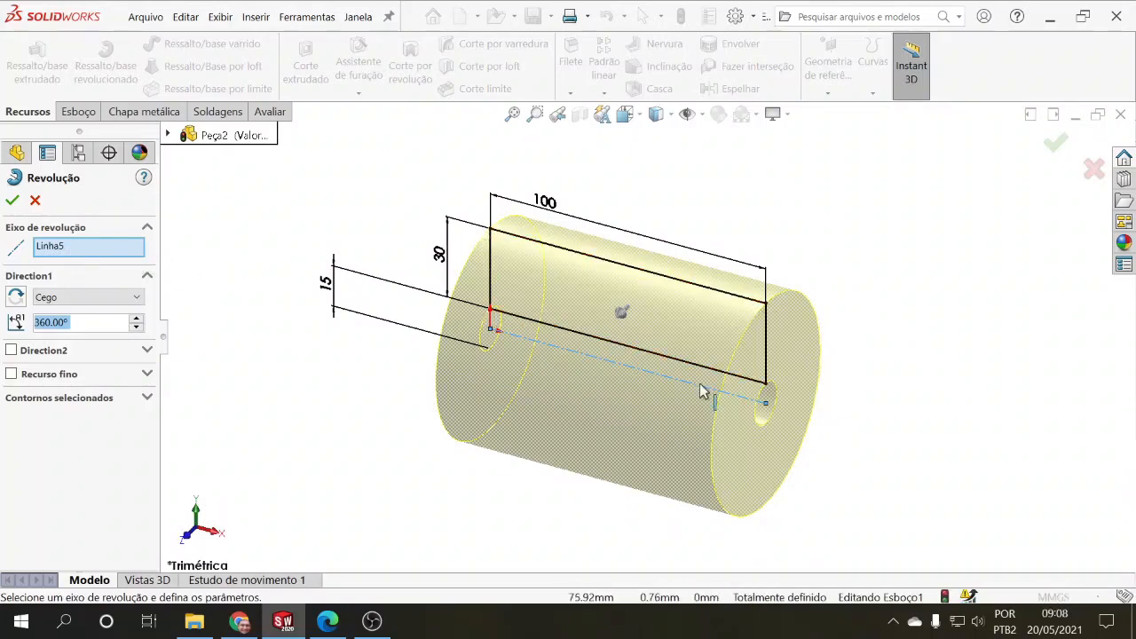
# Step: Try each of the four lines of the rectangular profile as the axis of revolution
pyautogui.moveTo(705, 385); pyautogui.dragTo(681, 346, button='middle')
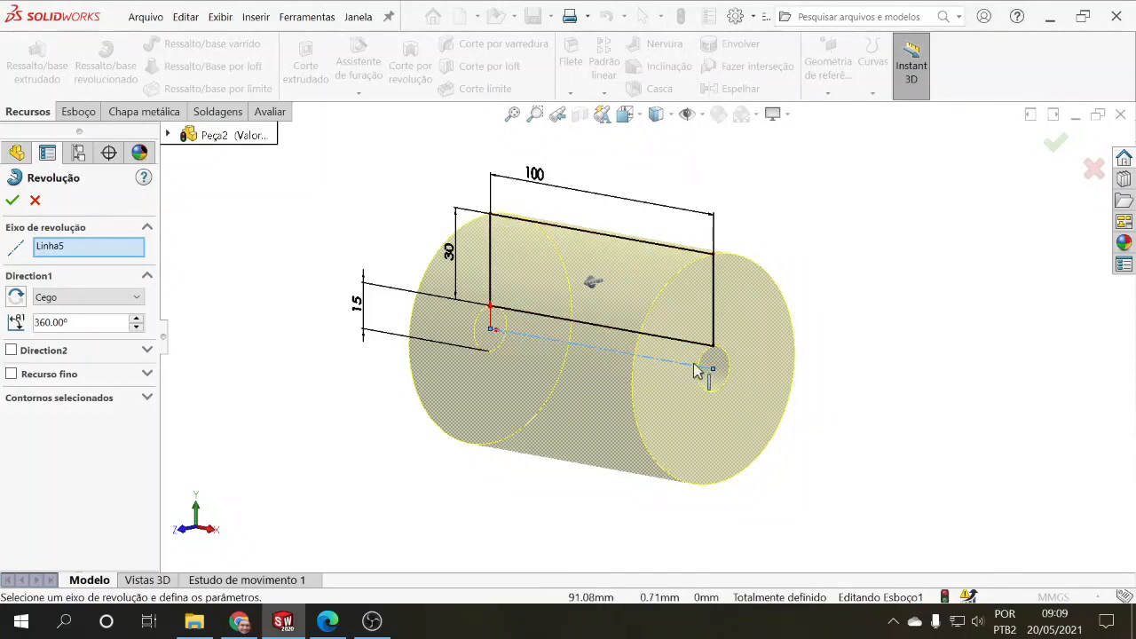
pyautogui.moveTo(710, 371)
pyautogui.mouseDown(button='middle')
pyautogui.moveTo(664, 359)
pyautogui.moveTo(646, 322)
pyautogui.moveTo(650, 341)
pyautogui.moveTo(665, 337)
pyautogui.moveTo(648, 329)
pyautogui.moveTo(706, 370)
pyautogui.mouseUp(button='middle')
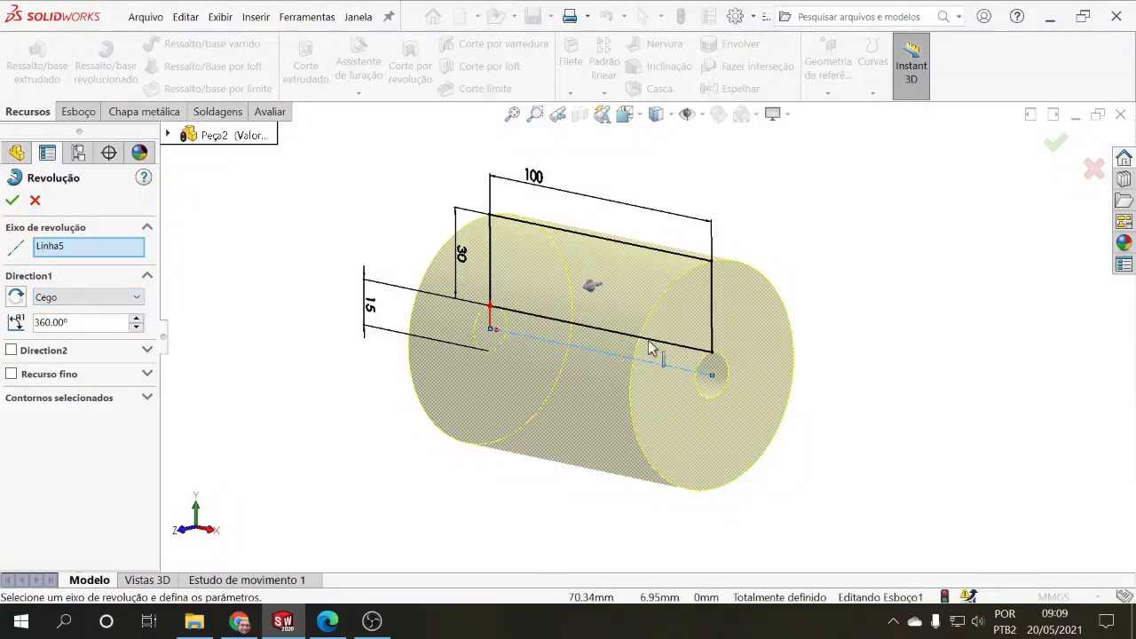
pyautogui.click(88, 254)
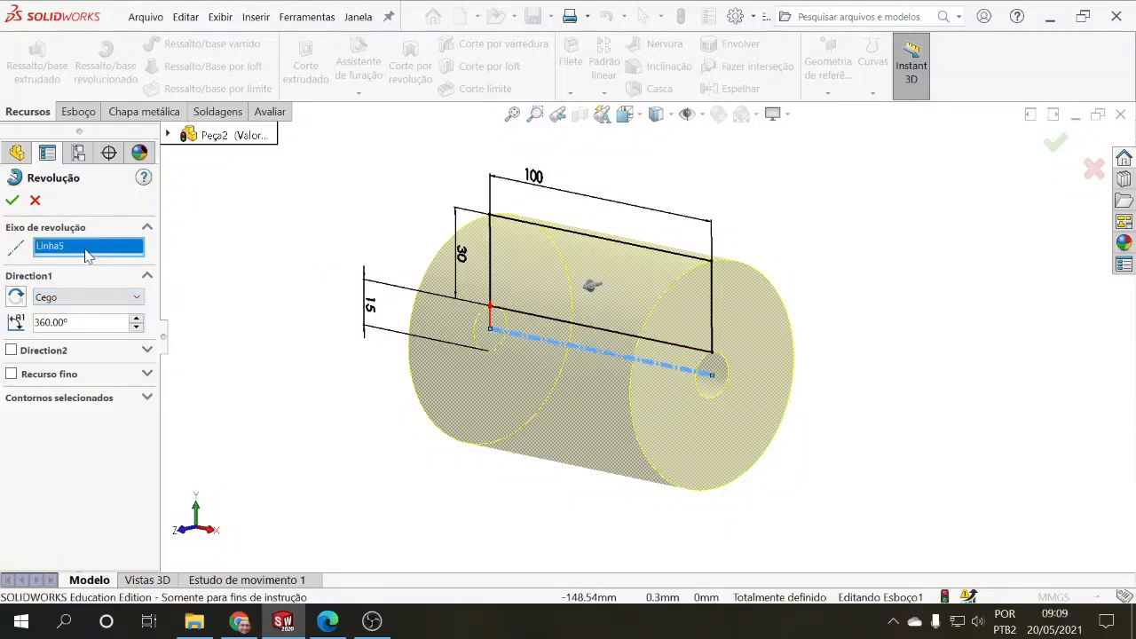
pyautogui.click(536, 321)
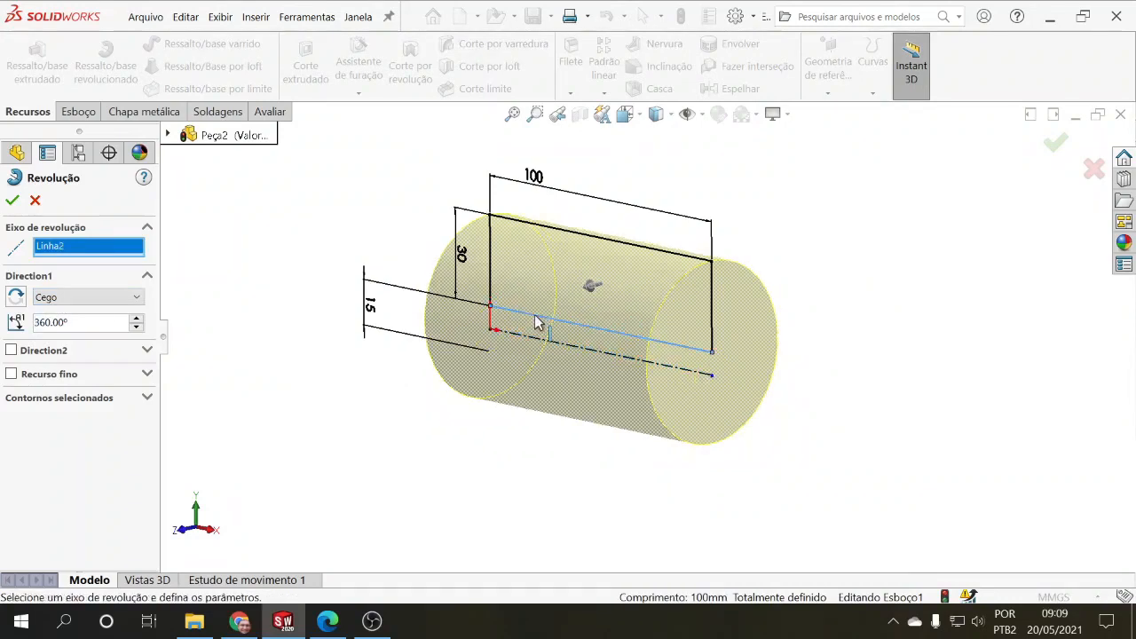
pyautogui.moveTo(586, 445); pyautogui.dragTo(594, 381, button='middle')
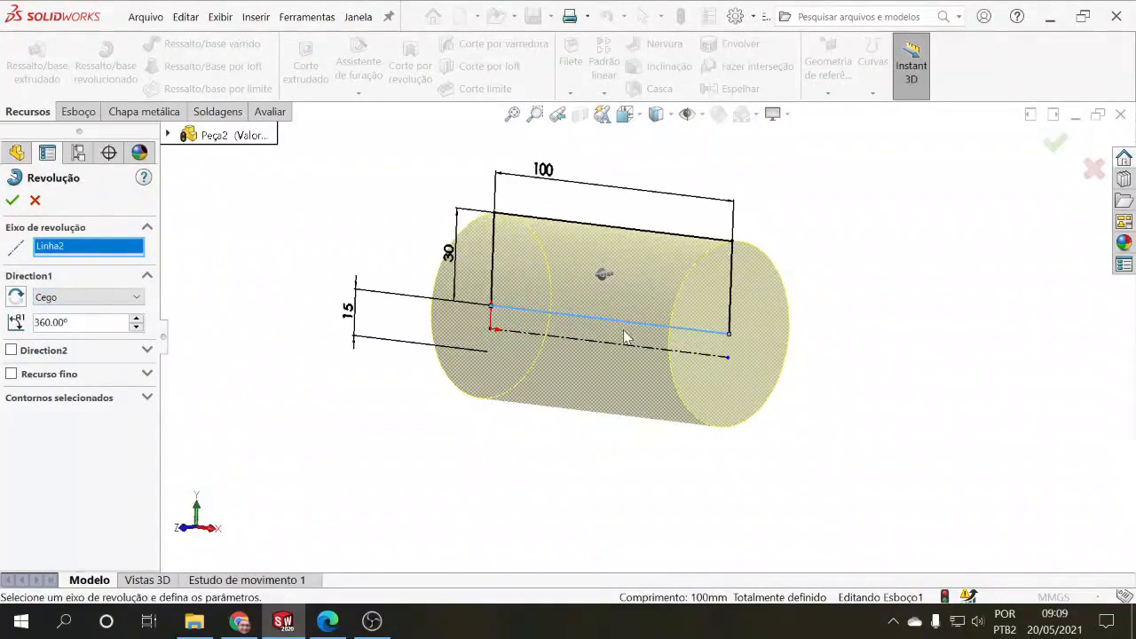
pyautogui.click(733, 269)
pyautogui.moveTo(666, 426); pyautogui.dragTo(662, 504, button='middle')
pyautogui.scroll(3, 663, 504)
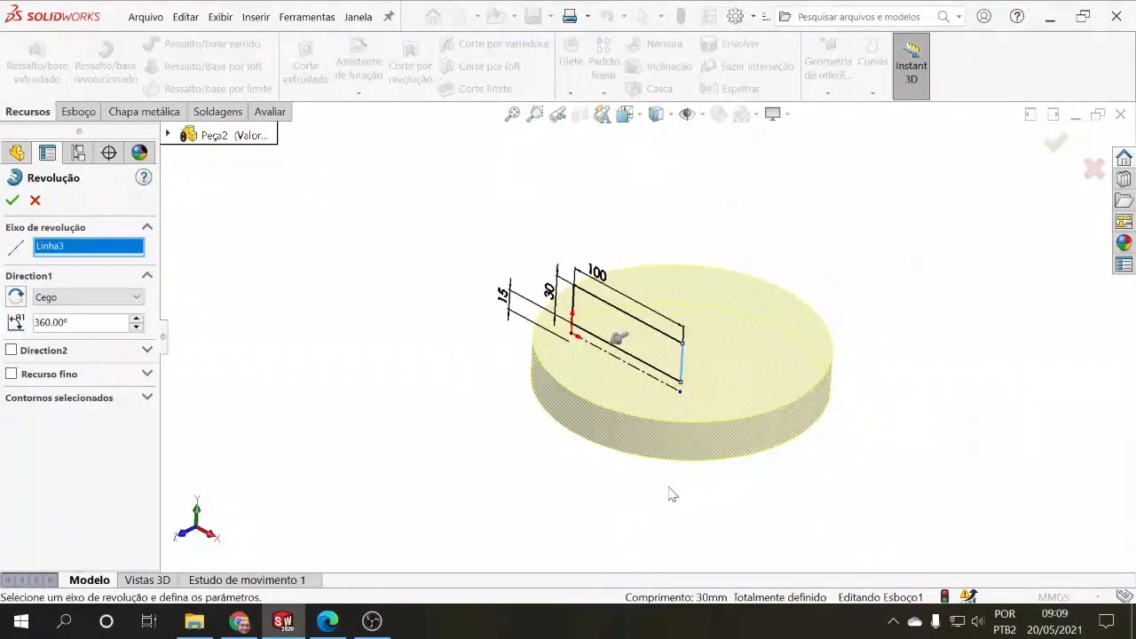
pyautogui.click(661, 334)
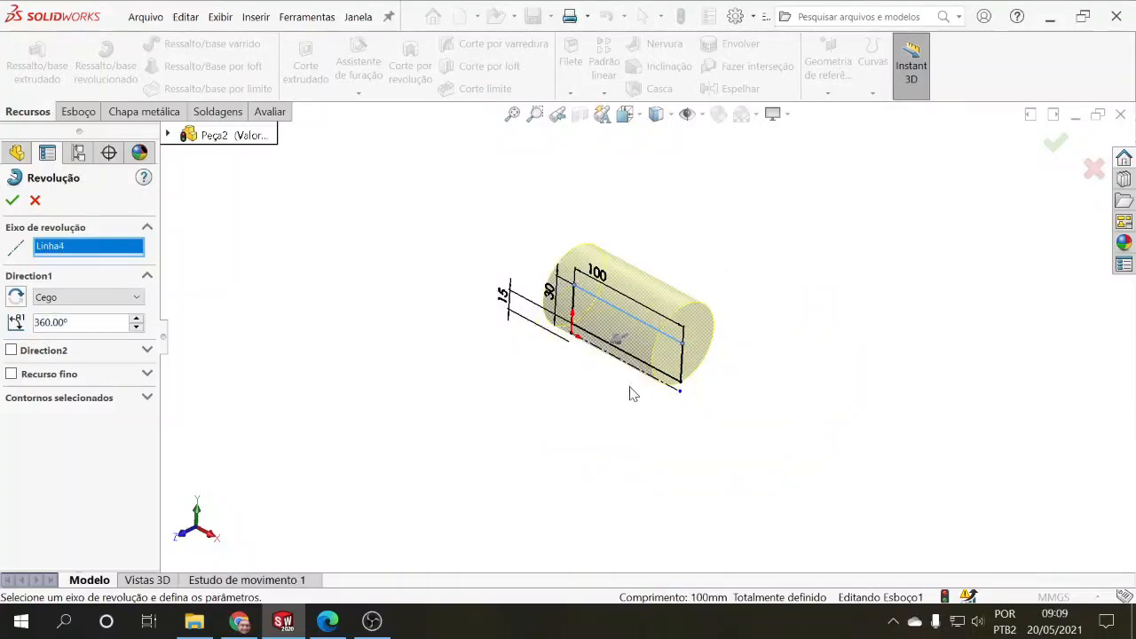
pyautogui.click(577, 313)
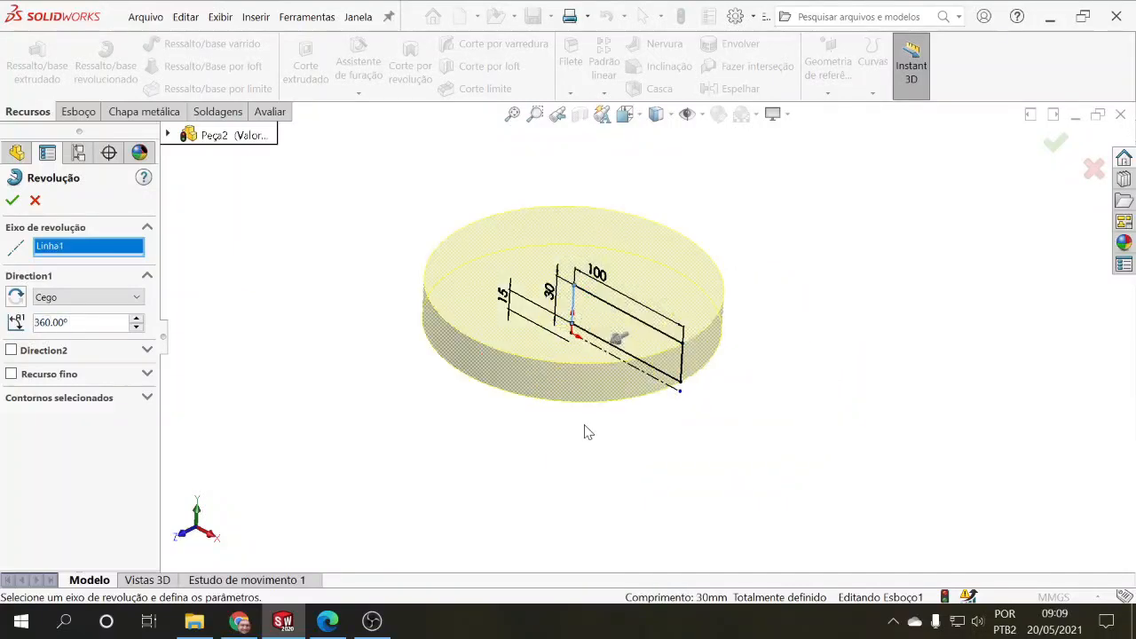
# Step: Select the centerline below the rectangle as the axis and complete the 360° revolve
pyautogui.moveTo(586, 432); pyautogui.dragTo(579, 351, button='middle')
pyautogui.click(619, 348)
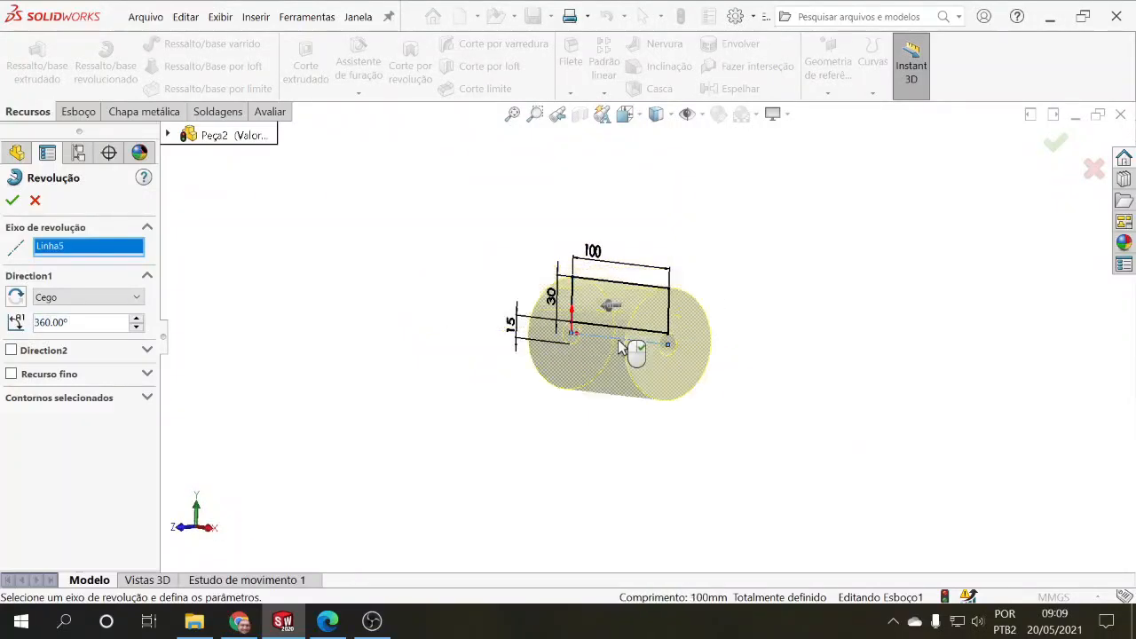
pyautogui.moveTo(563, 423); pyautogui.dragTo(542, 444, button='middle')
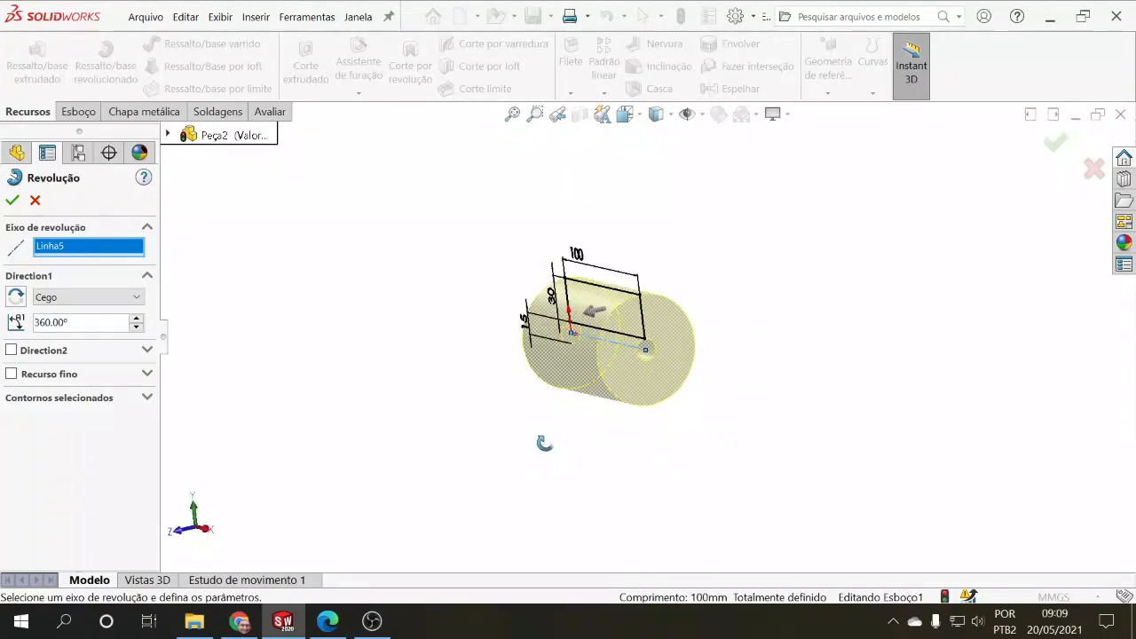
pyautogui.click(12, 200)
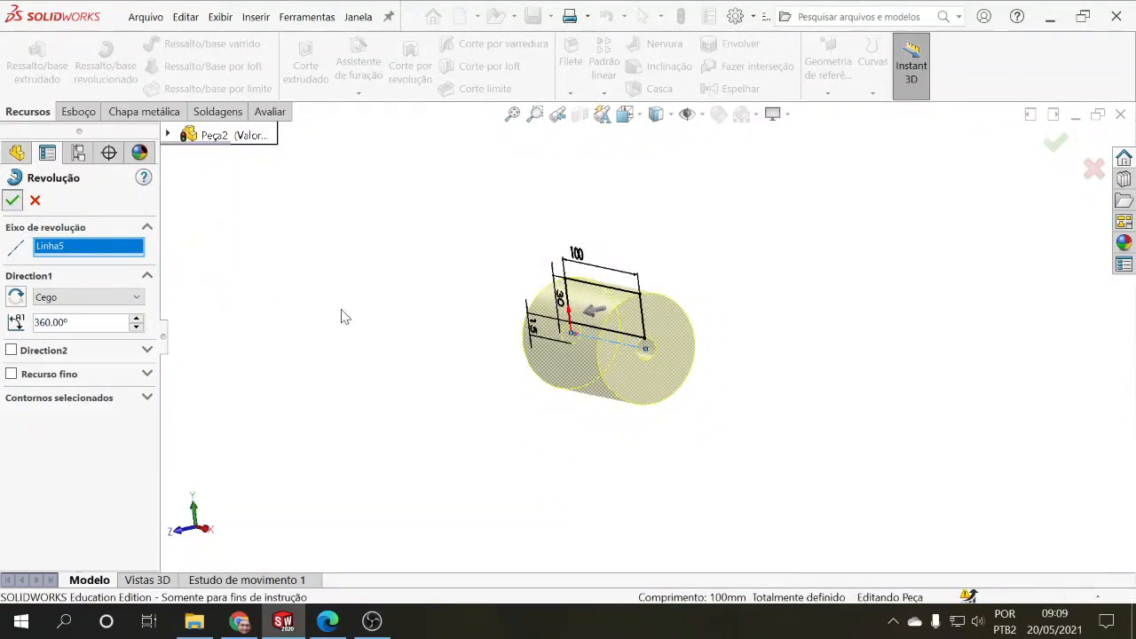
pyautogui.scroll(-2, 500, 337)
pyautogui.moveTo(503, 363); pyautogui.dragTo(500, 409, button='middle')
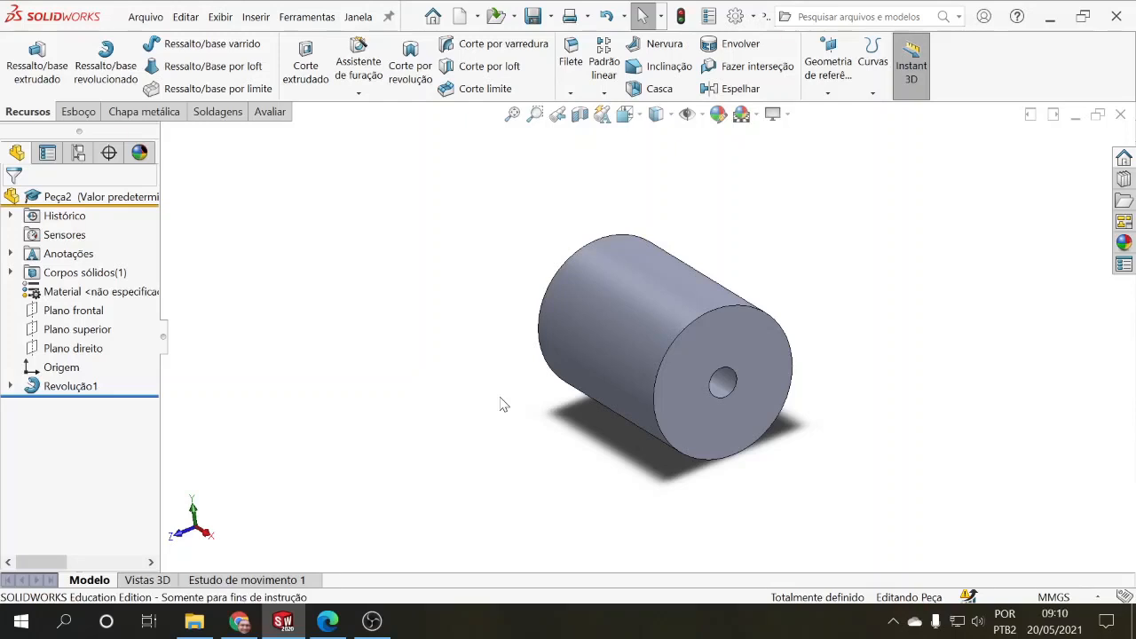
# Step: Edit the revolved feature and set its angle to 90°
pyautogui.rightClick(88, 390)
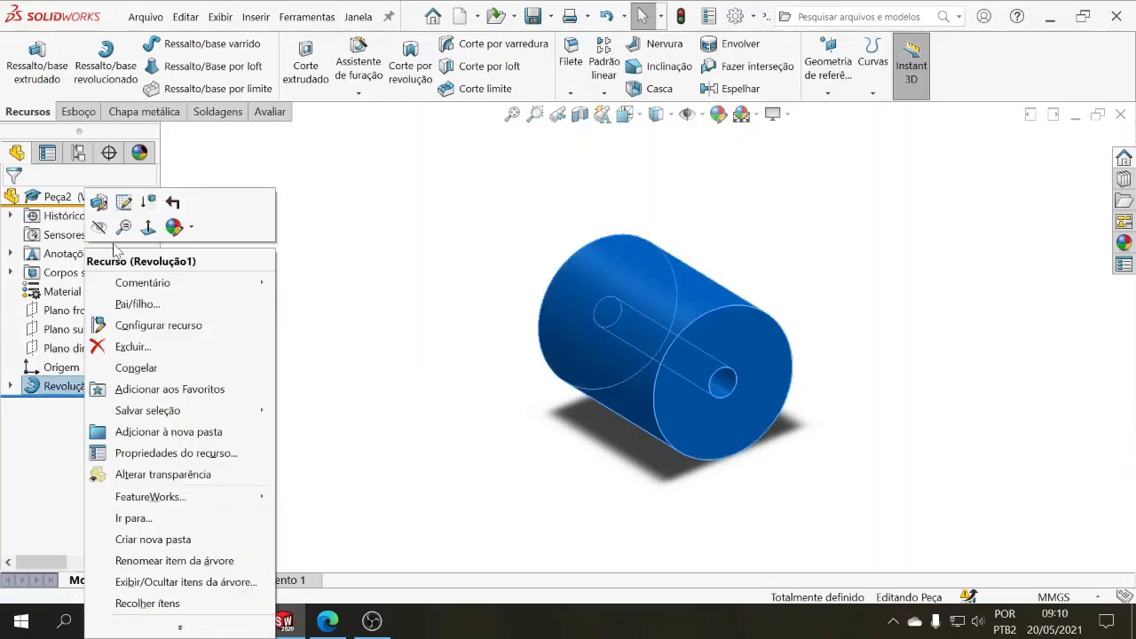
pyautogui.click(123, 202)
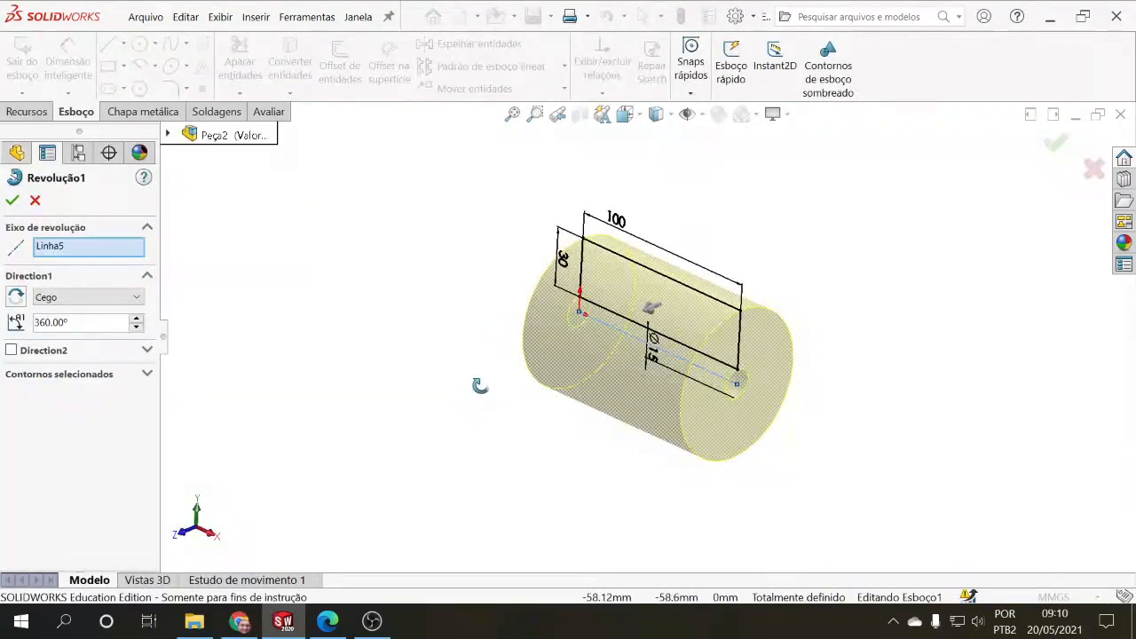
pyautogui.moveTo(479, 385)
pyautogui.mouseDown(button='middle')
pyautogui.moveTo(482, 372)
pyautogui.moveTo(471, 381)
pyautogui.mouseUp(button='middle')
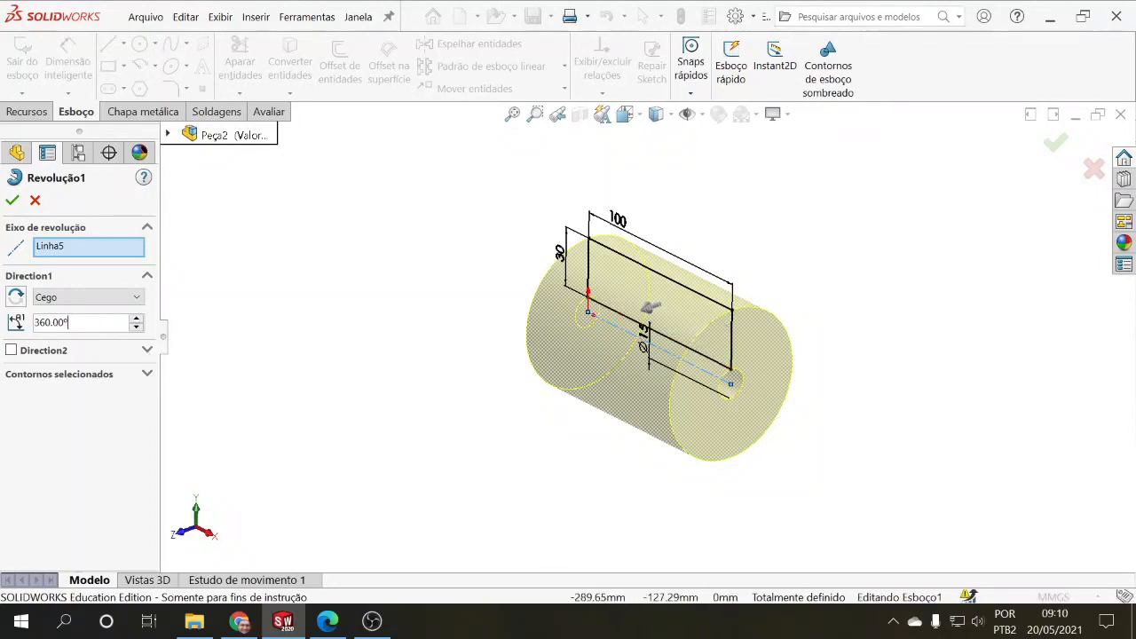
pyautogui.write('90')
pyautogui.press('Return')
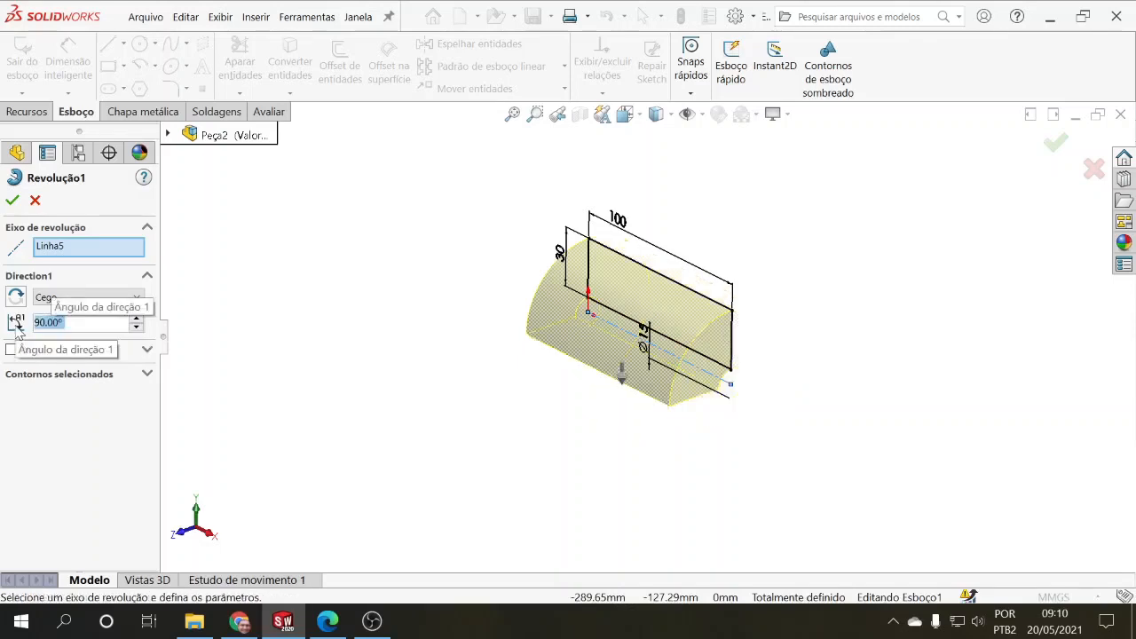
pyautogui.moveTo(518, 372)
pyautogui.mouseDown(button='middle')
pyautogui.moveTo(482, 322)
pyautogui.moveTo(454, 322)
pyautogui.moveTo(413, 360)
pyautogui.moveTo(482, 355)
pyautogui.moveTo(360, 274)
pyautogui.mouseUp(button='middle')
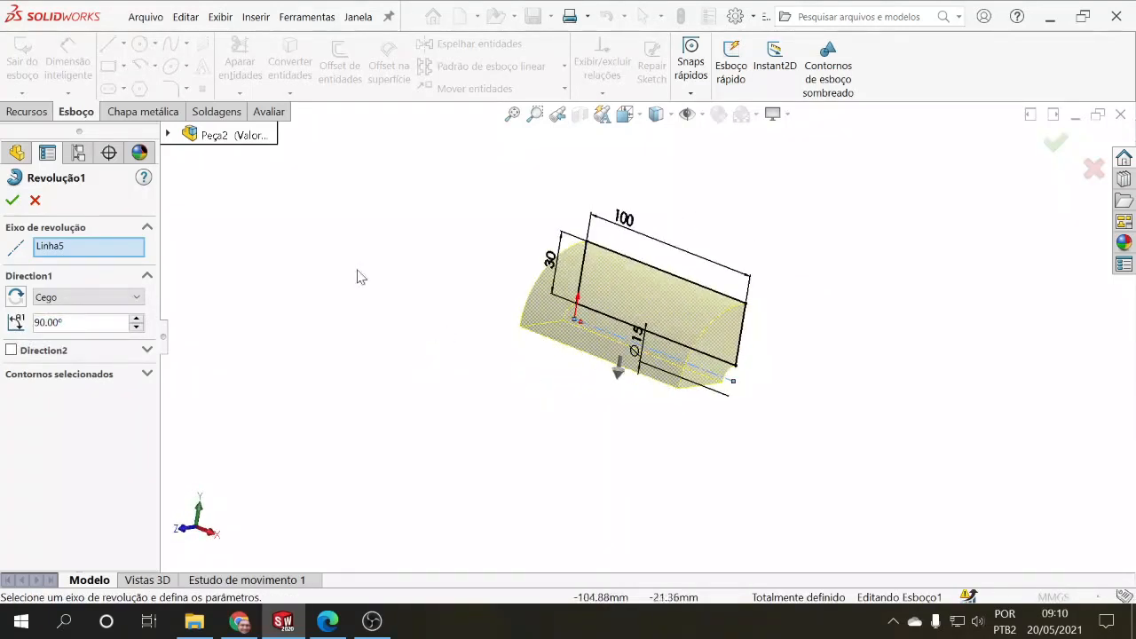
pyautogui.click(11, 200)
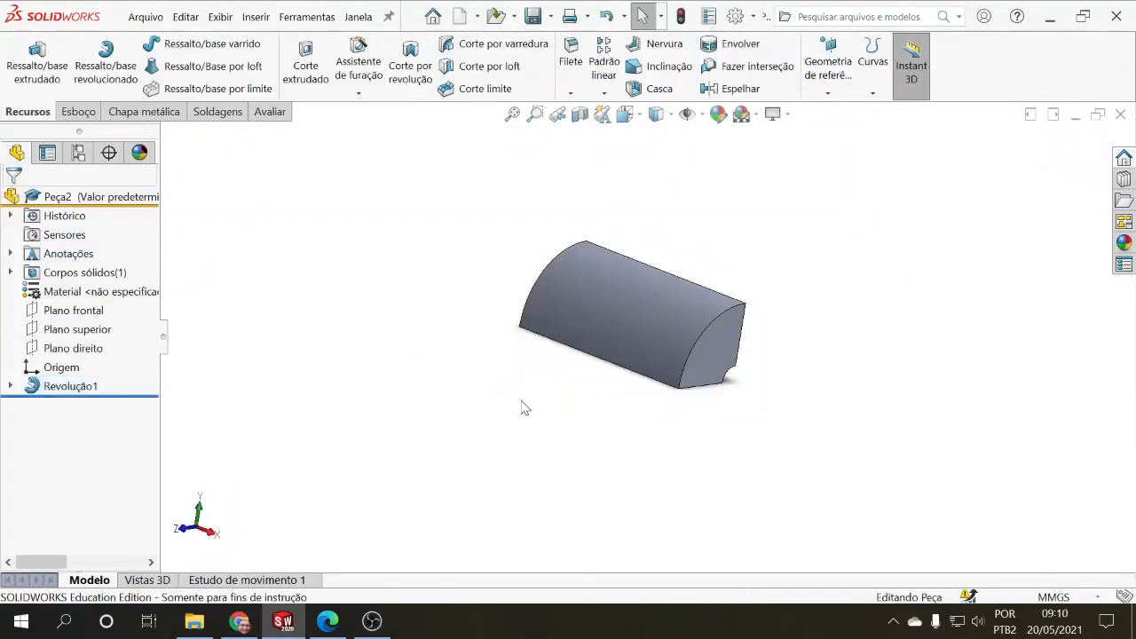
pyautogui.moveTo(523, 406); pyautogui.dragTo(479, 490, button='middle')
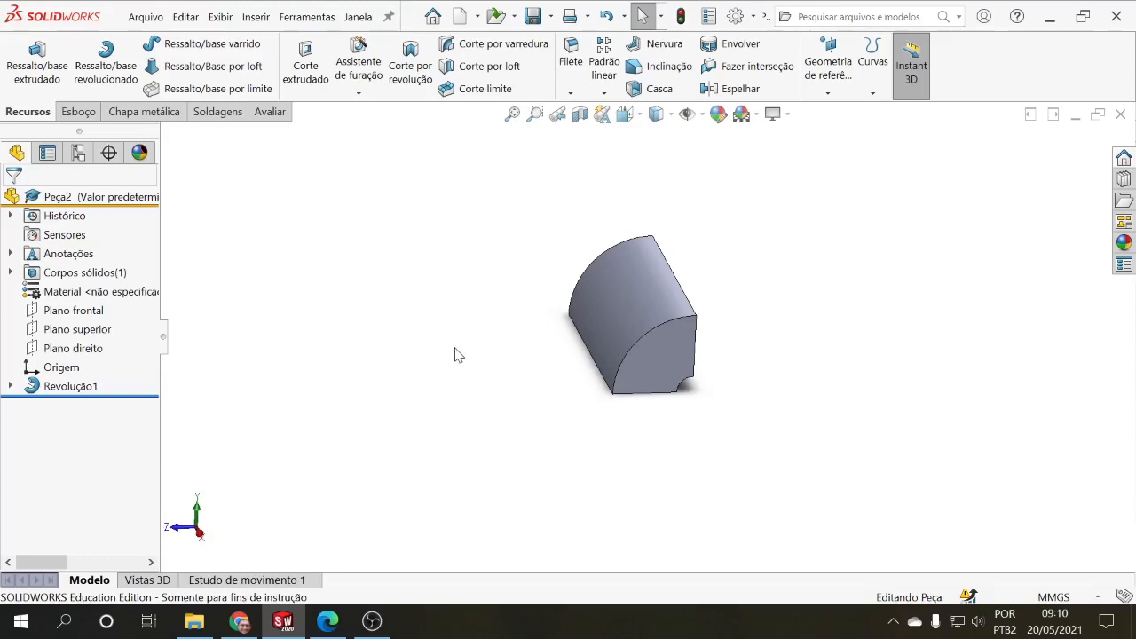
pyautogui.moveTo(448, 348); pyautogui.dragTo(371, 358, button='middle')
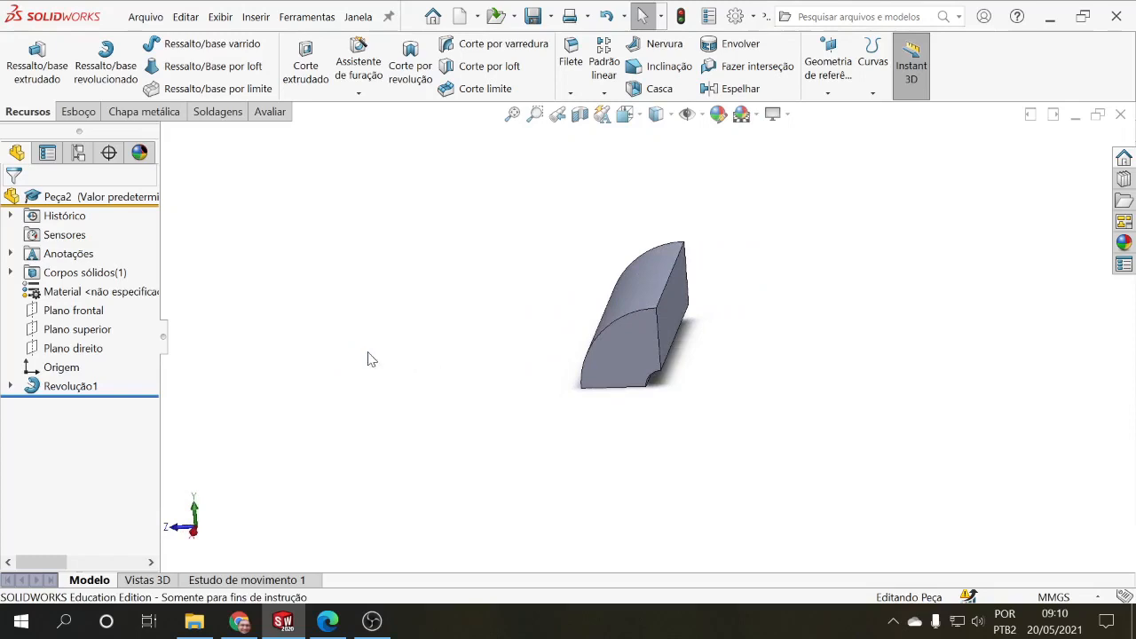
# Step: Edit the revolved feature again and set its angle to 120°
pyautogui.click(97, 386)
pyautogui.click(142, 335)
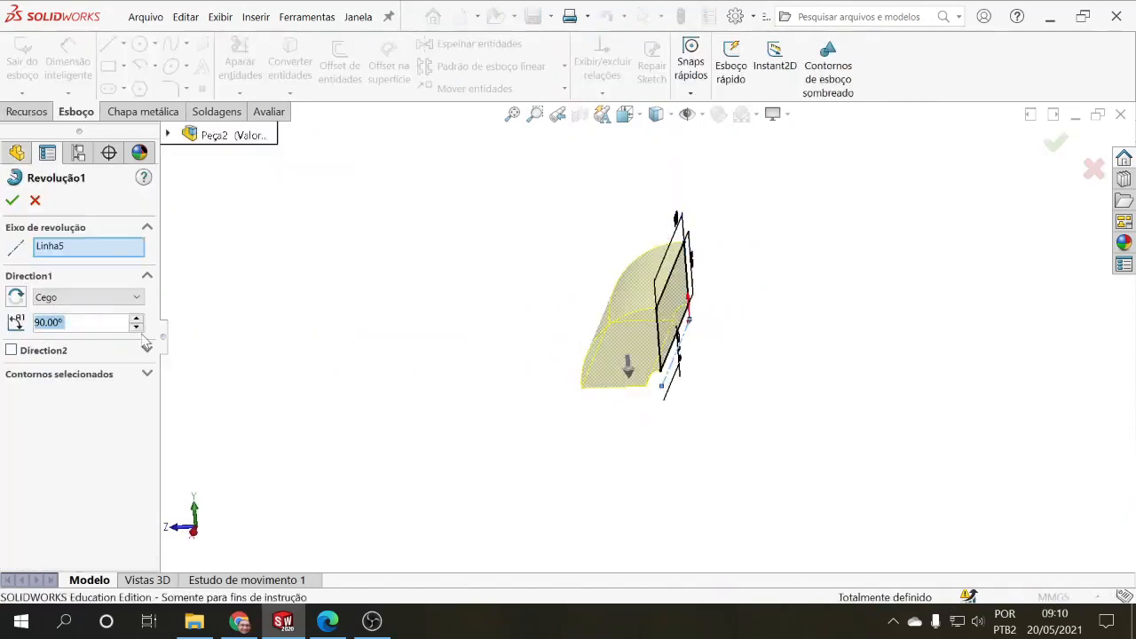
pyautogui.click(136, 319)
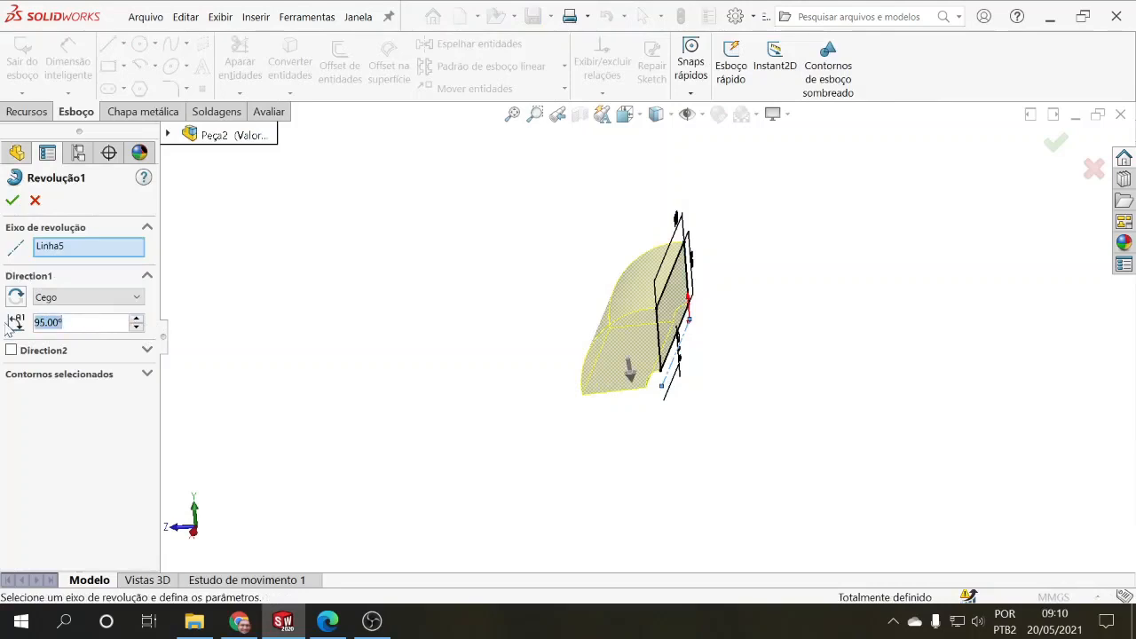
pyautogui.write('120')
pyautogui.press('Return')
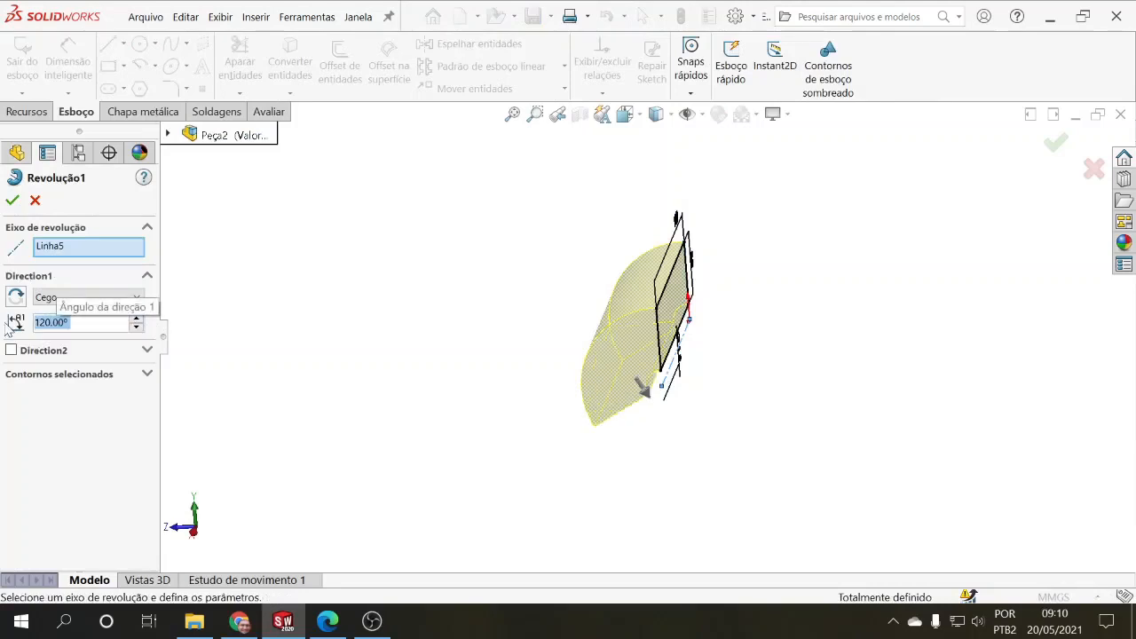
pyautogui.moveTo(300, 292)
pyautogui.mouseDown(button='middle')
pyautogui.moveTo(362, 239)
pyautogui.moveTo(347, 264)
pyautogui.moveTo(236, 261)
pyautogui.moveTo(270, 241)
pyautogui.mouseUp(button='middle')
pyautogui.click(13, 200)
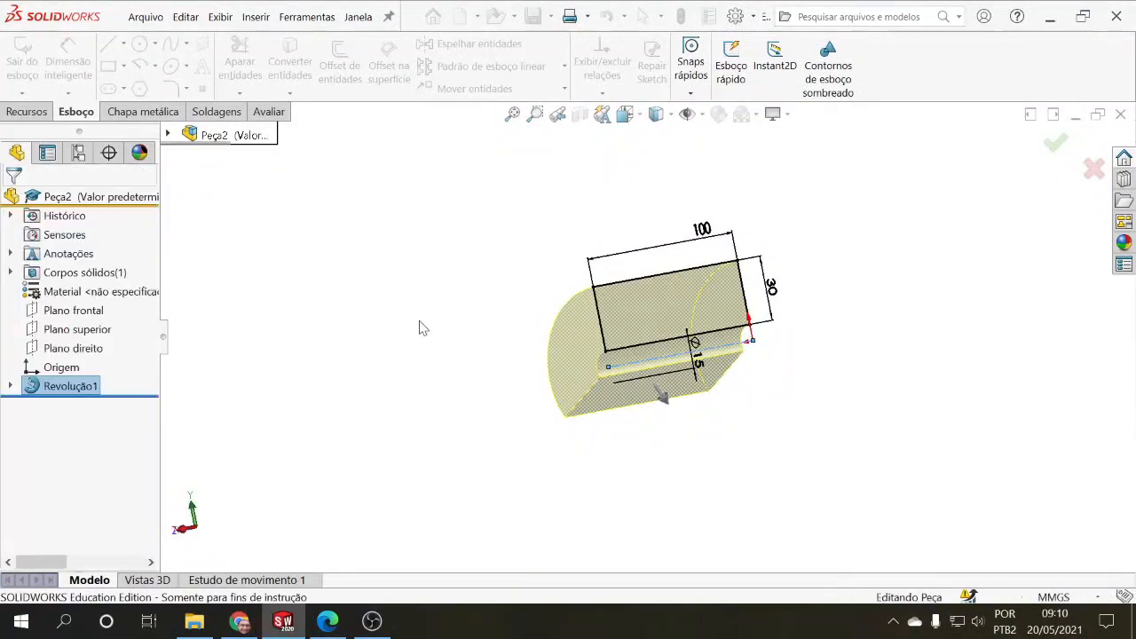
# Step: Start a sketch on the flat radial face above the bore groove and draw a circle on it
pyautogui.moveTo(426, 323); pyautogui.dragTo(352, 365, button='middle')
pyautogui.click(78, 112)
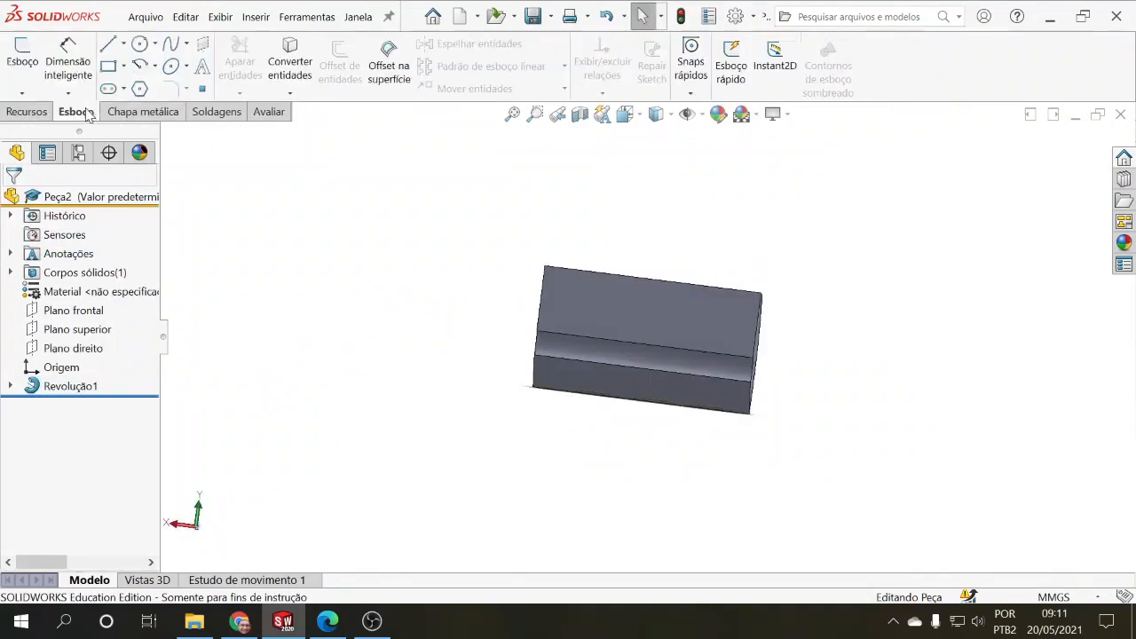
pyautogui.click(139, 44)
pyautogui.click(586, 297)
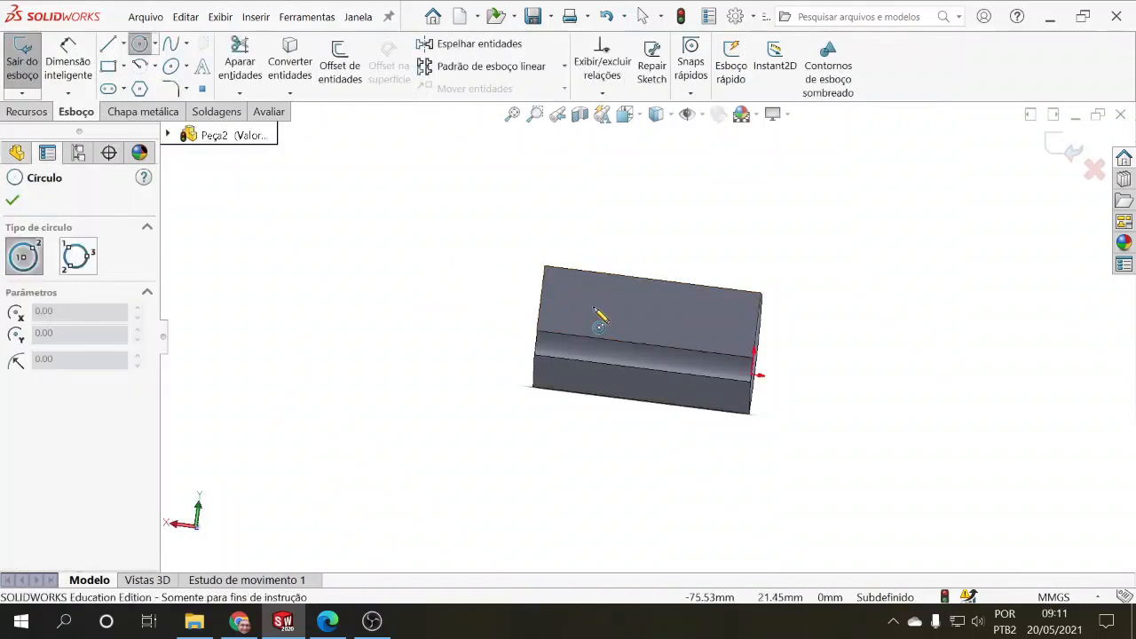
pyautogui.click(597, 304)
pyautogui.click(617, 310)
# Step: Draw a centerline between the midpoints of the face's long edges and constrain the circle's center to its midpoint
pyautogui.click(123, 44)
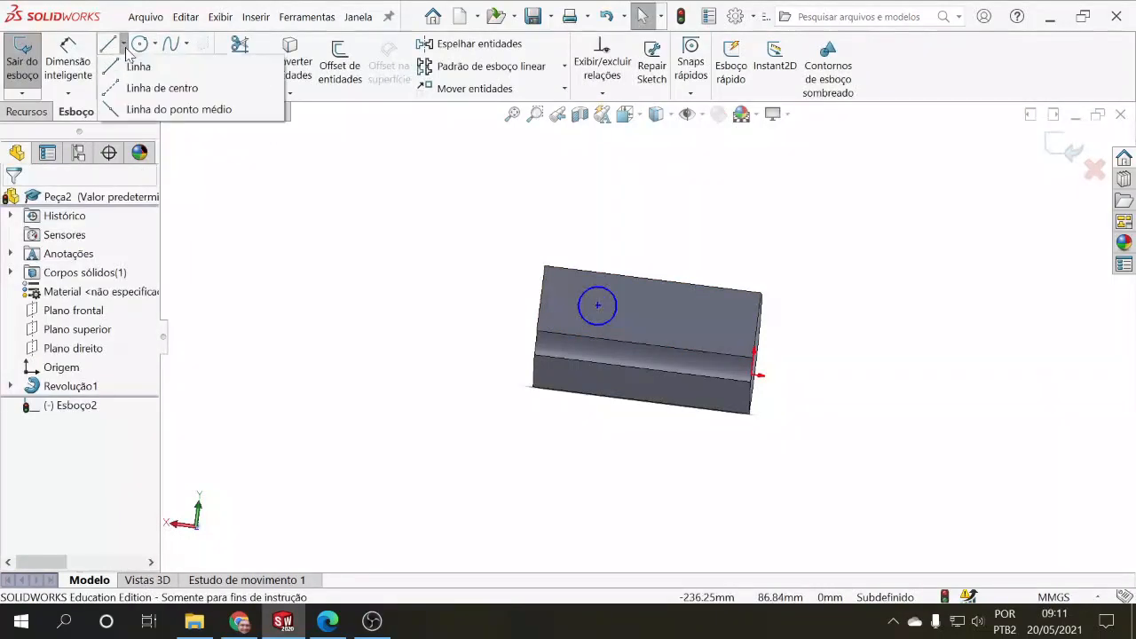
pyautogui.click(147, 86)
pyautogui.click(645, 343)
pyautogui.press('Escape')
pyautogui.click(648, 311)
pyautogui.keyDown('ctrl'); pyautogui.click(597, 305); pyautogui.keyUp('ctrl')
pyautogui.click(67, 474)
pyautogui.click(12, 200)
# Step: Dimension the circle's diameter as 20 mm
pyautogui.click(68, 58)
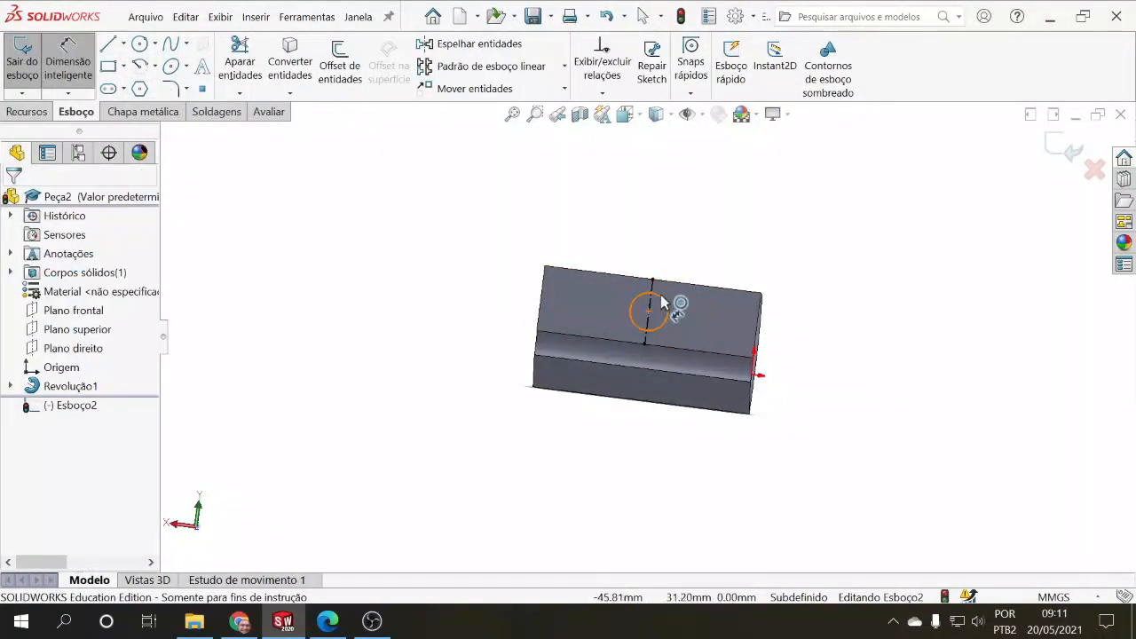
pyautogui.press('Escape')
pyautogui.click(68, 59)
pyautogui.click(662, 299)
pyautogui.click(697, 237)
pyautogui.write('20')
pyautogui.press('Return')
# Step: Draw a centerline about 99 mm long from the origin along the bore axis
pyautogui.click(123, 44)
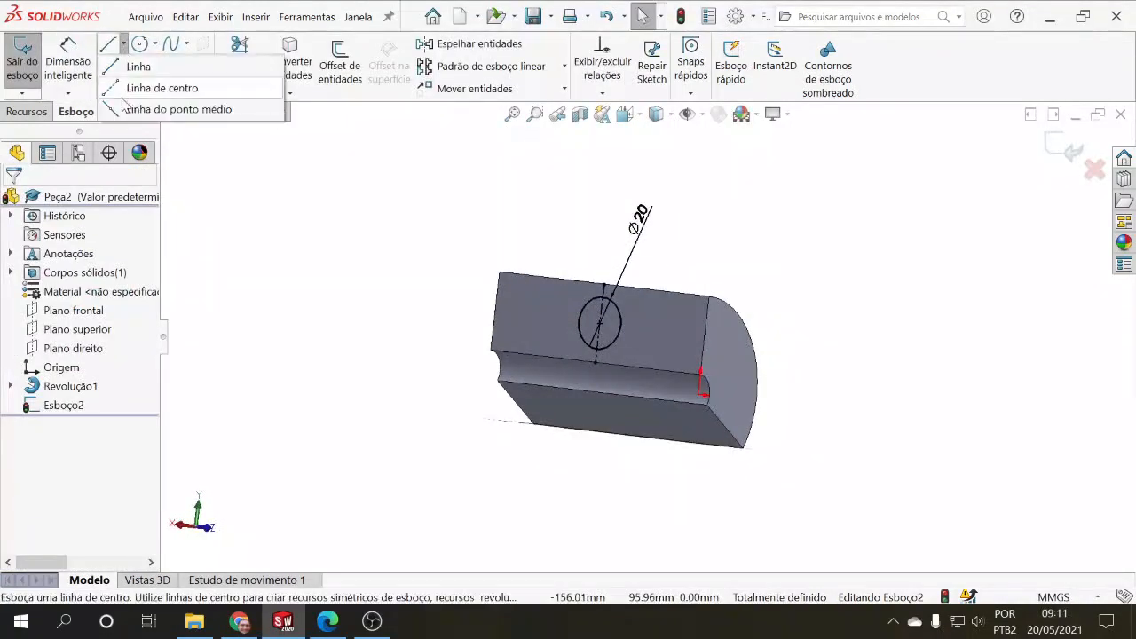
pyautogui.click(146, 87)
pyautogui.click(699, 393)
pyautogui.doubleClick(512, 374)
pyautogui.press('Escape')
pyautogui.moveTo(487, 436)
pyautogui.mouseDown(button='middle')
pyautogui.moveTo(524, 479)
pyautogui.moveTo(465, 425)
pyautogui.moveTo(469, 434)
pyautogui.mouseUp(button='middle')
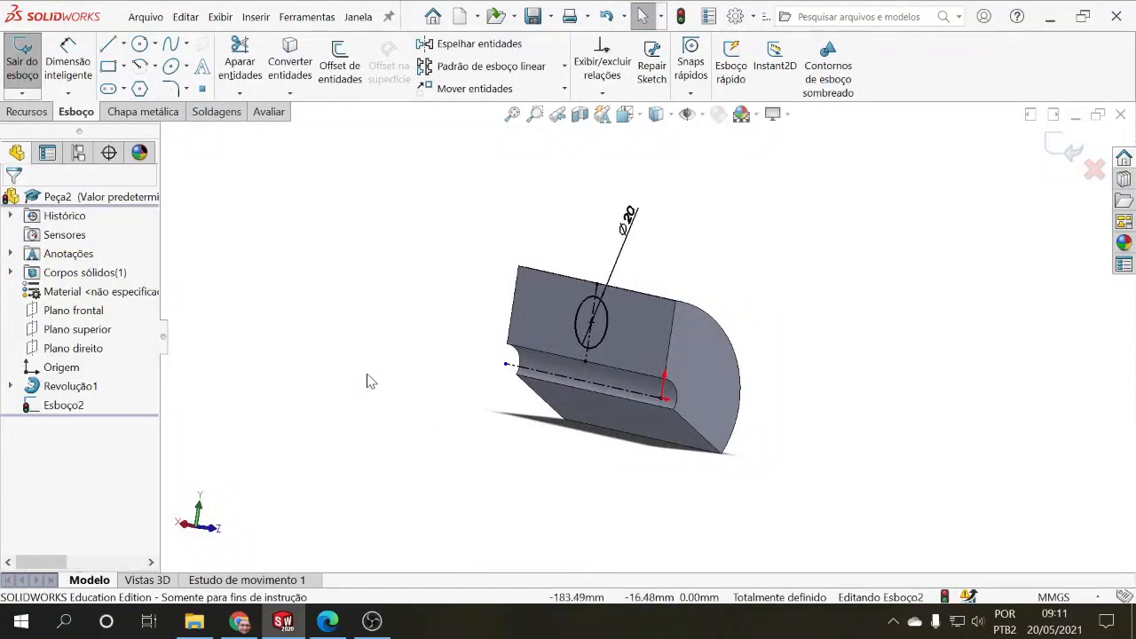
# Step: Start a Revolved Boss/Base of the 20 mm circle about the centerline along the bore axis
pyautogui.click(27, 111)
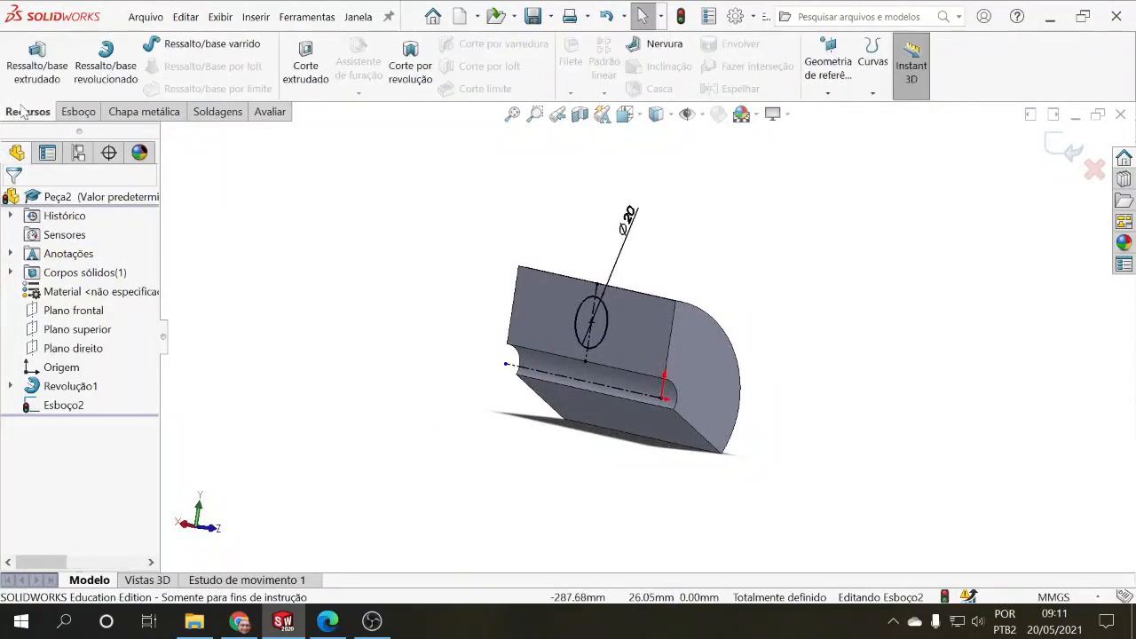
pyautogui.click(110, 72)
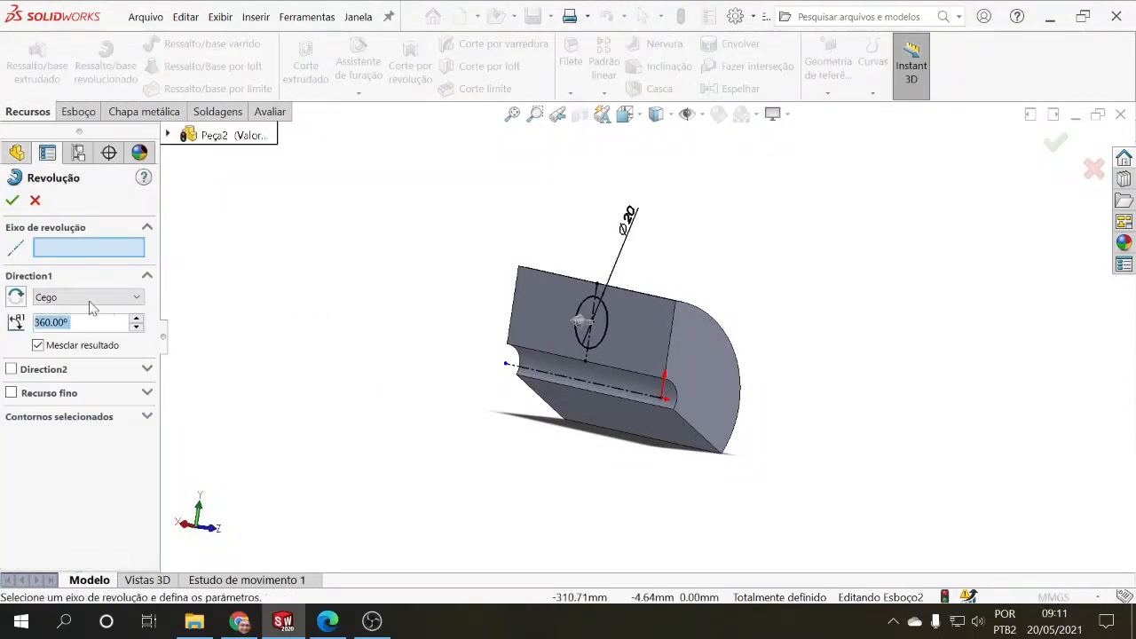
pyautogui.click(59, 249)
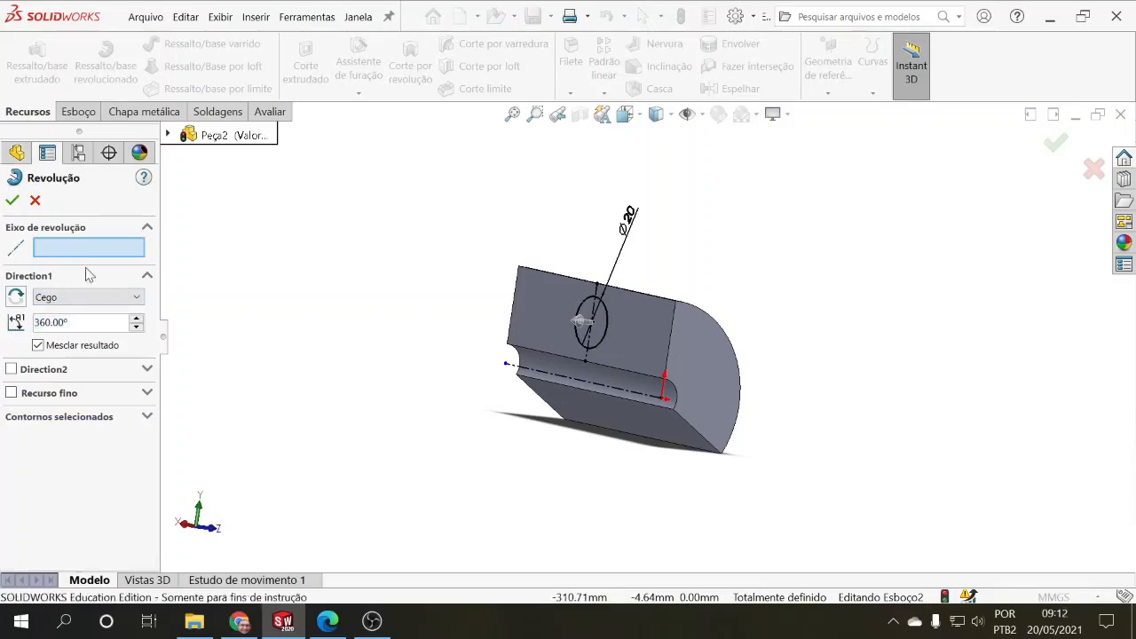
pyautogui.click(540, 371)
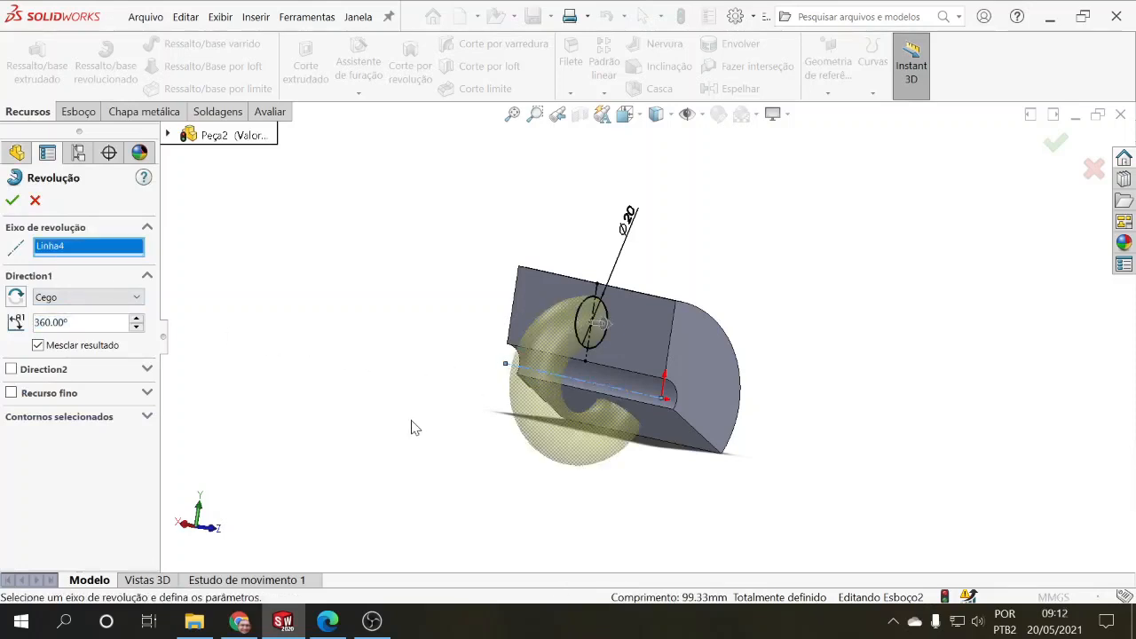
pyautogui.moveTo(411, 428); pyautogui.dragTo(317, 401, button='middle')
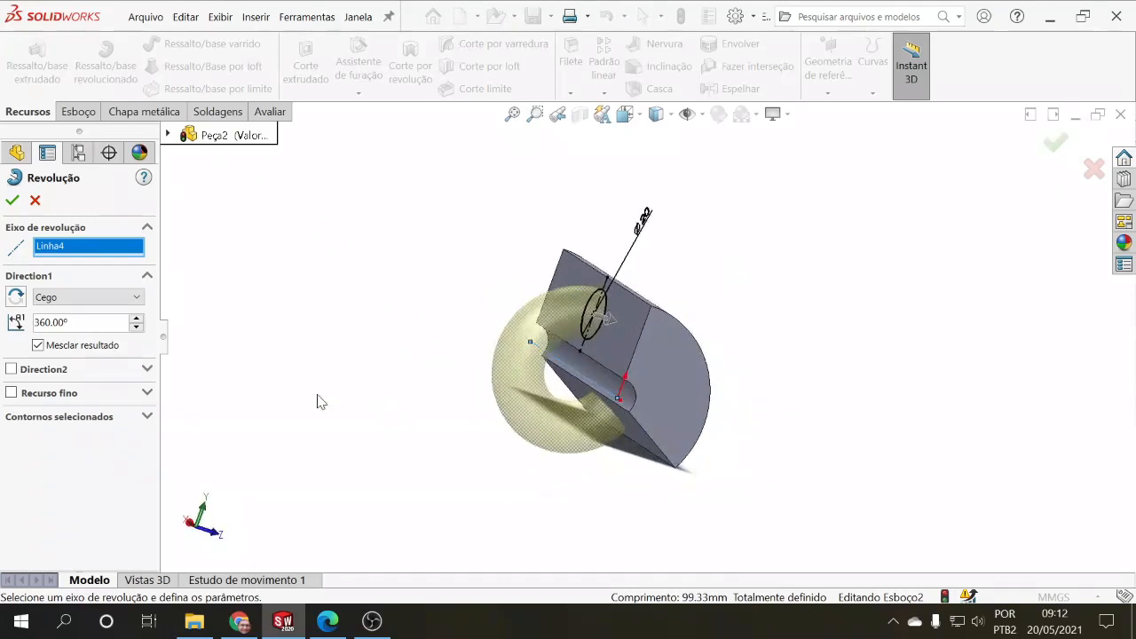
# Step: Set the circle's revolve angle to 90°, reverse its direction outward from the face and accept the feature
pyautogui.click(136, 328)
pyautogui.click(135, 327)
pyautogui.click(136, 327)
pyautogui.click(136, 328)
pyautogui.click(136, 328)
pyautogui.write('90')
pyautogui.press('Return')
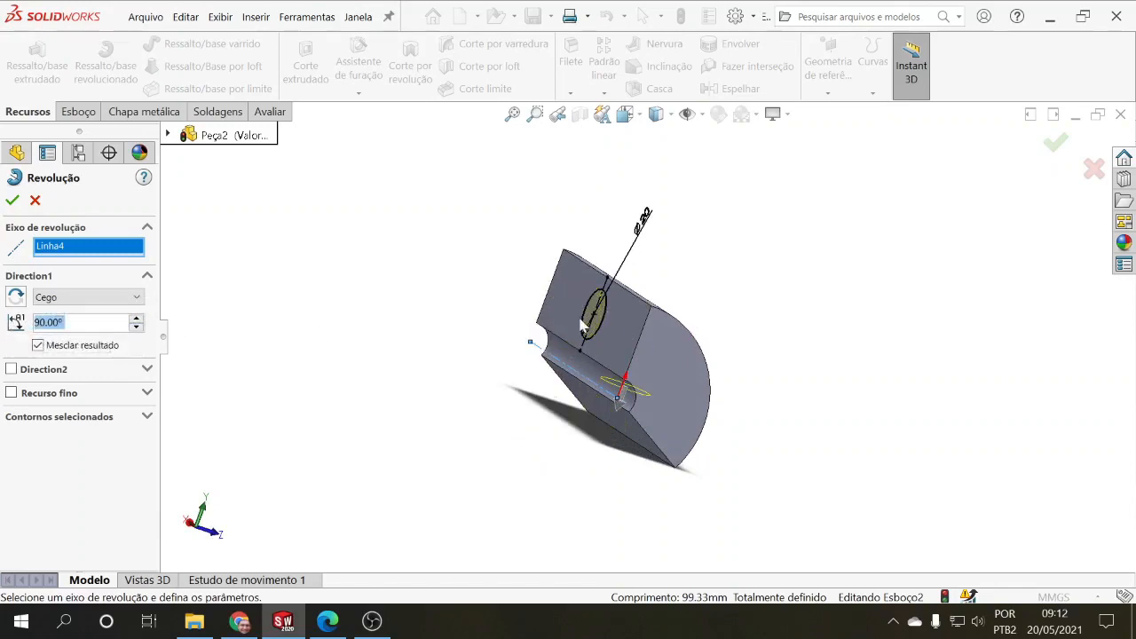
pyautogui.click(16, 297)
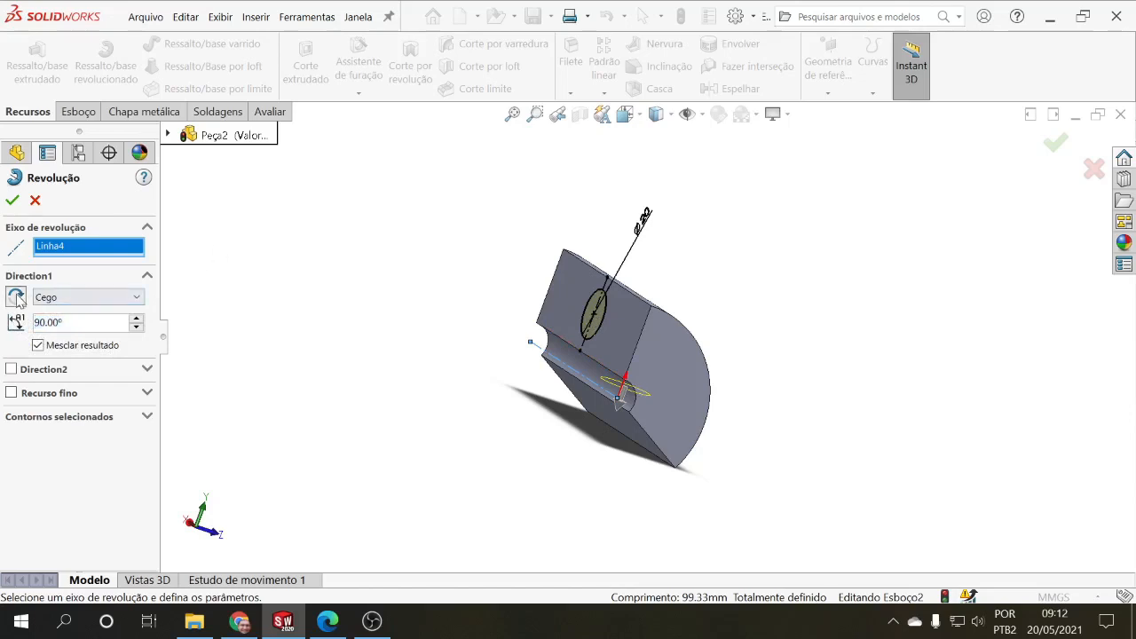
pyautogui.moveTo(280, 344); pyautogui.dragTo(319, 378, button='middle')
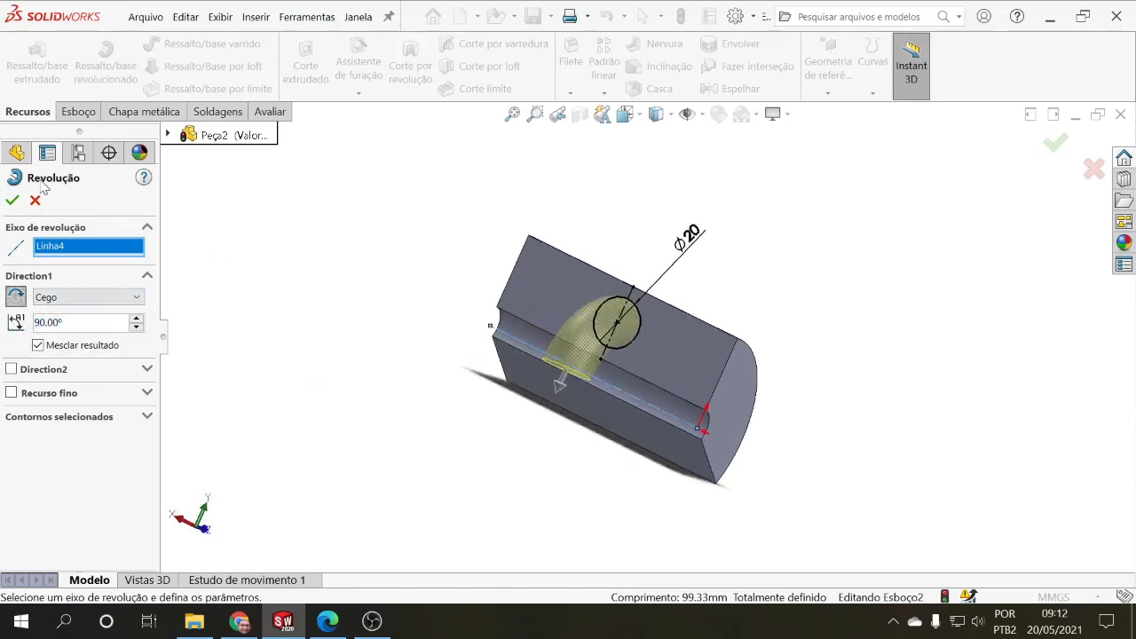
pyautogui.click(12, 201)
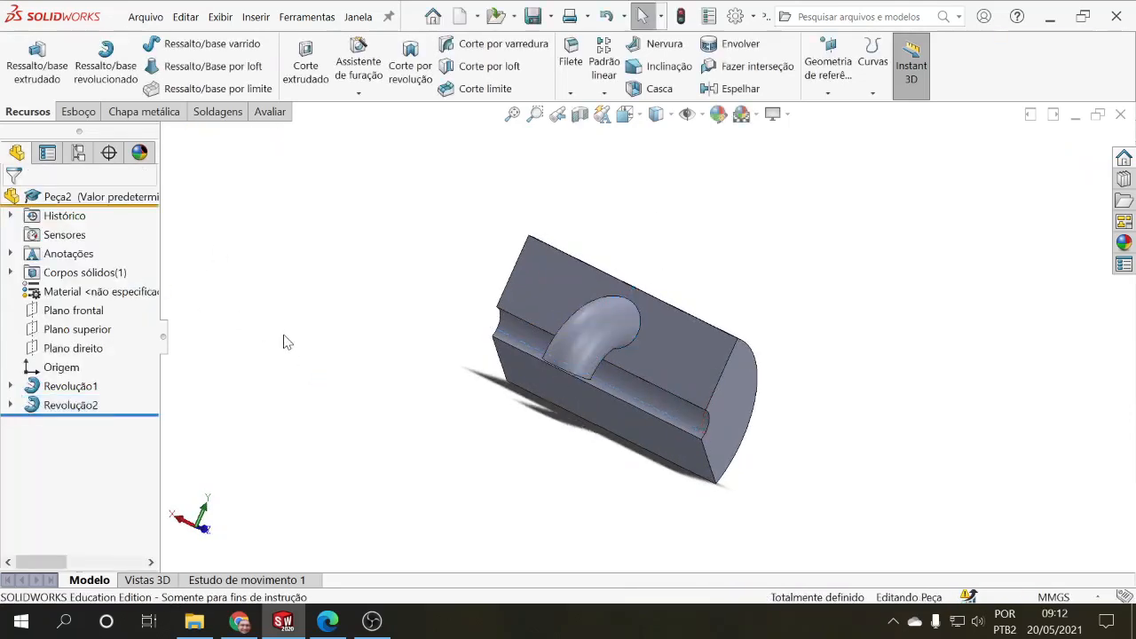
# Step: Edit the revolved circle feature to end at "Até a superfície", using the part's lower radial face
pyautogui.moveTo(281, 340); pyautogui.dragTo(243, 253, button='middle')
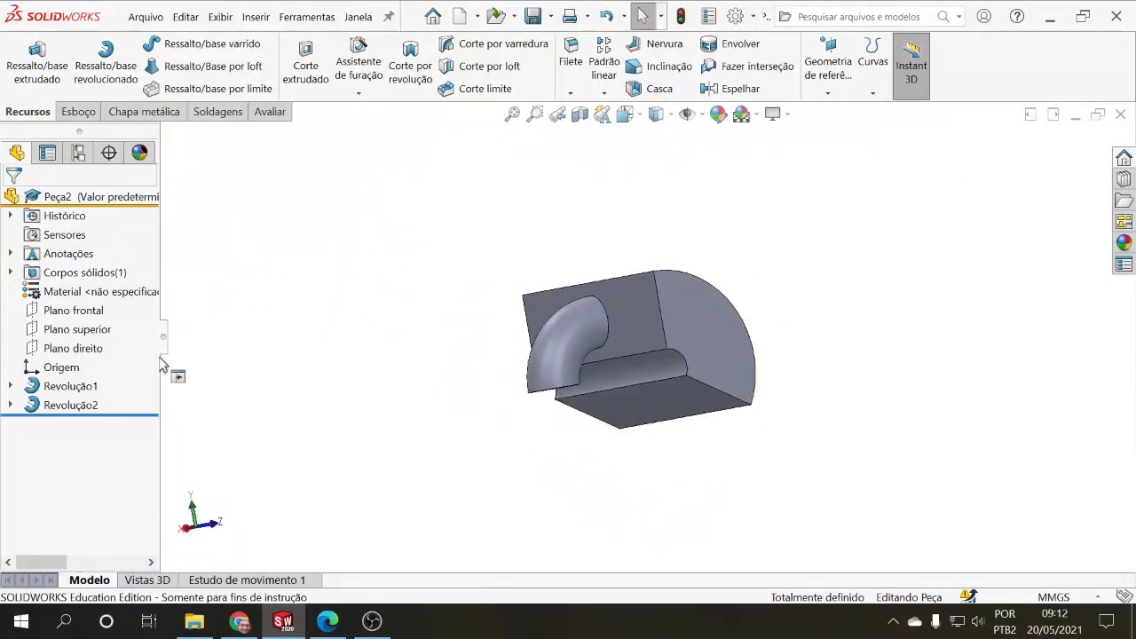
pyautogui.click(86, 402)
pyautogui.click(95, 350)
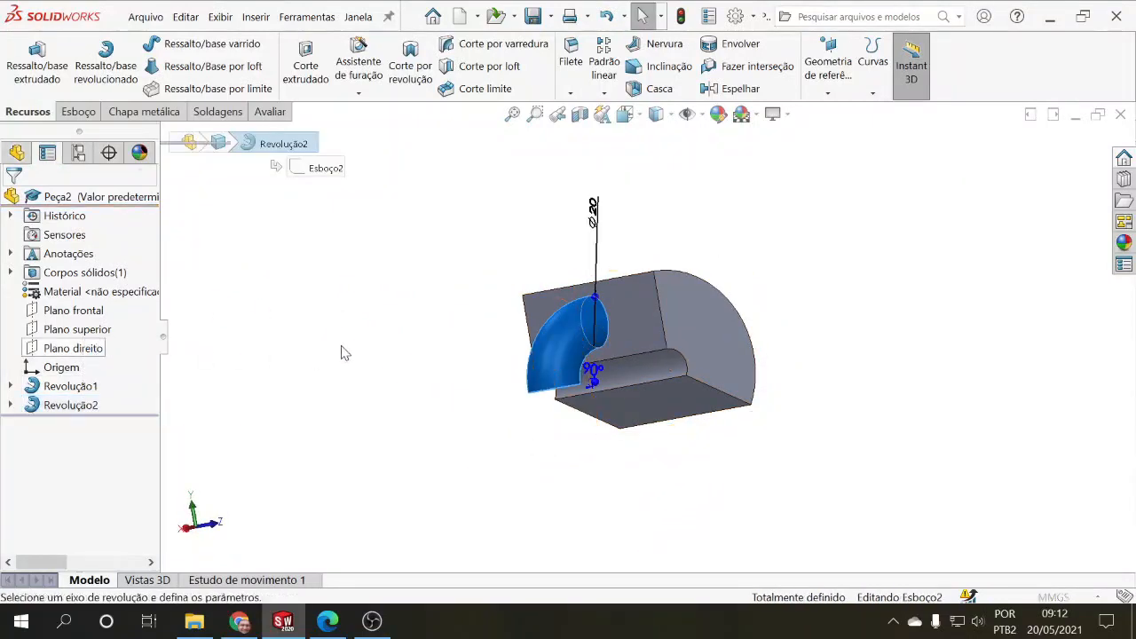
pyautogui.moveTo(354, 338); pyautogui.dragTo(363, 376, button='middle')
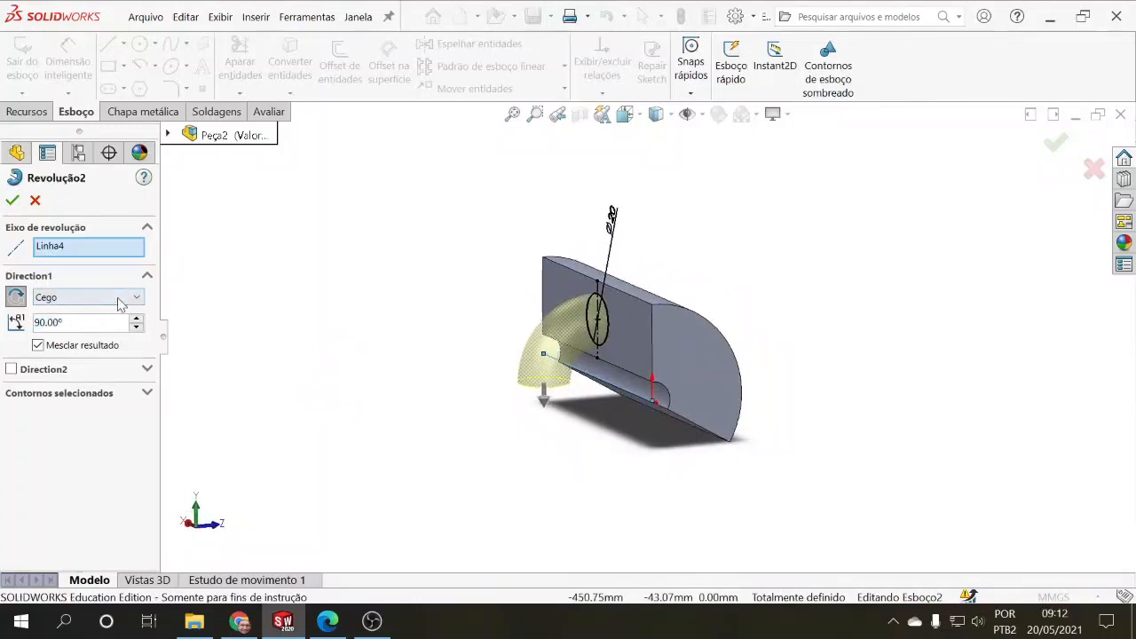
pyautogui.click(121, 303)
pyautogui.click(80, 337)
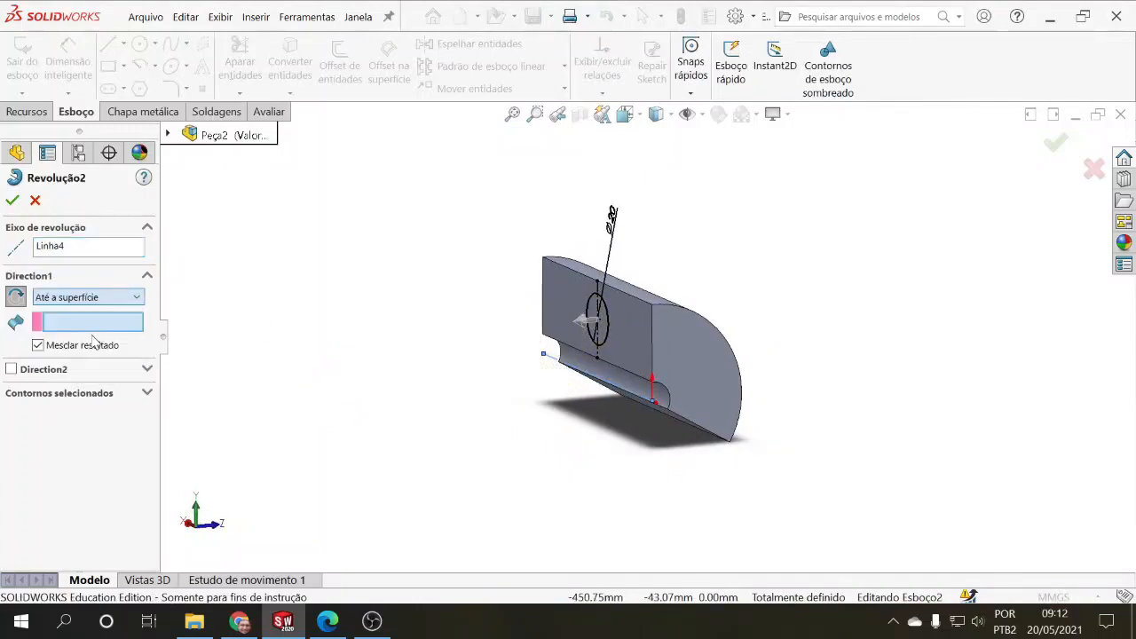
pyautogui.moveTo(297, 342); pyautogui.dragTo(298, 283, button='middle')
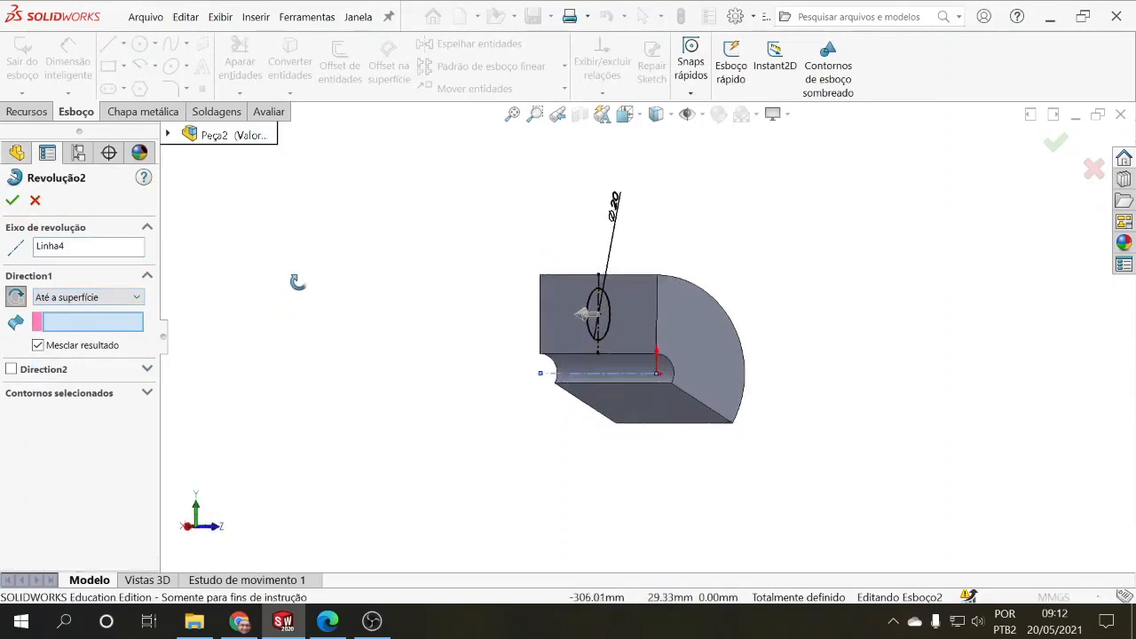
pyautogui.click(615, 394)
pyautogui.moveTo(396, 395); pyautogui.dragTo(368, 408, button='middle')
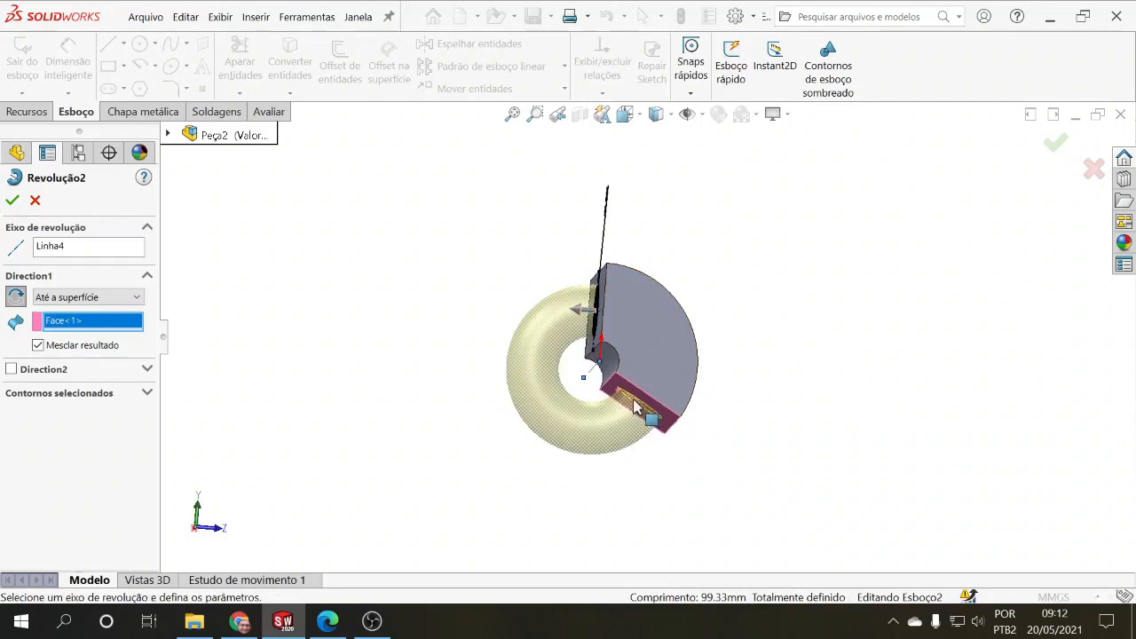
# Step: Change the revolve's end condition to "Offset da superfície" at 10 mm from the lower radial face and accept it
pyautogui.click(137, 298)
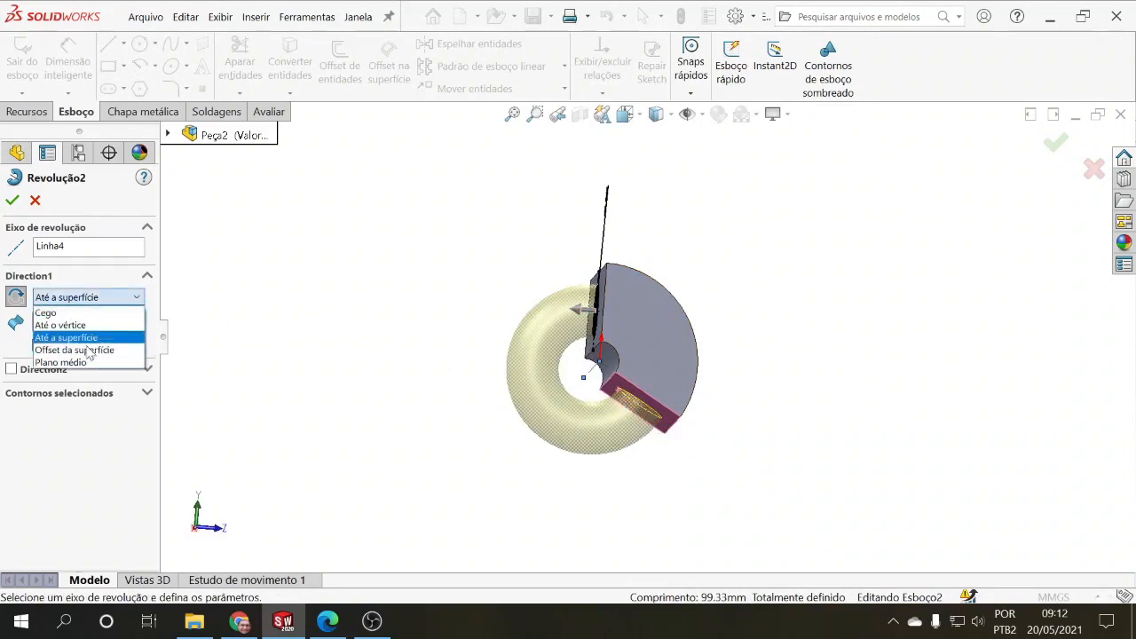
pyautogui.click(89, 350)
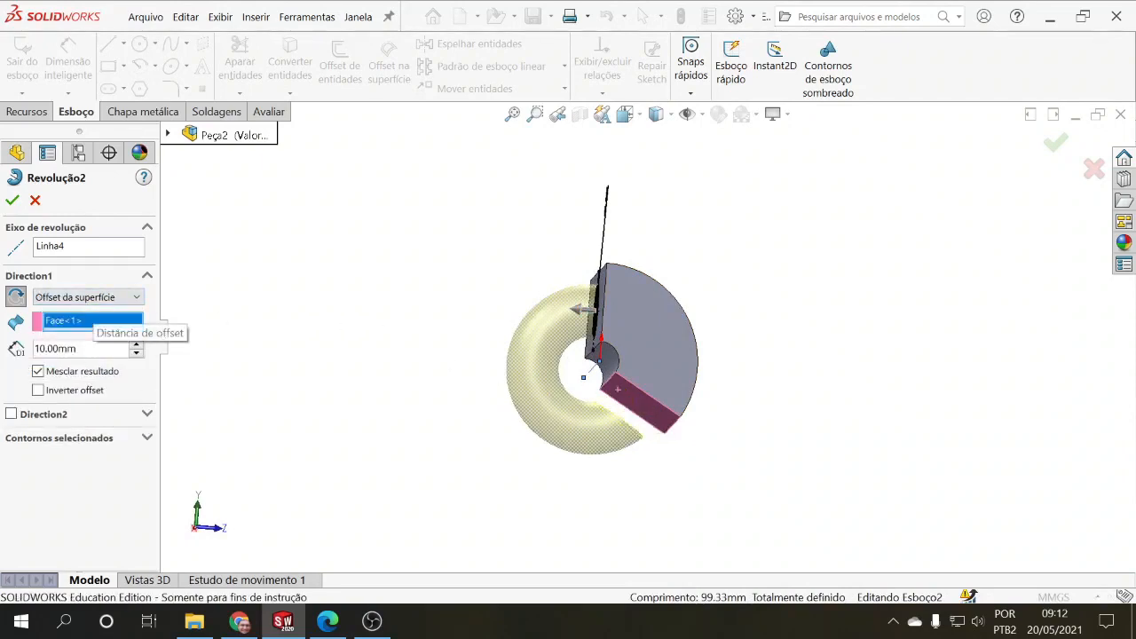
pyautogui.click(112, 352)
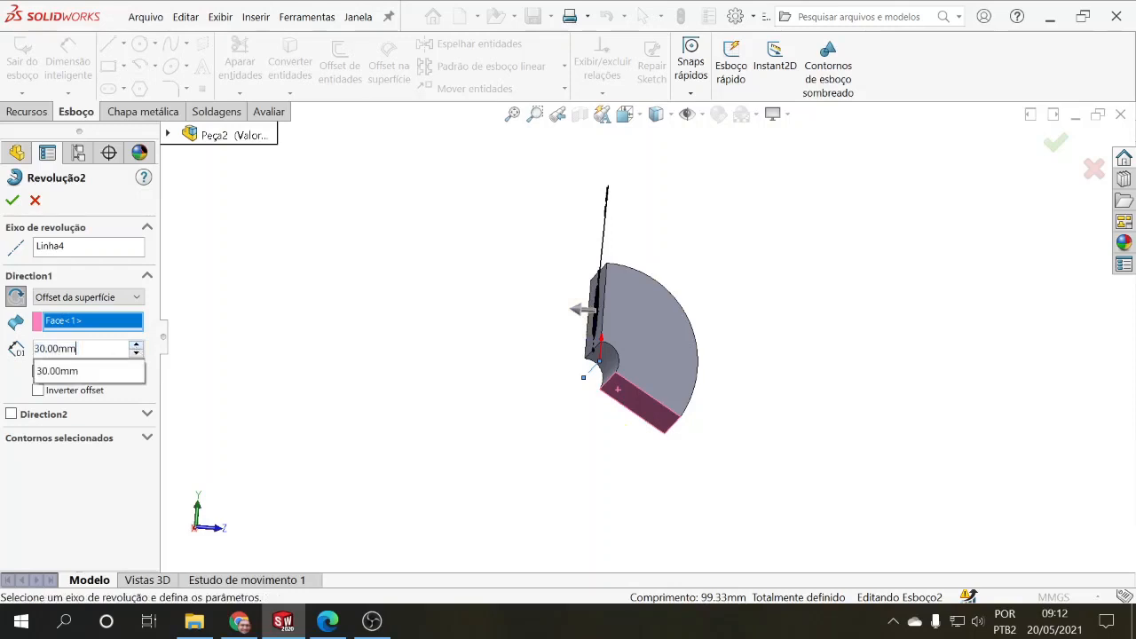
pyautogui.write('0')
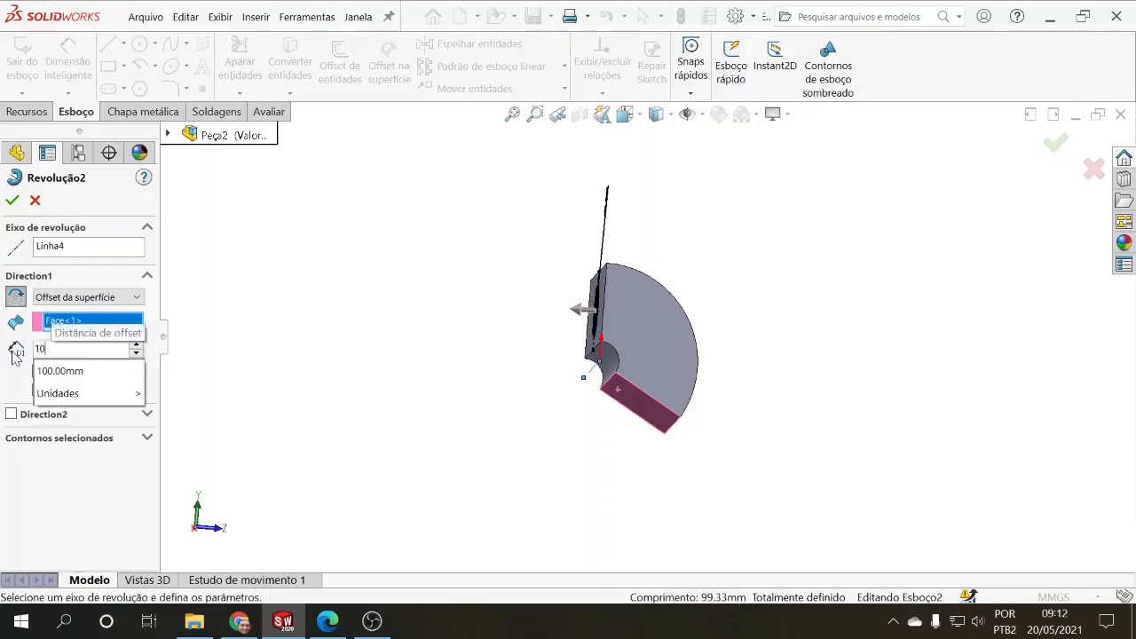
pyautogui.click(658, 425)
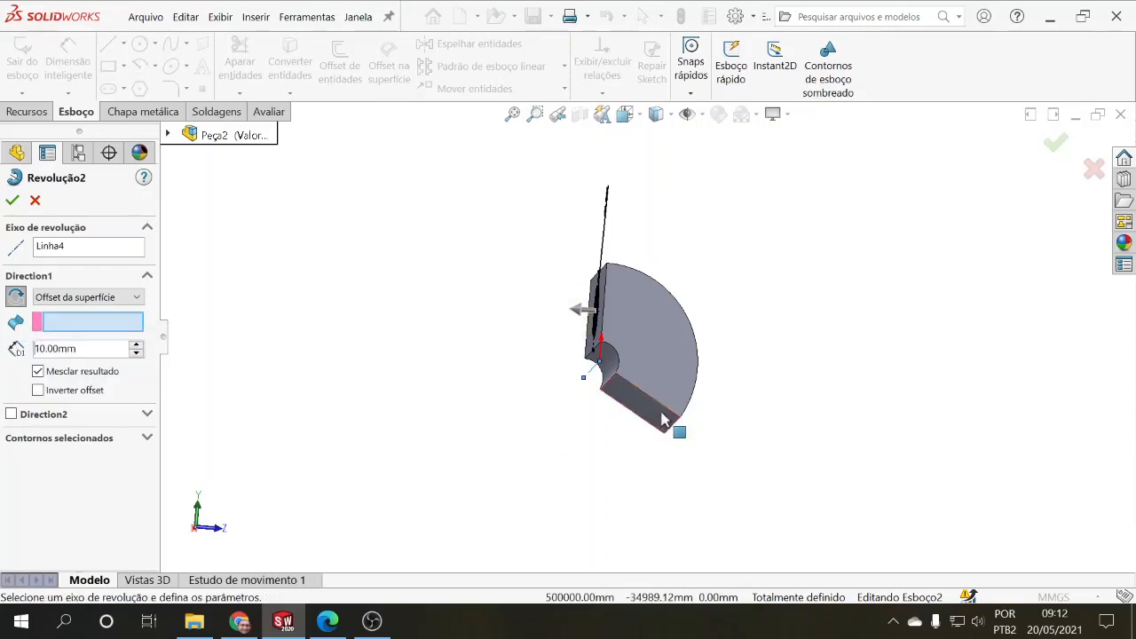
pyautogui.click(660, 419)
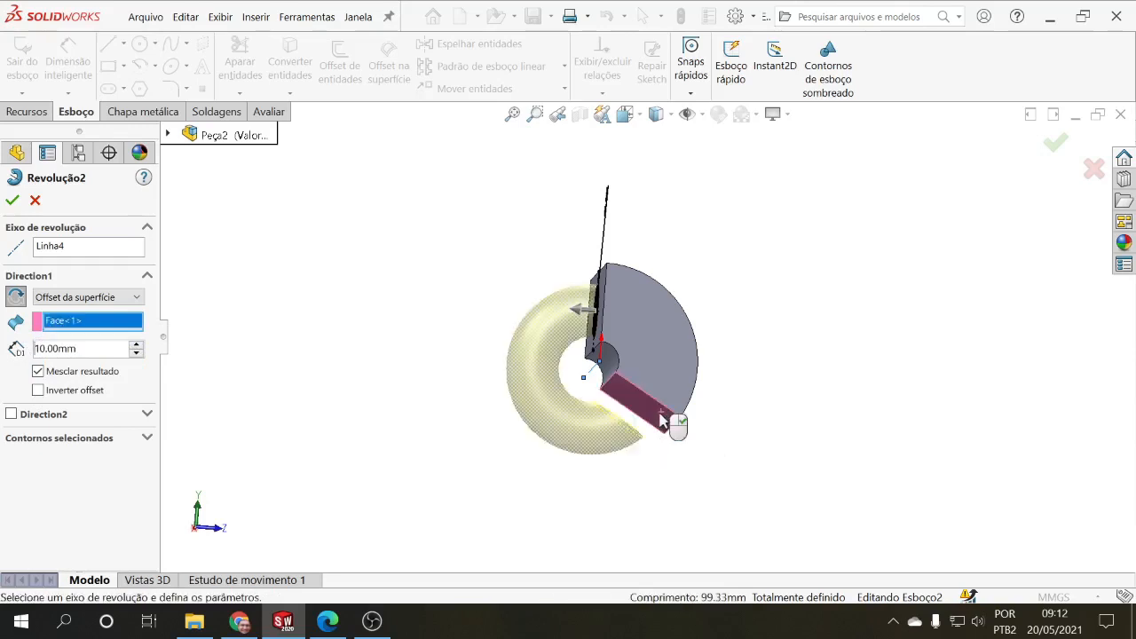
pyautogui.click(12, 201)
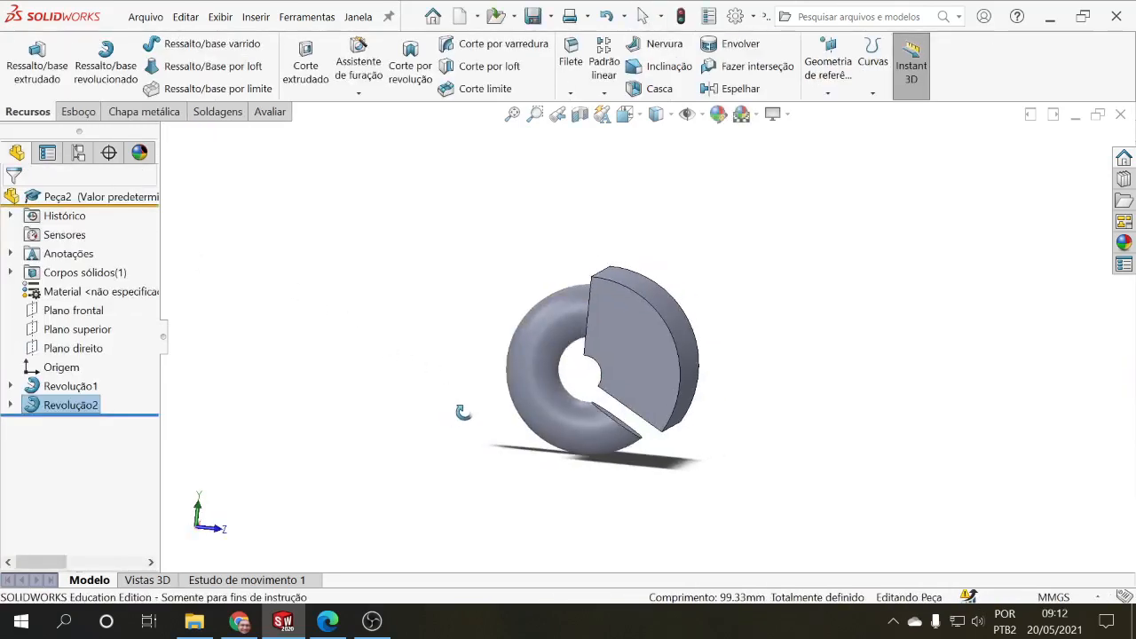
# Step: Edit the revolved circle again and try ending it at "Até o vértice", using the lower radial face's corner at the bore groove
pyautogui.moveTo(462, 412); pyautogui.dragTo(626, 431, button='middle')
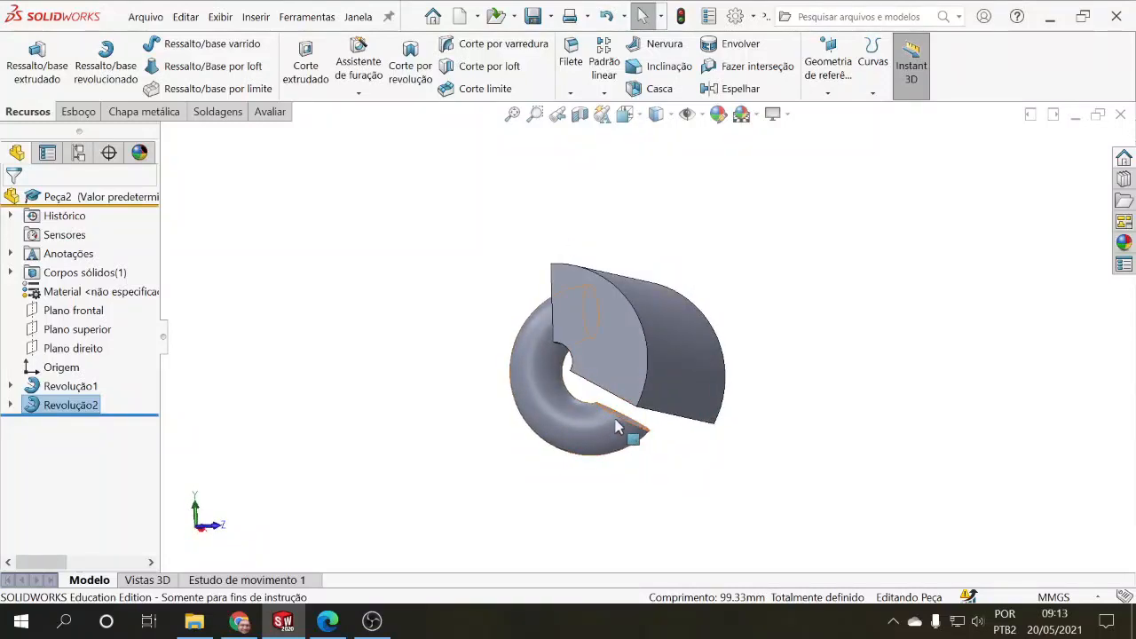
pyautogui.moveTo(618, 427); pyautogui.dragTo(621, 394, button='middle')
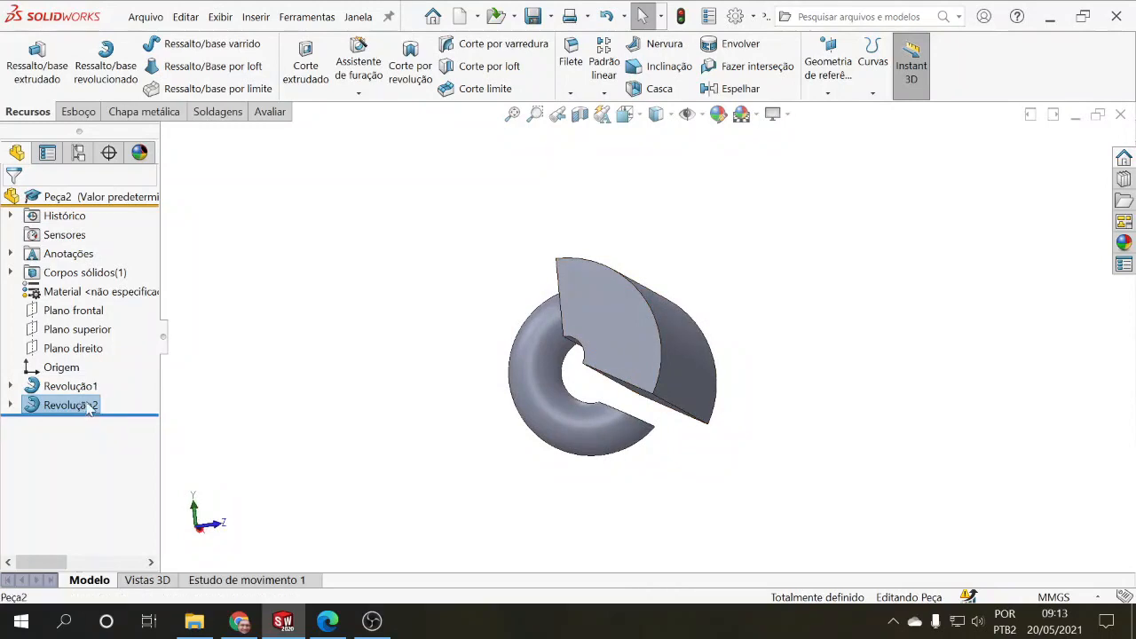
pyautogui.click(90, 406)
pyautogui.click(90, 354)
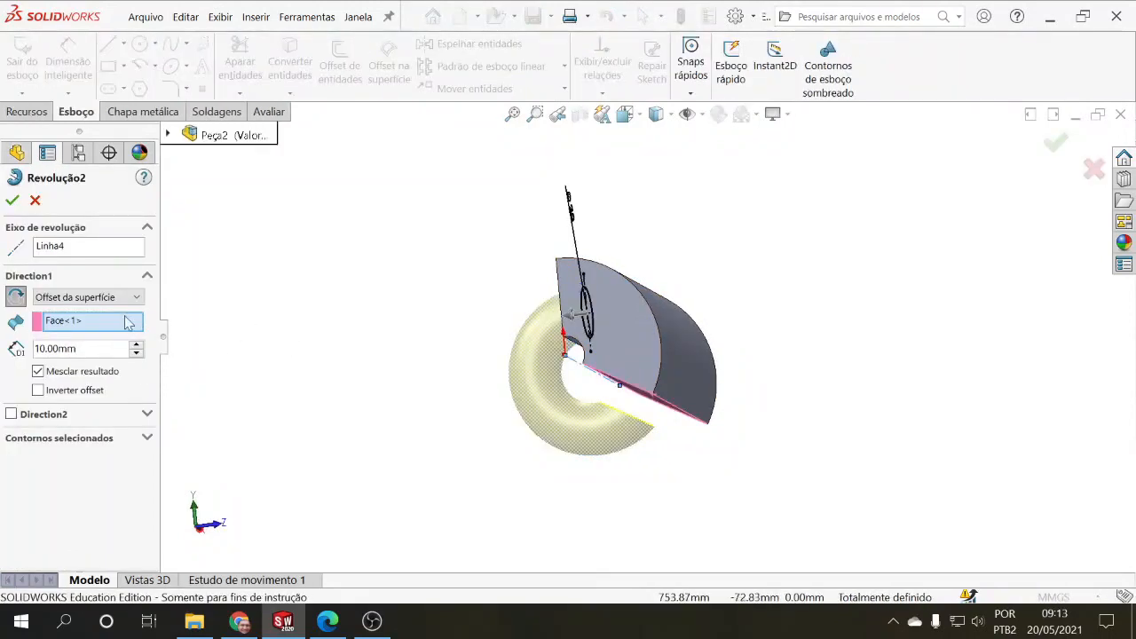
pyautogui.click(131, 297)
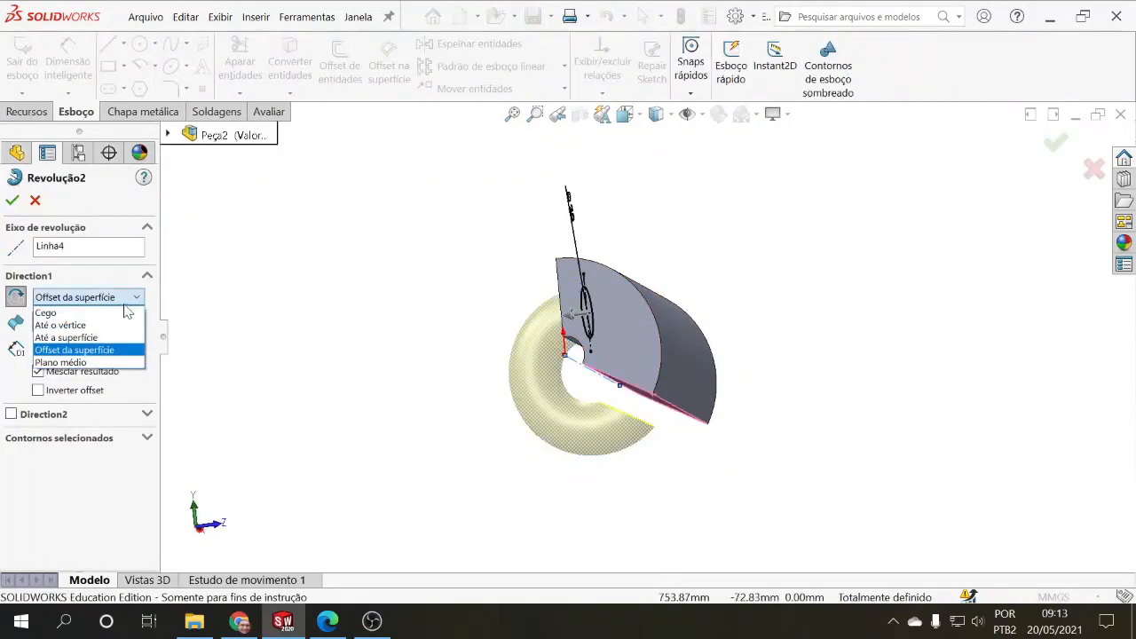
pyautogui.click(99, 328)
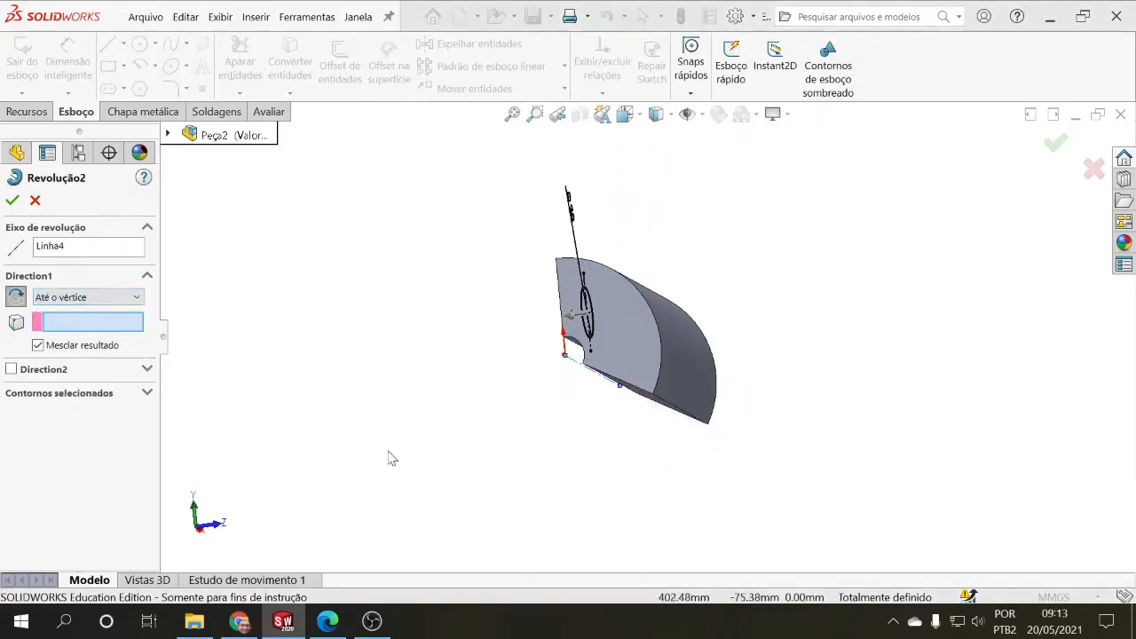
pyautogui.moveTo(426, 373); pyautogui.dragTo(483, 417, button='middle')
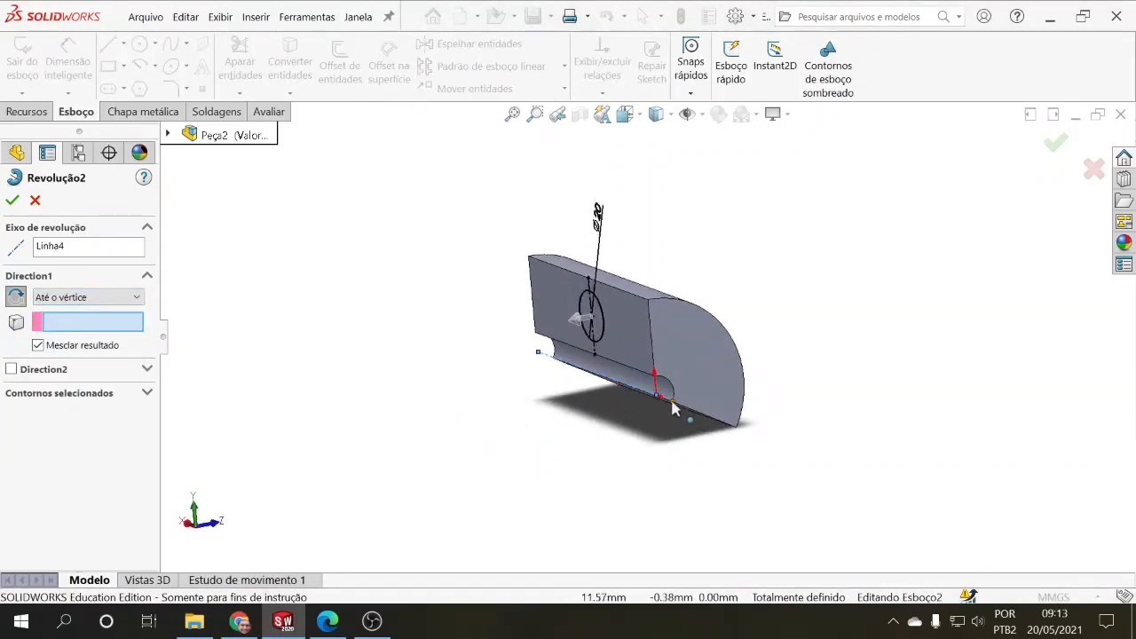
pyautogui.click(672, 405)
pyautogui.moveTo(658, 461); pyautogui.dragTo(669, 380, button='middle')
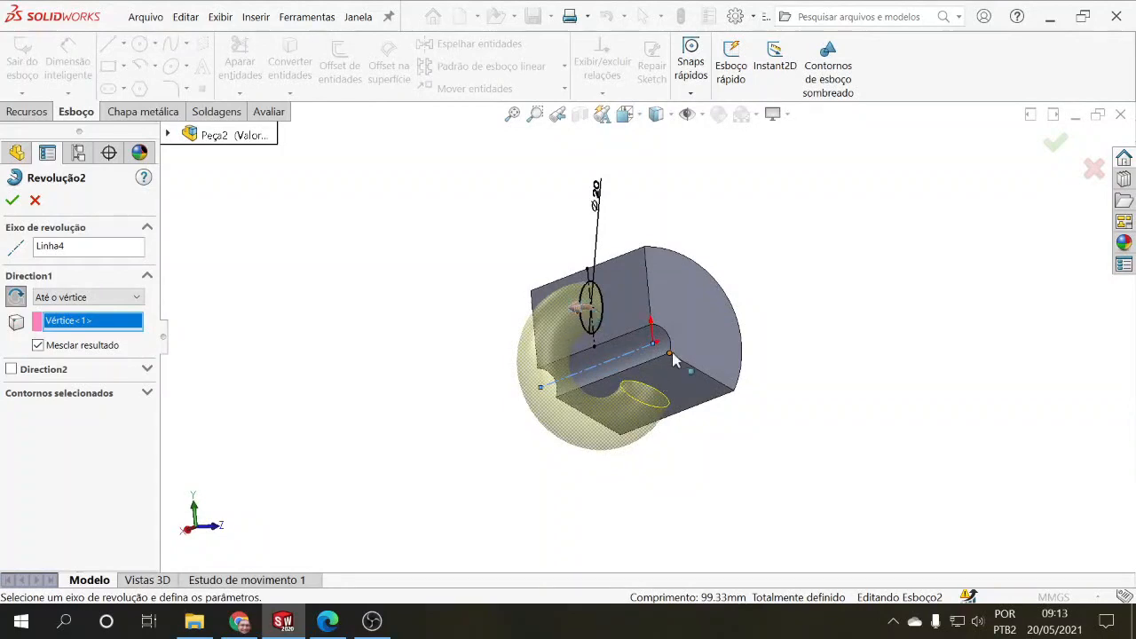
# Step: Try the "Plano médio" end condition with a 360° angle on the revolved circle and close the feature edit
pyautogui.click(135, 300)
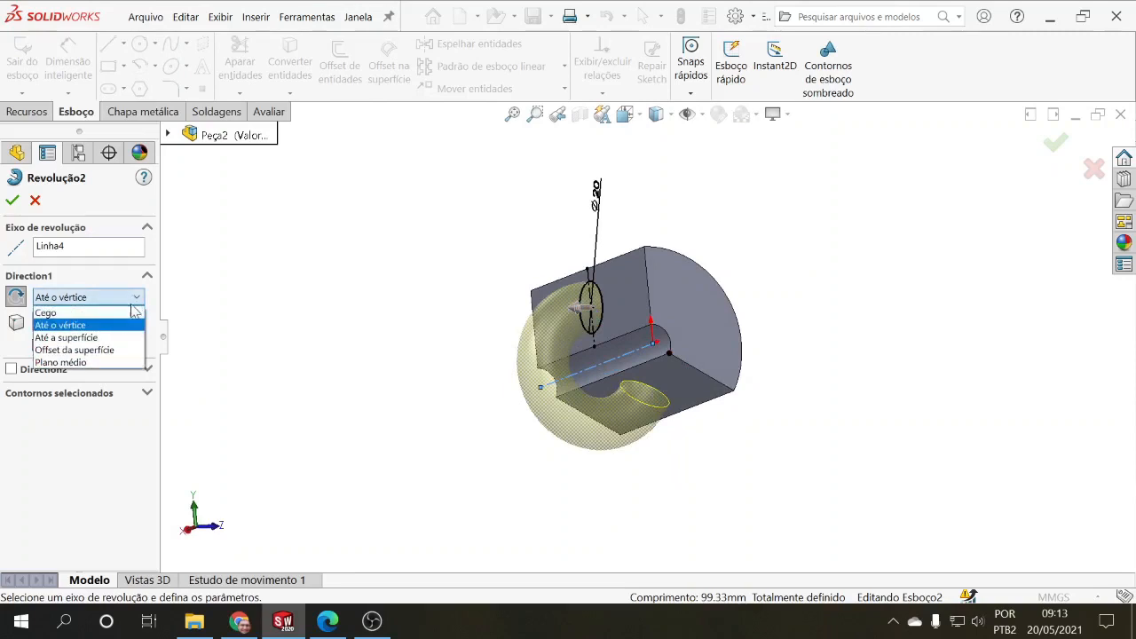
pyautogui.click(95, 363)
pyautogui.moveTo(304, 382); pyautogui.dragTo(261, 435, button='middle')
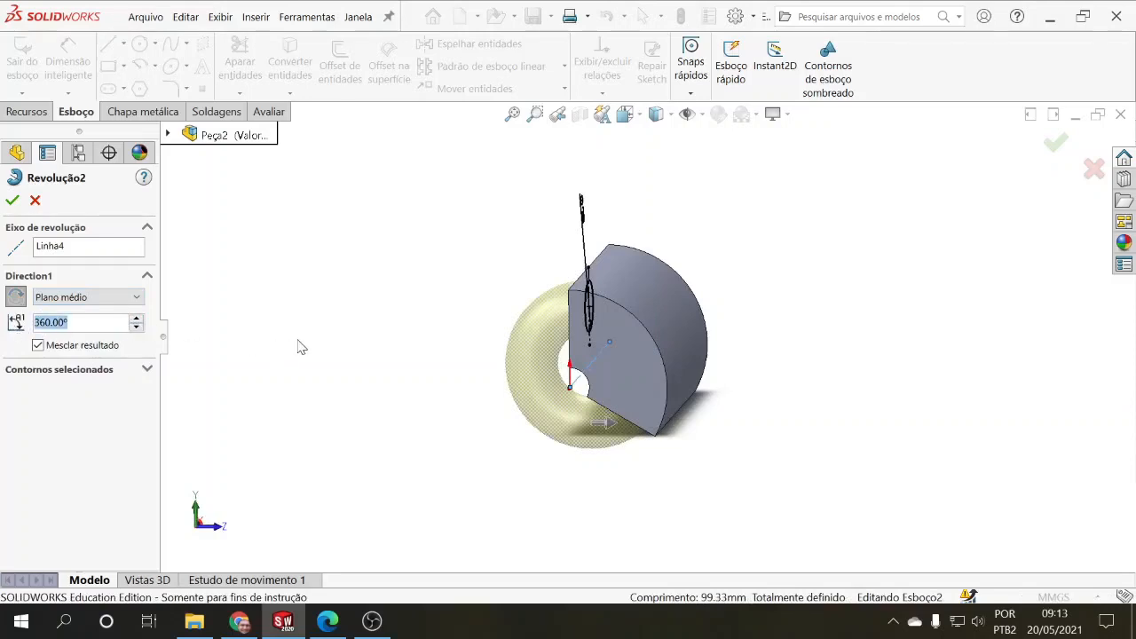
pyautogui.moveTo(298, 347); pyautogui.dragTo(386, 338, button='middle')
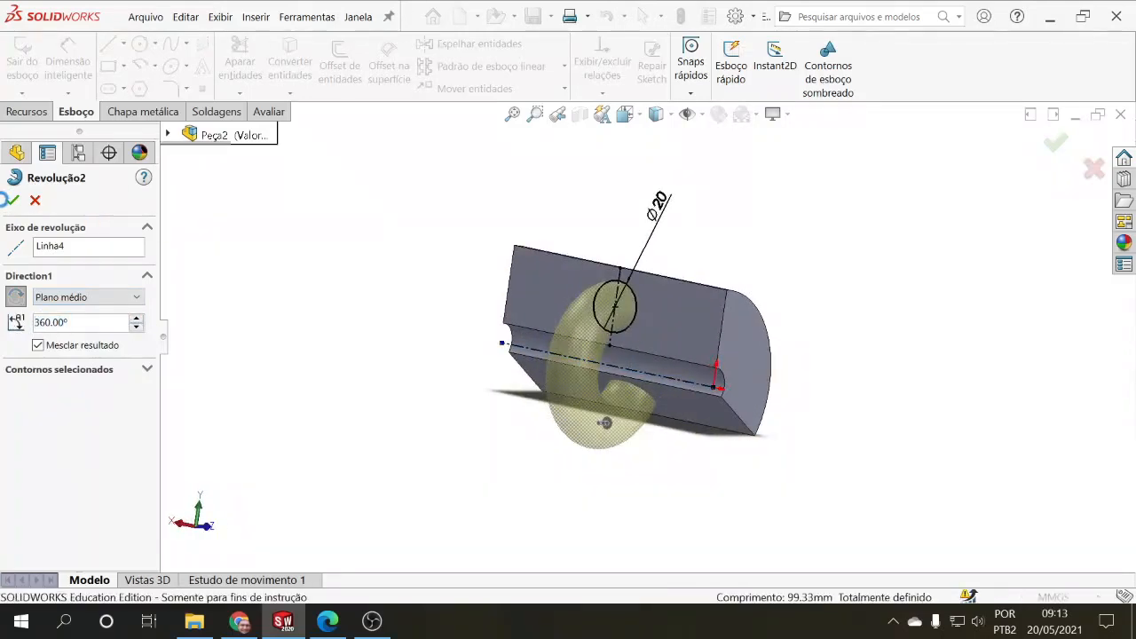
pyautogui.click(8, 199)
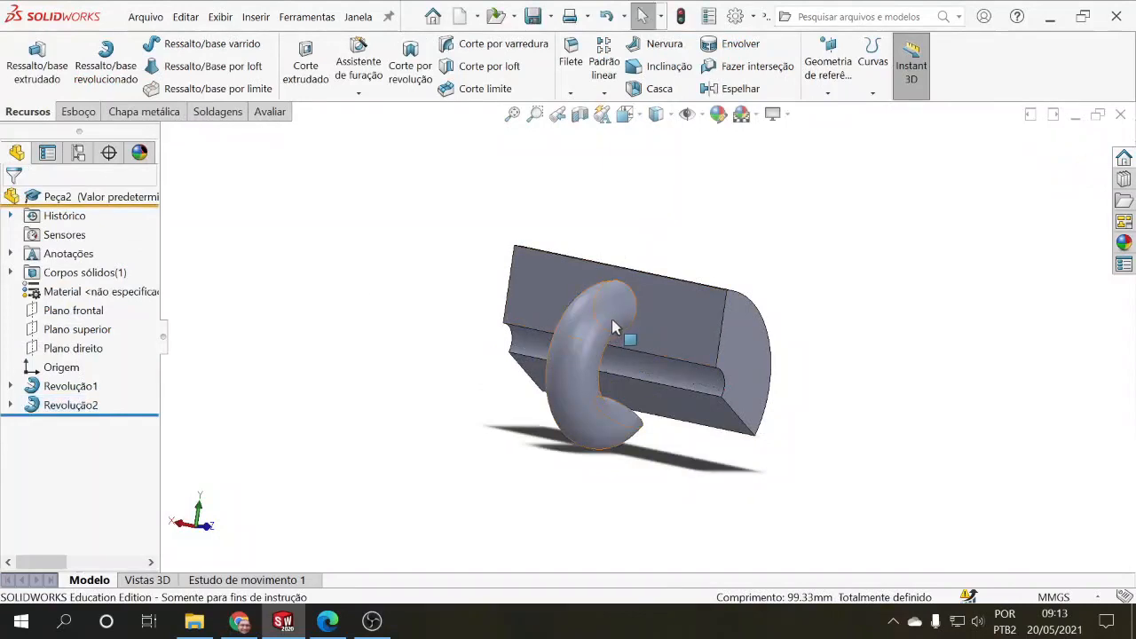
# Step: Open the revolved circle's sketch, examine the circle's position relative to the existing part, and exit the sketch
pyautogui.click(73, 403)
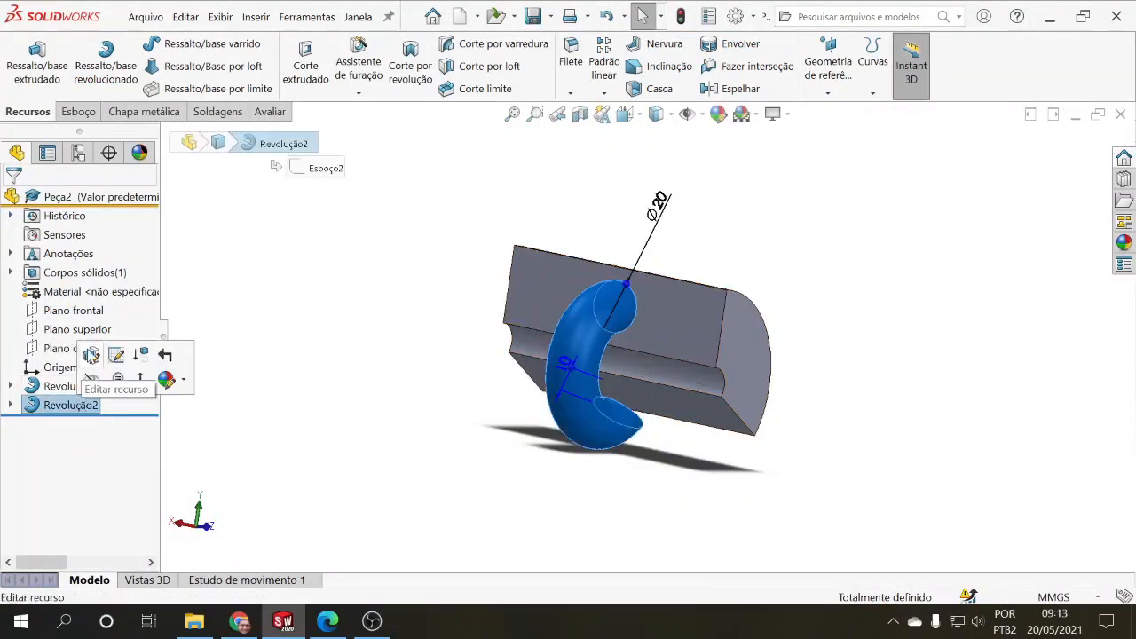
pyautogui.click(620, 286)
pyautogui.click(604, 357)
pyautogui.press('Delete')
pyautogui.moveTo(619, 276)
pyautogui.mouseDown()
pyautogui.moveTo(732, 298)
pyautogui.moveTo(727, 291)
pyautogui.mouseUp()
pyautogui.moveTo(723, 359)
pyautogui.mouseDown()
pyautogui.moveTo(734, 344)
pyautogui.moveTo(719, 368)
pyautogui.mouseUp()
pyautogui.moveTo(829, 406)
pyautogui.mouseDown(button='middle')
pyautogui.moveTo(793, 426)
pyautogui.moveTo(746, 424)
pyautogui.mouseUp(button='middle')
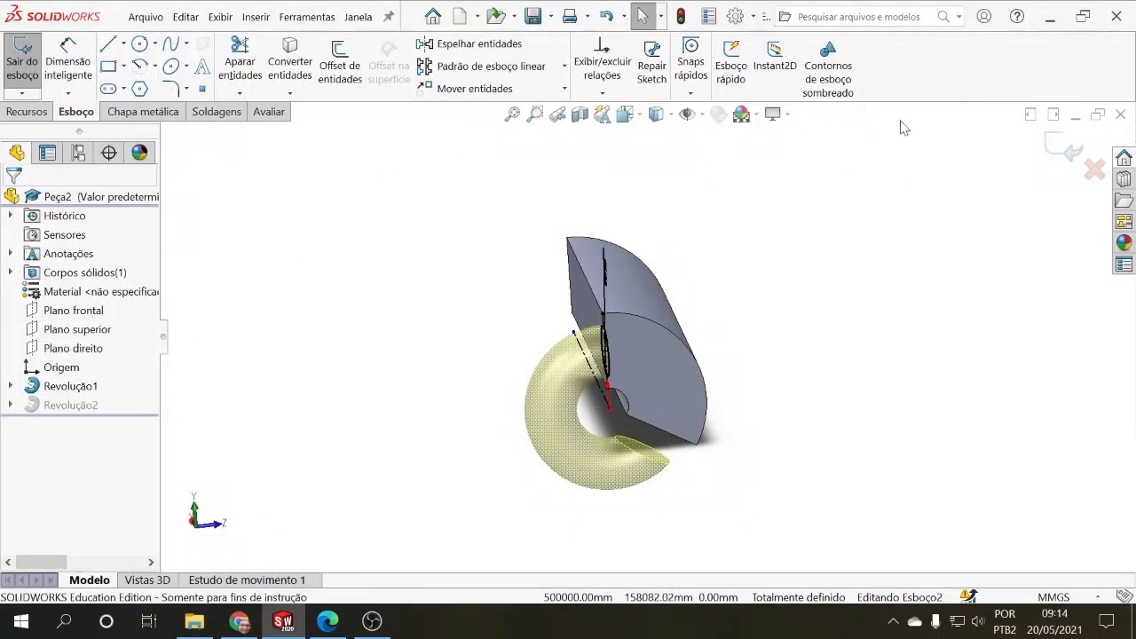
pyautogui.click(1064, 149)
# Step: Edit the revolved circle feature to use the "Plano médio" end condition with a 90° angle and accept it
pyautogui.click(63, 406)
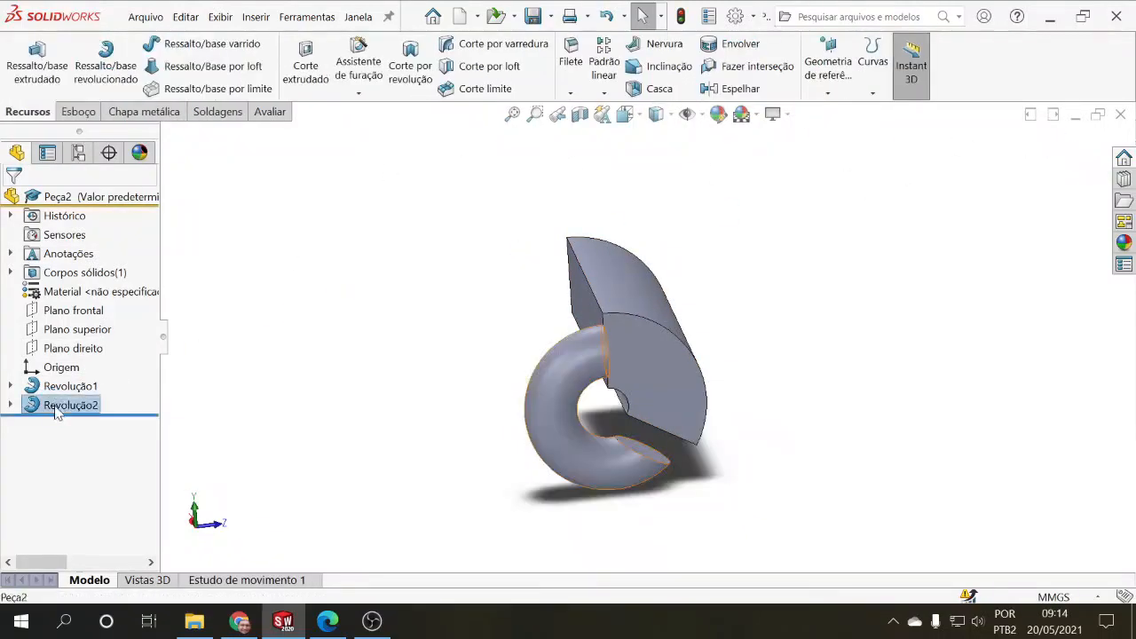
pyautogui.click(71, 364)
pyautogui.click(129, 298)
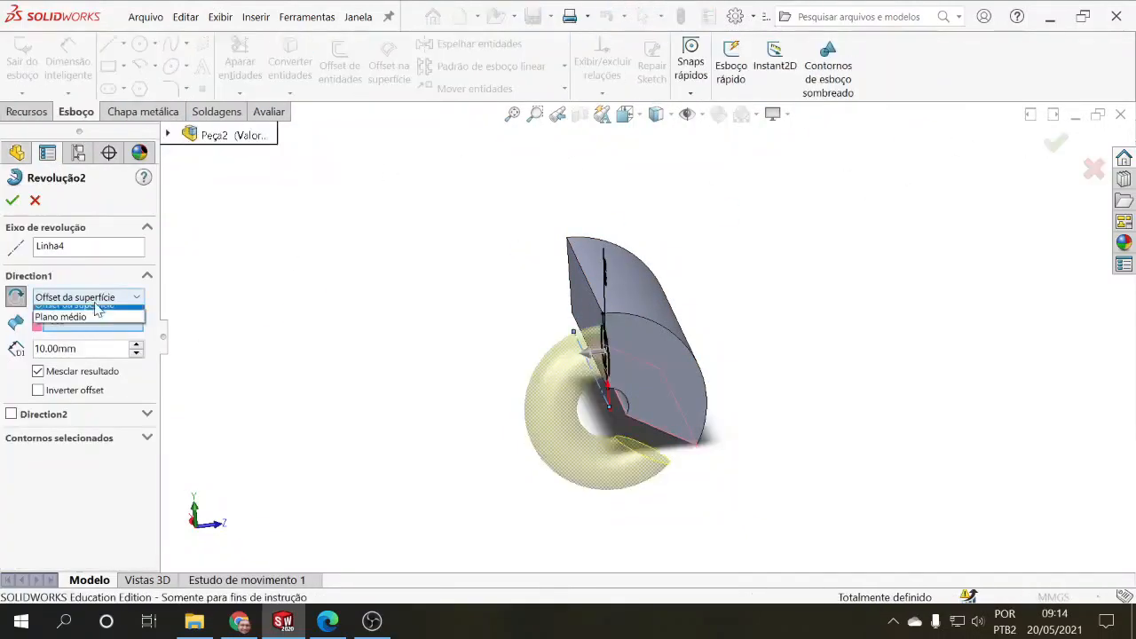
pyautogui.click(80, 362)
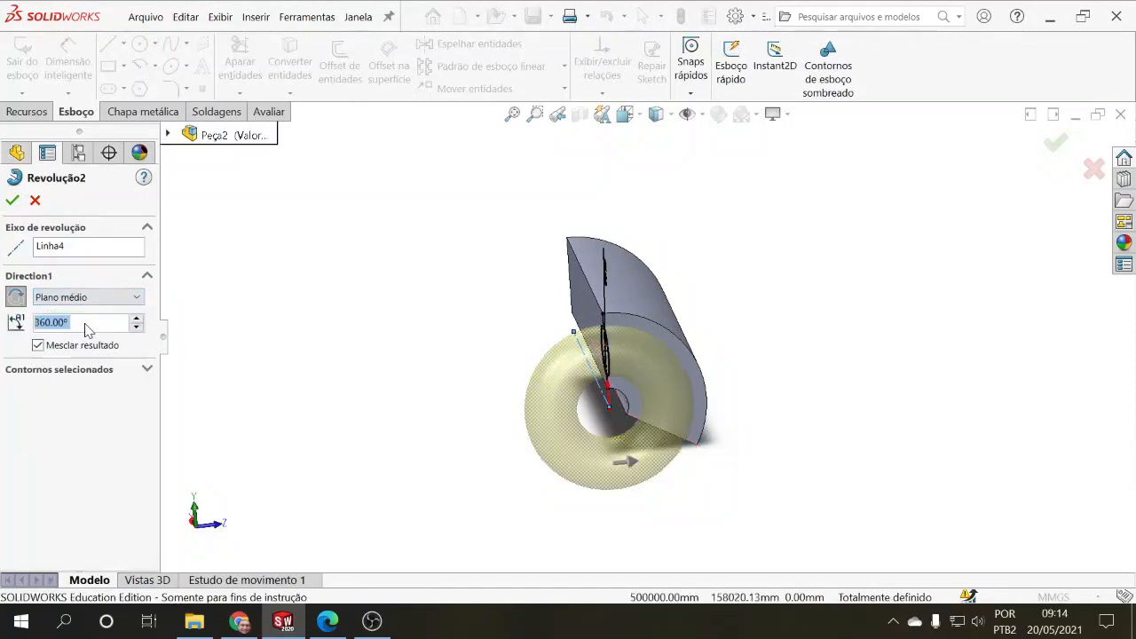
pyautogui.write('90')
pyautogui.press('Return')
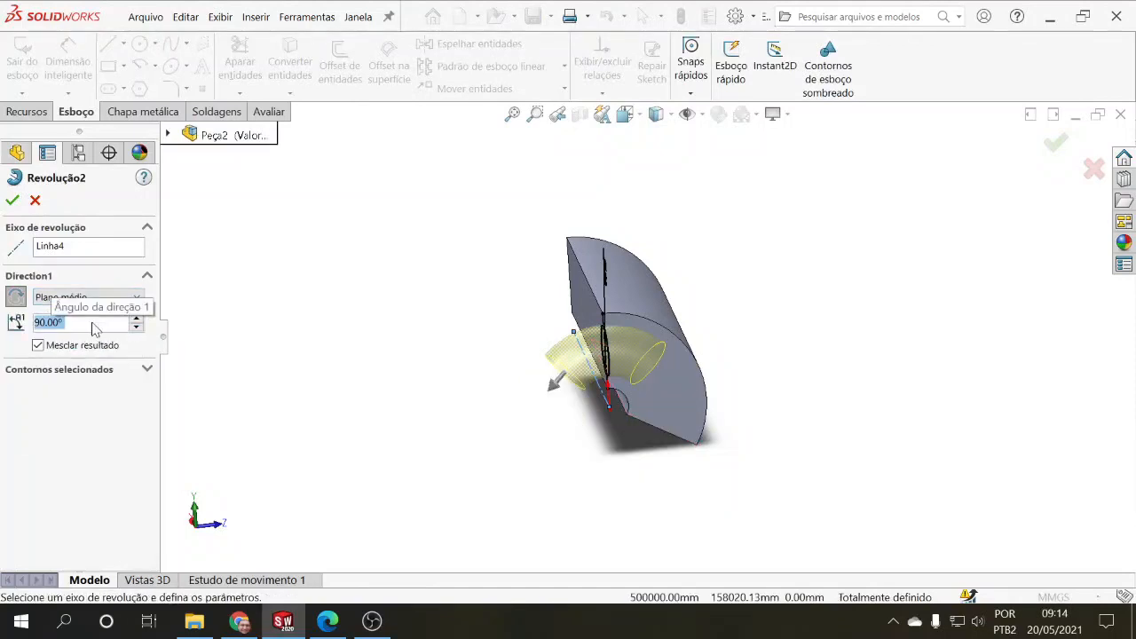
pyautogui.moveTo(352, 337); pyautogui.dragTo(393, 399, button='middle')
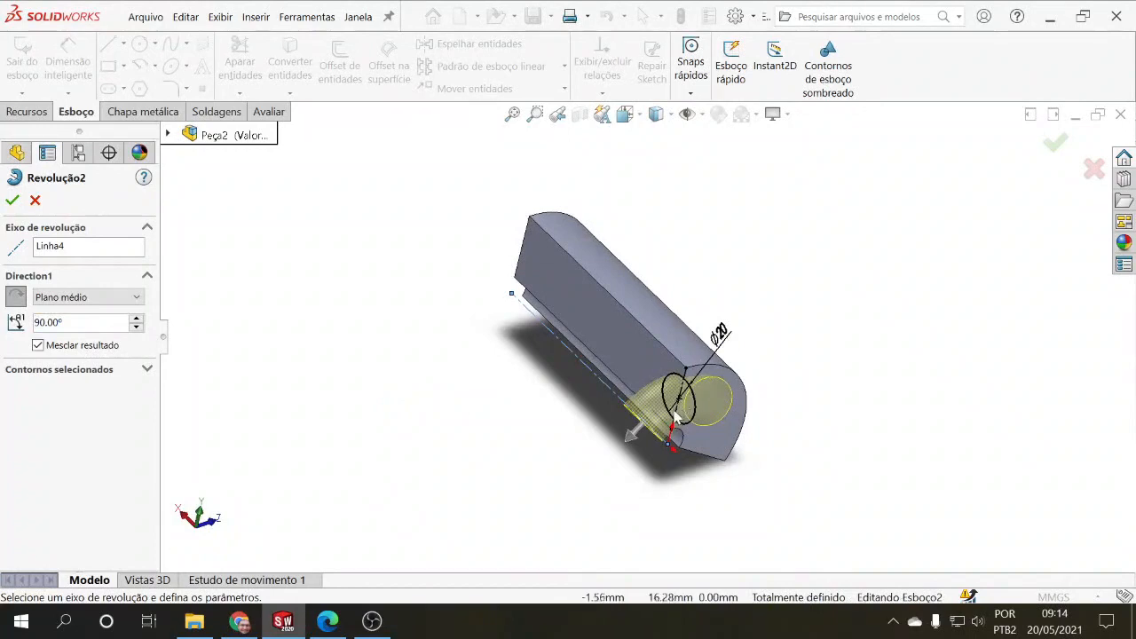
pyautogui.moveTo(727, 399); pyautogui.dragTo(543, 340, button='middle')
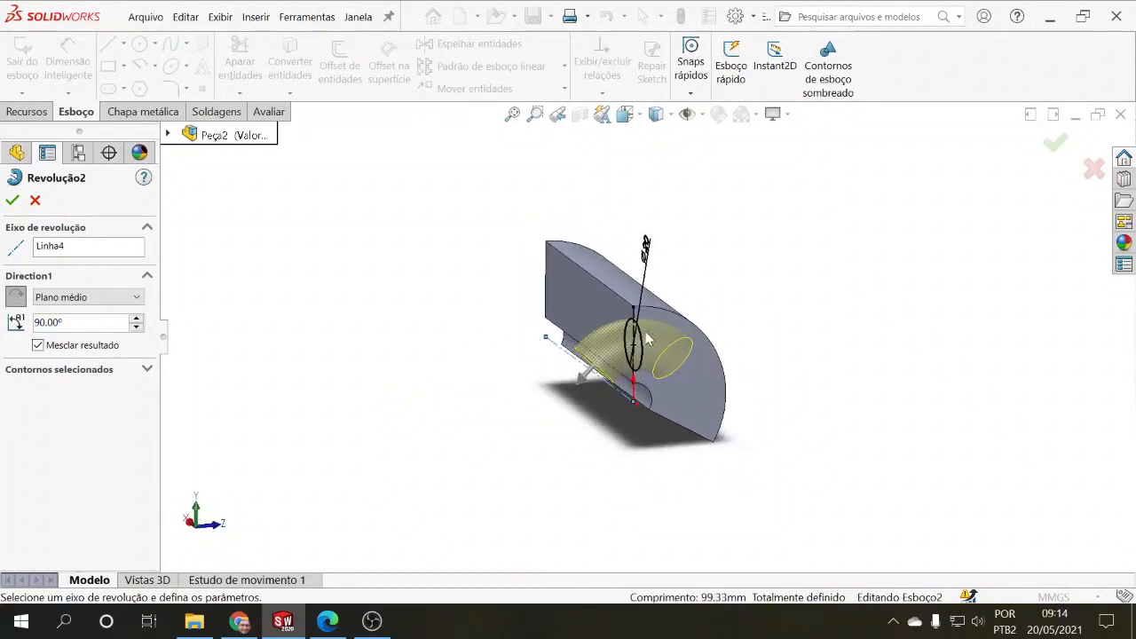
pyautogui.click(14, 201)
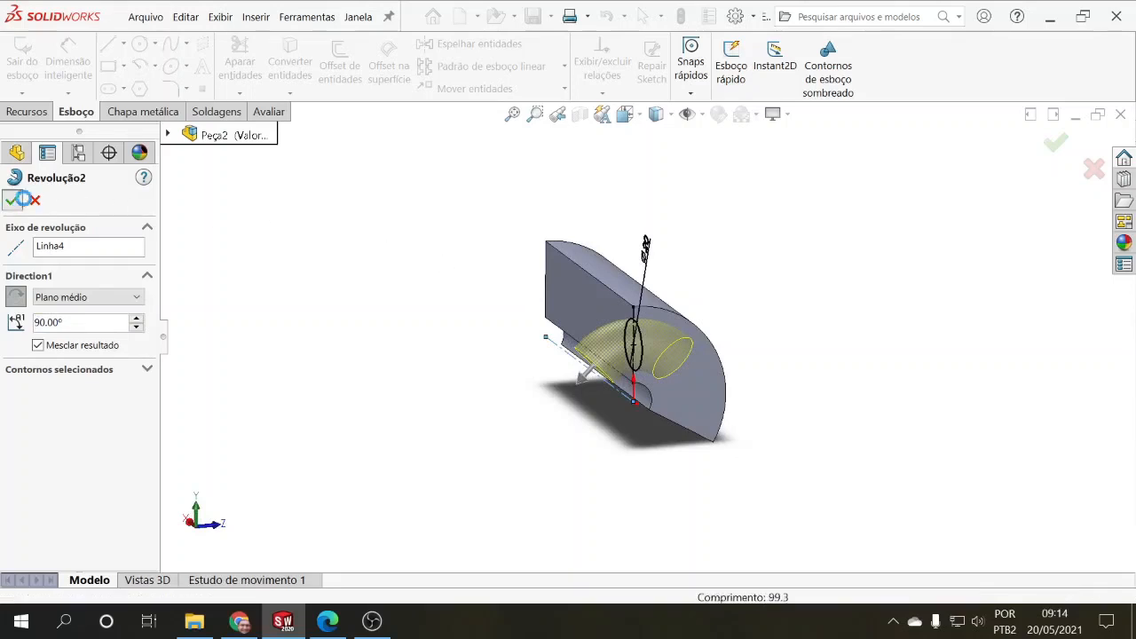
pyautogui.moveTo(343, 271); pyautogui.dragTo(398, 338, button='middle')
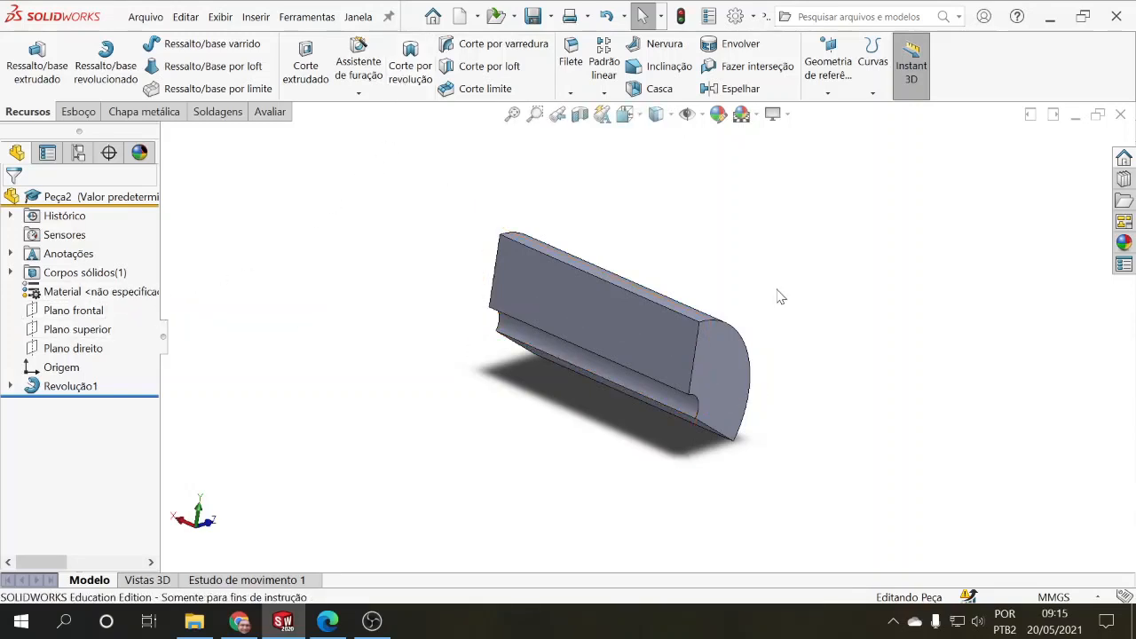
# Step: Sketch a corner rectangle on the part's upper flat radial face, starting on its outer edge near the end face
pyautogui.moveTo(778, 296); pyautogui.dragTo(689, 305, button='middle')
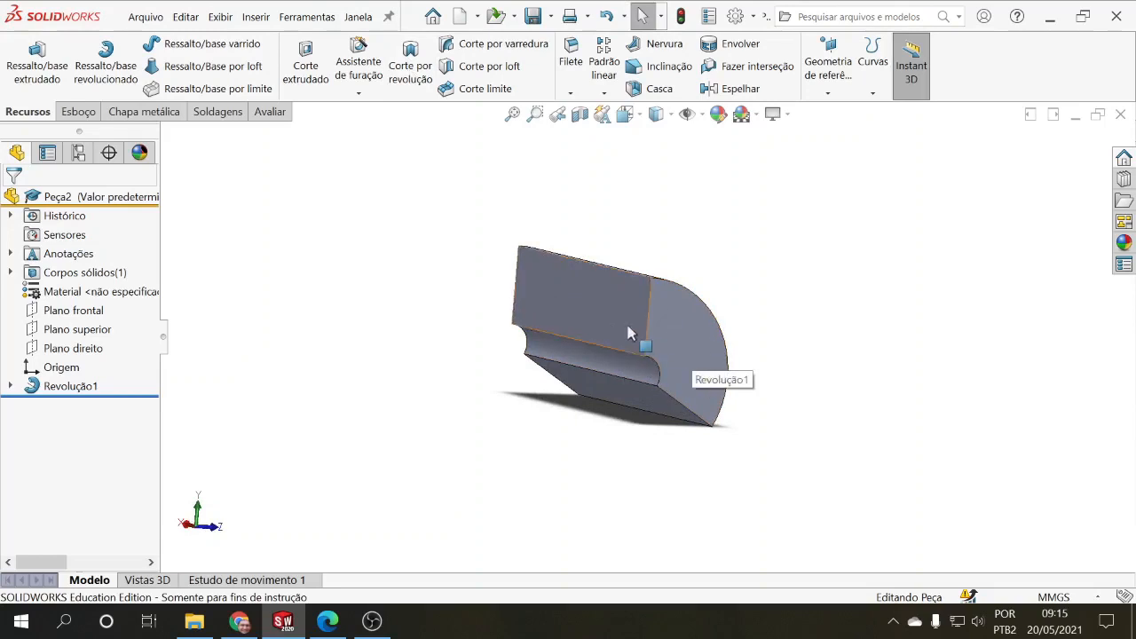
pyautogui.moveTo(451, 307)
pyautogui.mouseDown(button='middle')
pyautogui.moveTo(464, 322)
pyautogui.moveTo(508, 308)
pyautogui.moveTo(441, 307)
pyautogui.moveTo(449, 327)
pyautogui.mouseUp(button='middle')
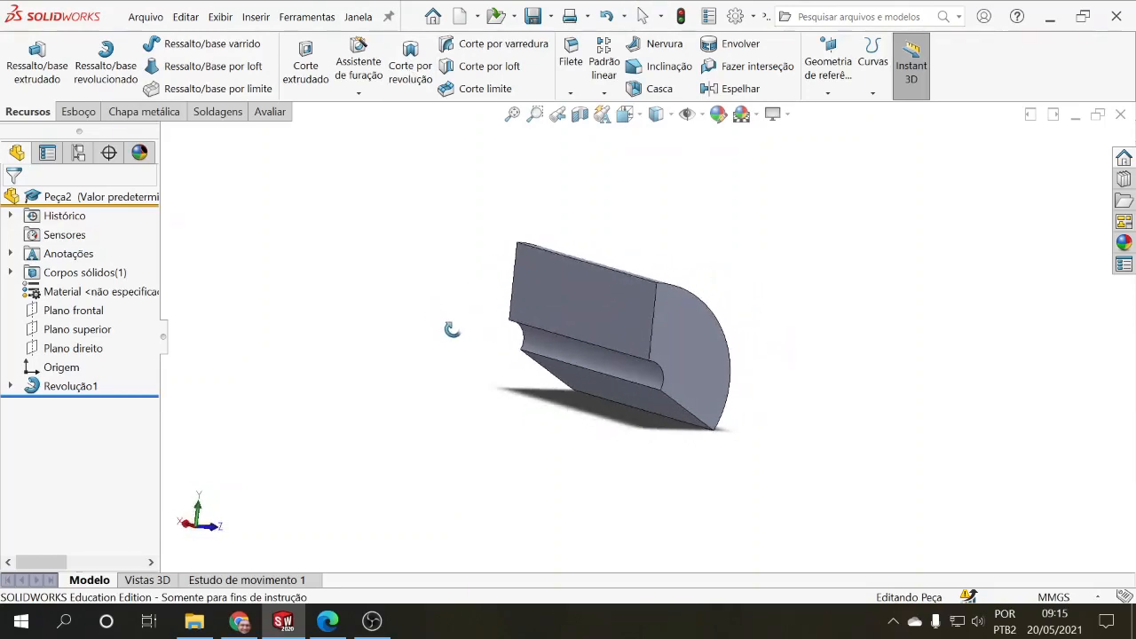
pyautogui.scroll(-2, 606, 312)
pyautogui.scroll(2, 600, 307)
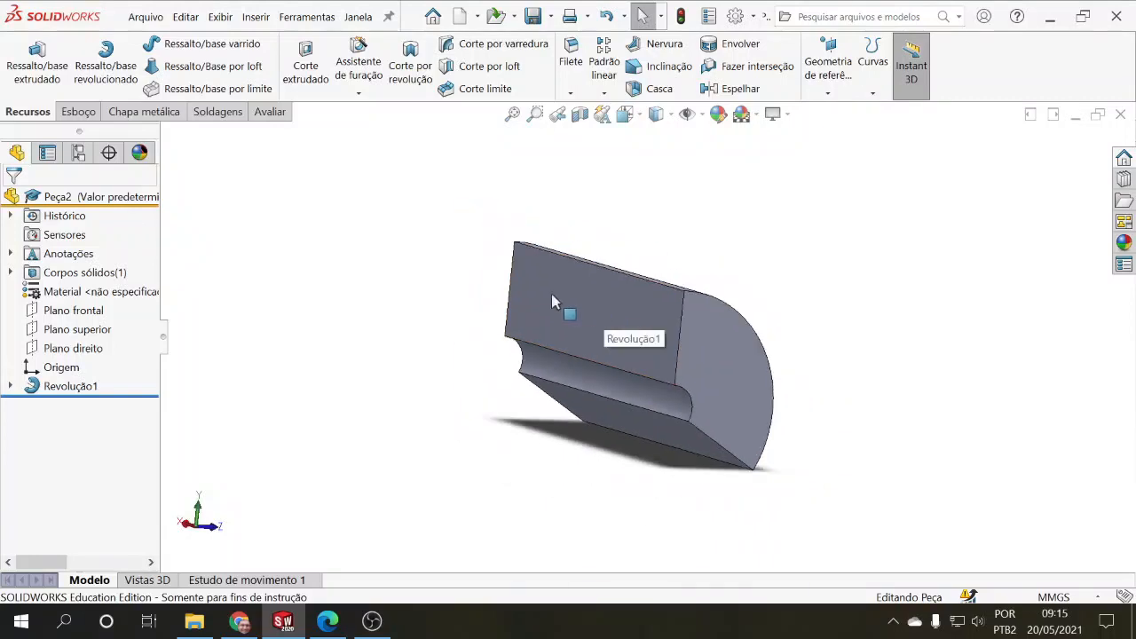
pyautogui.click(88, 113)
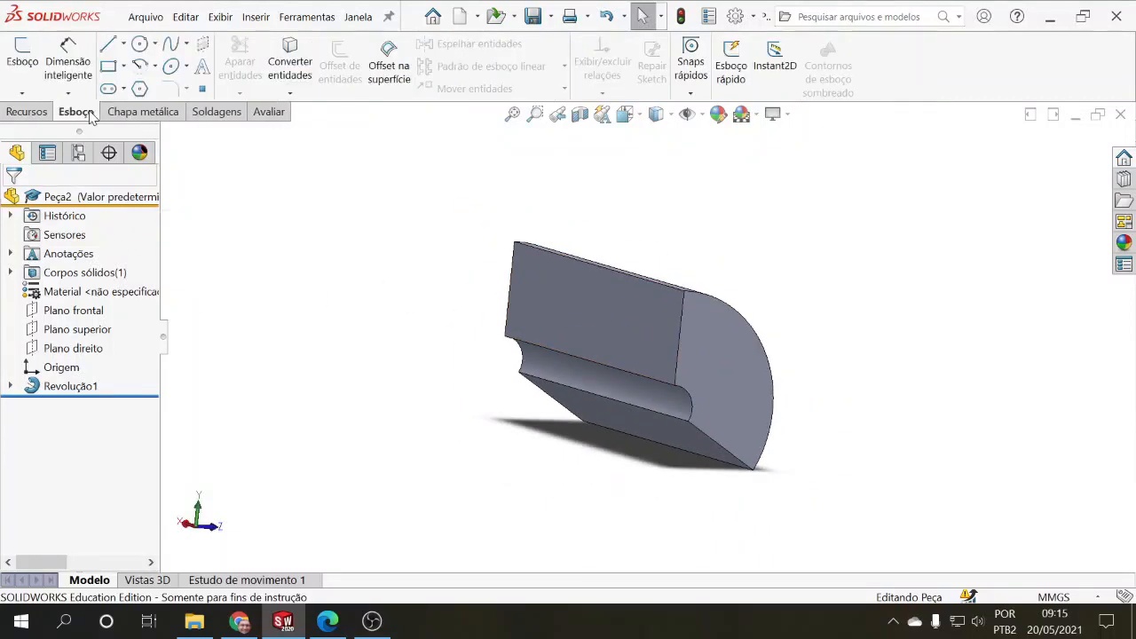
pyautogui.click(110, 68)
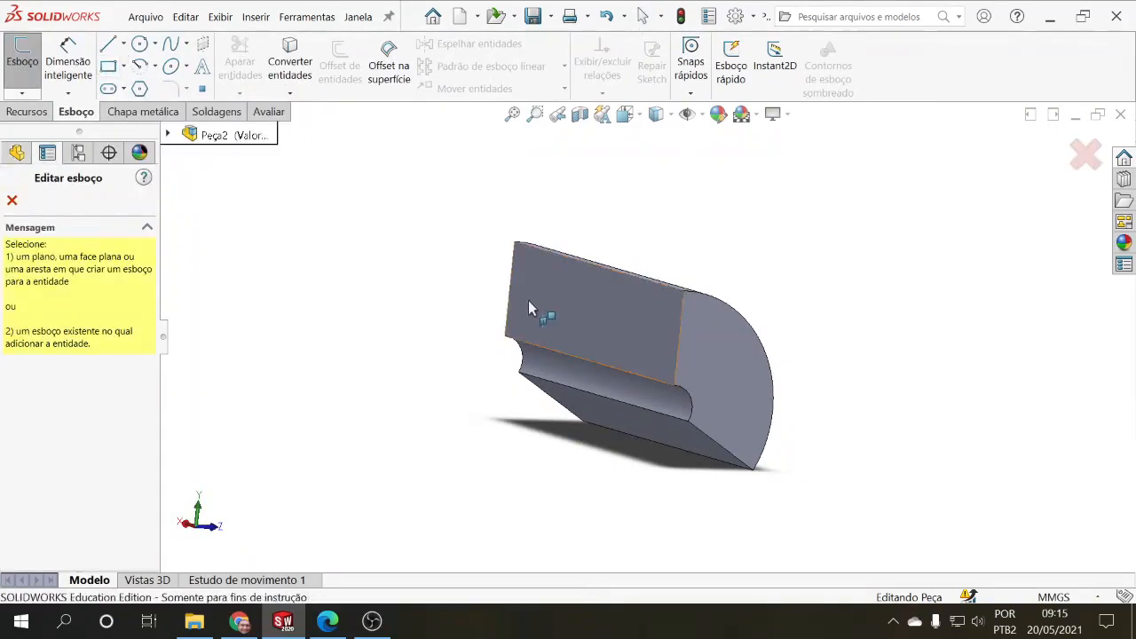
pyautogui.click(532, 270)
pyautogui.click(834, 326)
pyautogui.click(893, 389)
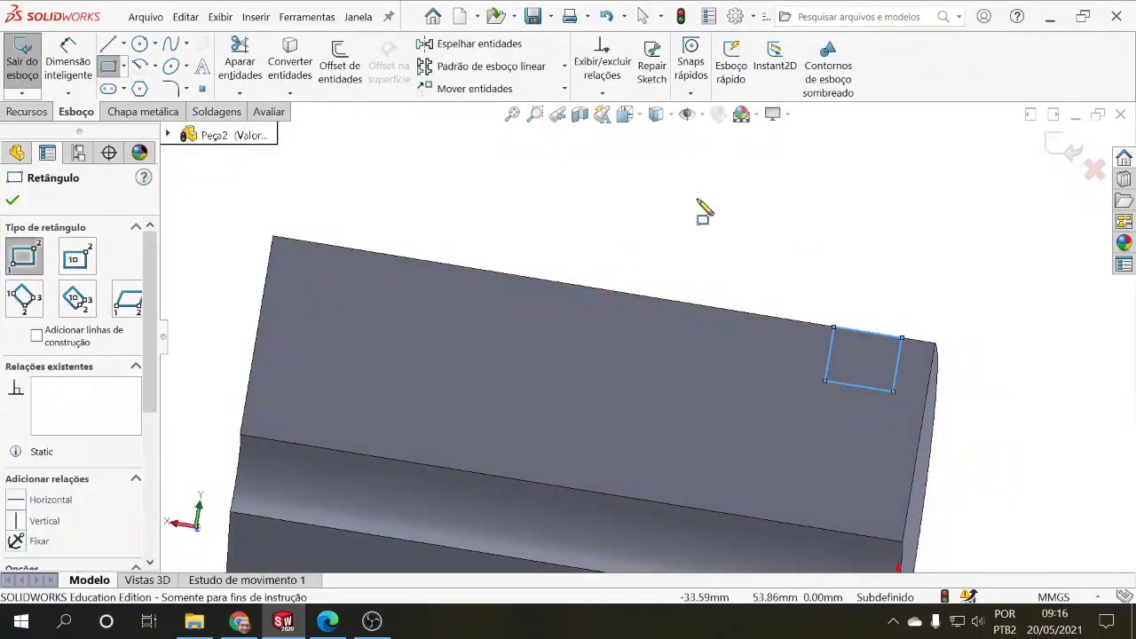
# Step: Dimension the rectangle to 10 mm along the outer edge and 5 mm deep
pyautogui.click(69, 63)
pyautogui.click(867, 332)
pyautogui.click(873, 293)
pyautogui.write('10')
pyautogui.press('Return')
pyautogui.click(829, 354)
pyautogui.click(771, 357)
pyautogui.write('5')
pyautogui.press('Return')
# Step: Dimension the gap between the rectangle's near side and the part's end face edge at 3 mm
pyautogui.click(897, 356)
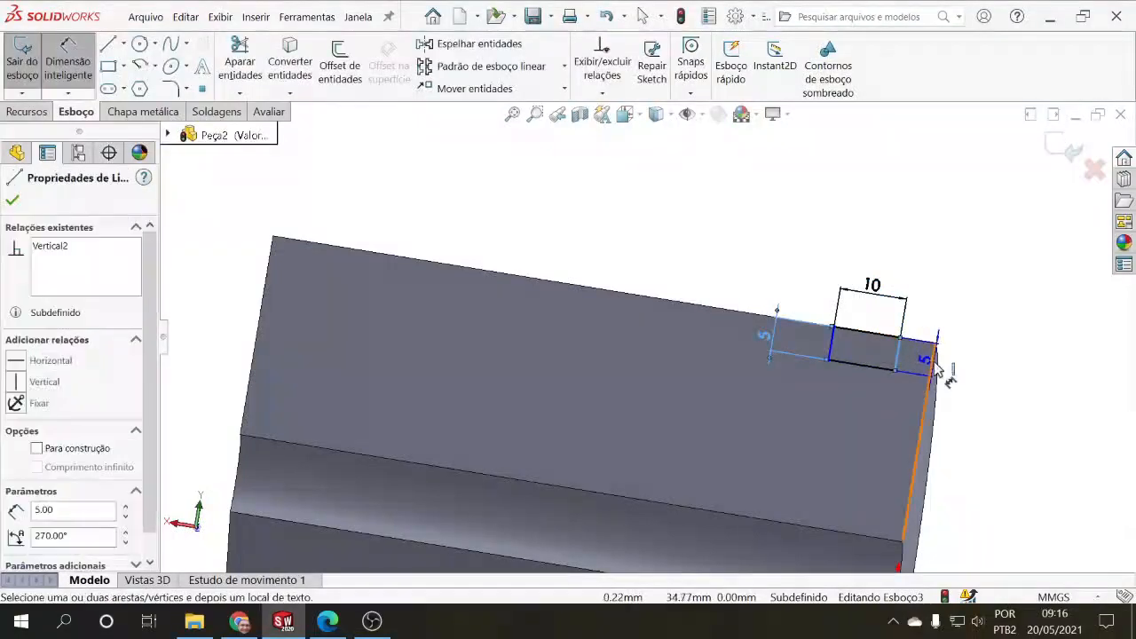
pyautogui.click(934, 369)
pyautogui.click(928, 328)
pyautogui.write('3')
pyautogui.press('Return')
# Step: Draw a centerline about 97 mm long from the origin along the bore axis
pyautogui.click(825, 507)
pyautogui.click(404, 433)
pyautogui.press('Escape')
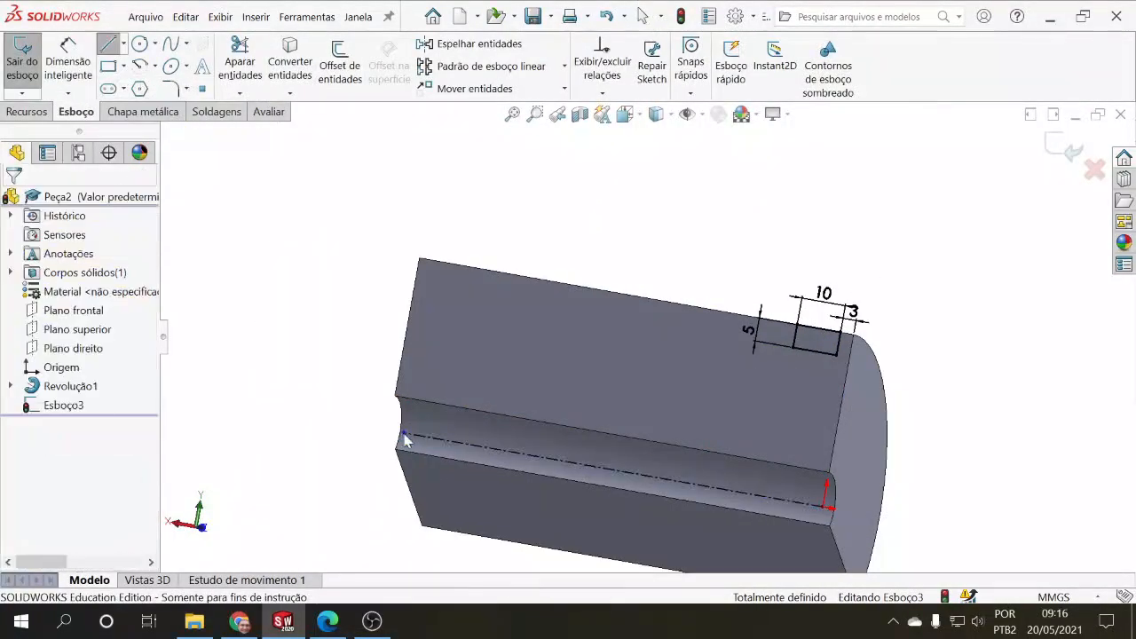
pyautogui.scroll(2, 637, 417)
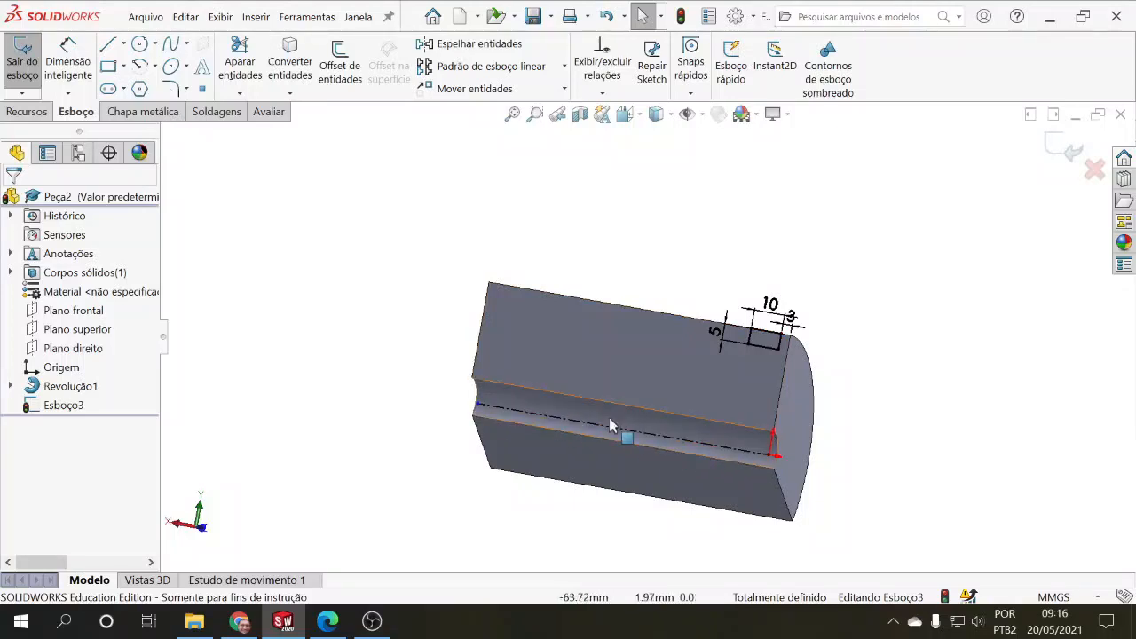
# Step: Start a revolved cut from the rectangle sketch with the bore centerline as the axis of revolution
pyautogui.click(19, 112)
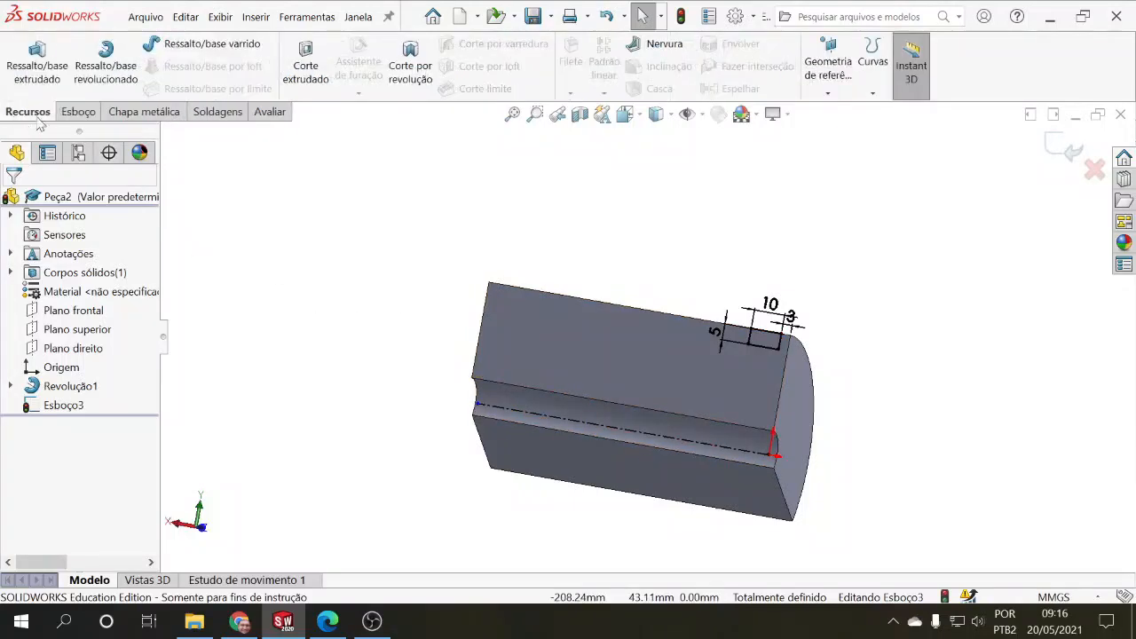
pyautogui.click(405, 80)
pyautogui.scroll(3, 825, 355)
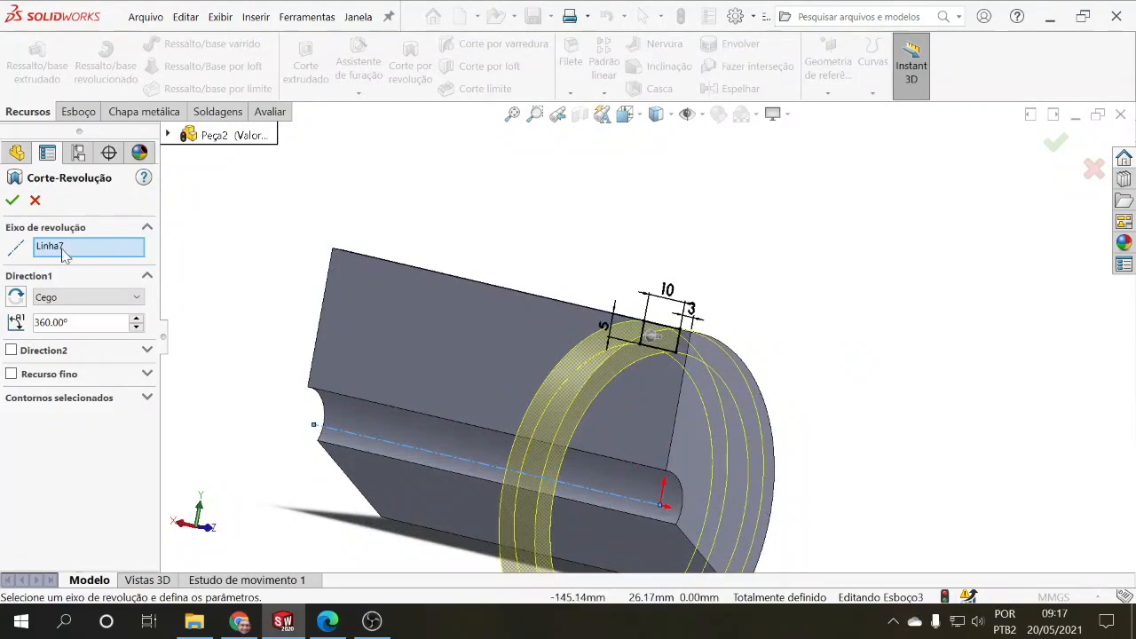
pyautogui.click(353, 440)
pyautogui.click(356, 434)
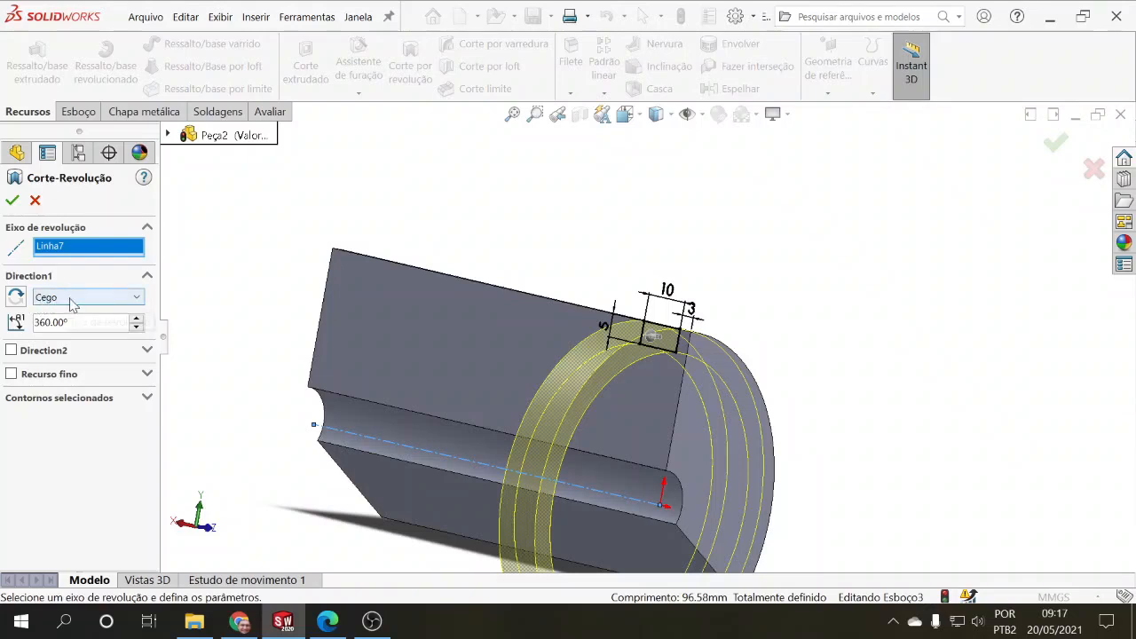
pyautogui.moveTo(439, 345); pyautogui.dragTo(254, 334, button='middle')
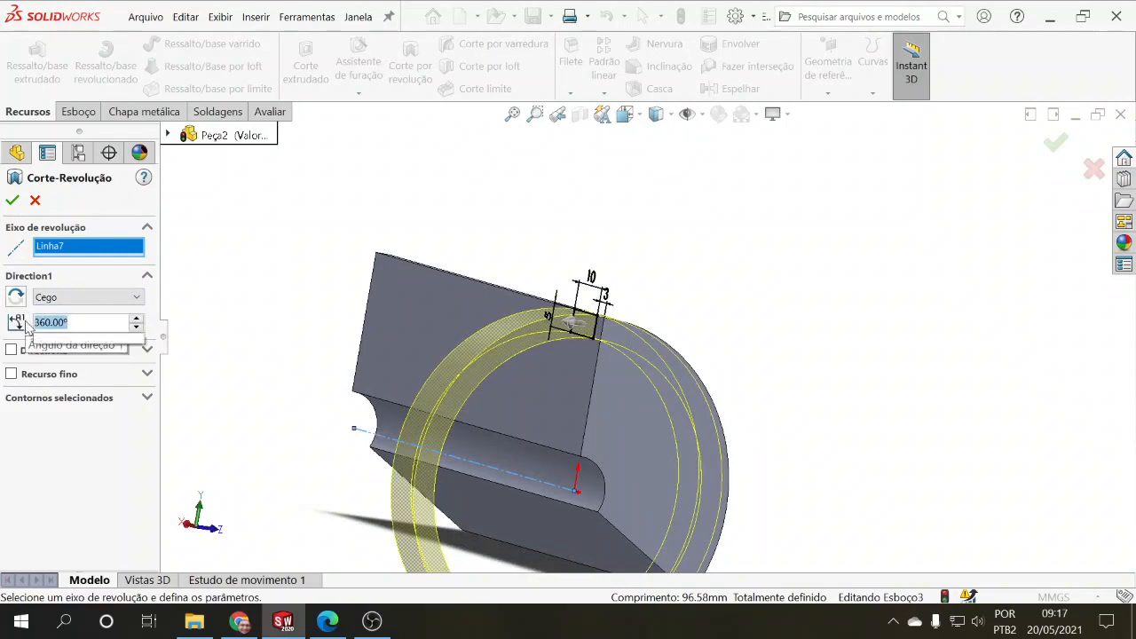
# Step: Set the revolved cut's angle to 45° and accept the feature
pyautogui.write('45')
pyautogui.press('Return')
pyautogui.moveTo(250, 375); pyautogui.dragTo(324, 384, button='middle')
pyautogui.moveTo(723, 393)
pyautogui.mouseDown(button='middle')
pyautogui.moveTo(639, 483)
pyautogui.moveTo(654, 468)
pyautogui.mouseUp(button='middle')
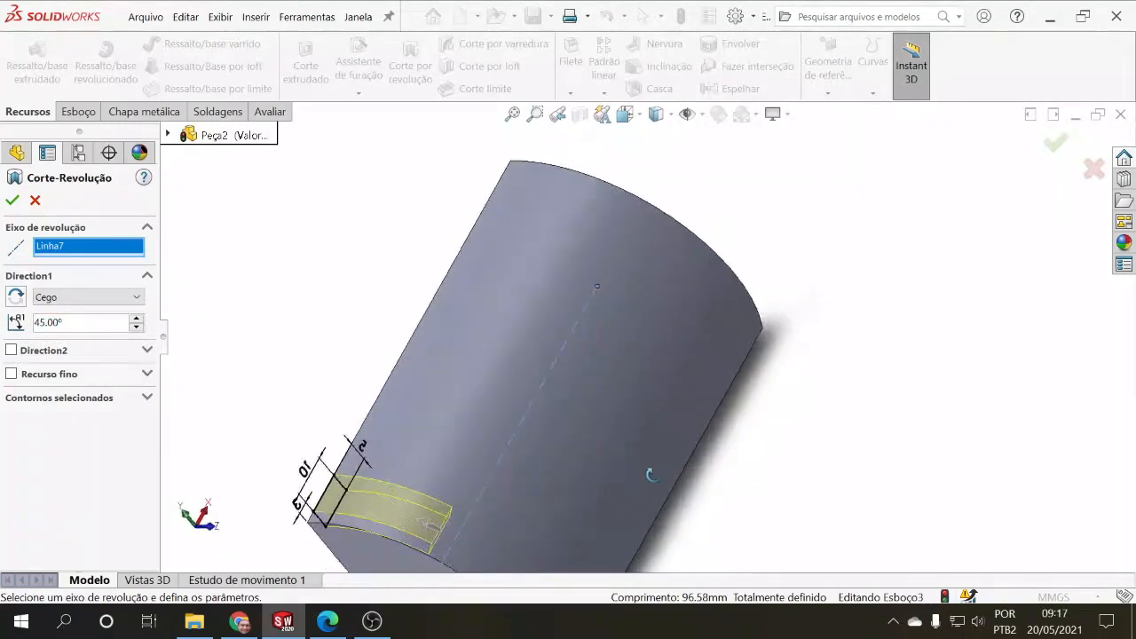
pyautogui.click(13, 200)
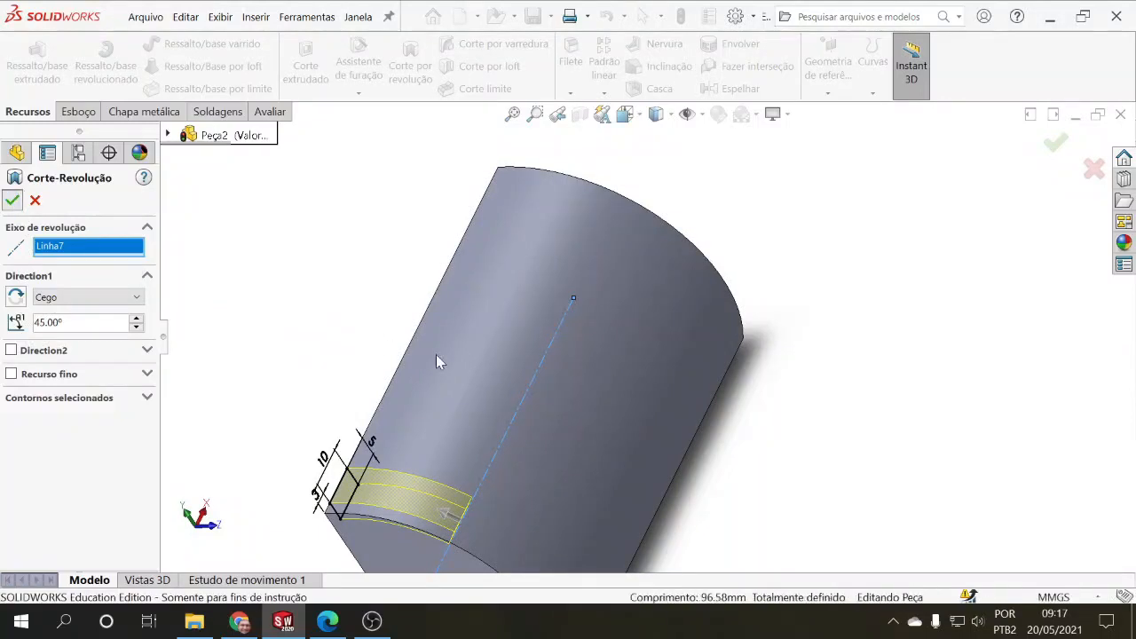
# Step: Edit the revolved cut to end at "Até a superfície", using the part's lower radial face, and accept it
pyautogui.moveTo(719, 428); pyautogui.dragTo(795, 462, button='middle')
pyautogui.scroll(-5, 643, 451)
pyautogui.moveTo(643, 452); pyautogui.dragTo(527, 449, button='middle')
pyautogui.scroll(-5, 550, 382)
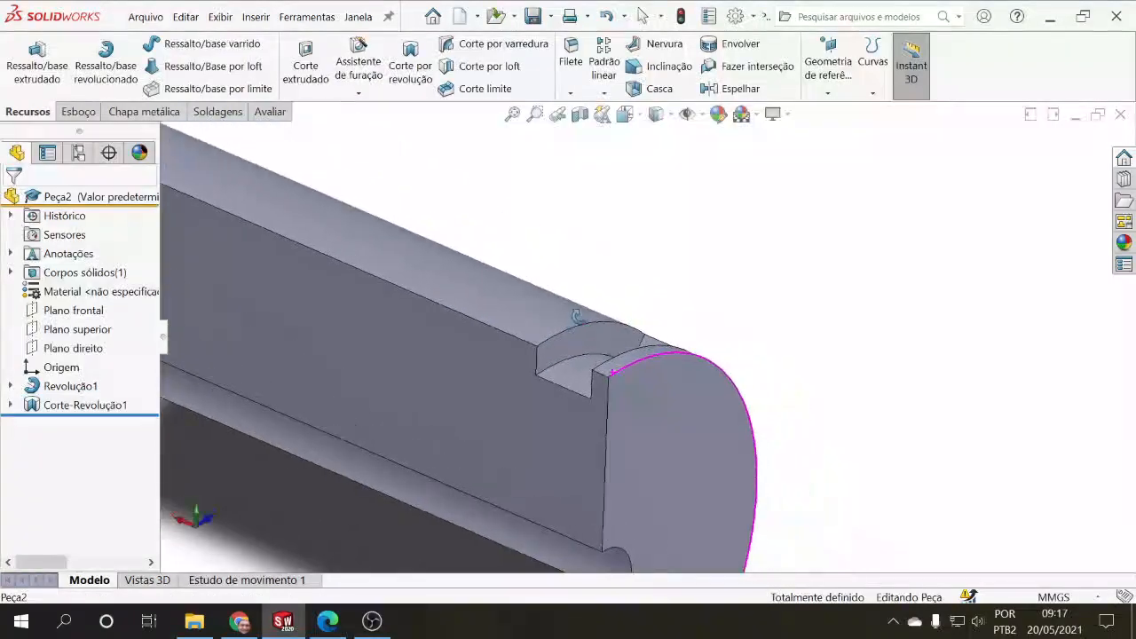
pyautogui.click(98, 404)
pyautogui.click(138, 356)
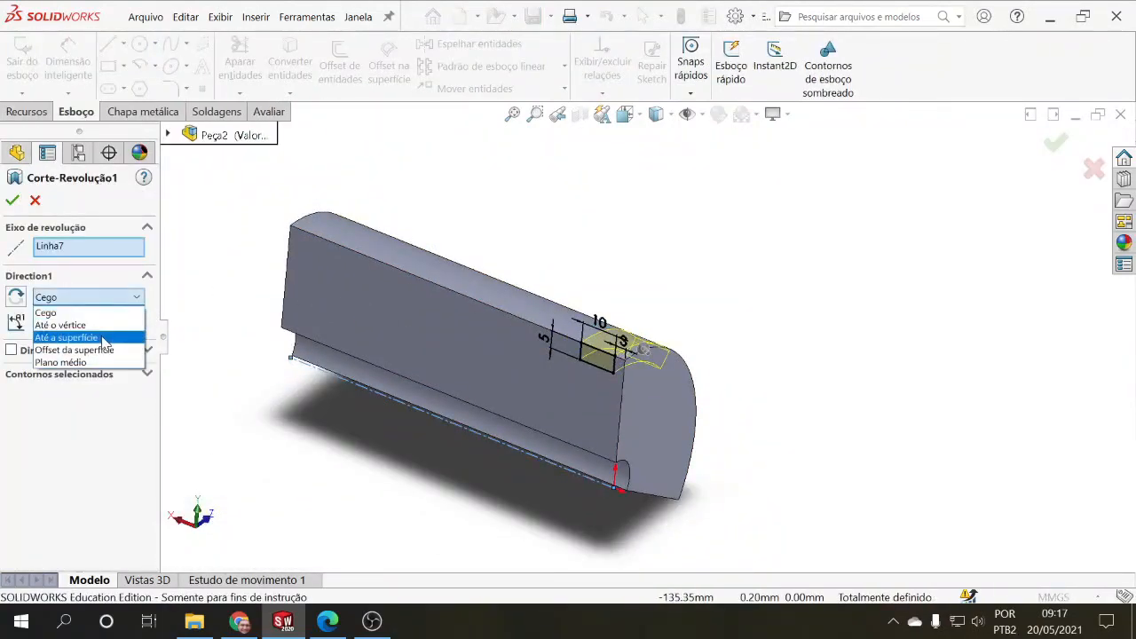
pyautogui.click(102, 341)
pyautogui.moveTo(378, 409); pyautogui.dragTo(434, 342, button='middle')
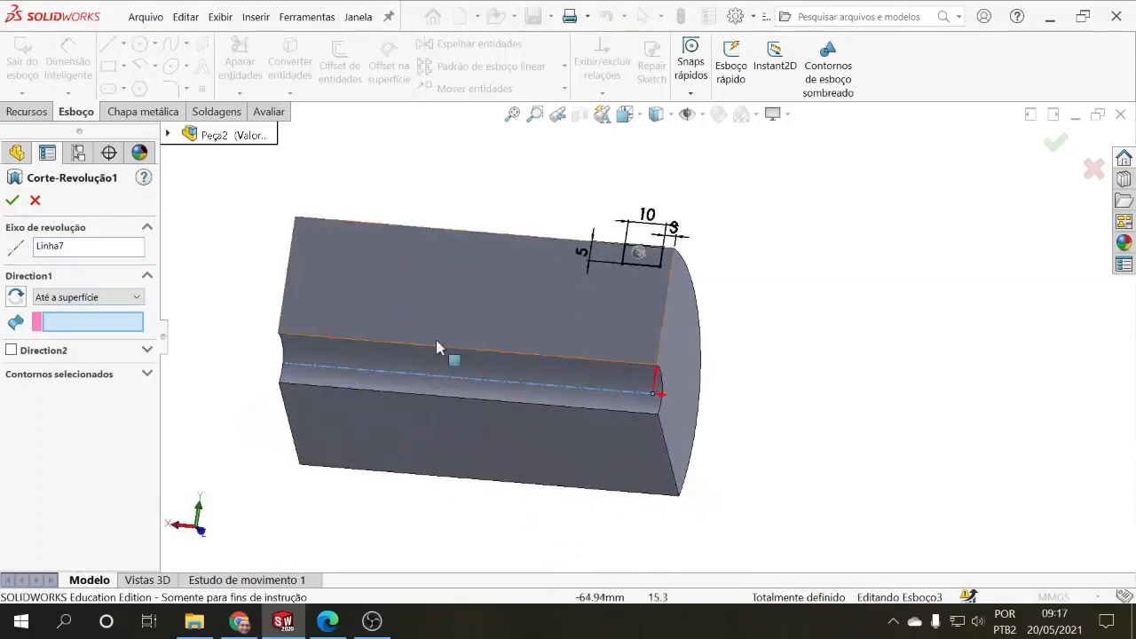
pyautogui.click(625, 471)
pyautogui.moveTo(700, 497); pyautogui.dragTo(689, 467, button='middle')
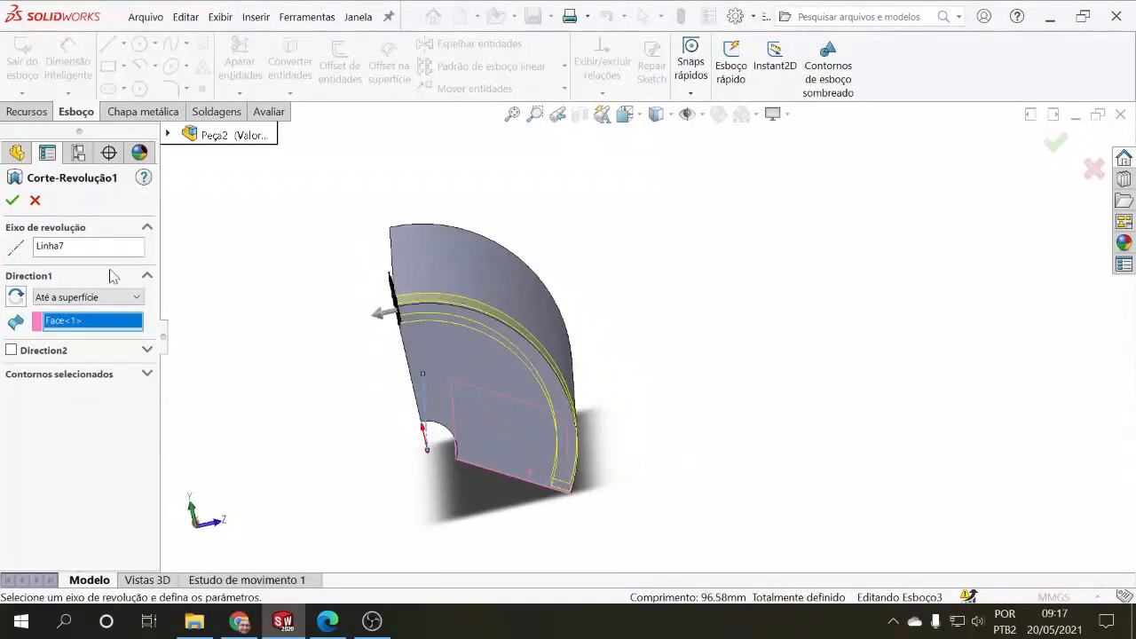
pyautogui.click(12, 200)
# Step: Edit the base revolve feature, set its angle to 130°, and accept the change
pyautogui.moveTo(707, 390); pyautogui.dragTo(768, 393, button='middle')
pyautogui.moveTo(767, 396); pyautogui.dragTo(526, 370, button='middle')
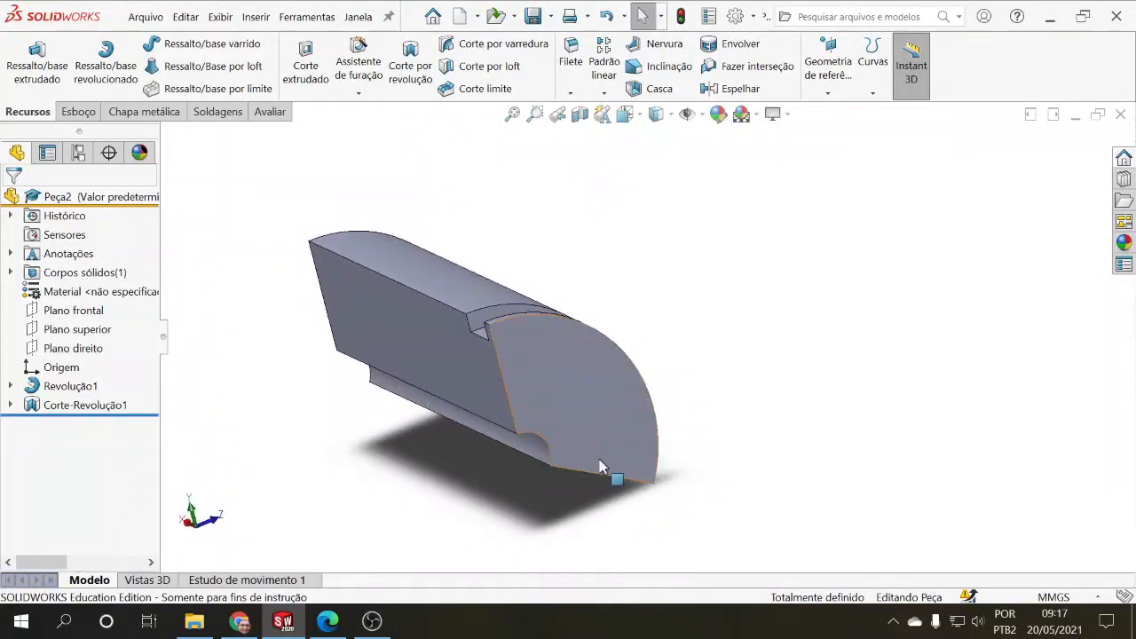
pyautogui.moveTo(599, 462); pyautogui.dragTo(598, 391, button='middle')
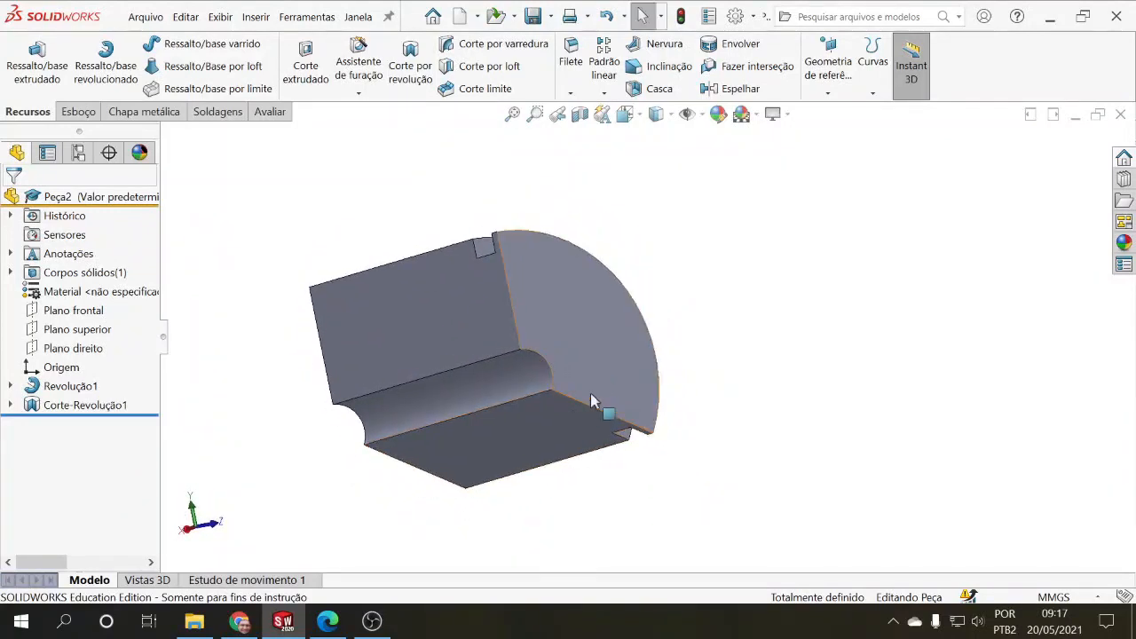
pyautogui.click(71, 386)
pyautogui.click(100, 348)
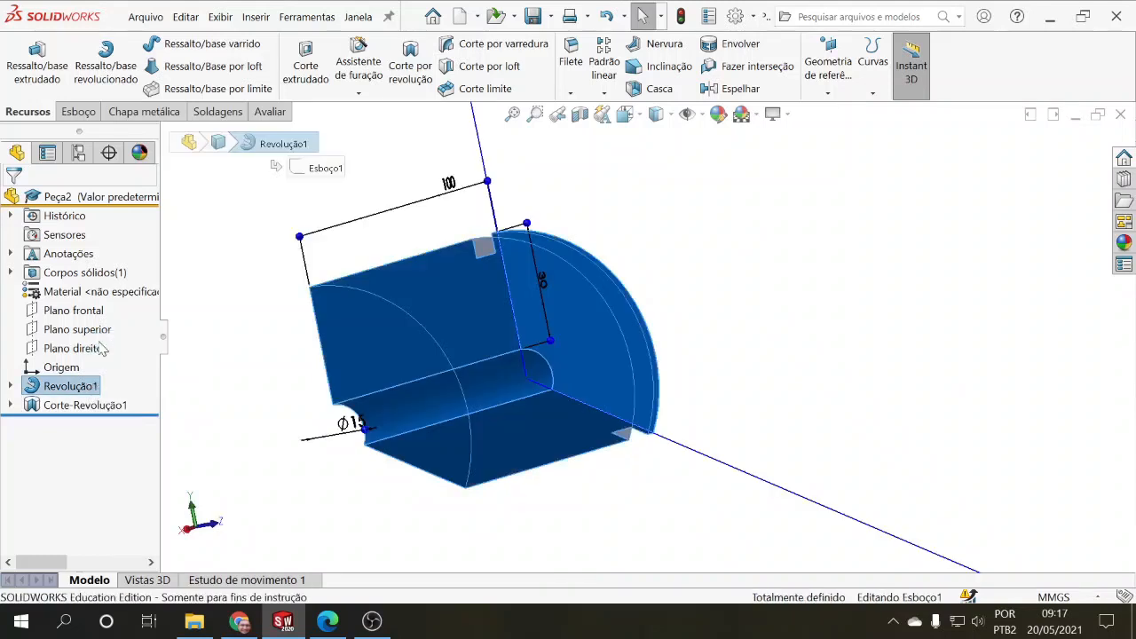
pyautogui.click(137, 318)
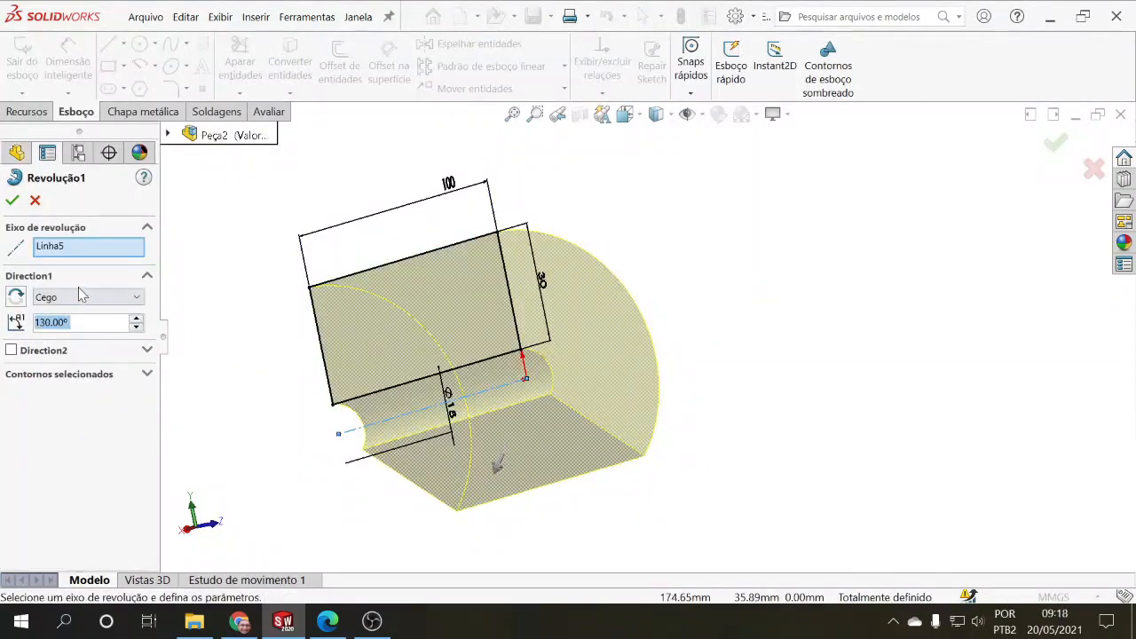
pyautogui.click(12, 199)
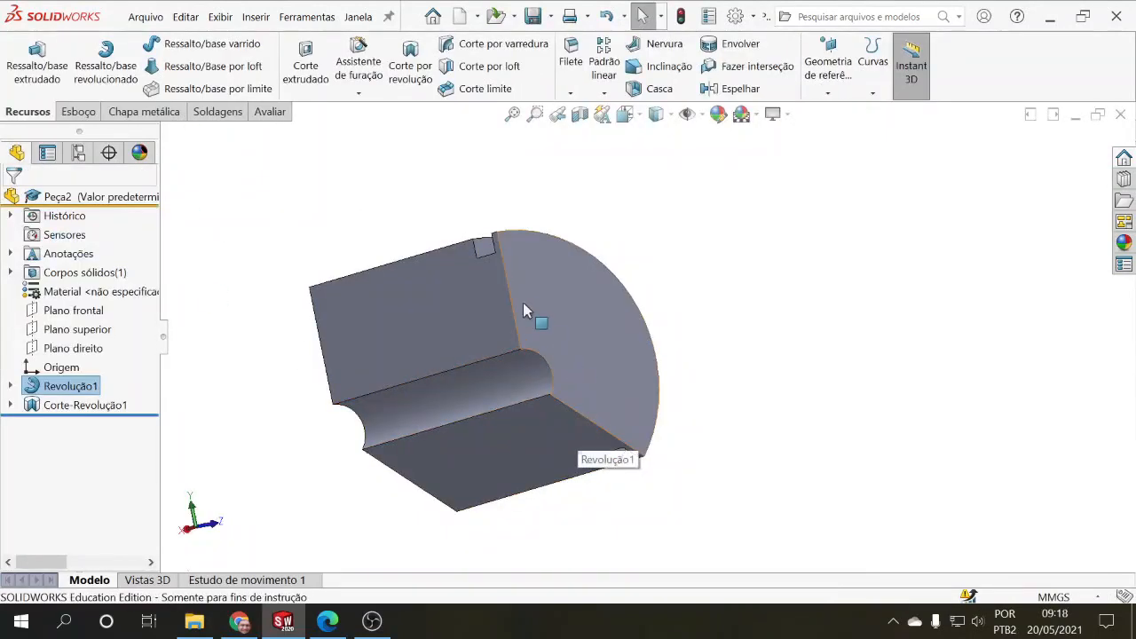
# Step: Edit the revolved cut to use the bore's upper straight edge as the axis of revolution, and accept it
pyautogui.moveTo(704, 426); pyautogui.dragTo(705, 457, button='middle')
pyautogui.click(117, 408)
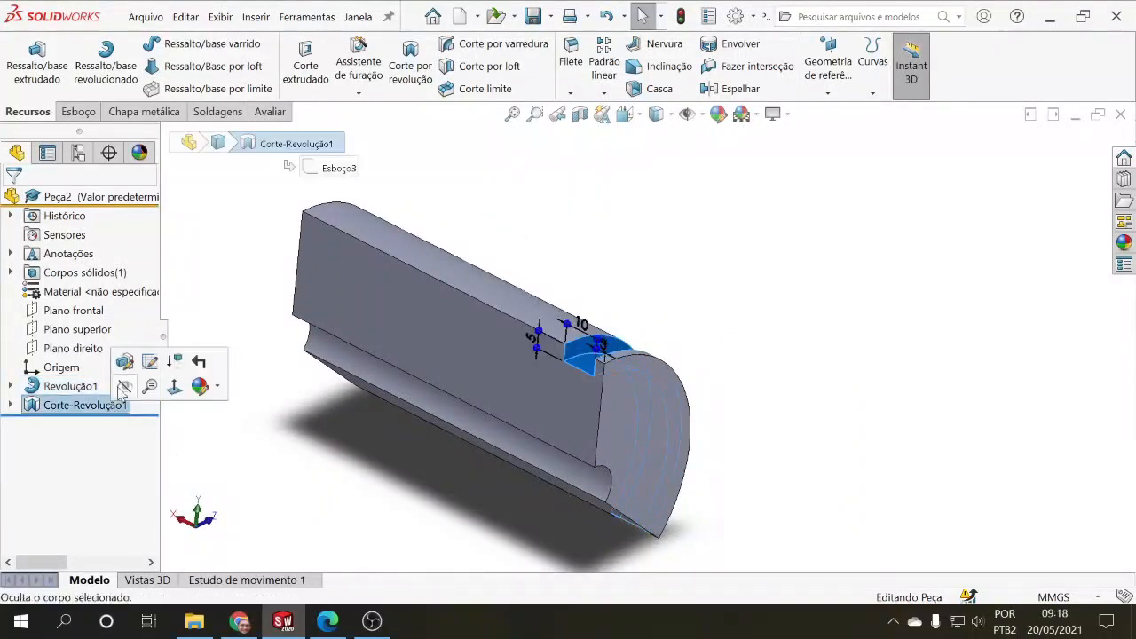
pyautogui.click(149, 361)
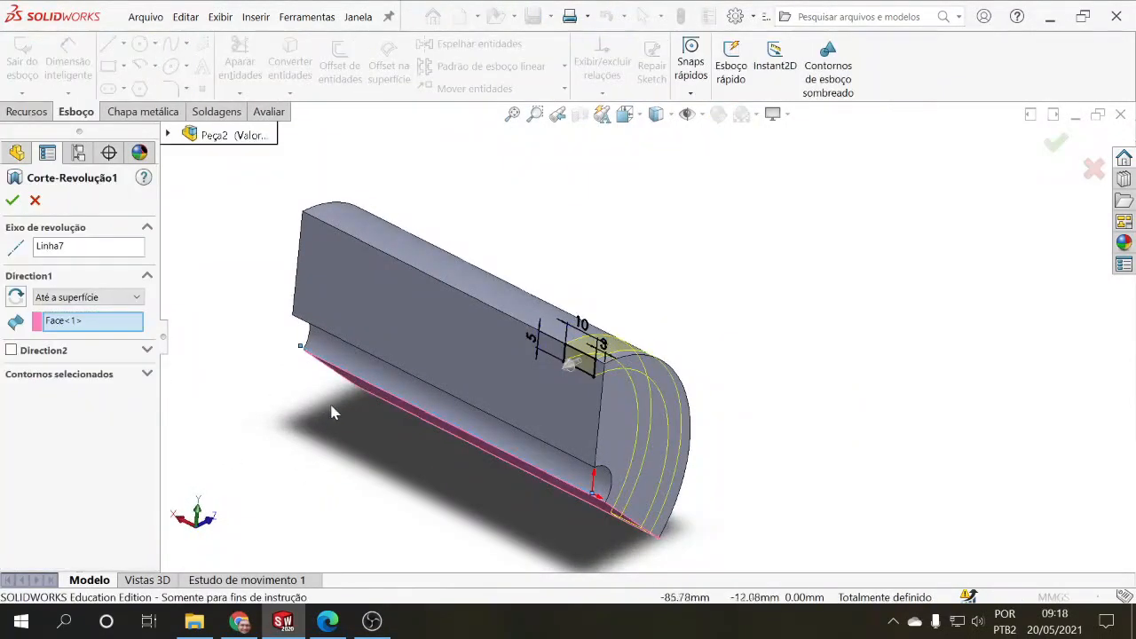
pyautogui.moveTo(331, 412); pyautogui.dragTo(357, 402, button='middle')
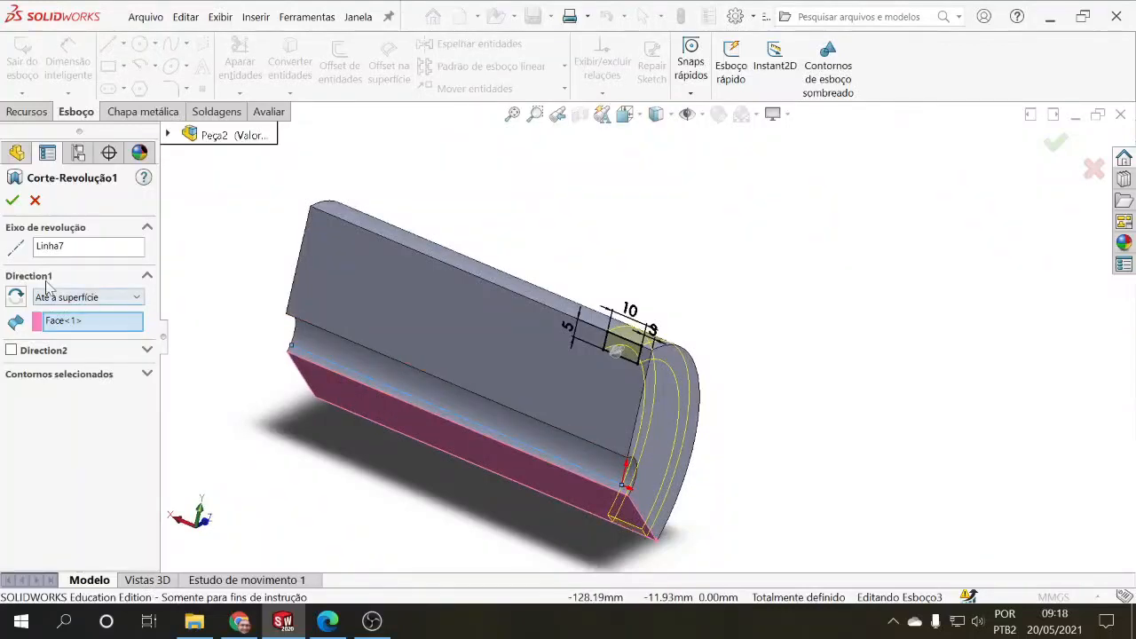
pyautogui.click(67, 249)
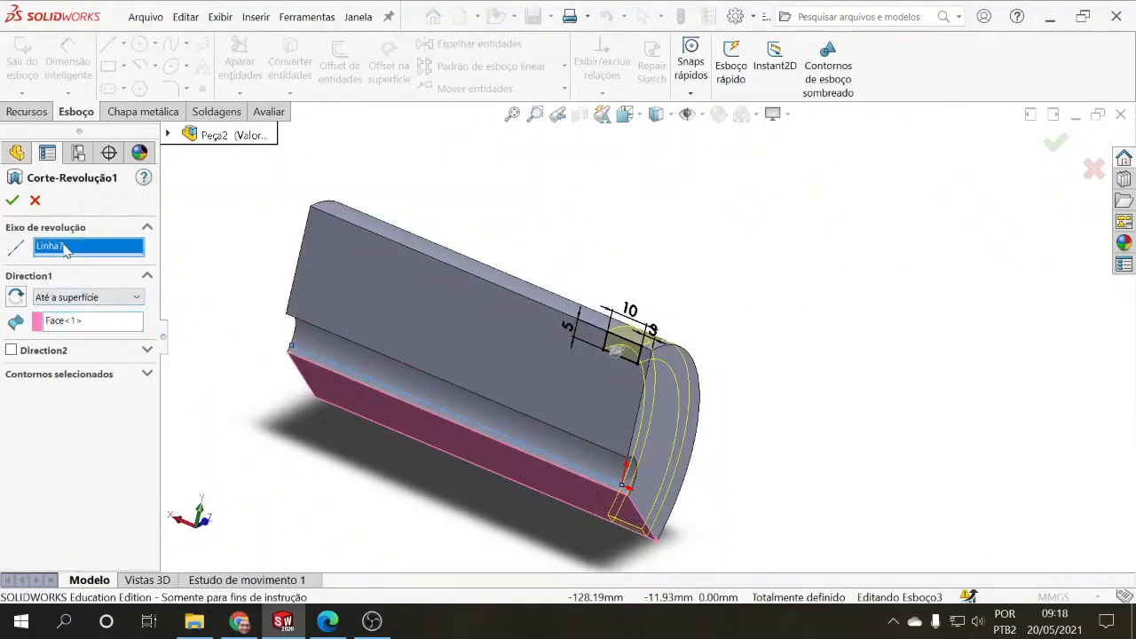
pyautogui.click(482, 405)
pyautogui.moveTo(507, 456); pyautogui.dragTo(468, 407, button='middle')
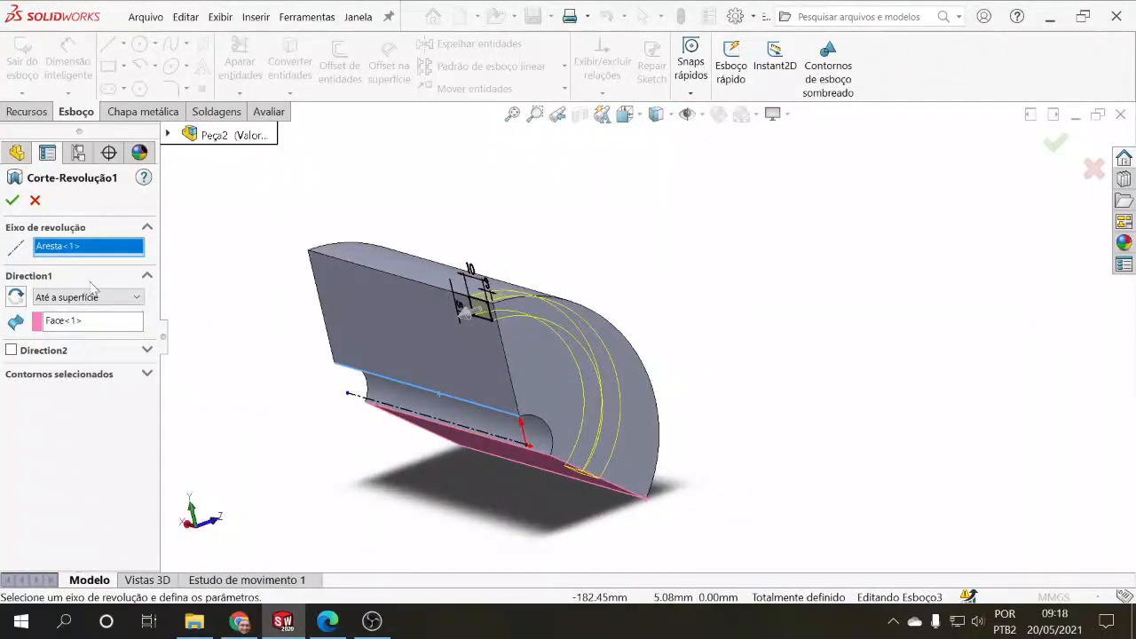
pyautogui.click(14, 201)
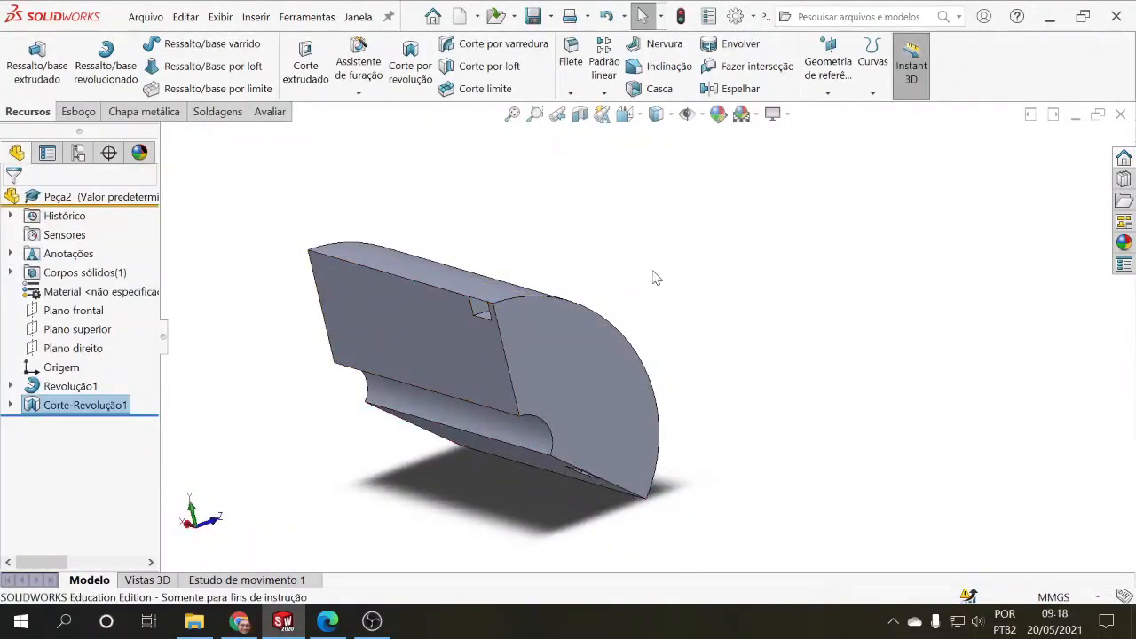
pyautogui.moveTo(661, 275); pyautogui.dragTo(706, 524, button='middle')
# Step: Edit the revolved cut to use the bore centerline as the axis of revolution, and accept it
pyautogui.click(78, 407)
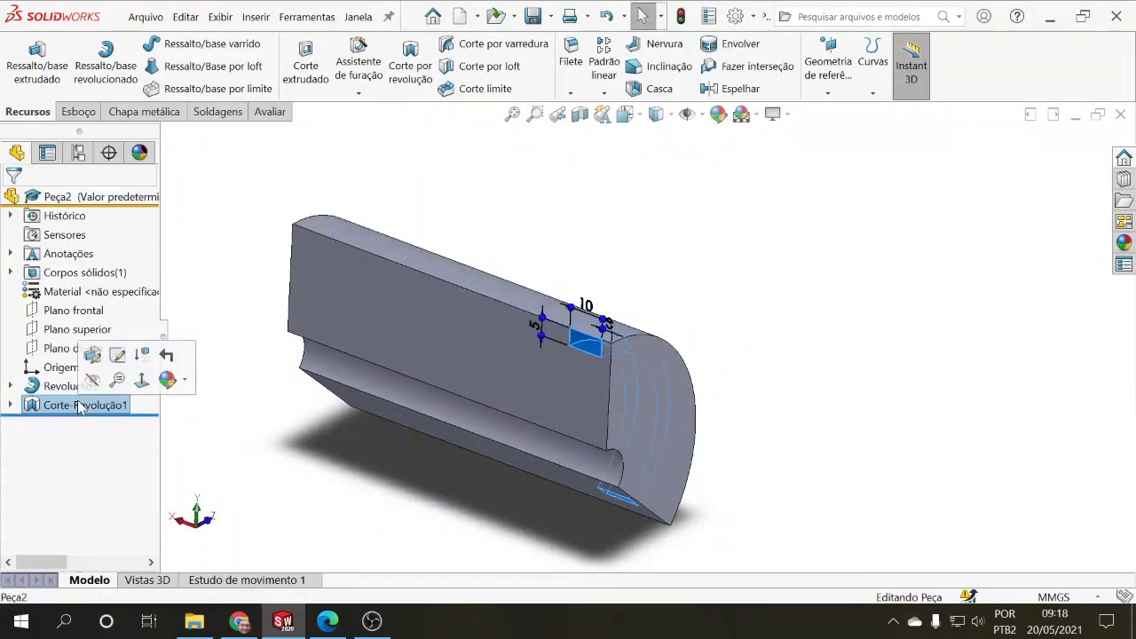
pyautogui.click(100, 354)
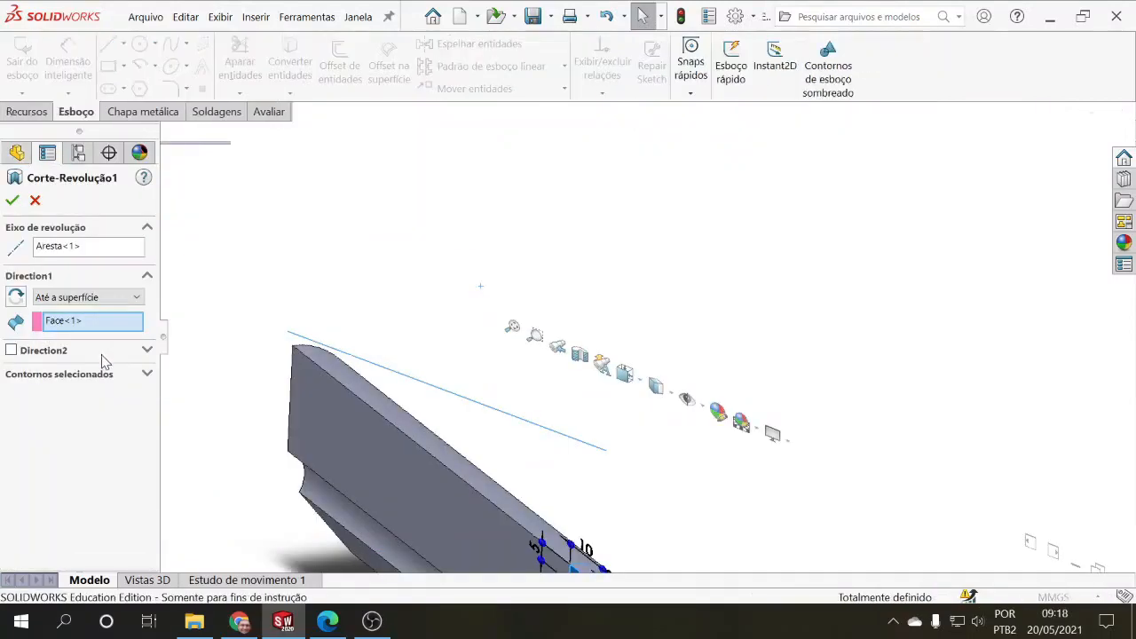
pyautogui.click(78, 247)
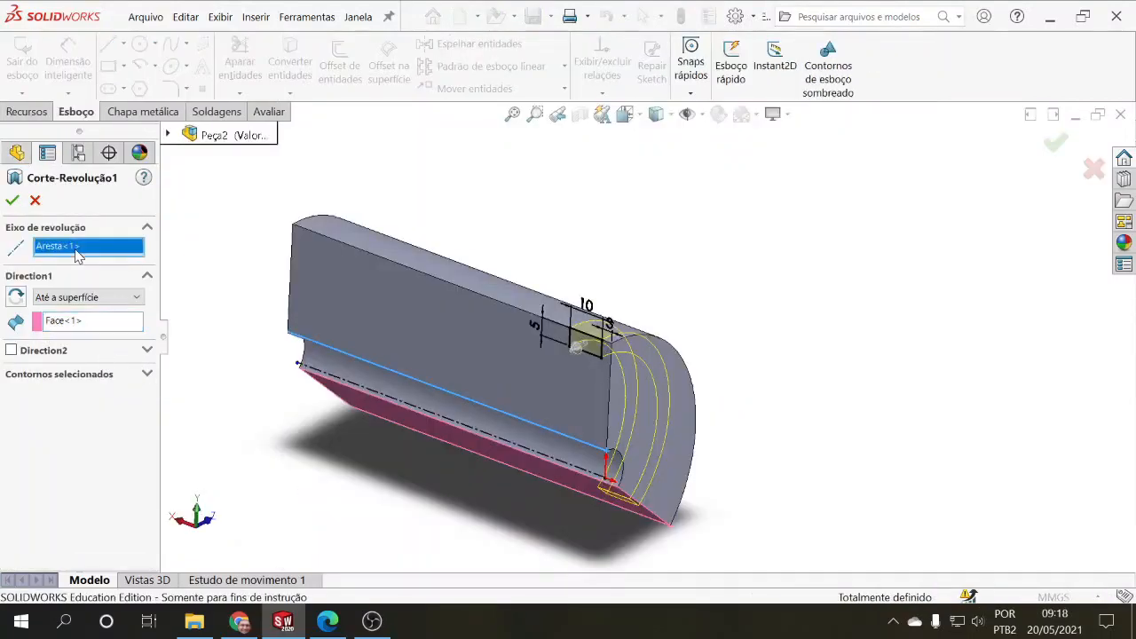
pyautogui.click(470, 421)
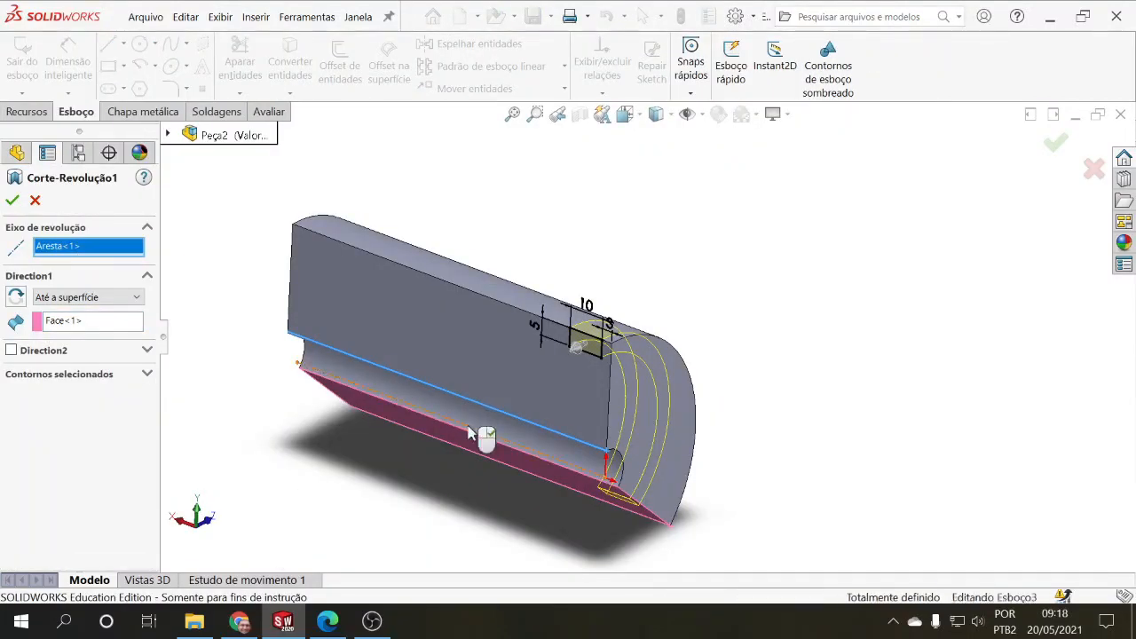
pyautogui.moveTo(438, 487); pyautogui.dragTo(368, 392, button='middle')
pyautogui.click(12, 200)
# Step: Reopen the revolved cut and set its end condition to "Até o vértice", using the bore-side corner of the lower radial face
pyautogui.click(101, 406)
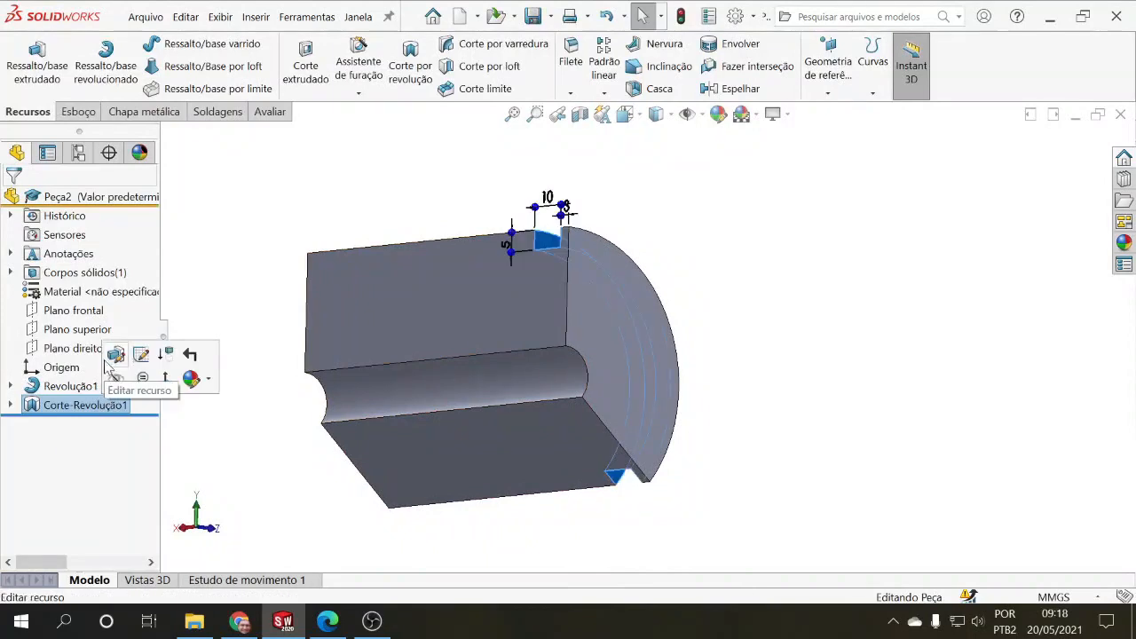
pyautogui.click(86, 404)
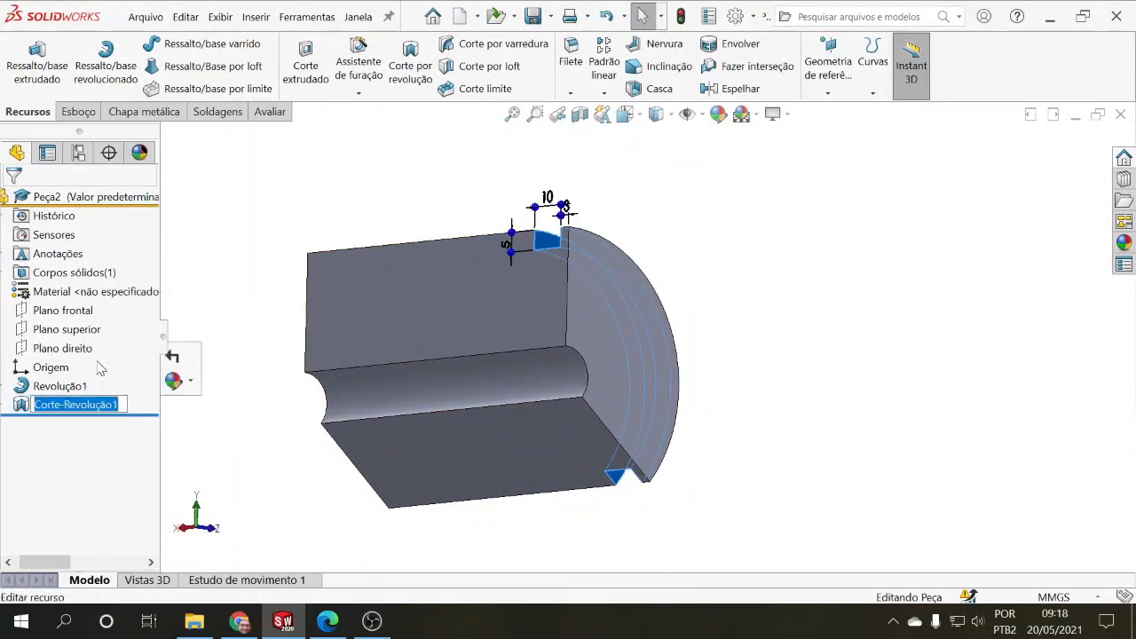
pyautogui.click(98, 363)
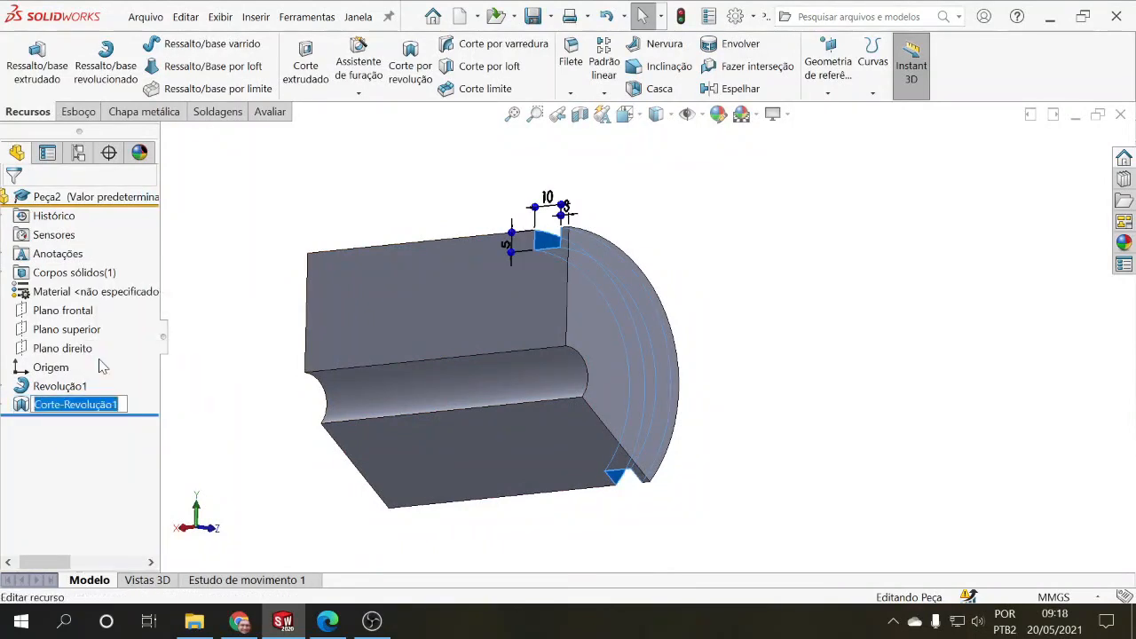
pyautogui.click(42, 360)
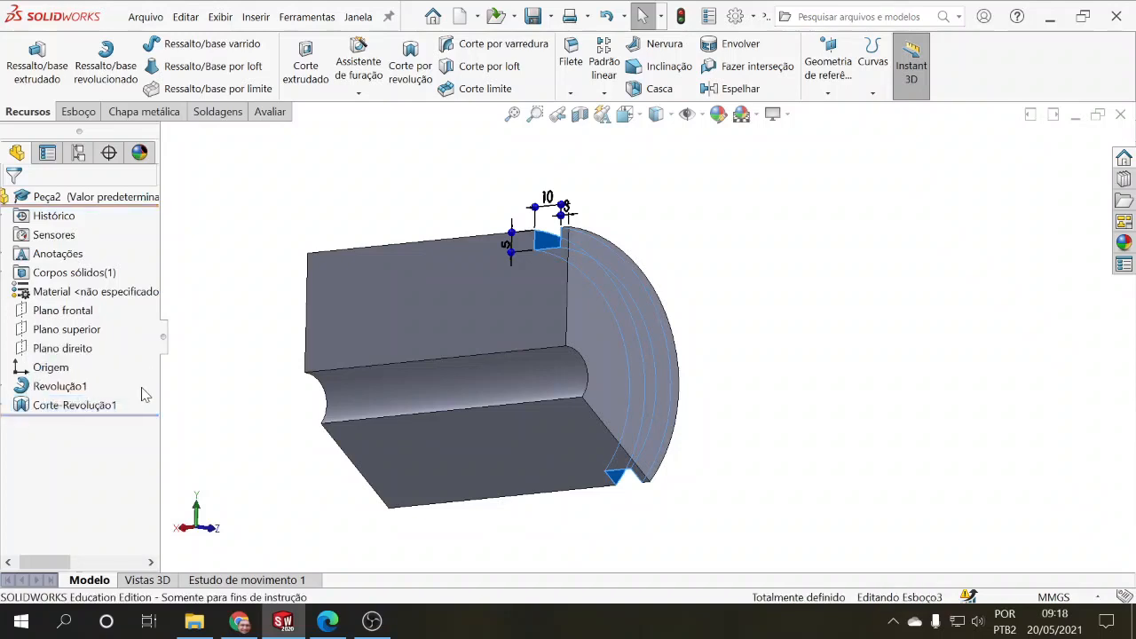
pyautogui.moveTo(223, 400); pyautogui.dragTo(254, 443, button='middle')
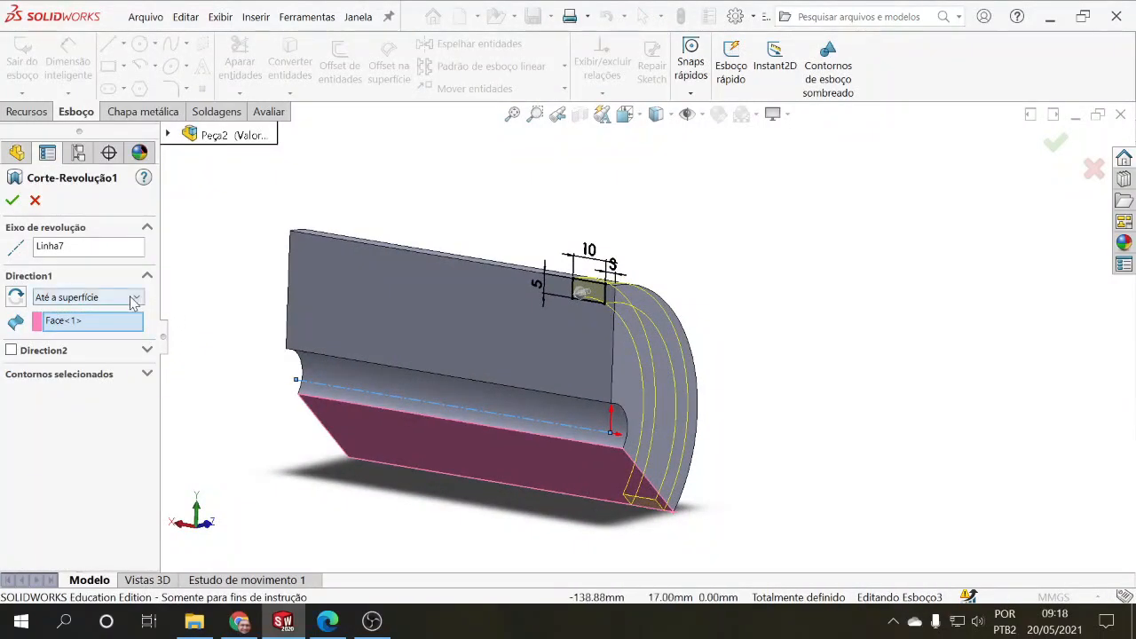
pyautogui.click(132, 302)
pyautogui.click(83, 326)
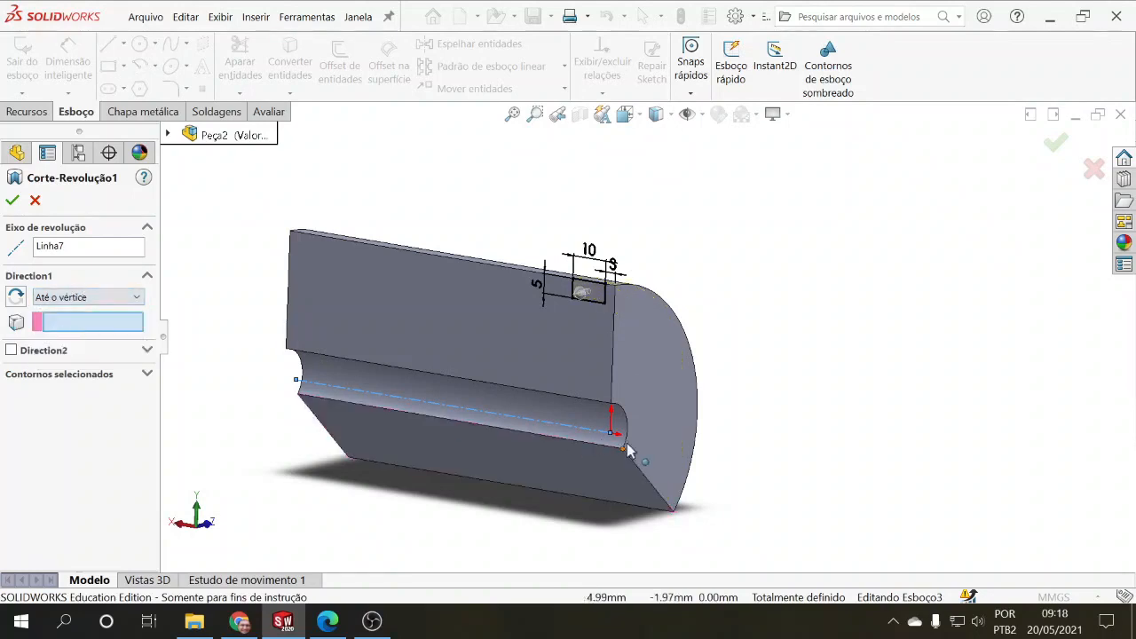
pyautogui.click(623, 448)
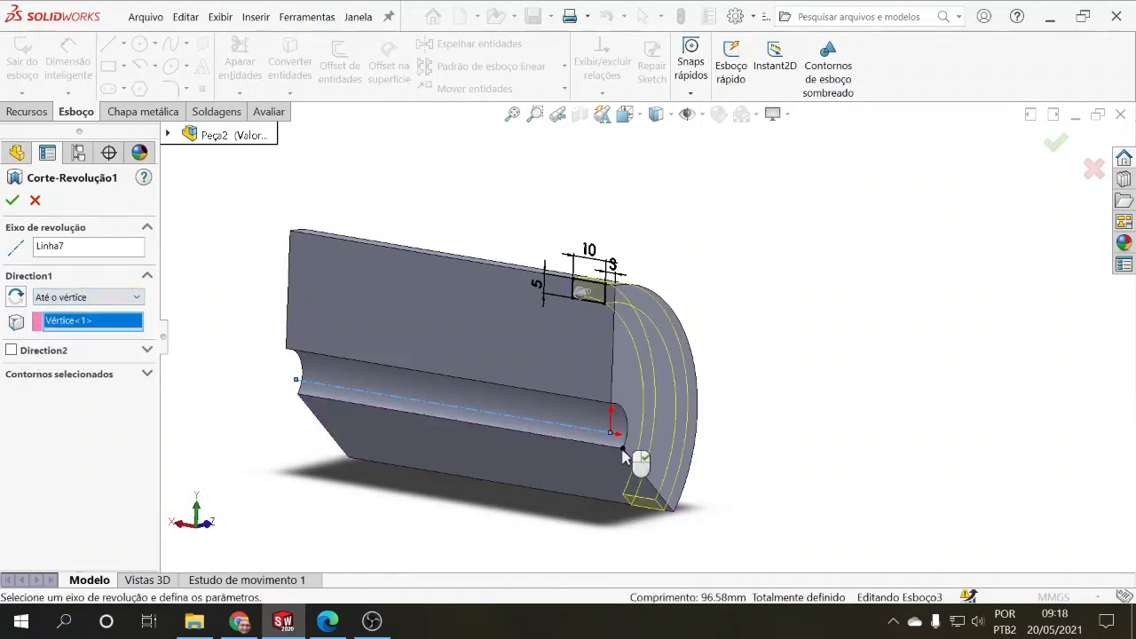
# Step: Set the revolved cut to "Offset da superfície" from the lower radial face, with a 10 mm inverted offset, and accept it
pyautogui.click(71, 299)
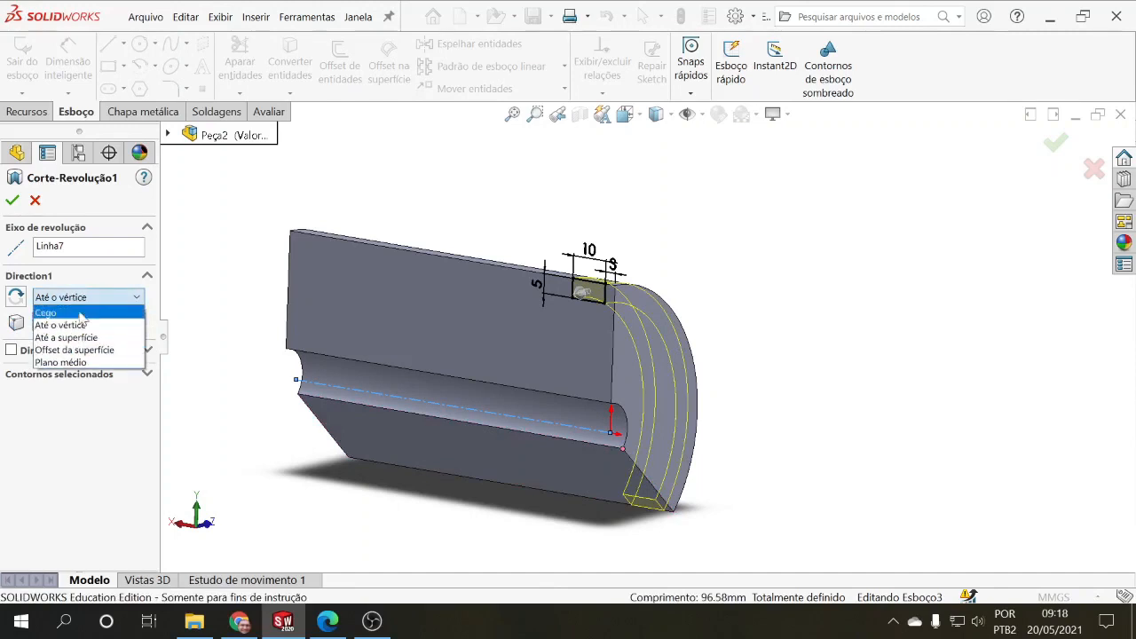
pyautogui.click(82, 351)
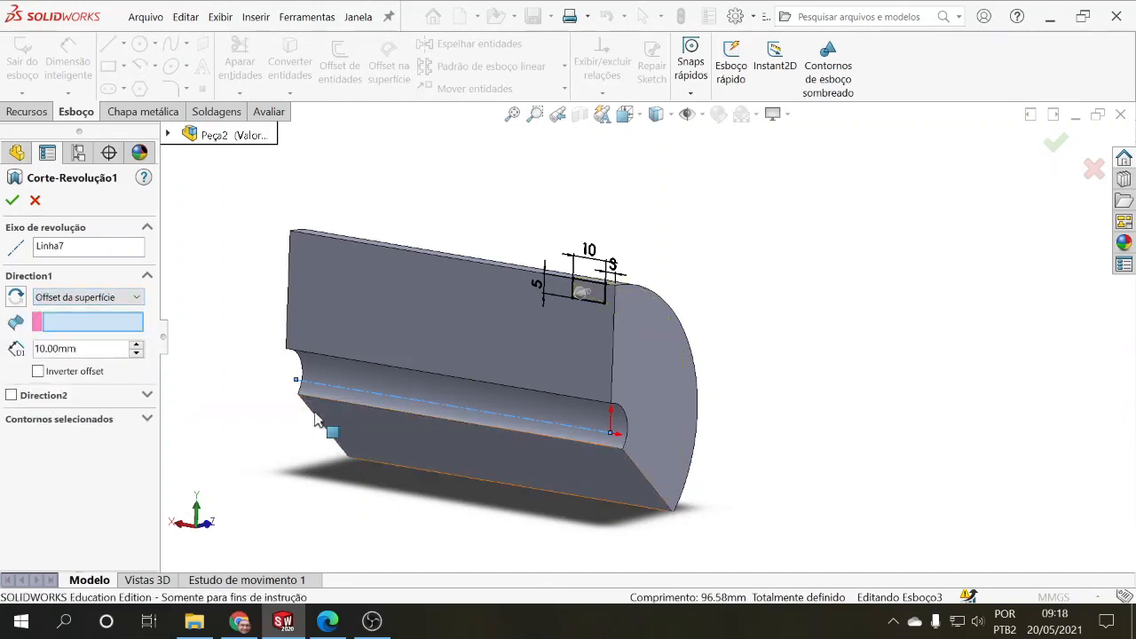
pyautogui.moveTo(329, 431); pyautogui.dragTo(263, 374, button='middle')
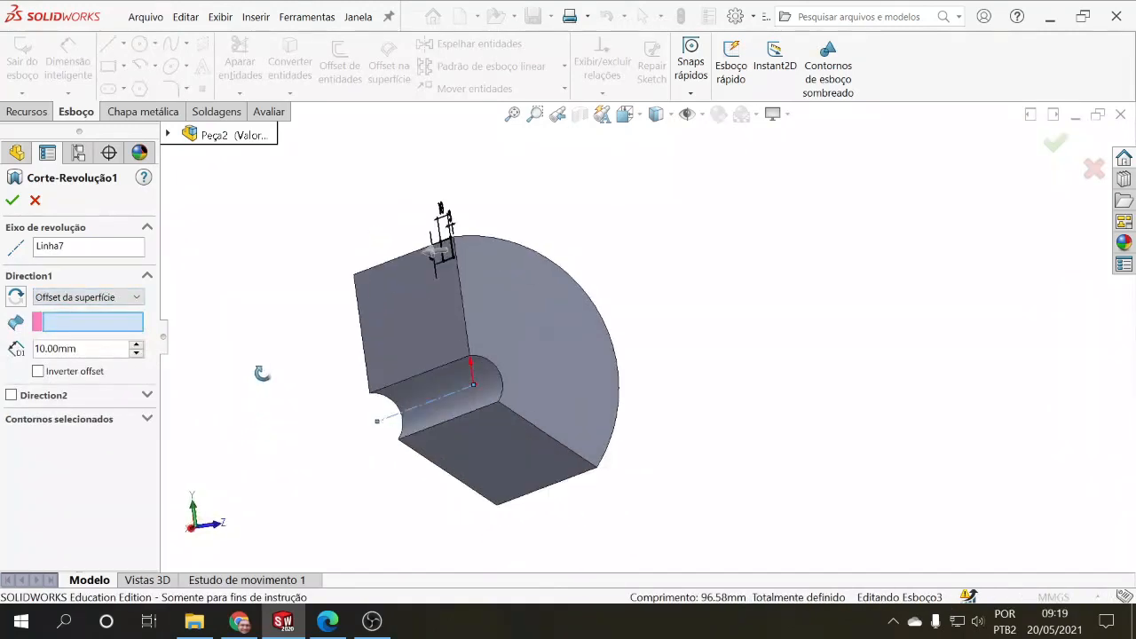
pyautogui.click(496, 461)
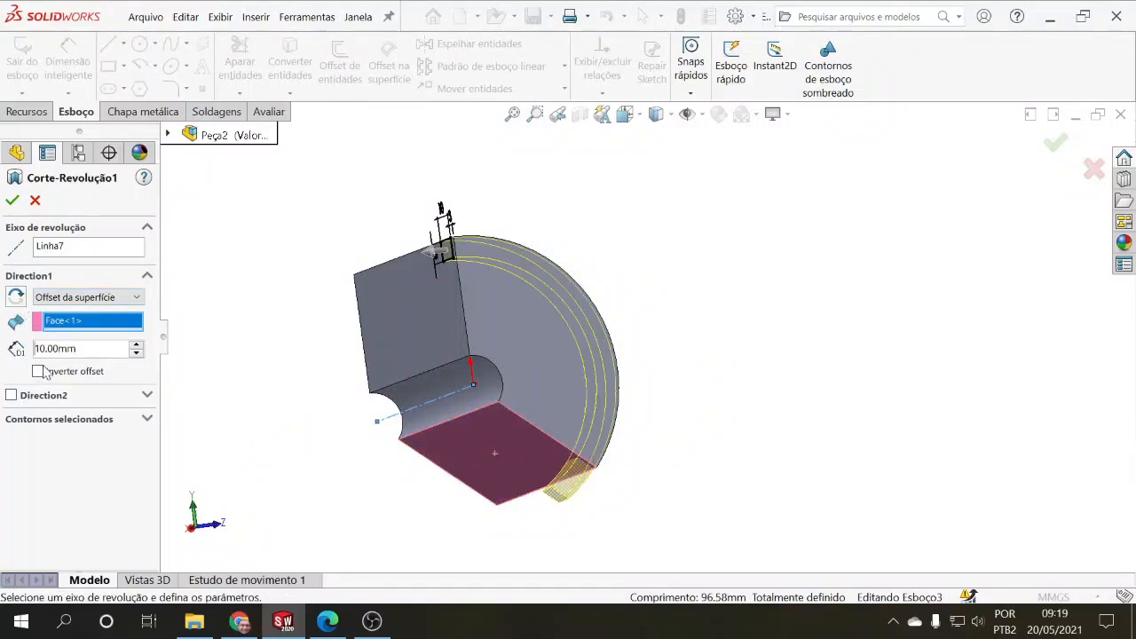
pyautogui.moveTo(246, 412); pyautogui.dragTo(224, 408, button='middle')
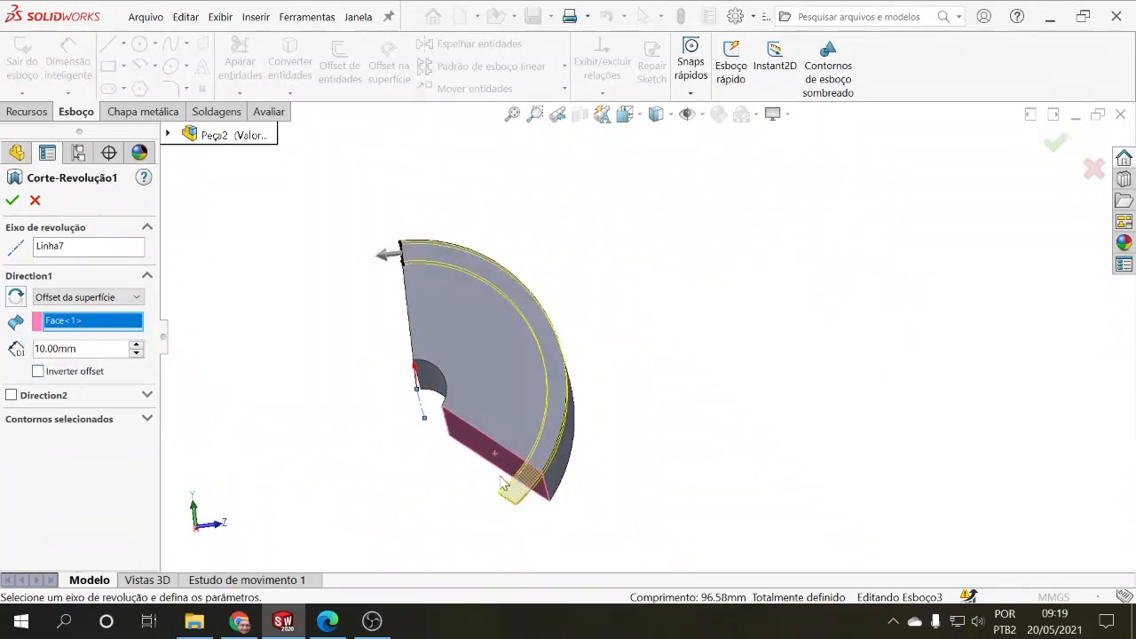
pyautogui.click(38, 372)
pyautogui.moveTo(220, 417); pyautogui.dragTo(398, 406, button='middle')
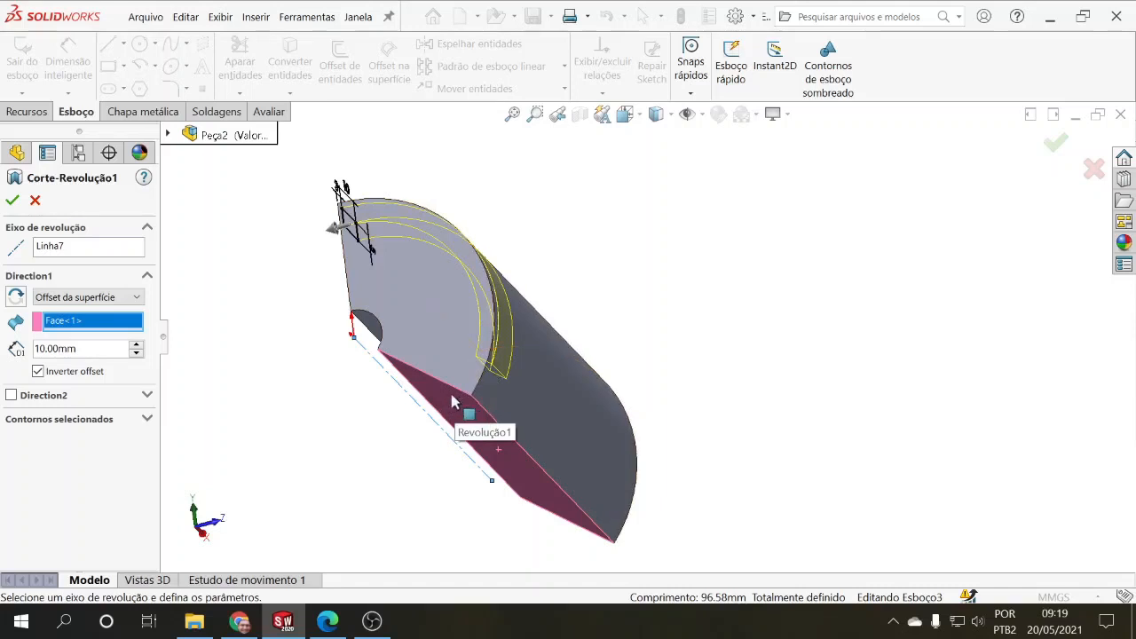
pyautogui.click(12, 201)
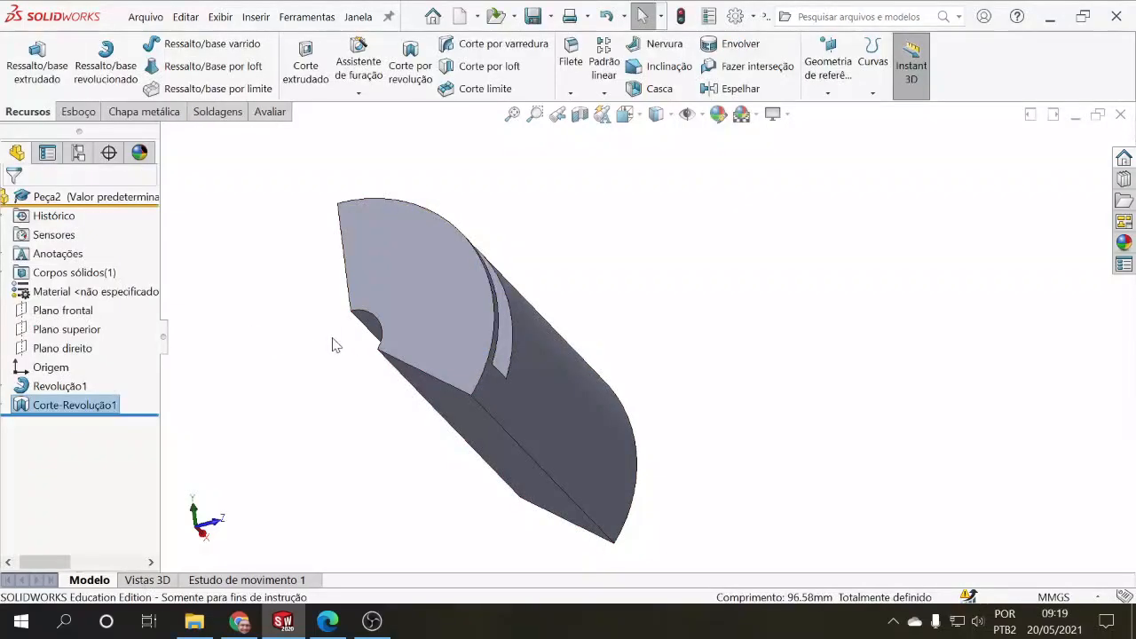
pyautogui.moveTo(334, 344); pyautogui.dragTo(480, 384, button='middle')
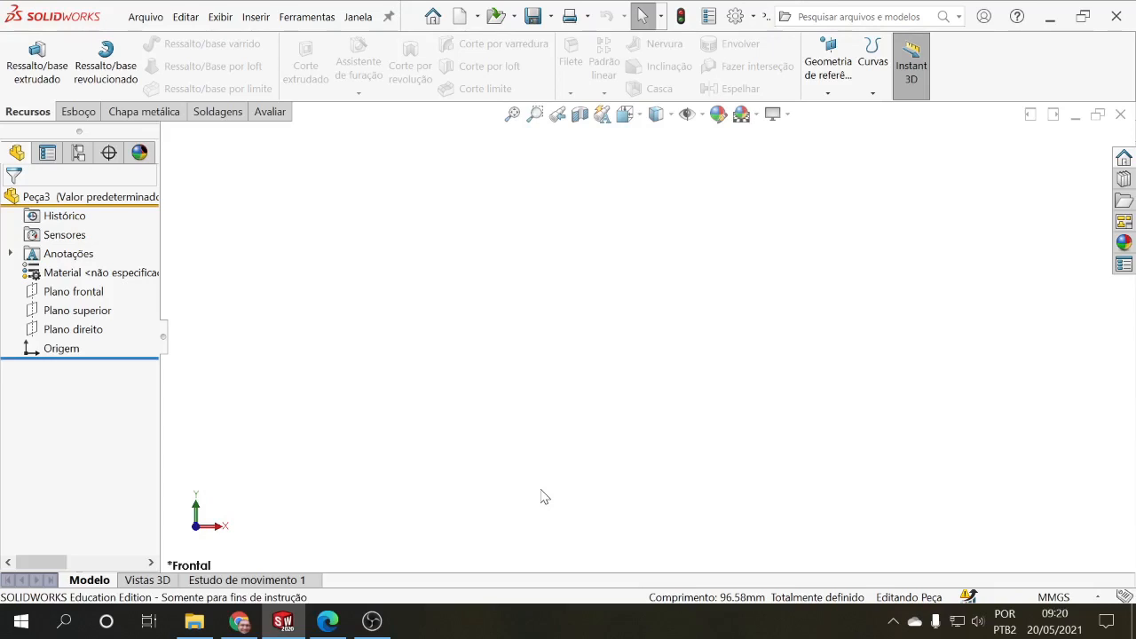
pyautogui.click(77, 112)
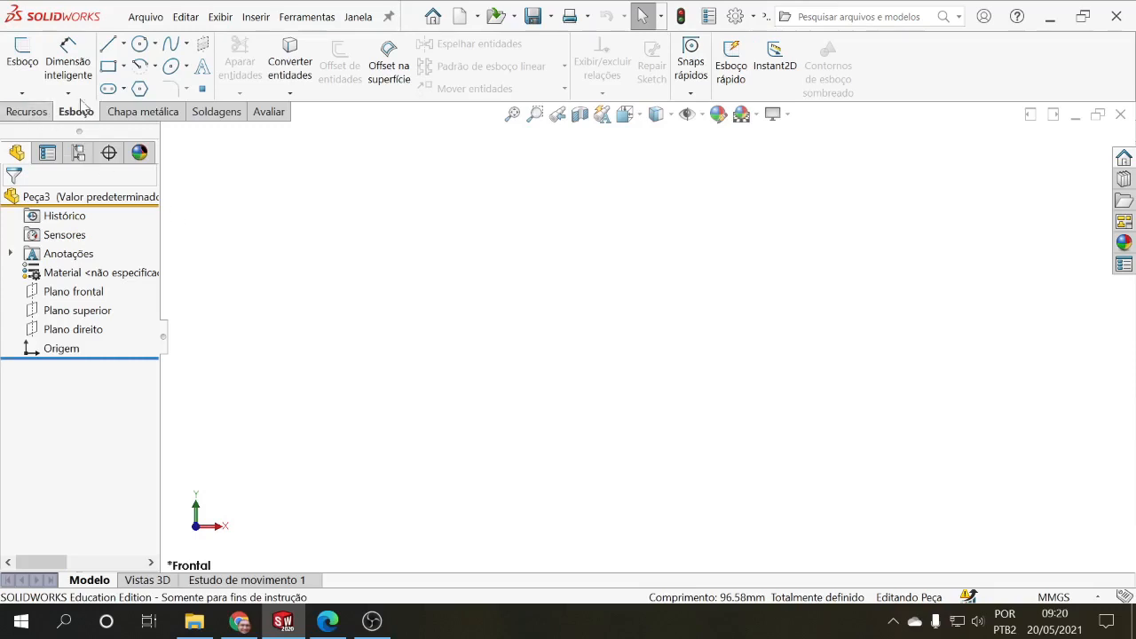
pyautogui.click(26, 112)
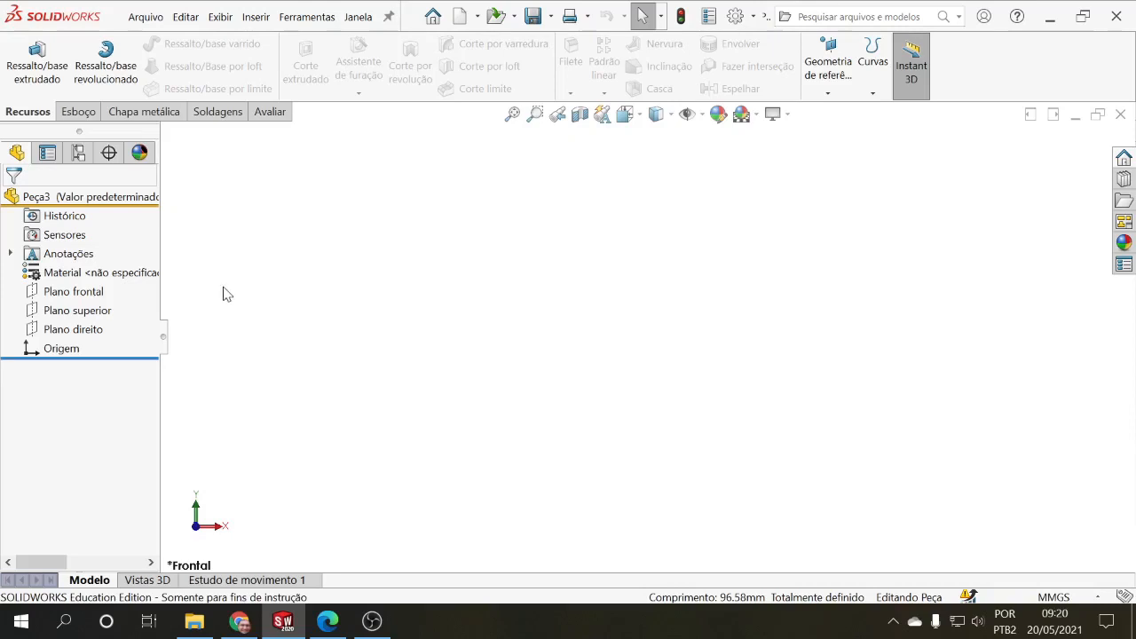
# Step: Sketch a closed L-shaped stepped profile on the Plano frontal, starting at the origin with the taller end there
pyautogui.click(100, 297)
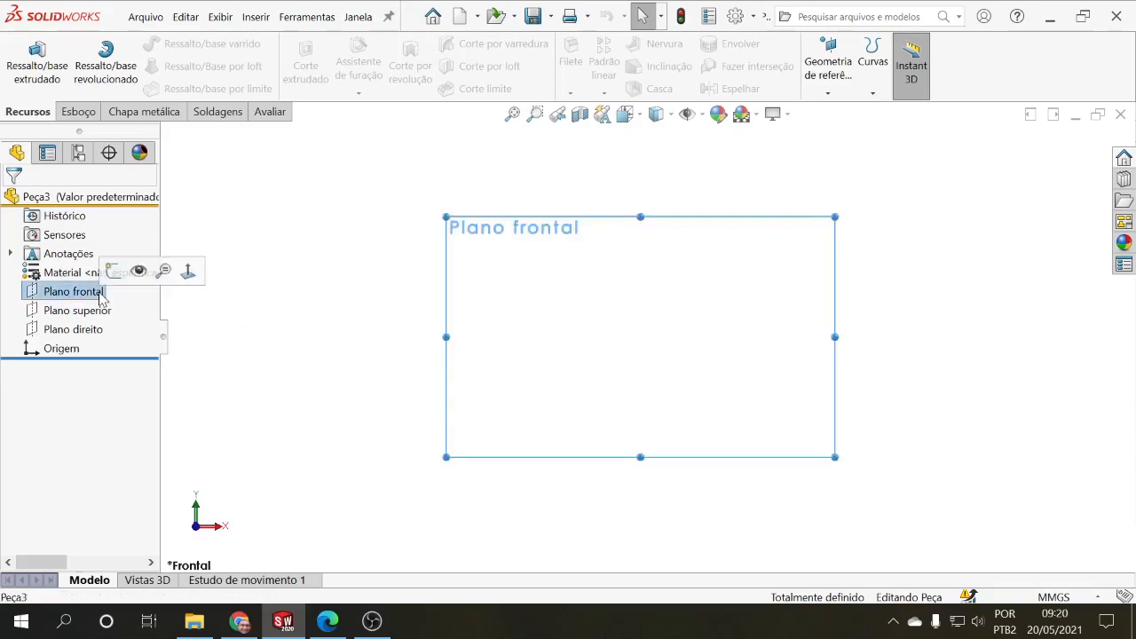
pyautogui.click(77, 110)
pyautogui.click(108, 43)
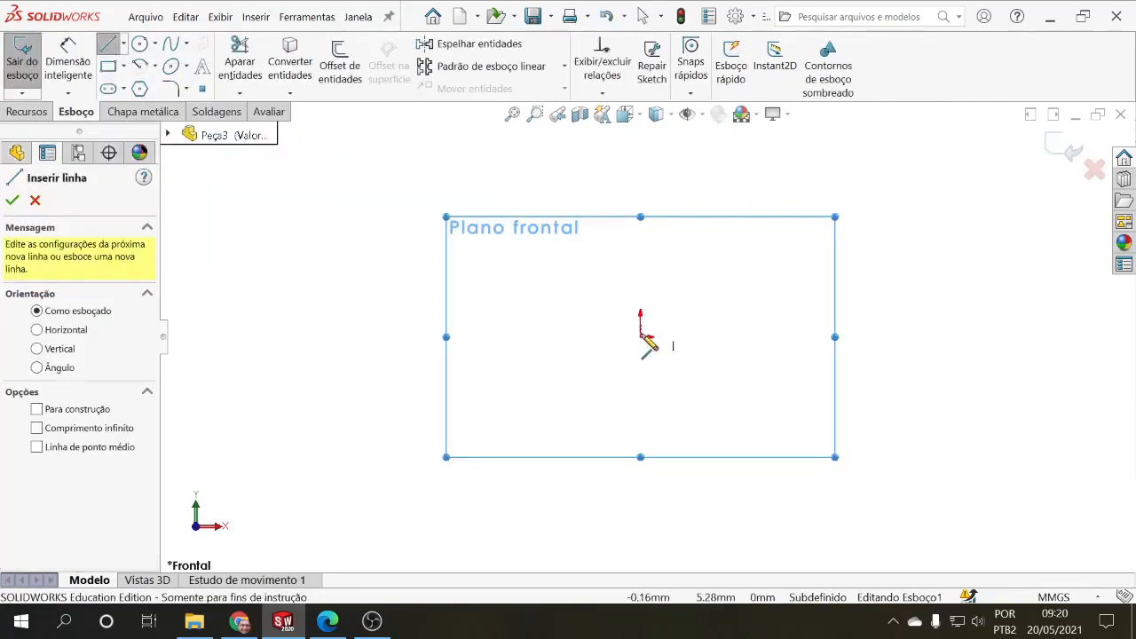
pyautogui.click(640, 336)
pyautogui.click(639, 258)
pyautogui.click(700, 259)
pyautogui.click(700, 291)
pyautogui.click(929, 290)
pyautogui.click(928, 336)
pyautogui.click(640, 337)
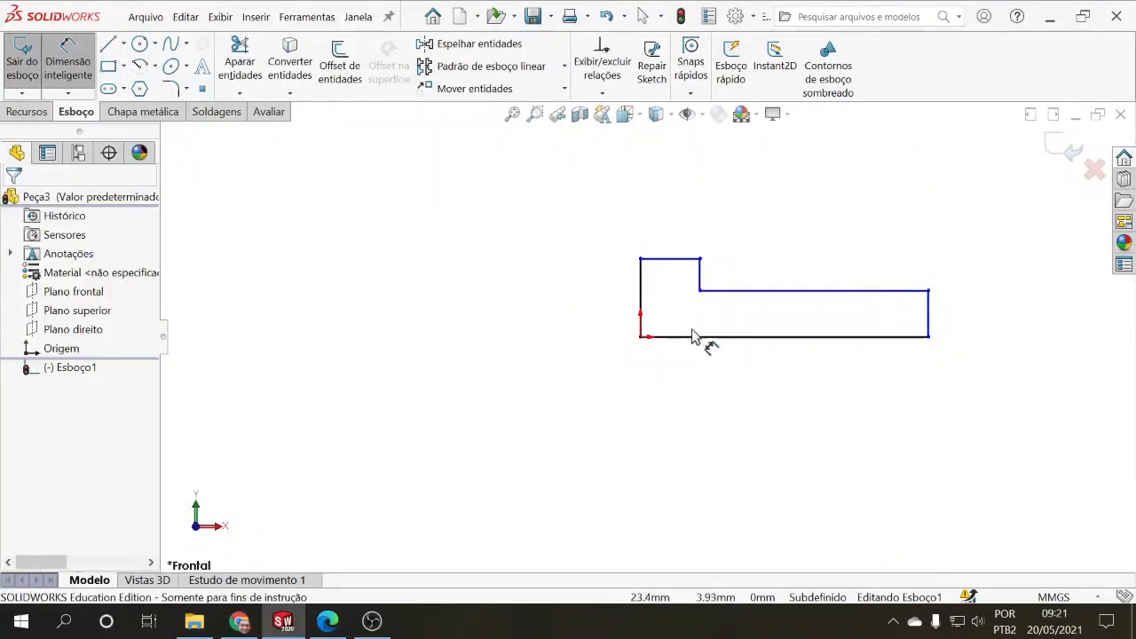
# Step: Dimension the profile's bottom line to 100 mm and its short end height to 15 mm
pyautogui.click(694, 337)
pyautogui.click(695, 399)
pyautogui.write('100')
pyautogui.press('Return')
pyautogui.click(928, 316)
pyautogui.click(966, 316)
pyautogui.write('15')
pyautogui.press('Return')
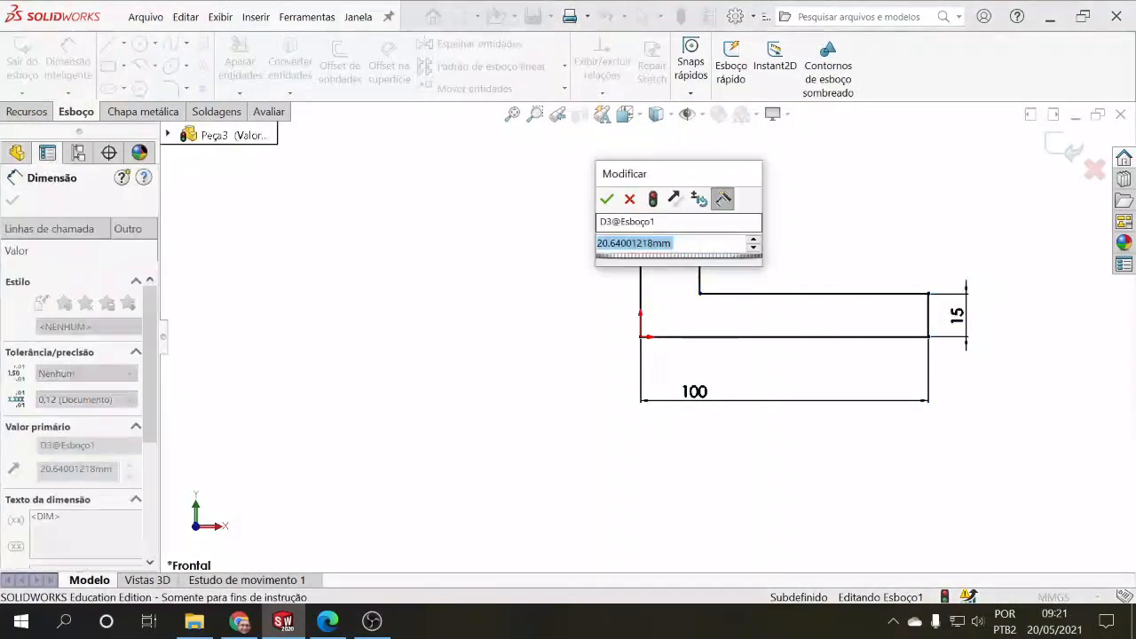
# Step: Dimension the raised section's top line to 30 mm and its step height to 15 mm
pyautogui.write('30')
pyautogui.press('Return')
pyautogui.click(728, 274)
pyautogui.click(761, 278)
pyautogui.write('15')
pyautogui.press('Return')
pyautogui.scroll(1, 565, 243)
# Step: Extrude the stepped profile 60 mm with the "Plano médio" end condition and accept the feature
pyautogui.click(27, 112)
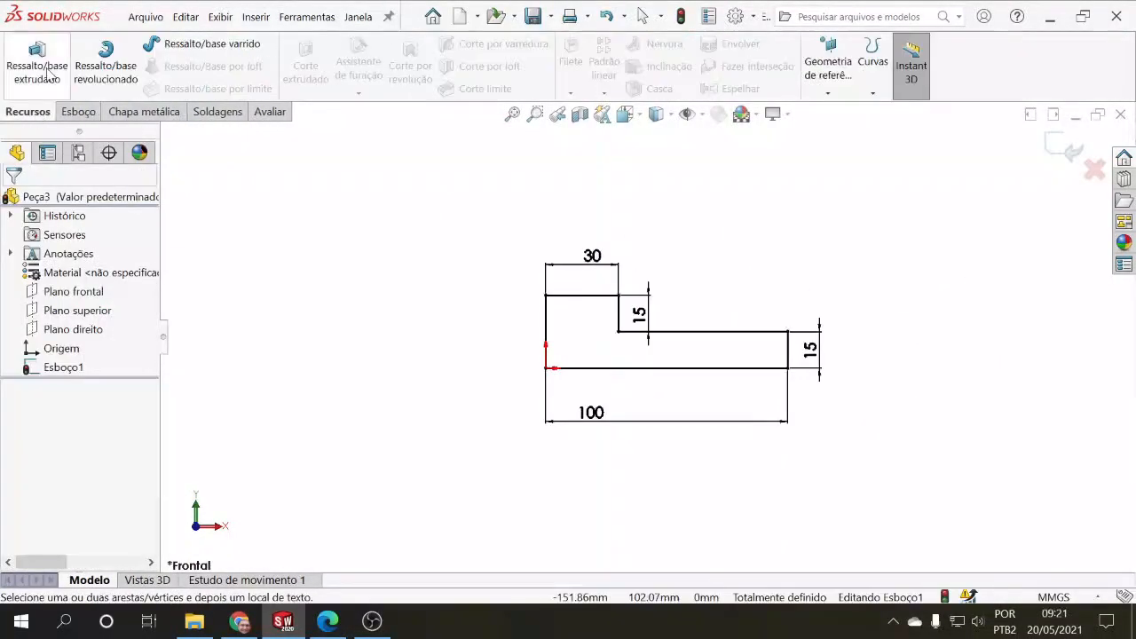
pyautogui.click(37, 67)
pyautogui.click(89, 290)
pyautogui.click(66, 373)
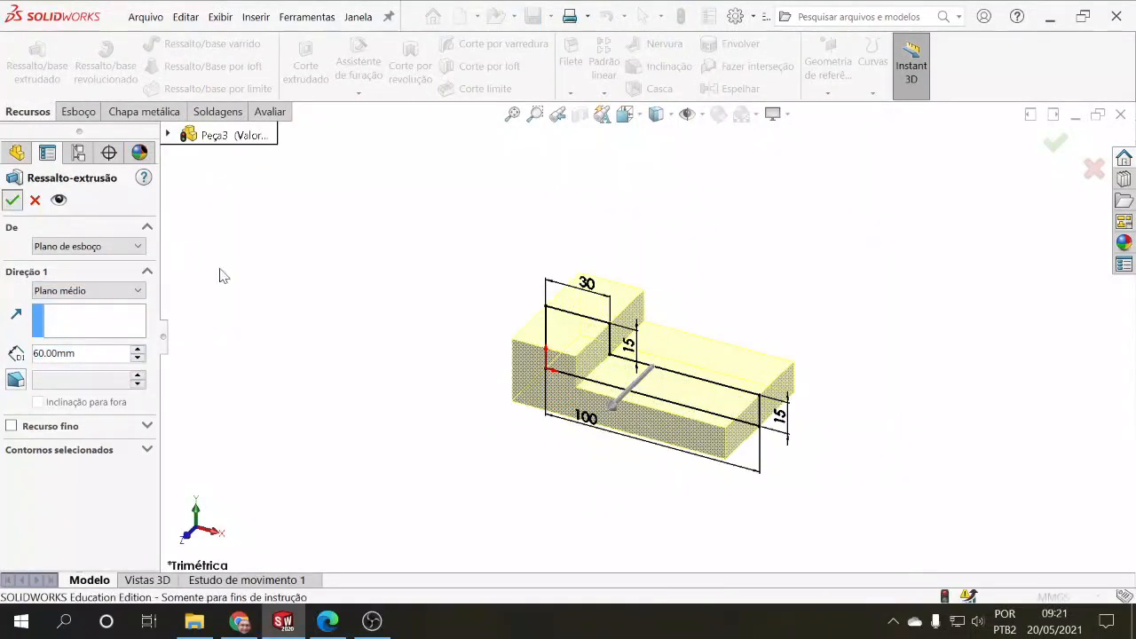
pyautogui.click(452, 391)
pyautogui.scroll(2, 705, 419)
pyautogui.scroll(-3, 701, 408)
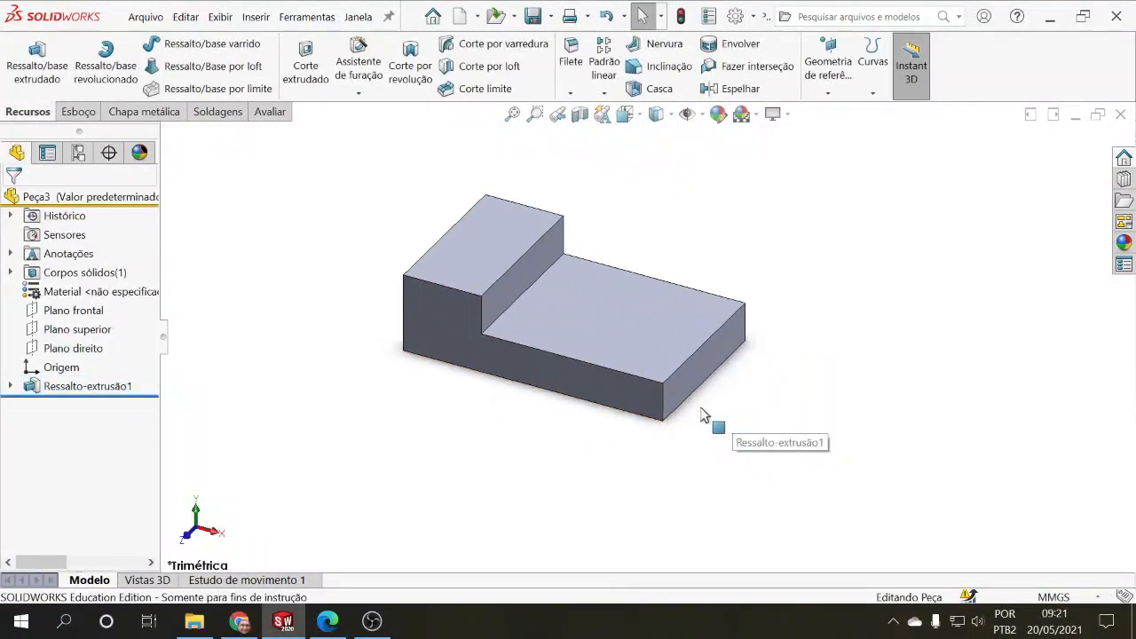
pyautogui.moveTo(717, 396); pyautogui.dragTo(682, 387, button='middle')
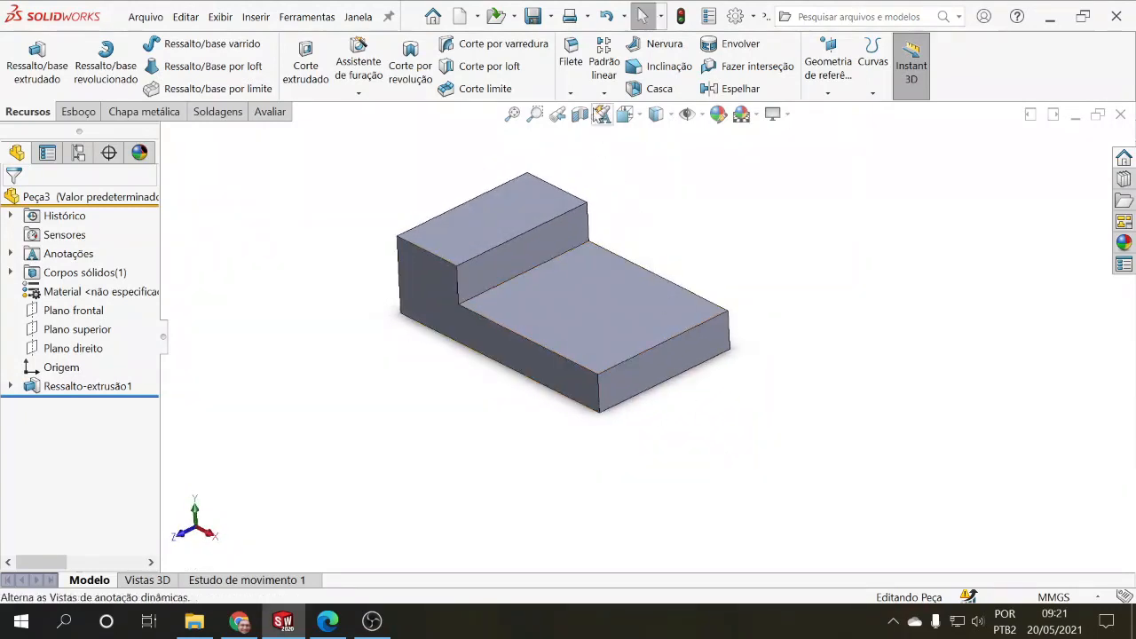
# Step: Start a Filete on the raised section's upper edge above the step, try Nenhuma visualização, and restore Visualização completa
pyautogui.click(572, 66)
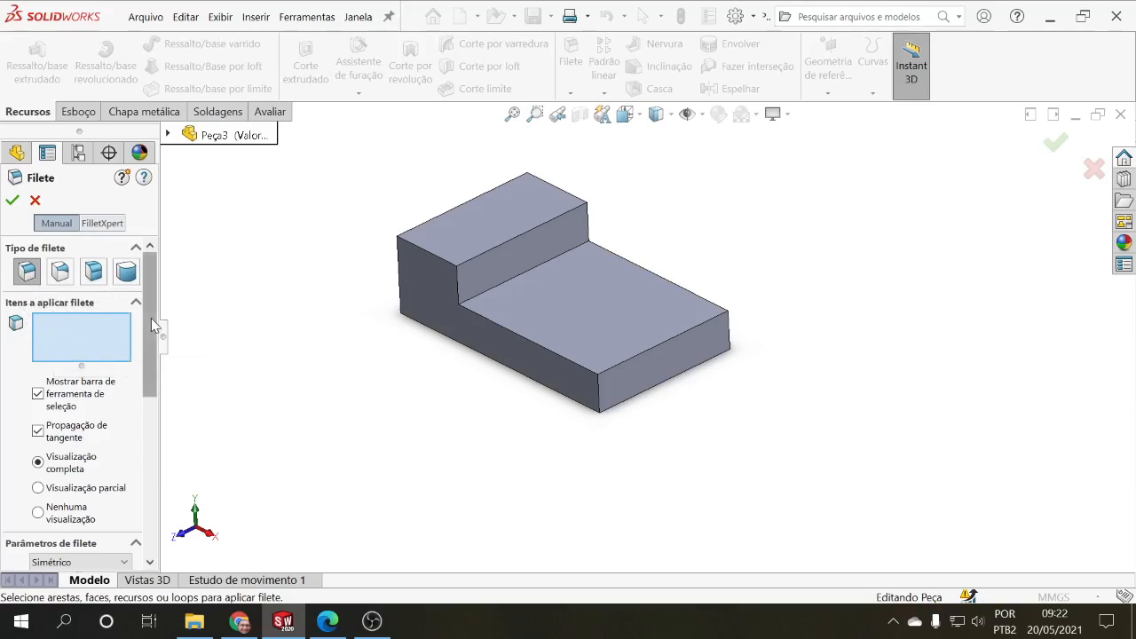
pyautogui.scroll(-1, 151, 318)
pyautogui.scroll(1, 154, 333)
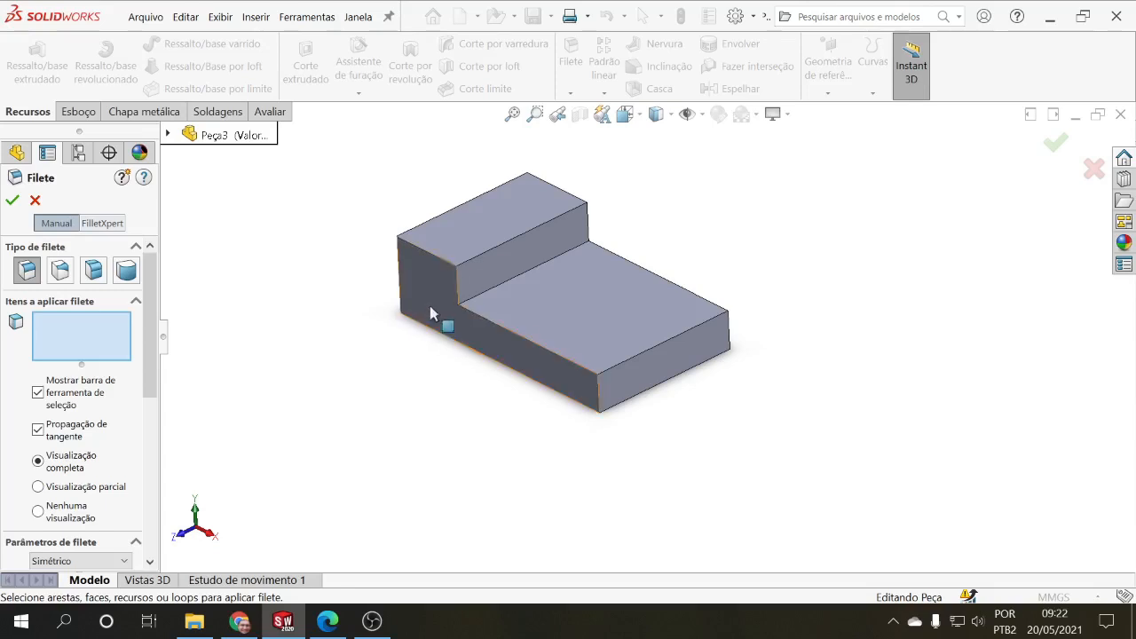
pyautogui.click(498, 247)
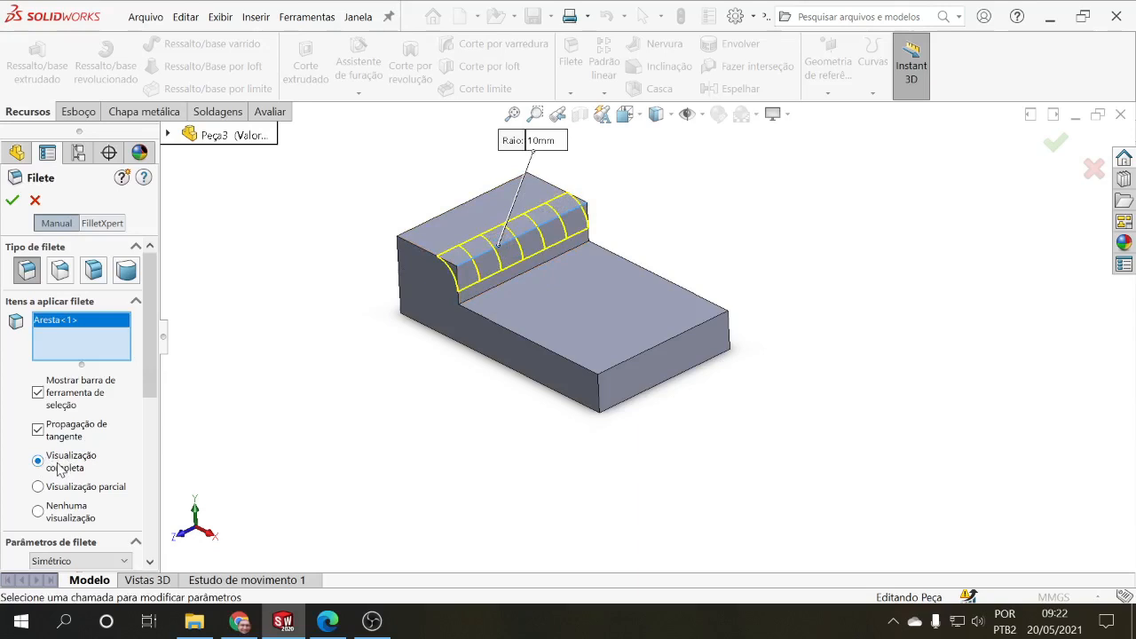
pyautogui.click(37, 511)
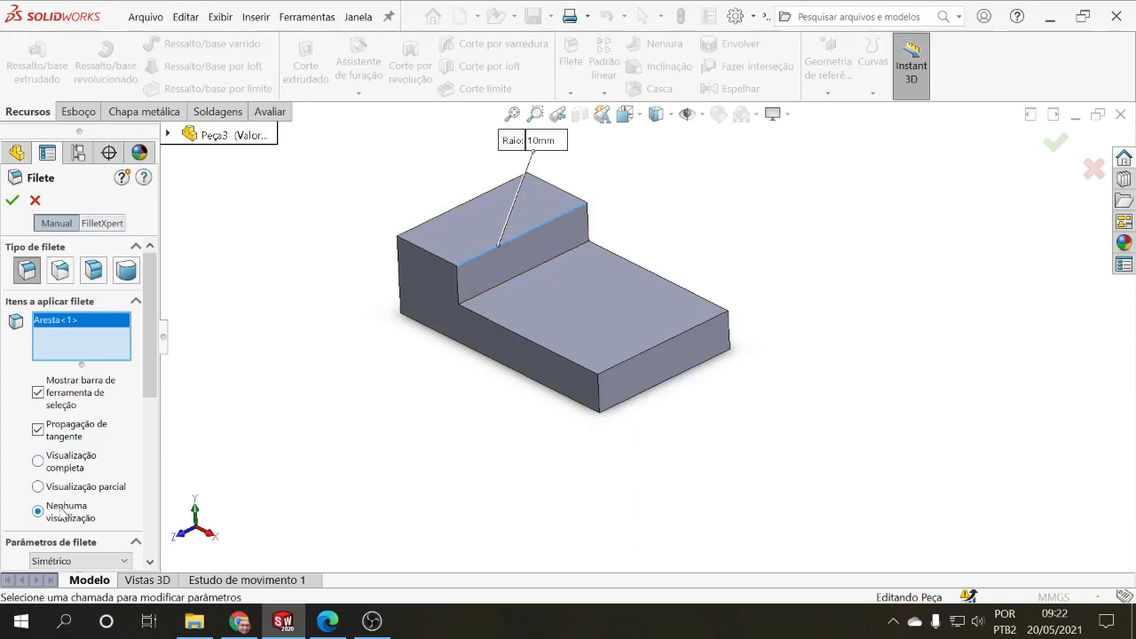
pyautogui.click(38, 461)
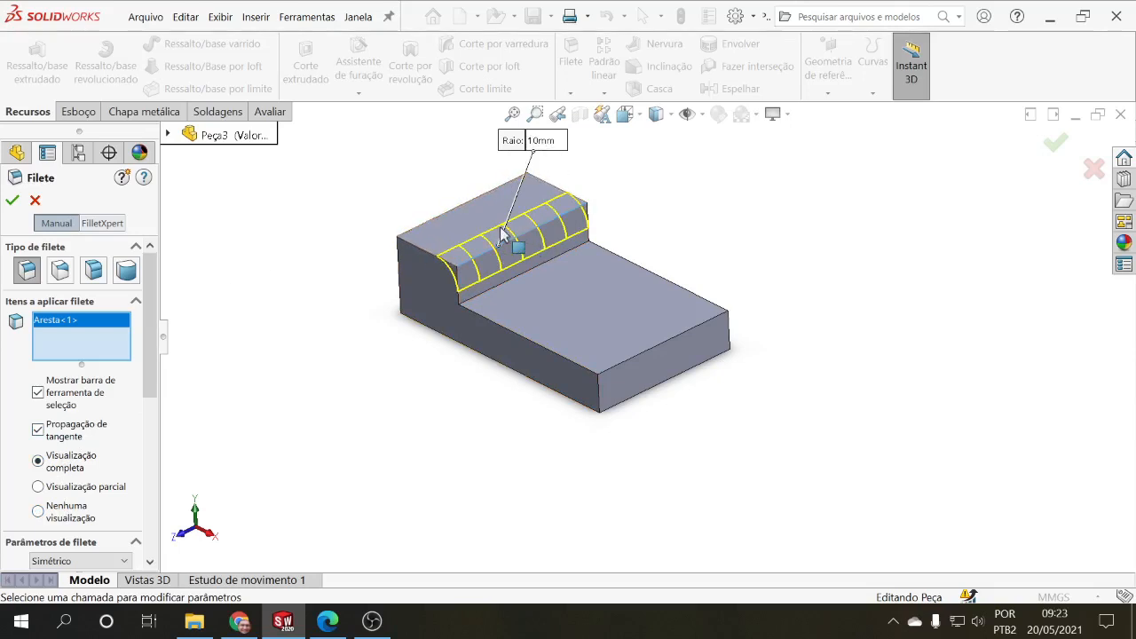
# Step: Set the fillet radius to 3 mm with Filete de raio múltiplo off, keeping the Circular profile
pyautogui.scroll(-3, 133, 381)
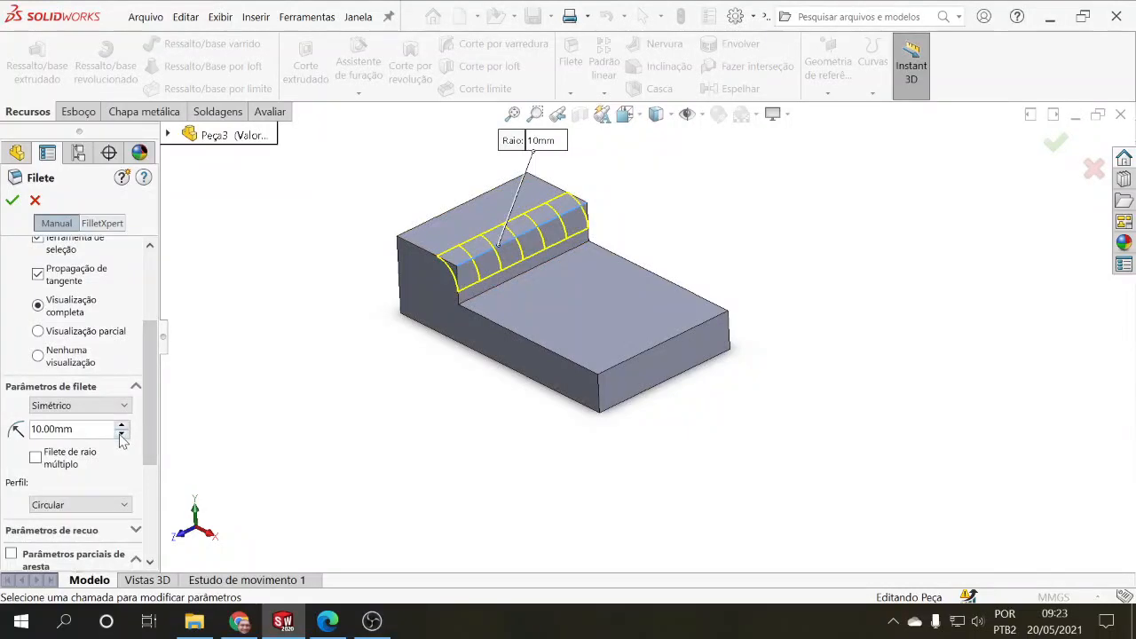
pyautogui.doubleClick(71, 429)
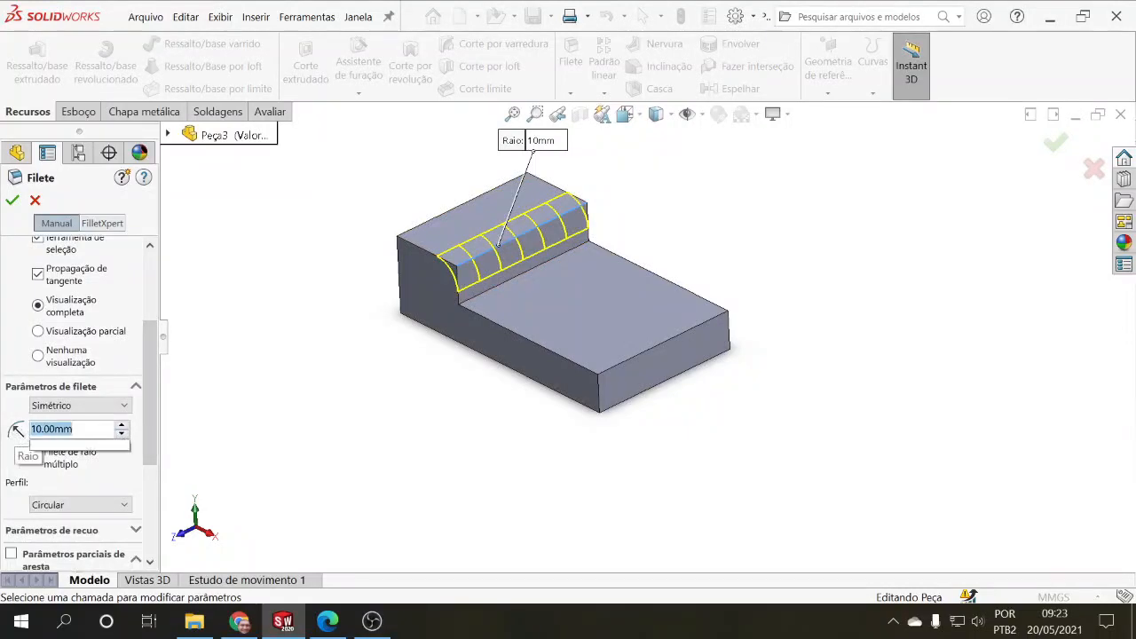
pyautogui.write('3')
pyautogui.press('Return')
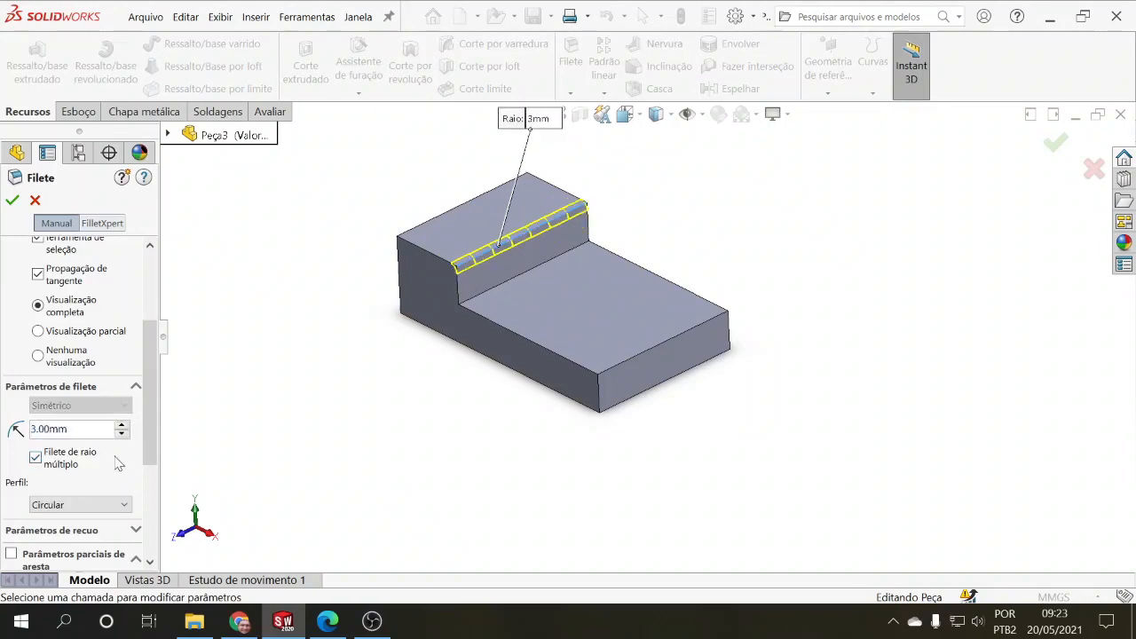
pyautogui.click(36, 457)
pyautogui.moveTo(148, 439)
pyautogui.mouseDown()
pyautogui.moveTo(152, 467)
pyautogui.moveTo(149, 446)
pyautogui.mouseUp()
pyautogui.click(123, 497)
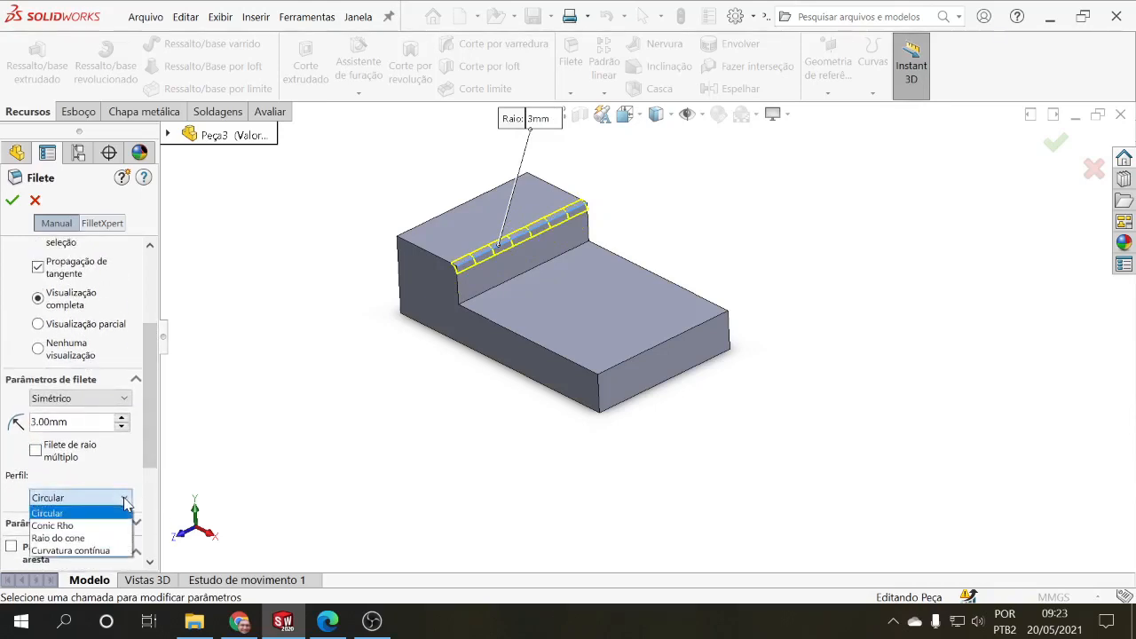
pyautogui.click(126, 502)
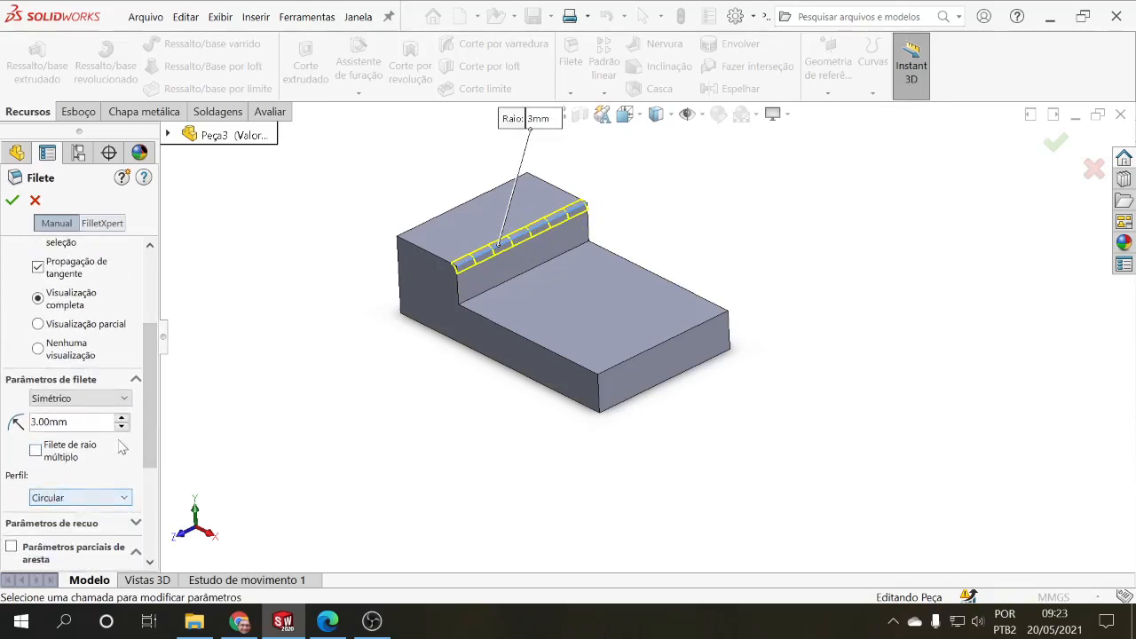
# Step: Try the Assimétrico fillet method with a first radius of 5 mm, and return the fillet to Simétrico
pyautogui.moveTo(153, 420)
pyautogui.mouseDown()
pyautogui.moveTo(157, 519)
pyautogui.moveTo(152, 390)
pyautogui.moveTo(155, 418)
pyautogui.mouseUp()
pyautogui.click(114, 417)
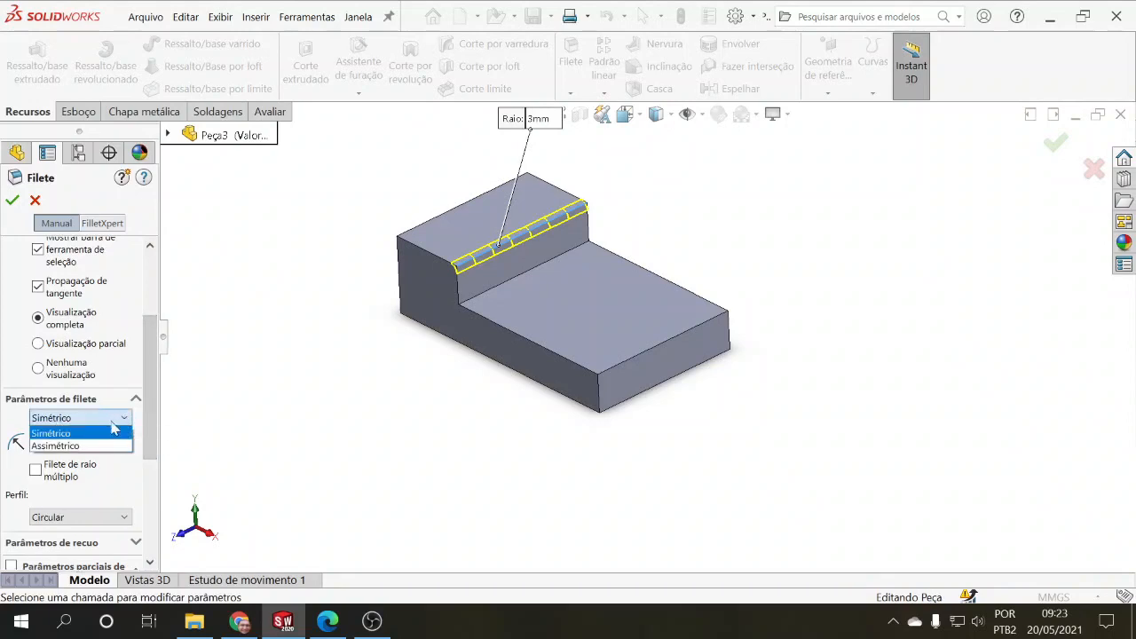
pyautogui.click(77, 447)
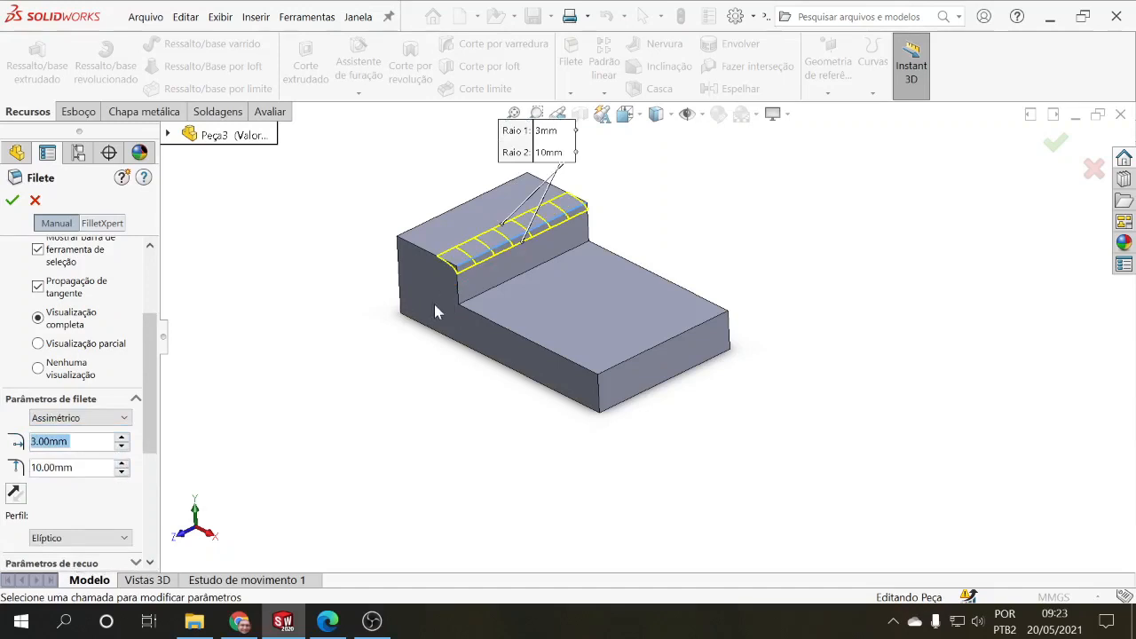
pyautogui.moveTo(433, 311); pyautogui.dragTo(502, 252, button='middle')
pyautogui.scroll(-3, 527, 247)
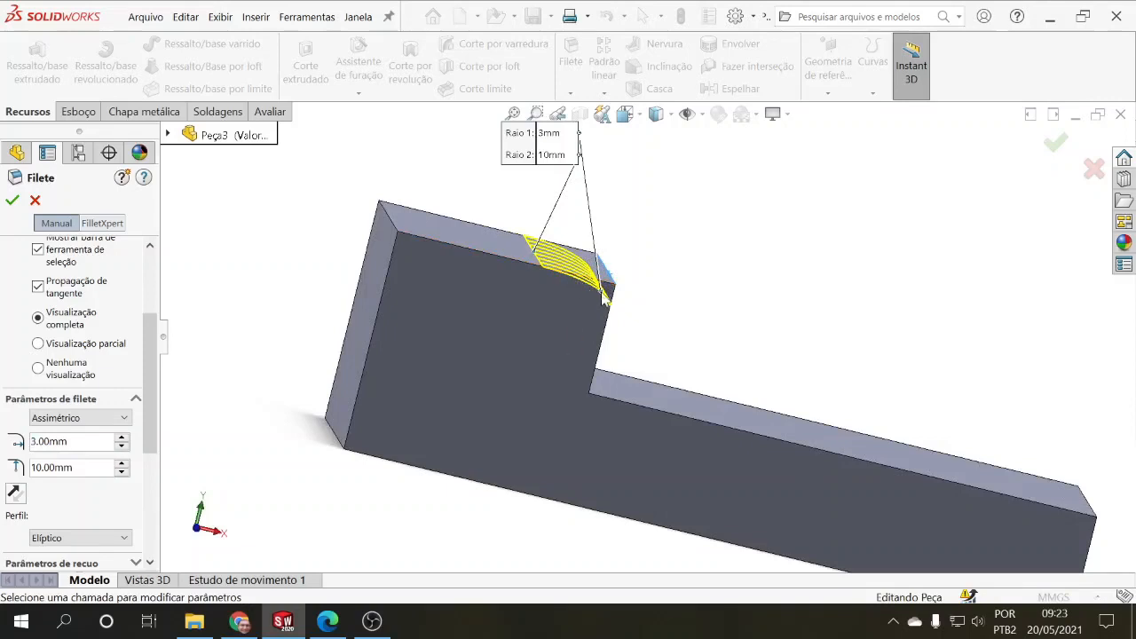
pyautogui.moveTo(477, 326); pyautogui.dragTo(399, 355, button='middle')
pyautogui.click(123, 438)
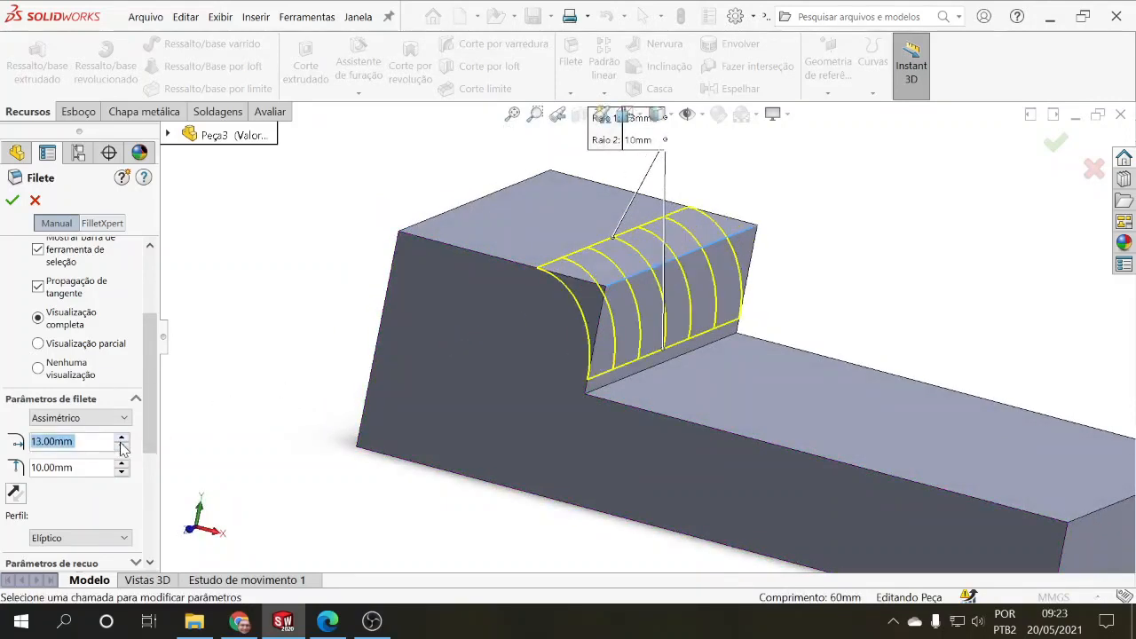
pyautogui.click(121, 448)
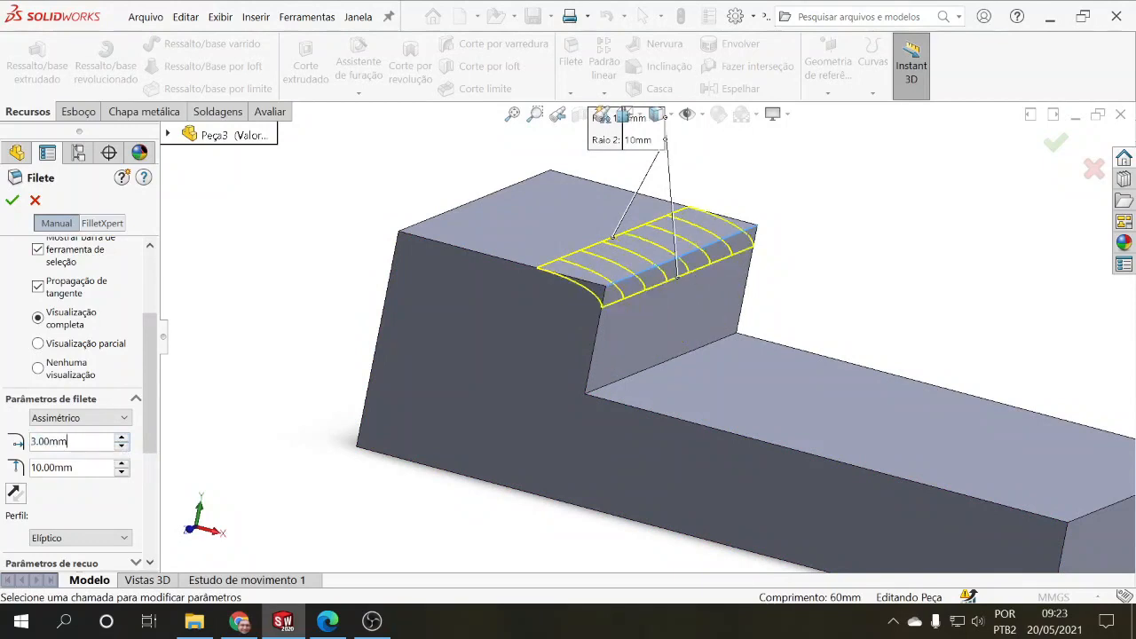
pyautogui.write('5')
pyautogui.press('Return')
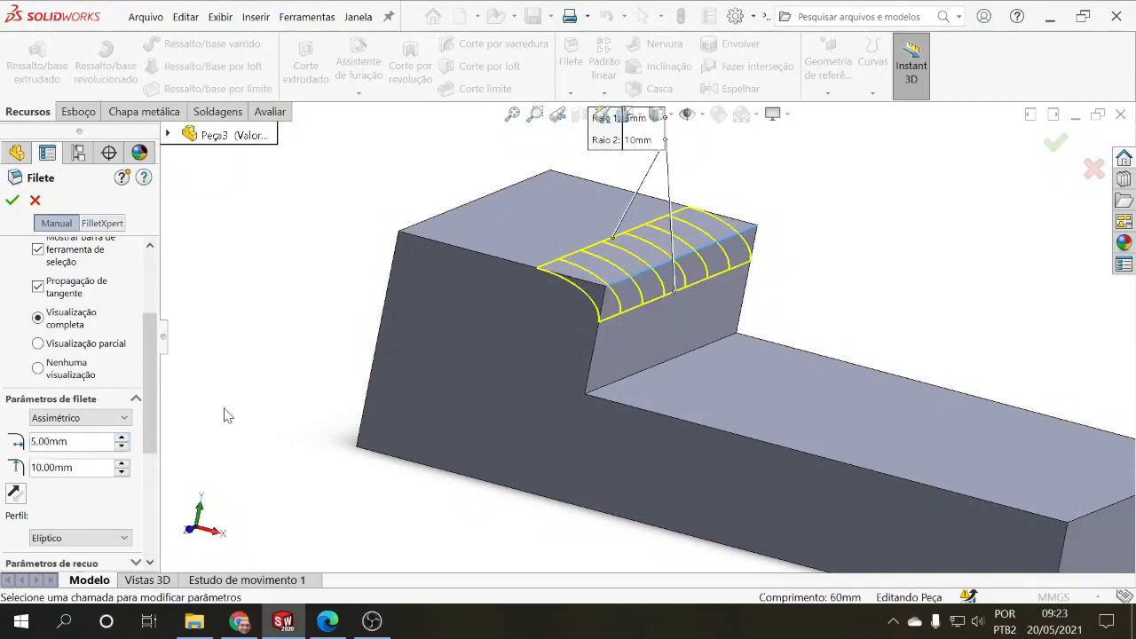
pyautogui.click(125, 418)
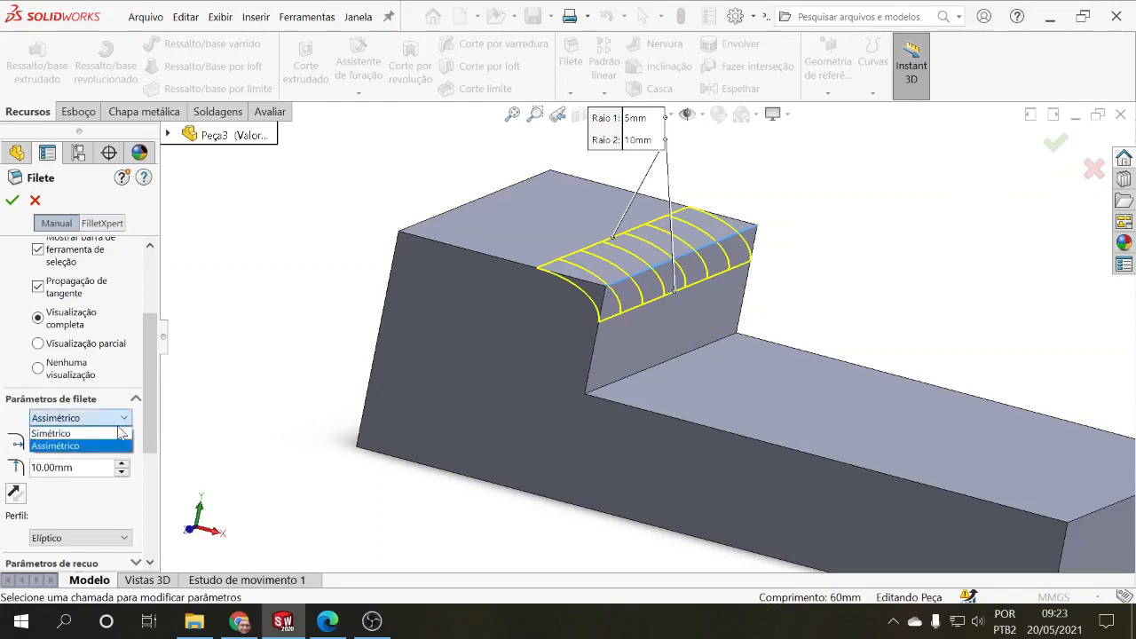
pyautogui.click(124, 430)
# Step: Add the lower section's top end edge and the raised section's top rear edge to the constant-size fillet
pyautogui.click(151, 278)
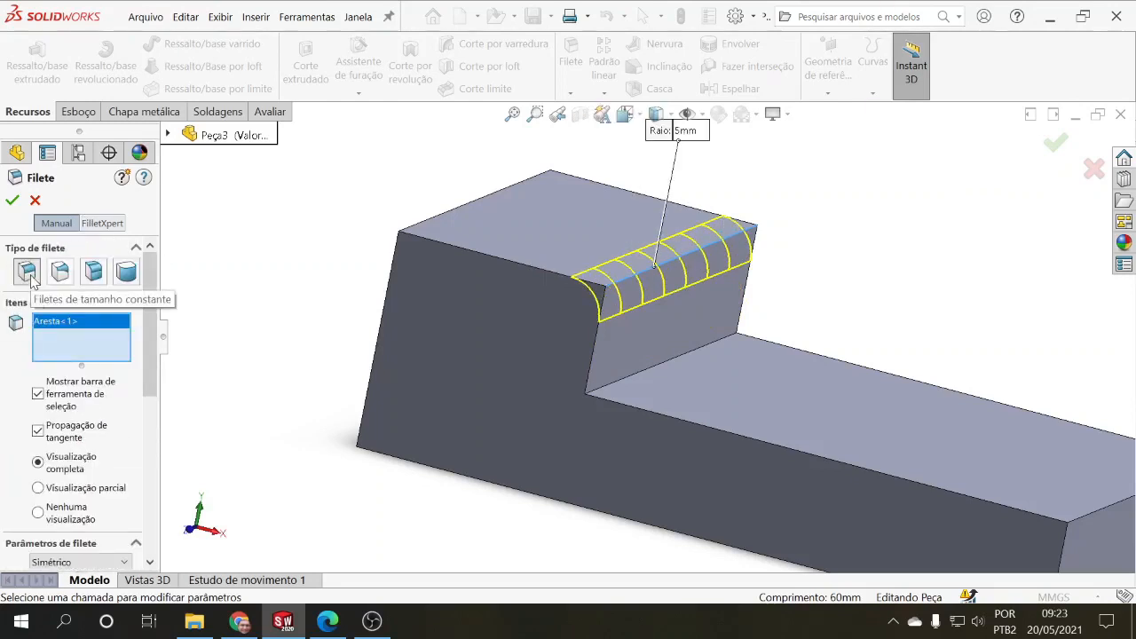
pyautogui.click(146, 409)
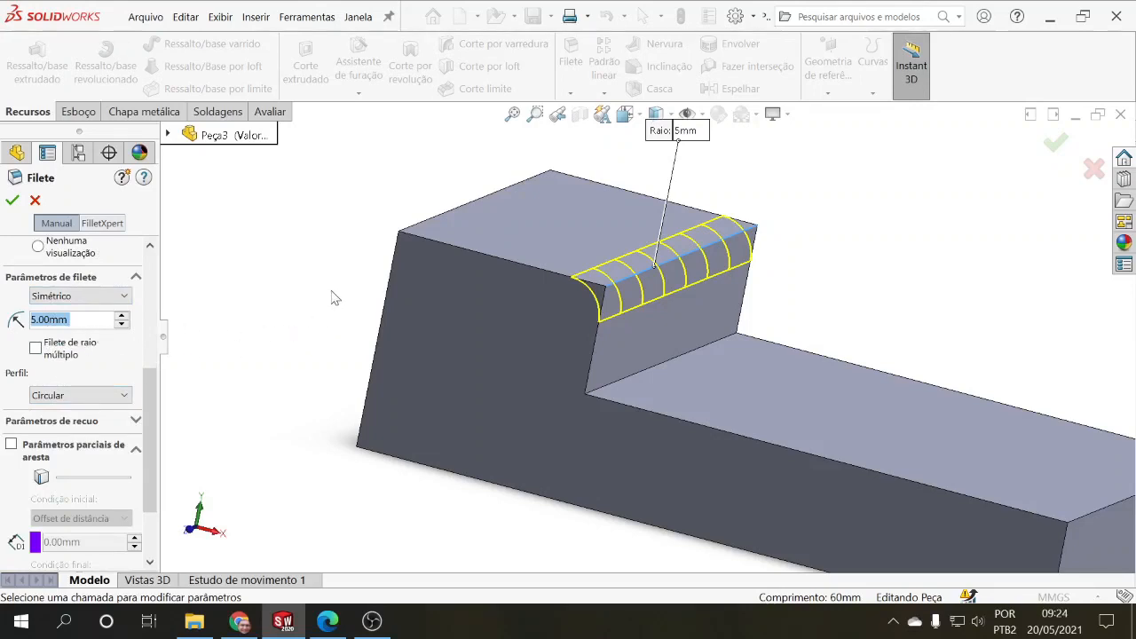
pyautogui.moveTo(332, 298); pyautogui.dragTo(311, 337, button='middle')
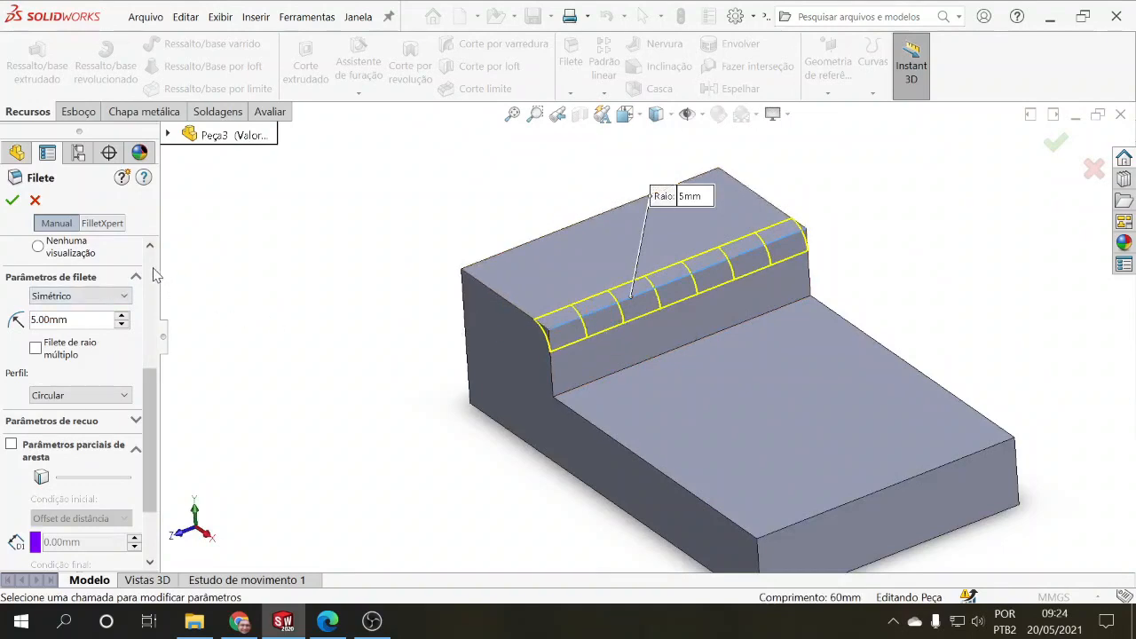
pyautogui.scroll(5, 153, 277)
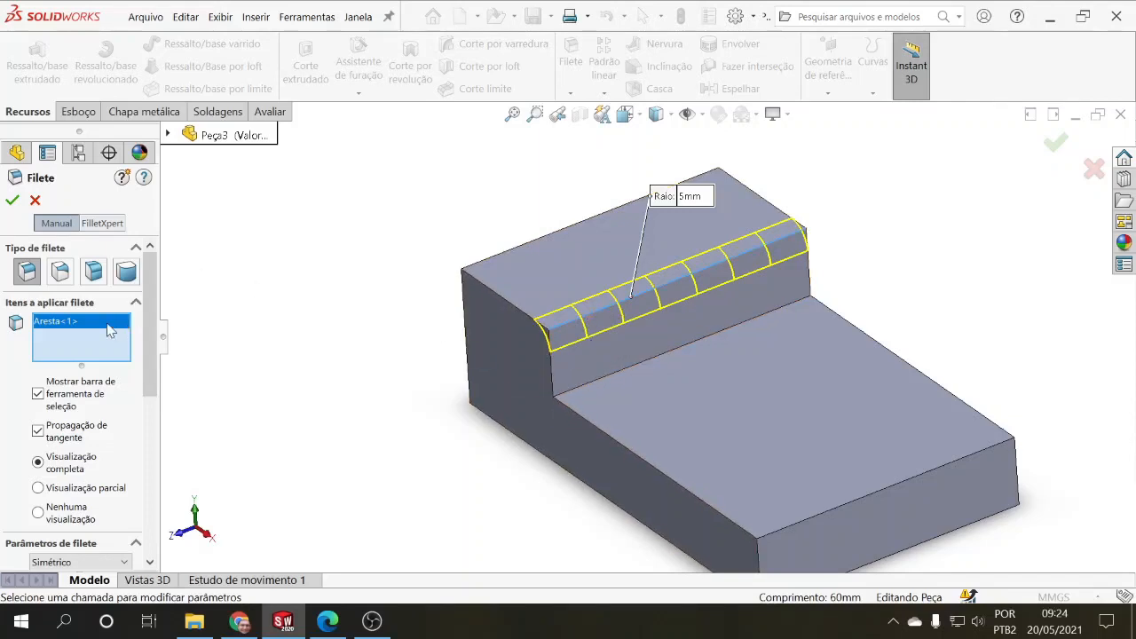
pyautogui.click(870, 496)
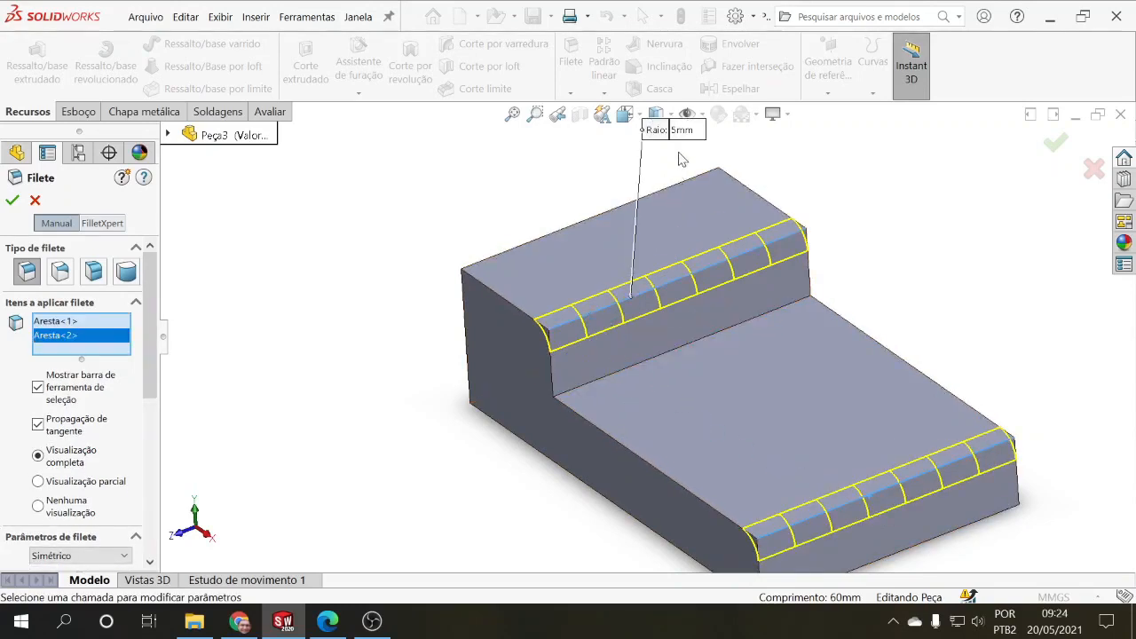
pyautogui.scroll(1, 864, 475)
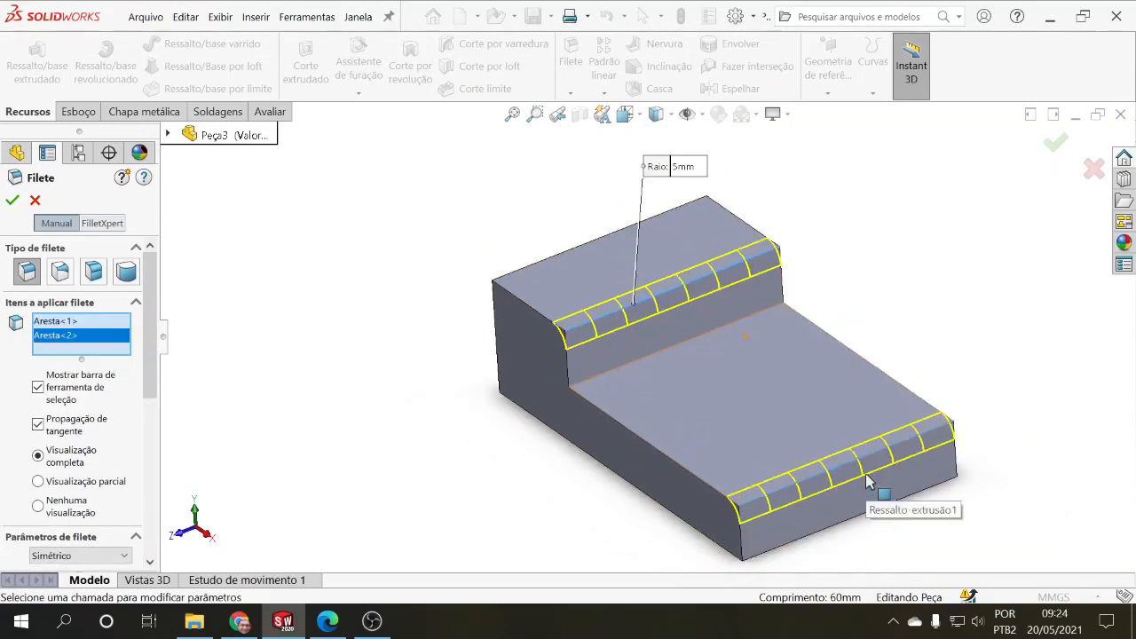
pyautogui.click(549, 261)
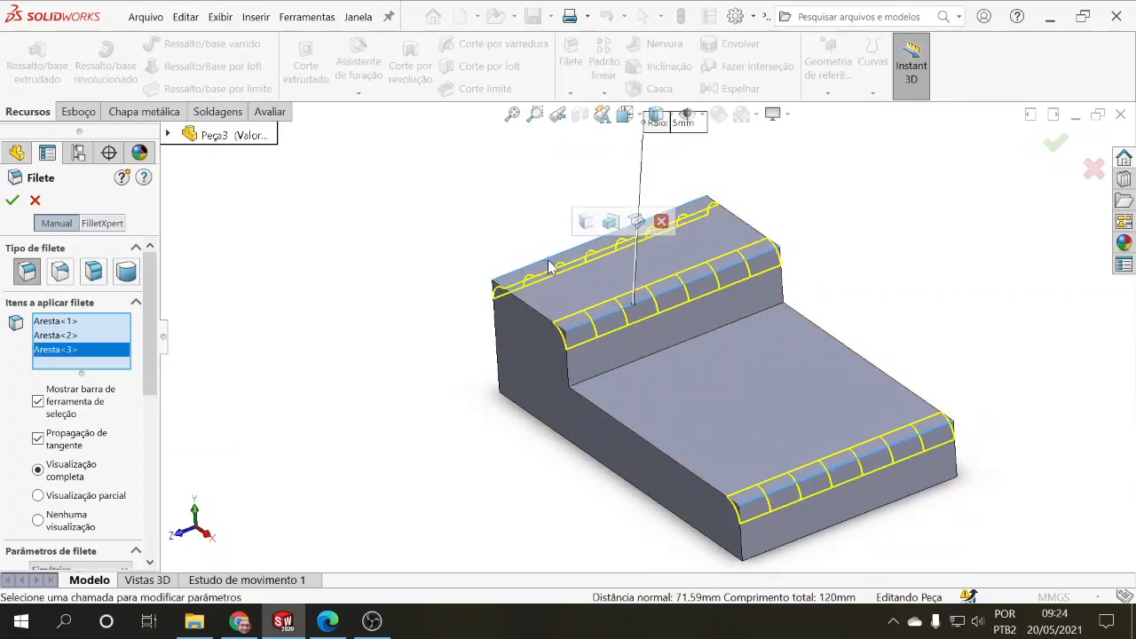
pyautogui.scroll(1, 452, 358)
pyautogui.moveTo(452, 358)
pyautogui.mouseDown(button='middle')
pyautogui.moveTo(515, 393)
pyautogui.moveTo(449, 365)
pyautogui.mouseUp(button='middle')
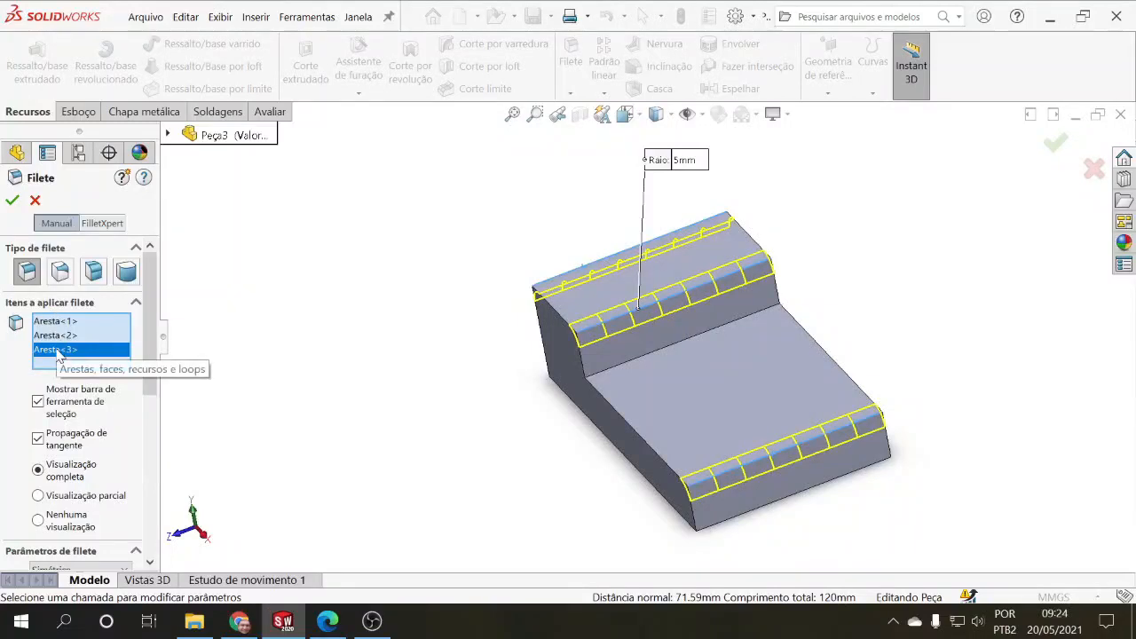
# Step: Set the radius of the three-edge fillet to 6 mm and accept the feature
pyautogui.moveTo(152, 343); pyautogui.dragTo(153, 409)
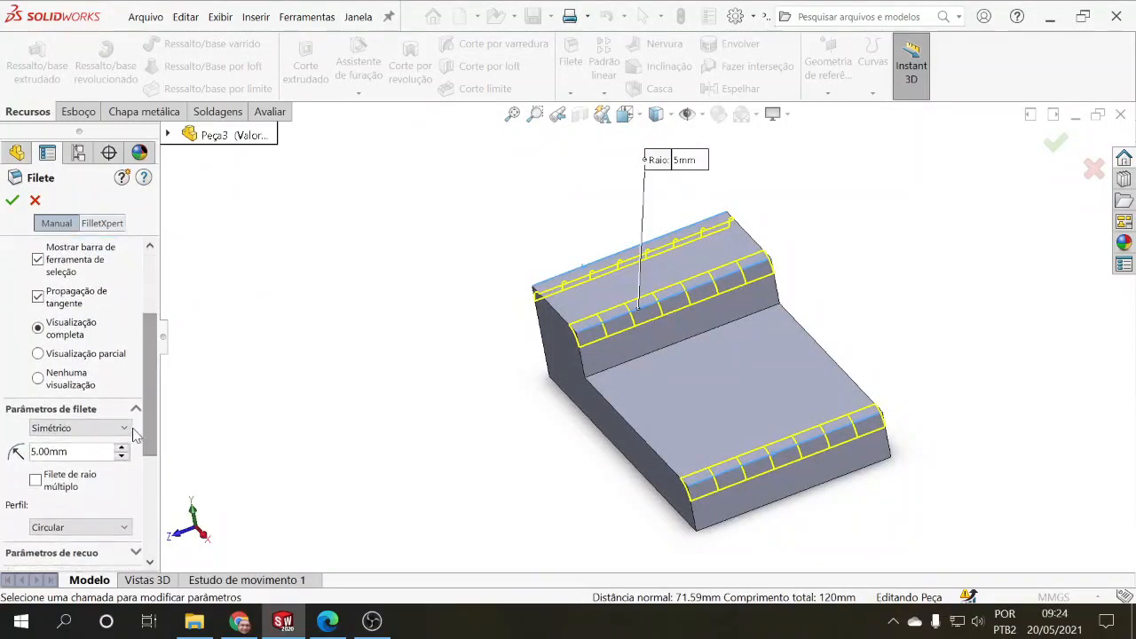
pyautogui.doubleClick(66, 451)
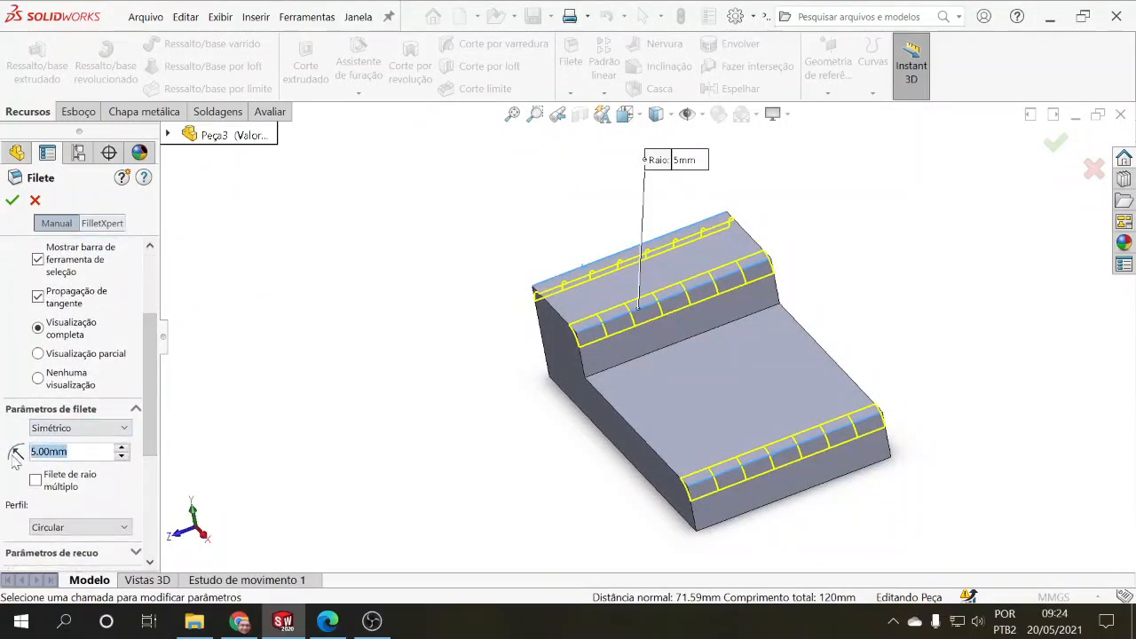
pyautogui.write('6')
pyautogui.press('Return')
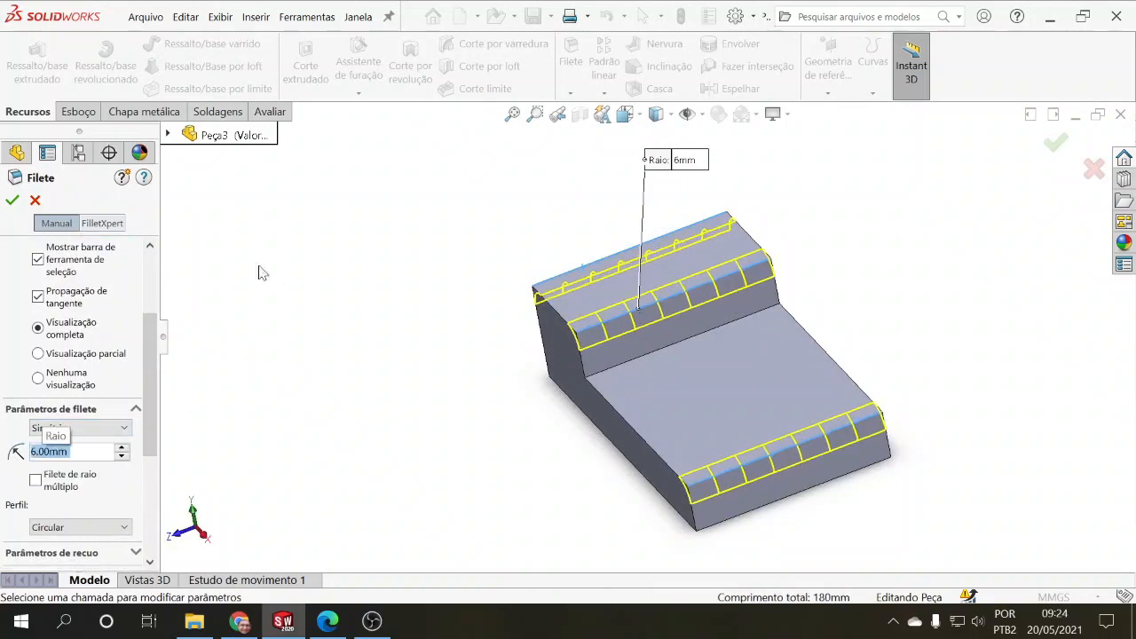
pyautogui.click(12, 200)
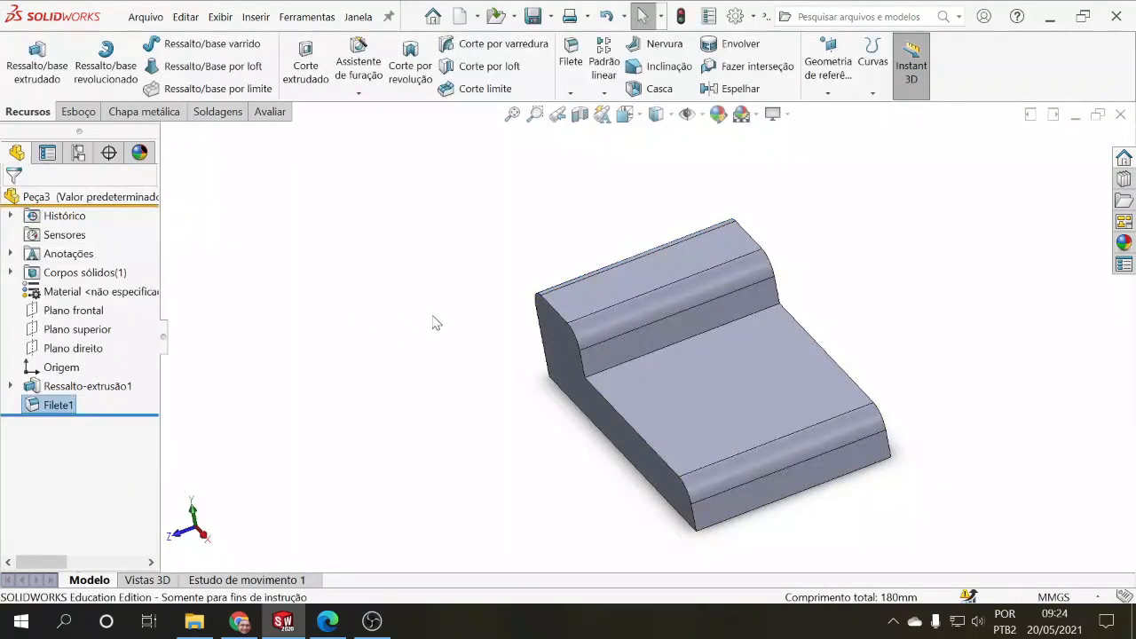
# Step: Edit Filete1 to also include the lower section's long top side edge at the front, and accept the change
pyautogui.moveTo(435, 319)
pyautogui.mouseDown(button='middle')
pyautogui.moveTo(471, 297)
pyautogui.moveTo(535, 314)
pyautogui.moveTo(443, 264)
pyautogui.moveTo(426, 290)
pyautogui.moveTo(461, 334)
pyautogui.moveTo(410, 305)
pyautogui.moveTo(431, 267)
pyautogui.moveTo(507, 284)
pyautogui.moveTo(474, 307)
pyautogui.moveTo(411, 254)
pyautogui.moveTo(444, 329)
pyautogui.mouseUp(button='middle')
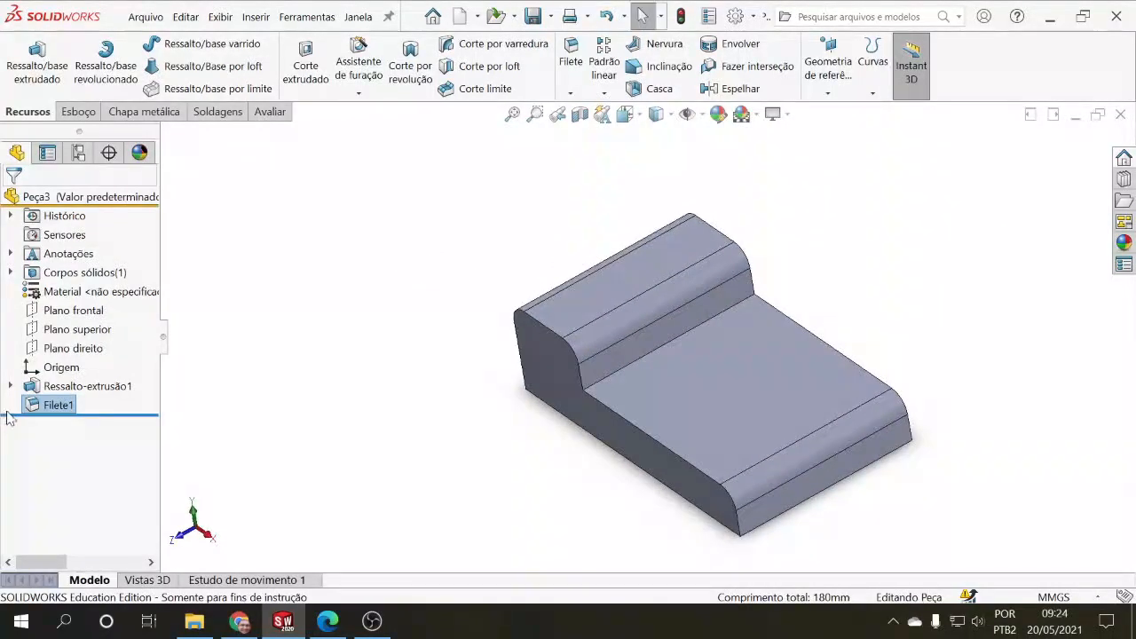
pyautogui.click(49, 406)
pyautogui.click(215, 395)
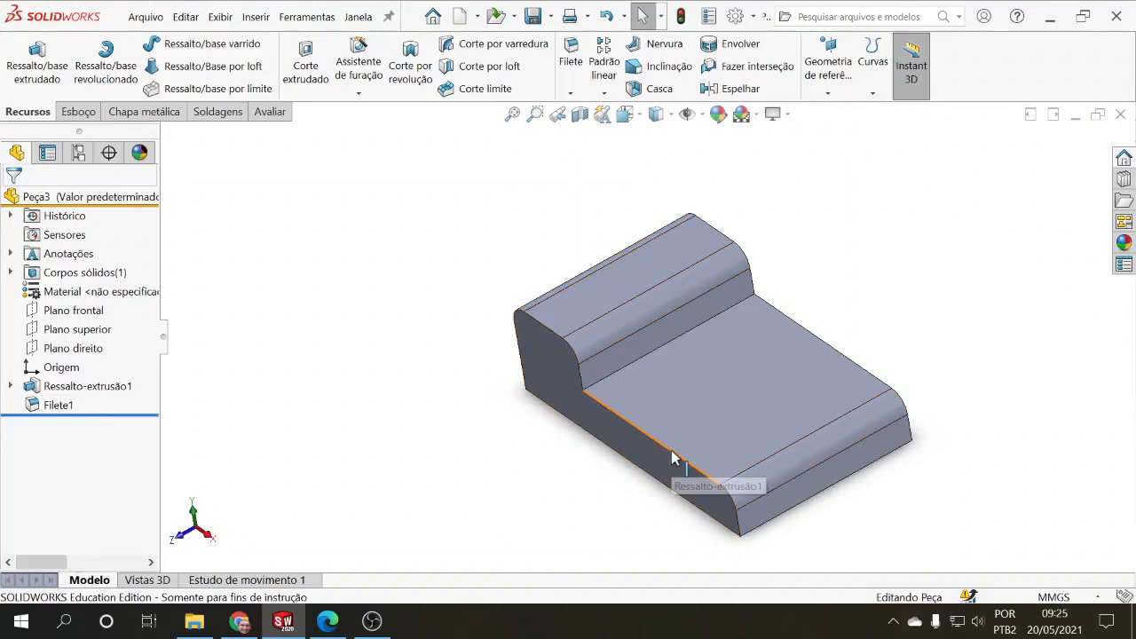
pyautogui.click(58, 405)
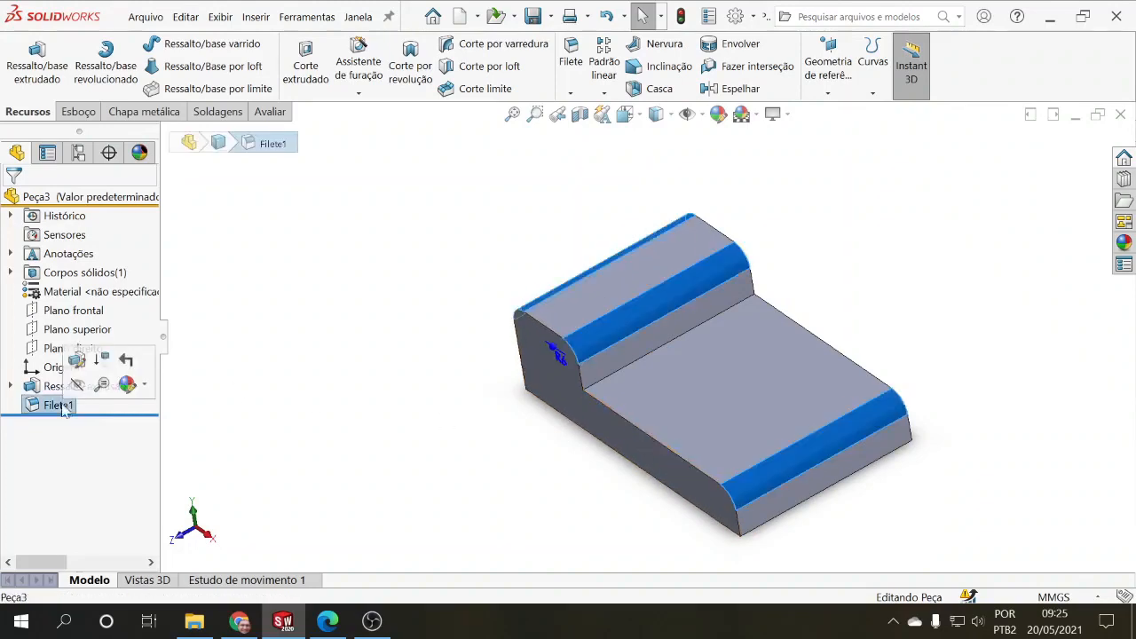
pyautogui.click(74, 371)
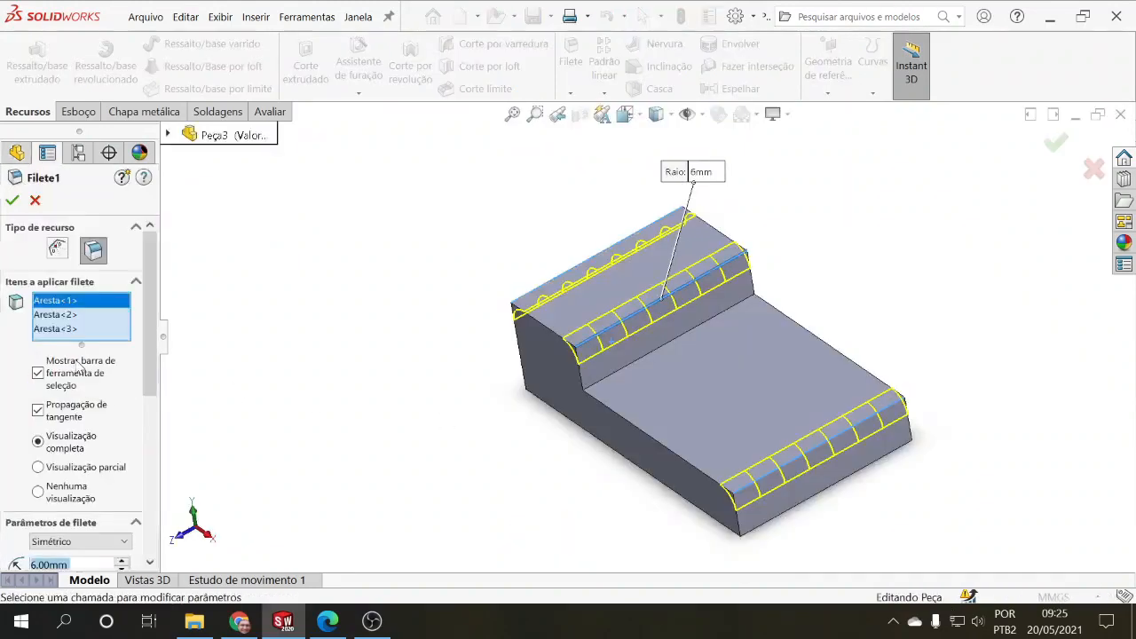
pyautogui.click(608, 407)
pyautogui.moveTo(520, 462); pyautogui.dragTo(506, 433, button='middle')
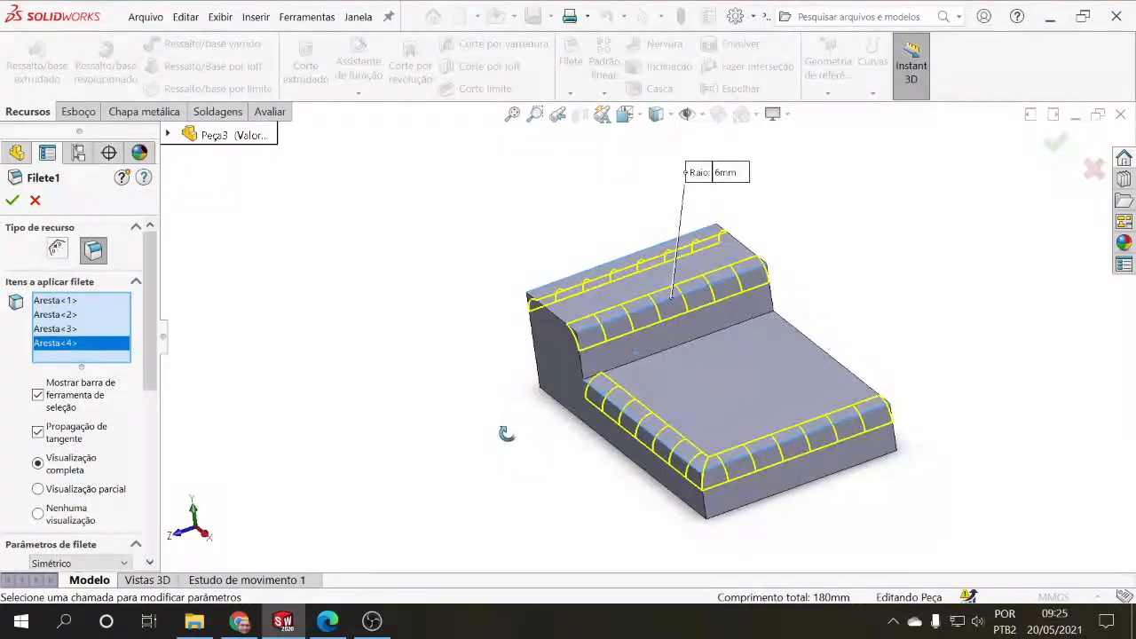
pyautogui.click(12, 199)
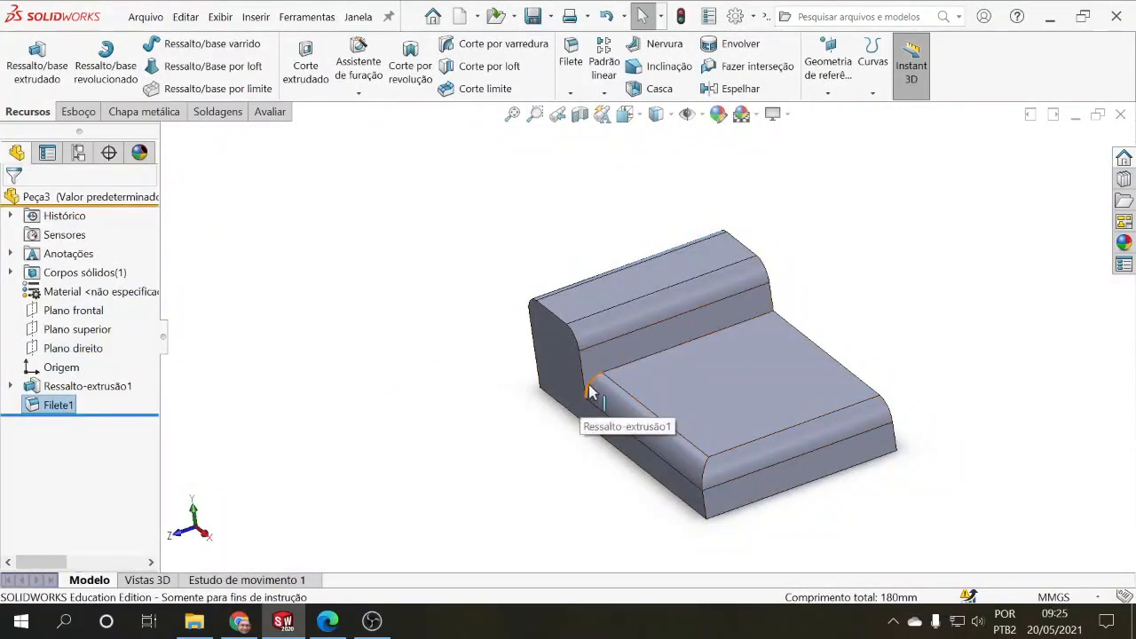
# Step: Undo the last Filete1 edit, and add the inner corner edge between the raised and lower sections to the fillet
pyautogui.moveTo(332, 432)
pyautogui.mouseDown(button='middle')
pyautogui.moveTo(398, 408)
pyautogui.moveTo(355, 401)
pyautogui.moveTo(280, 421)
pyautogui.moveTo(340, 410)
pyautogui.moveTo(346, 420)
pyautogui.mouseUp(button='middle')
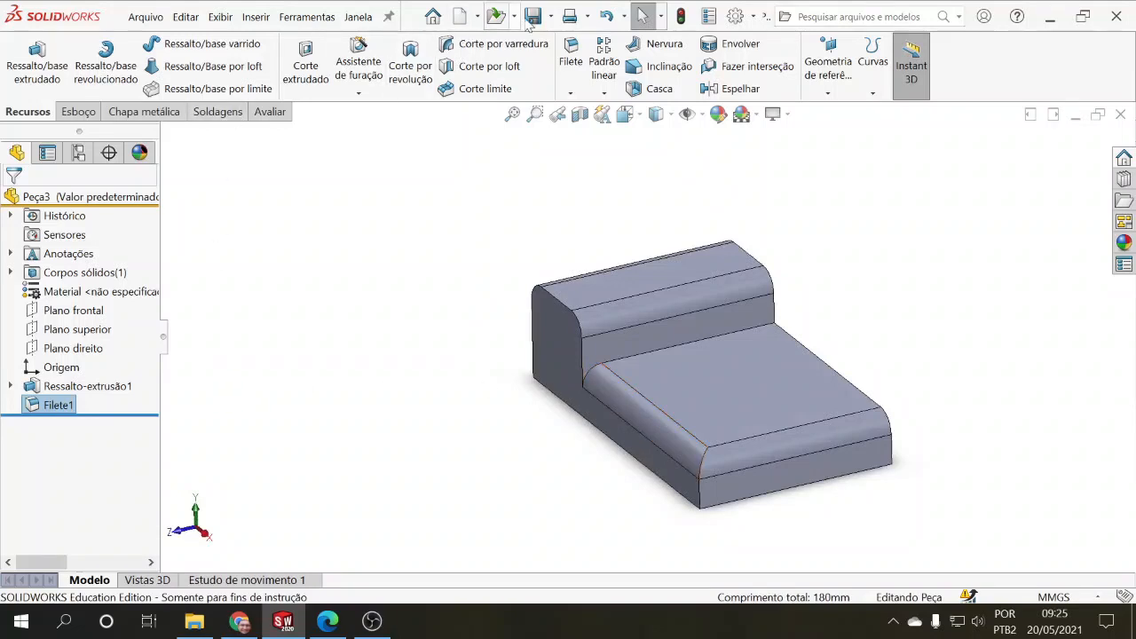
pyautogui.click(600, 20)
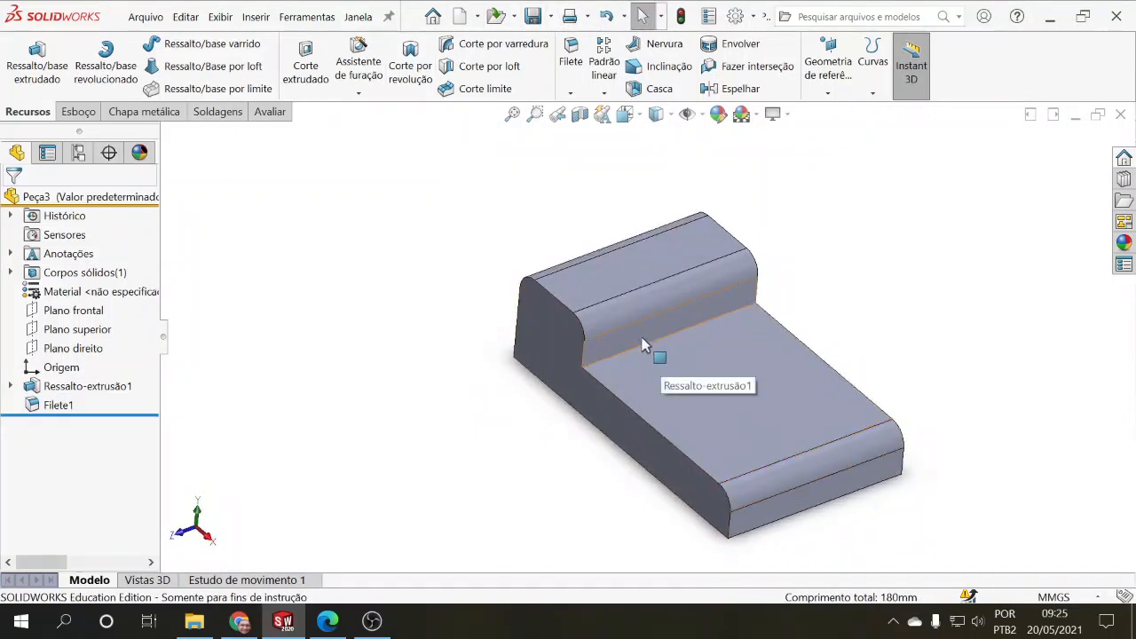
pyautogui.click(59, 404)
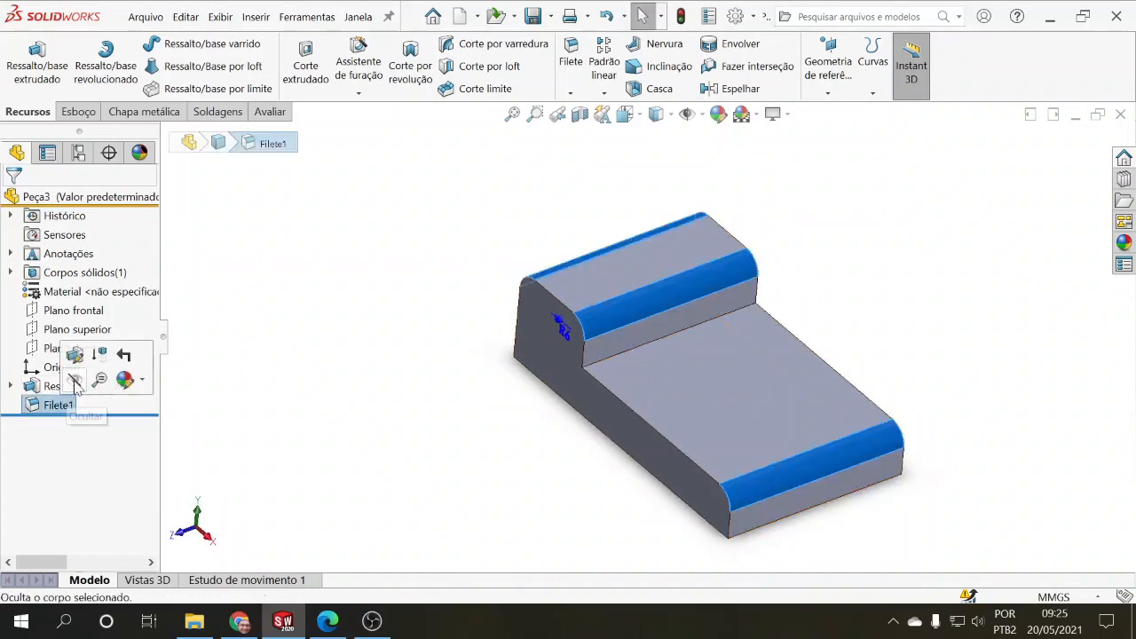
pyautogui.click(75, 355)
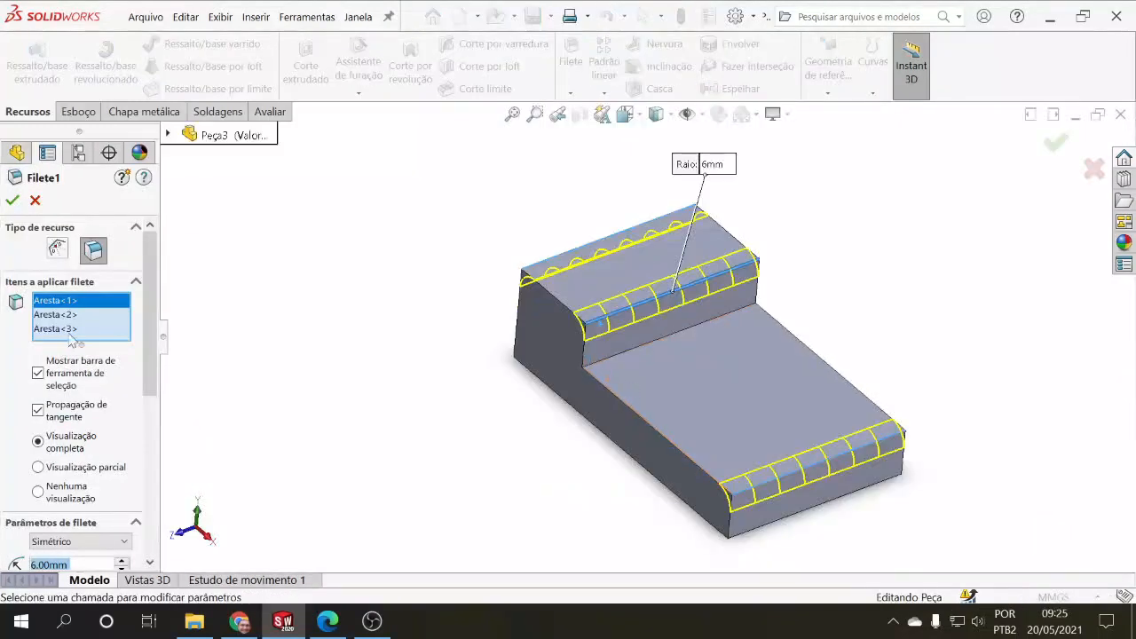
pyautogui.click(620, 362)
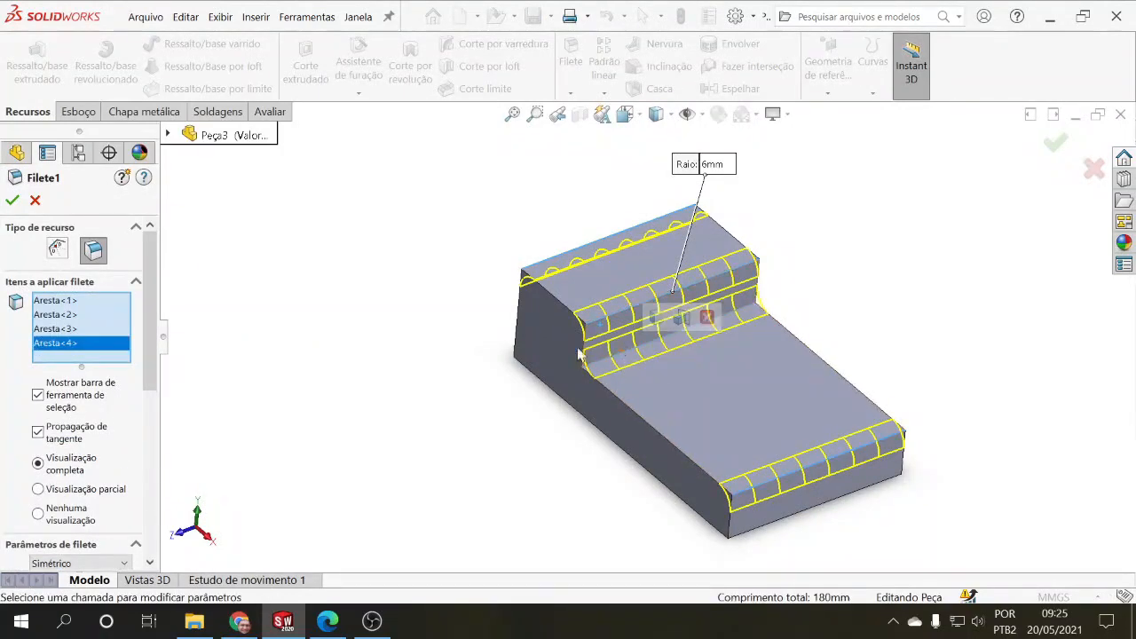
pyautogui.moveTo(459, 399); pyautogui.dragTo(482, 375, button='middle')
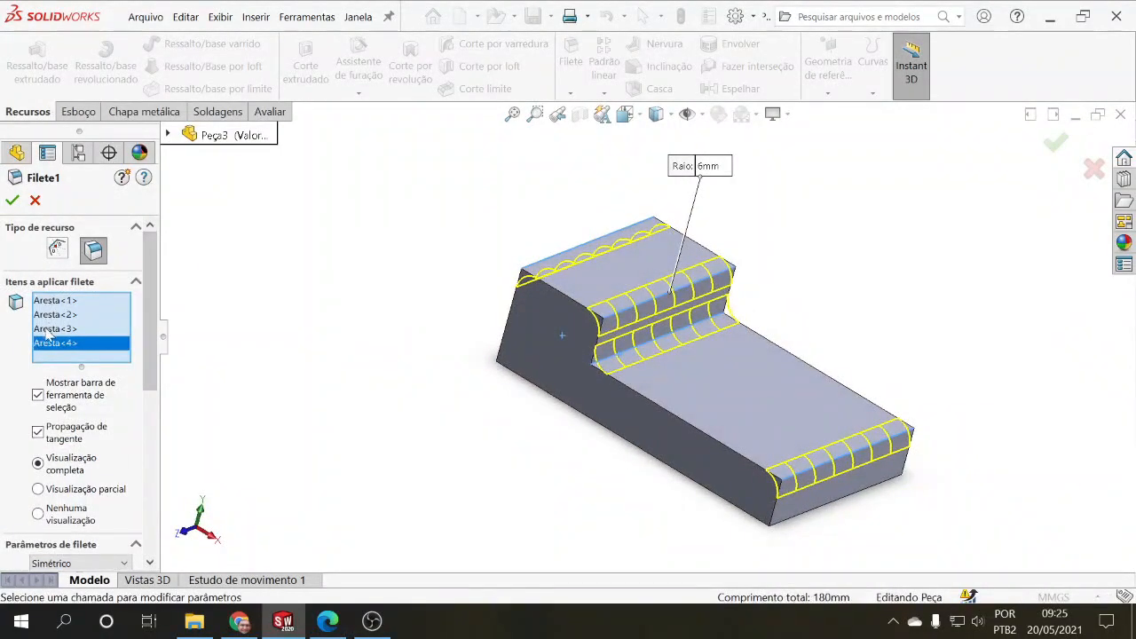
pyautogui.click(12, 201)
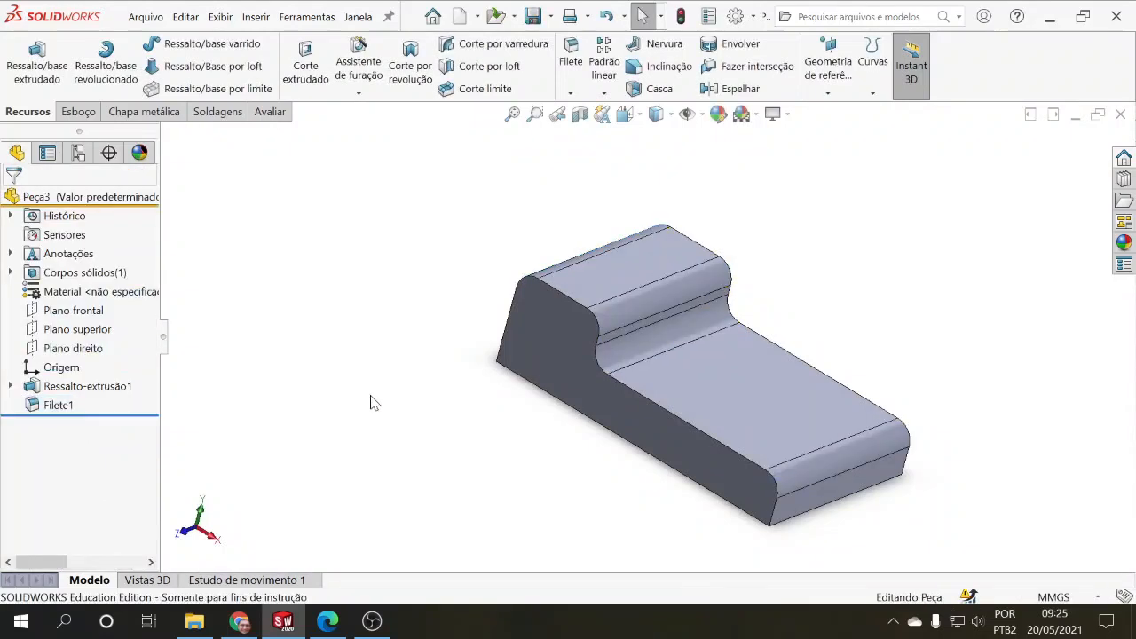
# Step: Edit Filete1 to set its radius to 3 mm, and accept the change
pyautogui.moveTo(376, 403); pyautogui.dragTo(337, 388, button='middle')
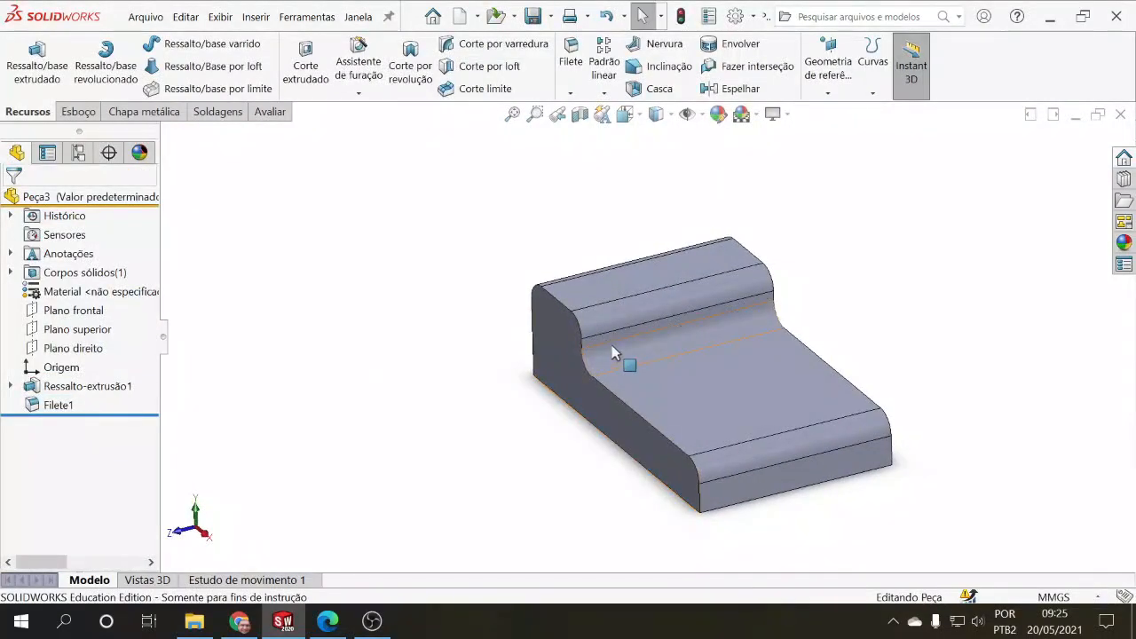
pyautogui.click(57, 404)
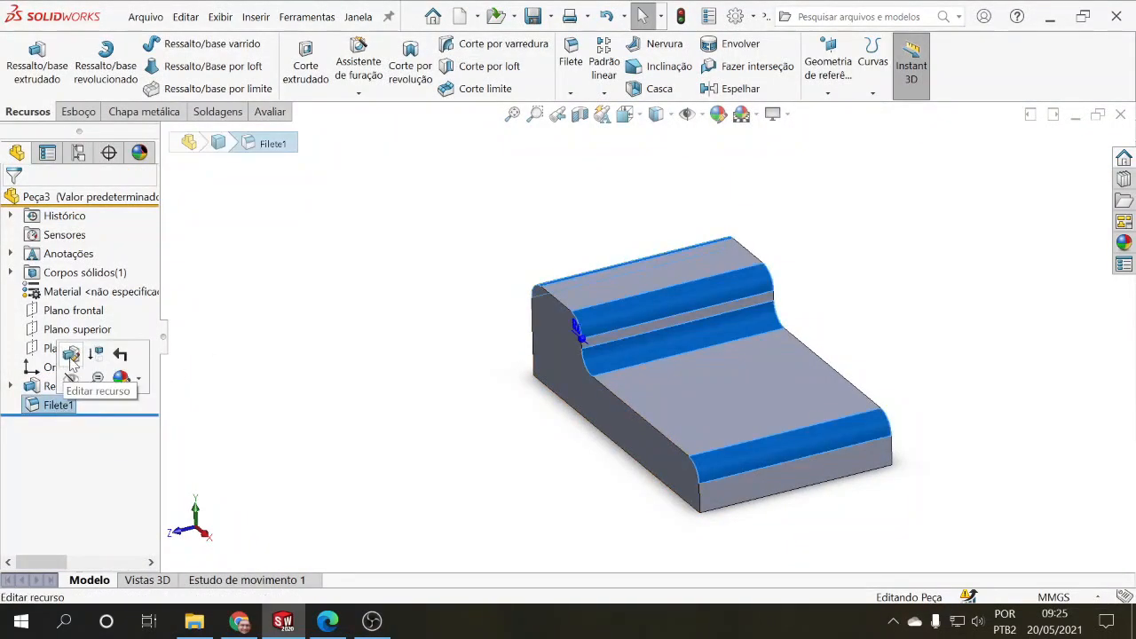
pyautogui.click(70, 358)
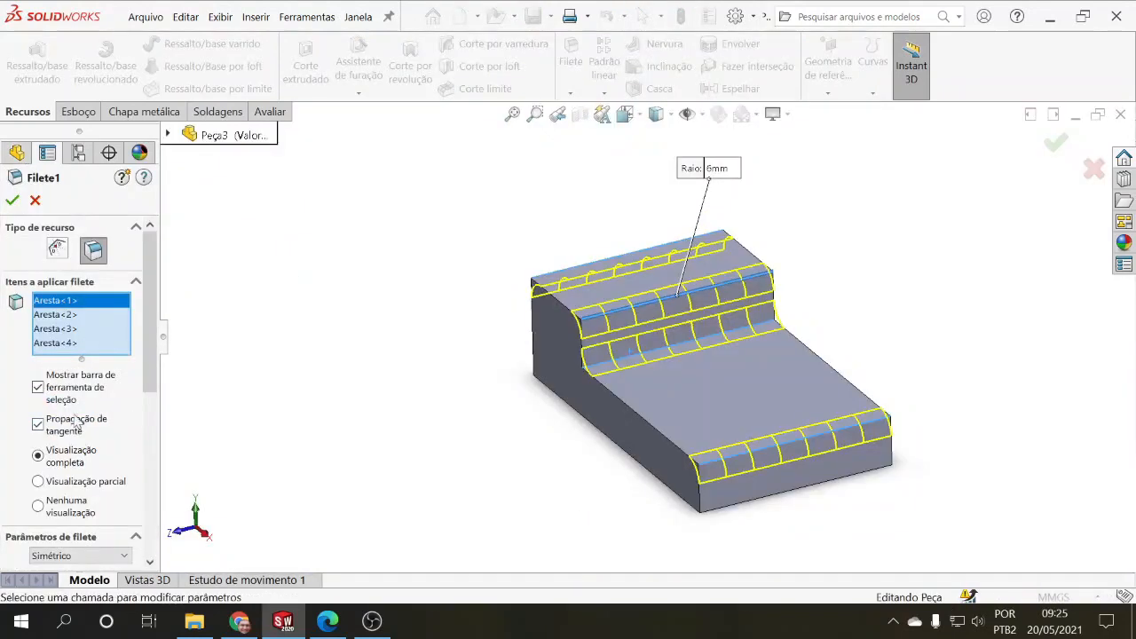
pyautogui.scroll(-5, 156, 433)
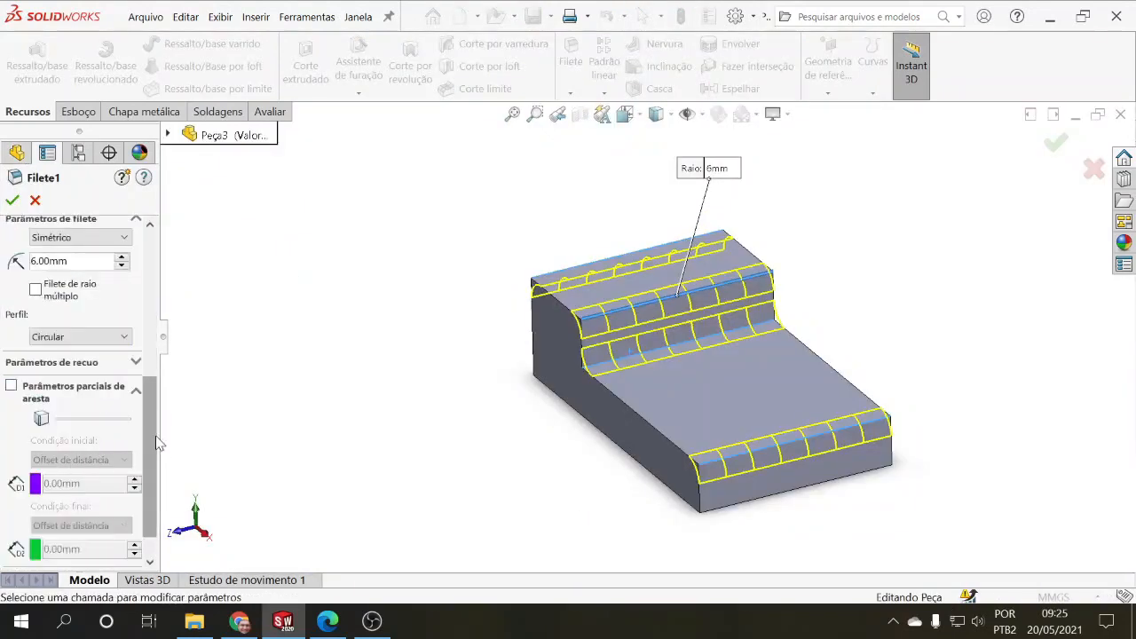
pyautogui.scroll(2, 160, 411)
pyautogui.scroll(1, 160, 411)
pyautogui.rightClick(38, 362)
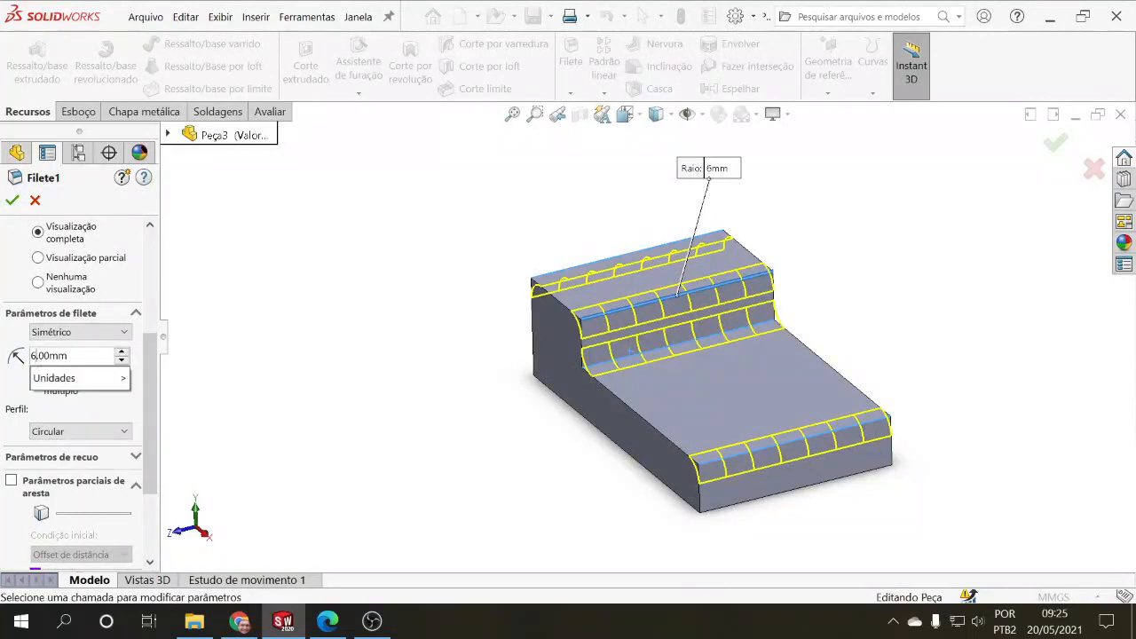
pyautogui.moveTo(86, 377)
pyautogui.write('3')
pyautogui.press('Return')
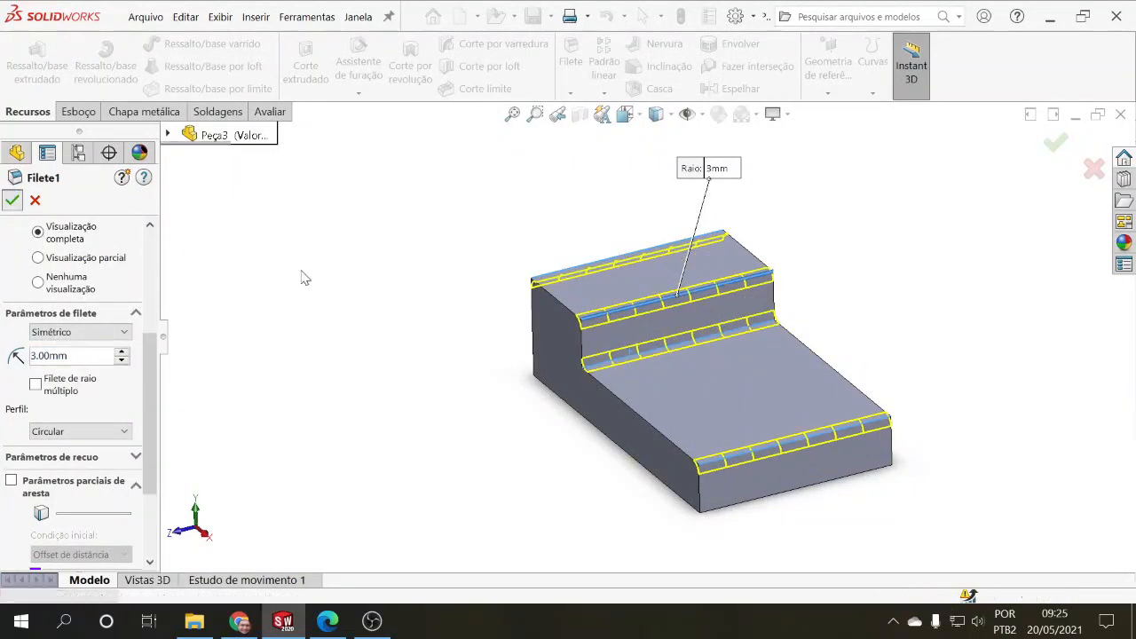
pyautogui.press('Return')
# Step: Edit Filete1 to replace all its selected edges with the raised section's top face, and accept the change
pyautogui.moveTo(317, 292); pyautogui.dragTo(391, 335, button='middle')
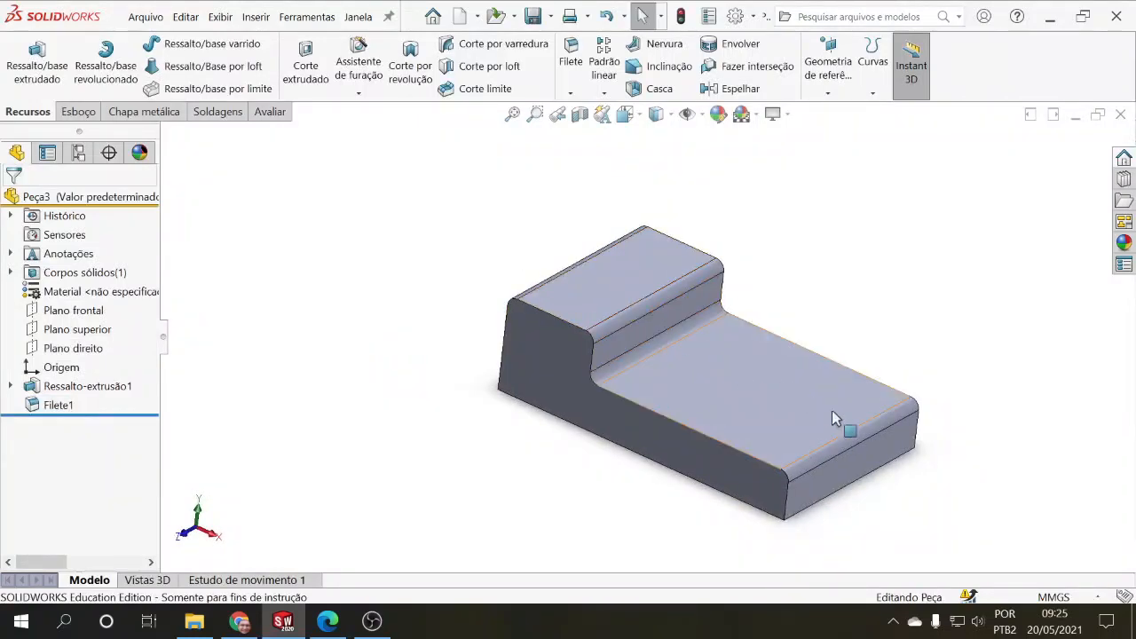
pyautogui.moveTo(537, 451); pyautogui.dragTo(347, 451, button='middle')
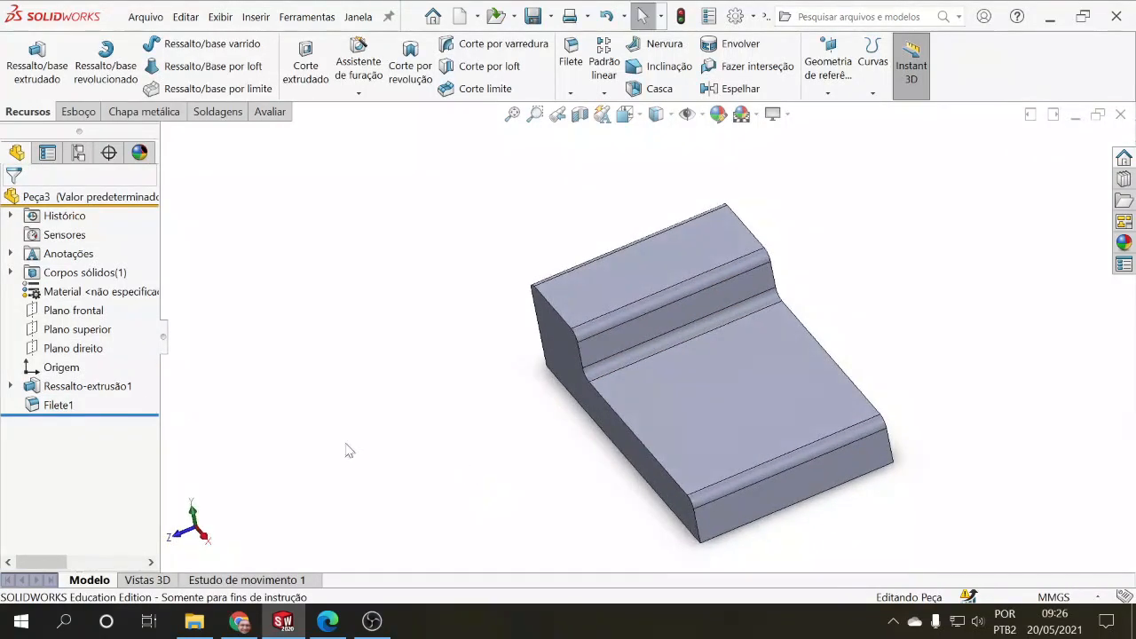
pyautogui.click(58, 405)
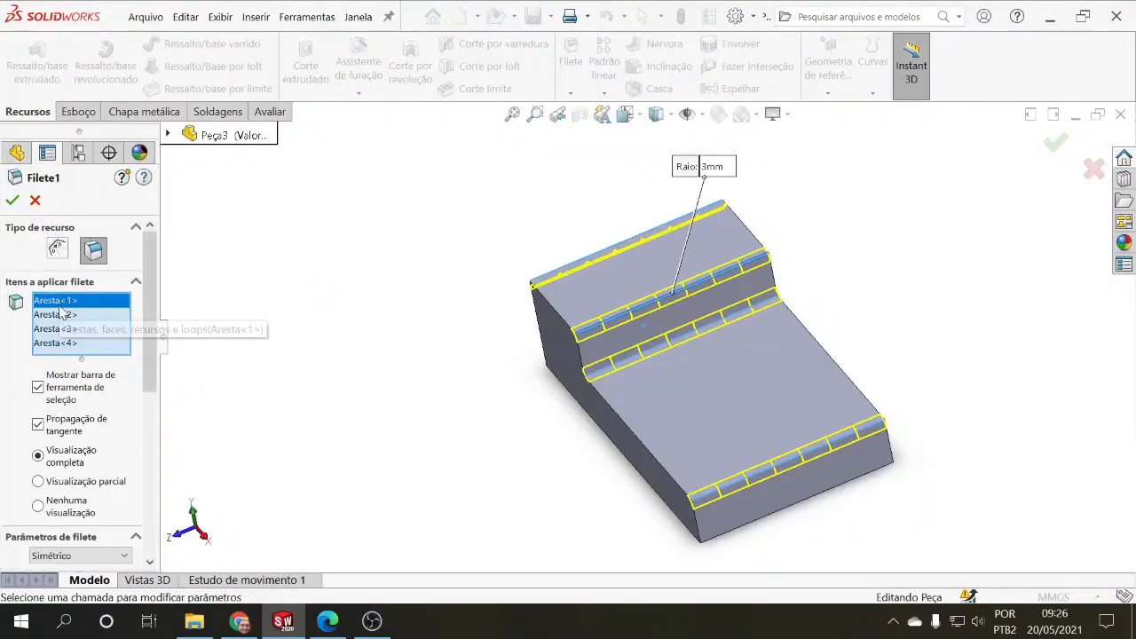
pyautogui.rightClick(60, 309)
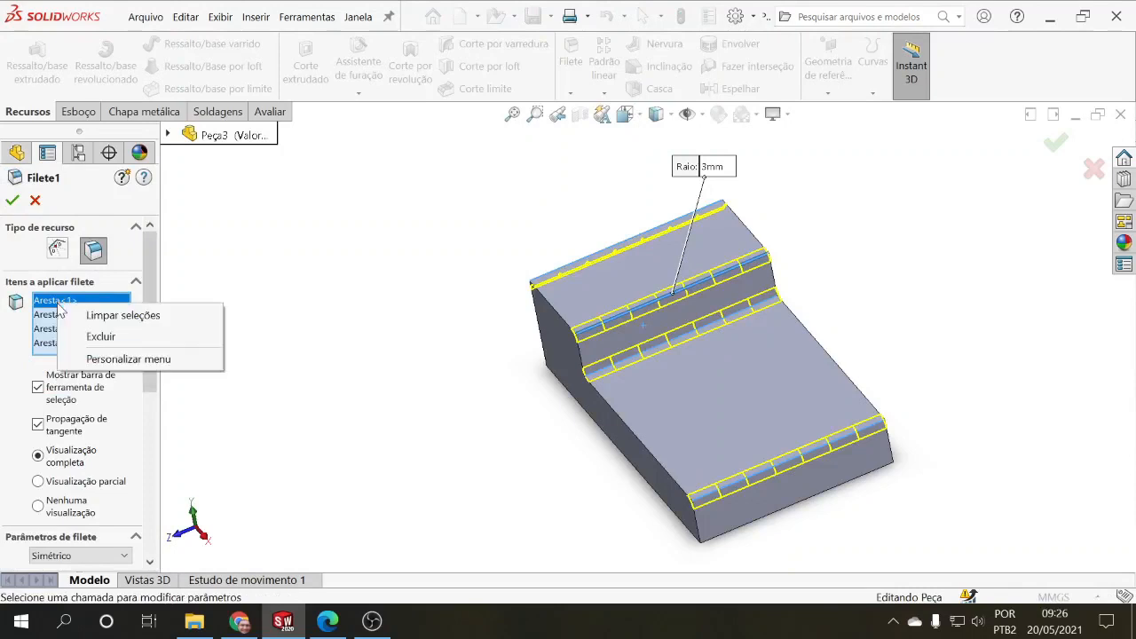
pyautogui.click(89, 317)
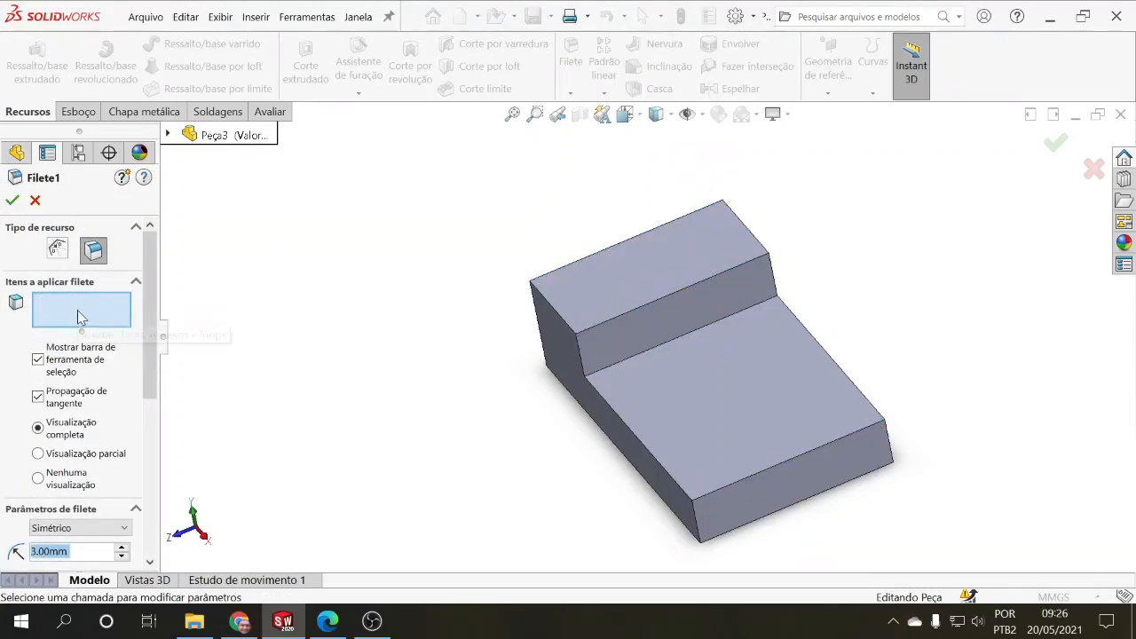
pyautogui.click(661, 286)
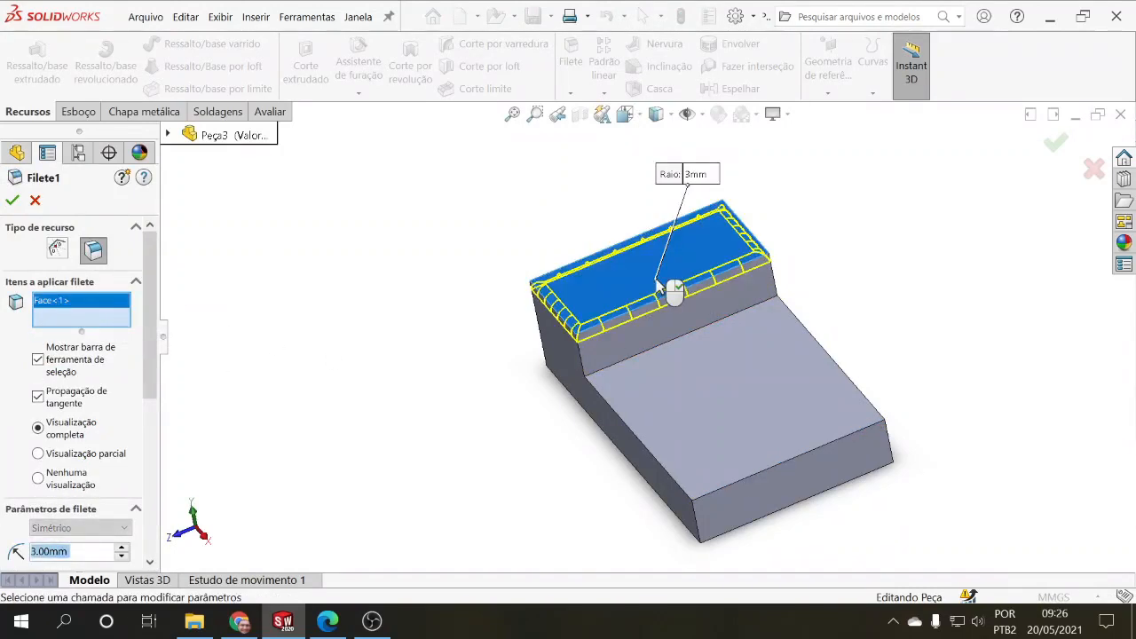
pyautogui.moveTo(420, 367); pyautogui.dragTo(477, 376, button='middle')
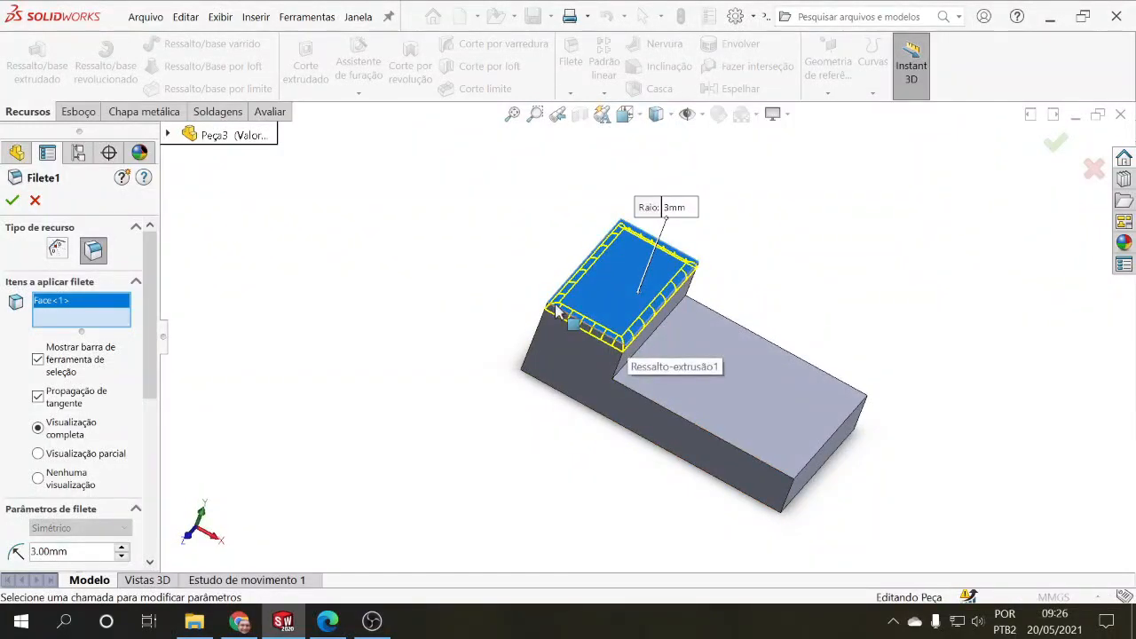
pyautogui.moveTo(482, 421); pyautogui.dragTo(453, 355, button='middle')
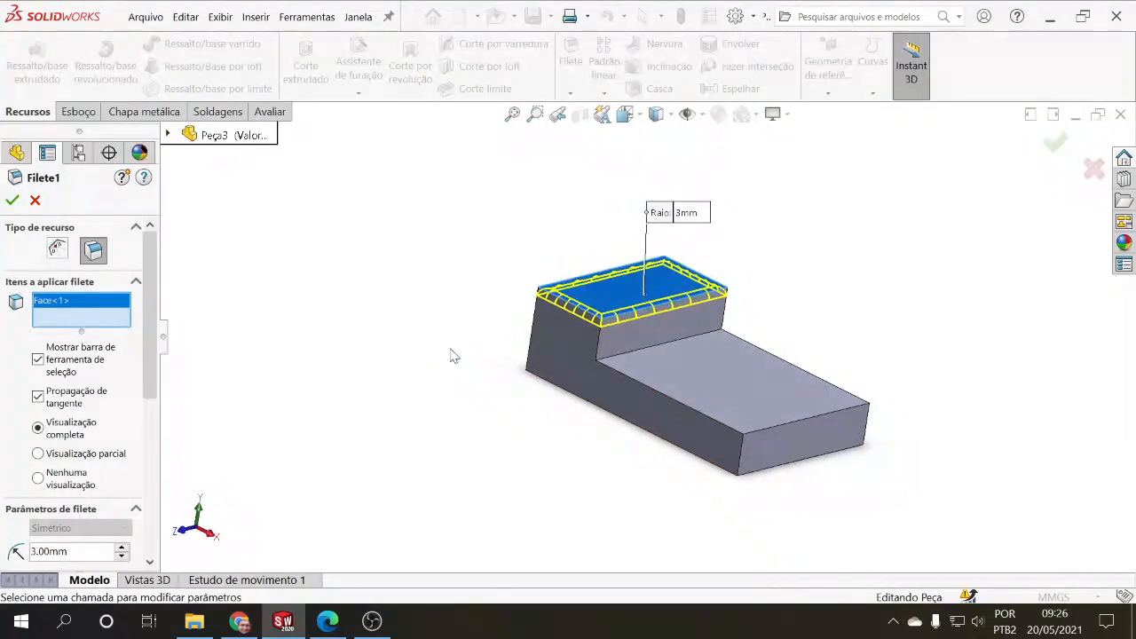
pyautogui.click(12, 199)
# Step: Add a second constant-size fillet on the lower section's top face with a 5 mm radius, and accept it
pyautogui.moveTo(347, 370); pyautogui.dragTo(340, 393, button='middle')
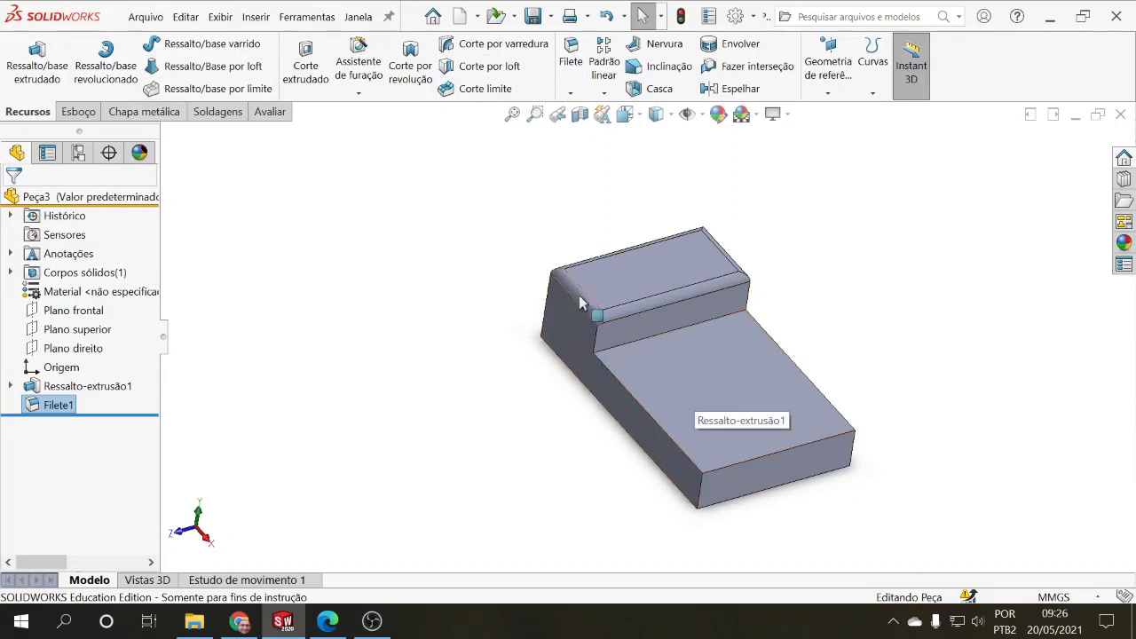
pyautogui.click(571, 60)
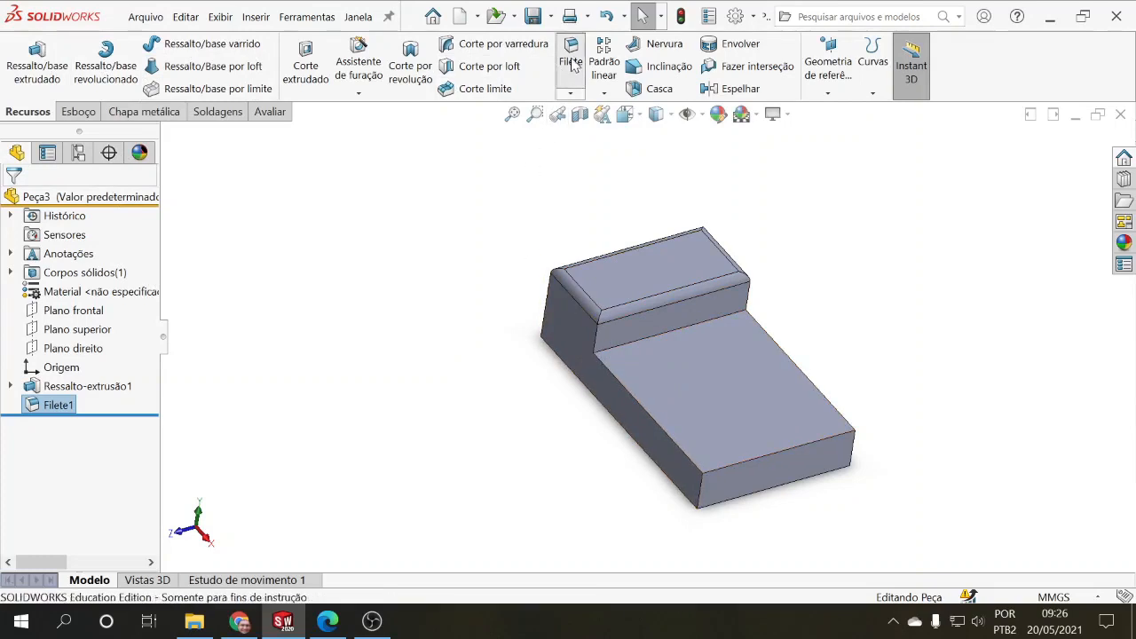
pyautogui.click(677, 390)
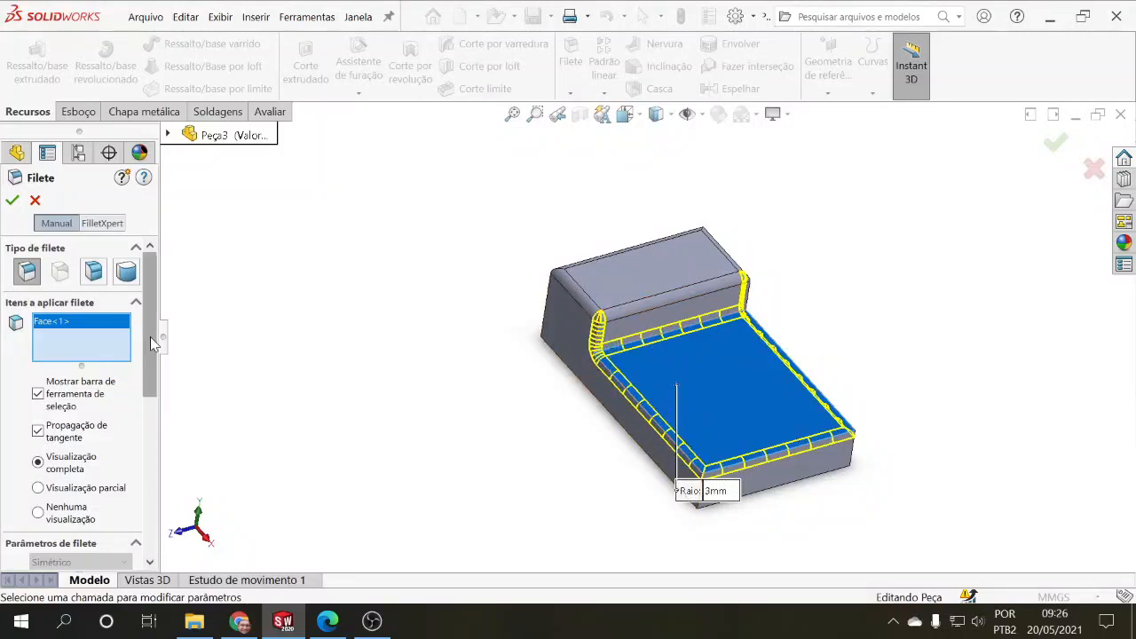
pyautogui.scroll(-3, 150, 336)
pyautogui.scroll(3, 150, 336)
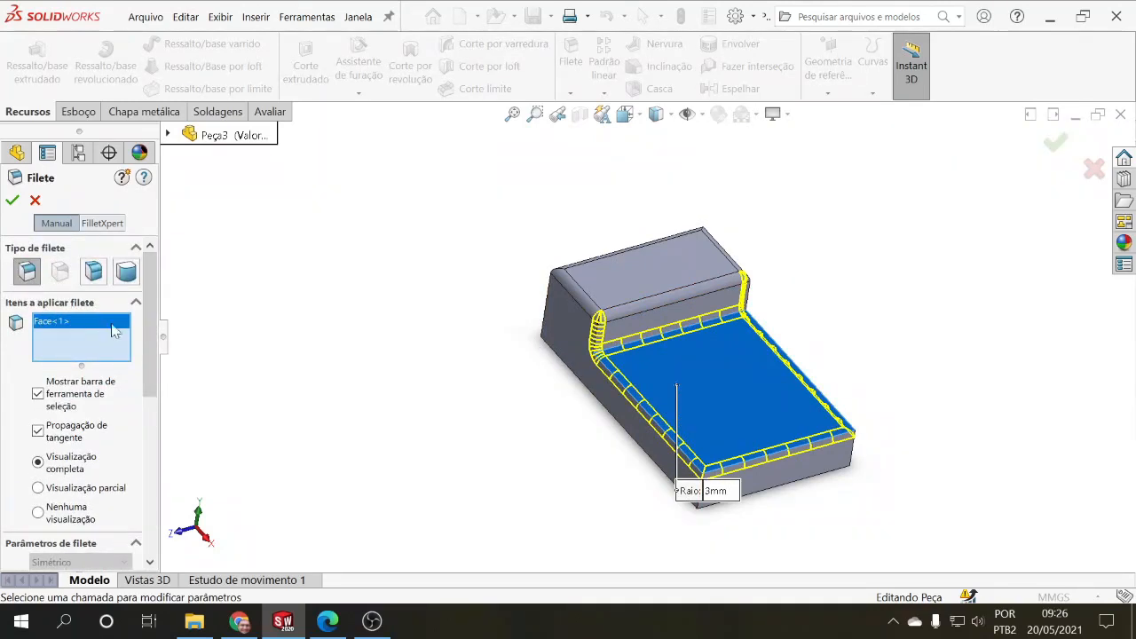
pyautogui.scroll(-3, 147, 344)
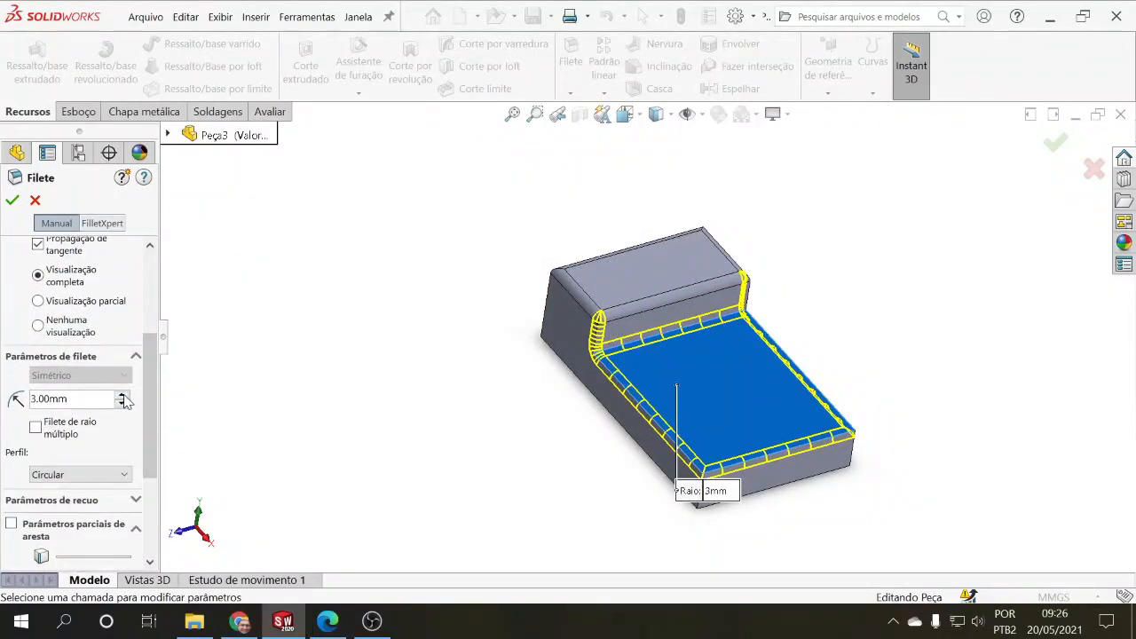
pyautogui.click(124, 396)
pyautogui.moveTo(76, 399); pyautogui.dragTo(30, 399)
pyautogui.write('5')
pyautogui.press('Return')
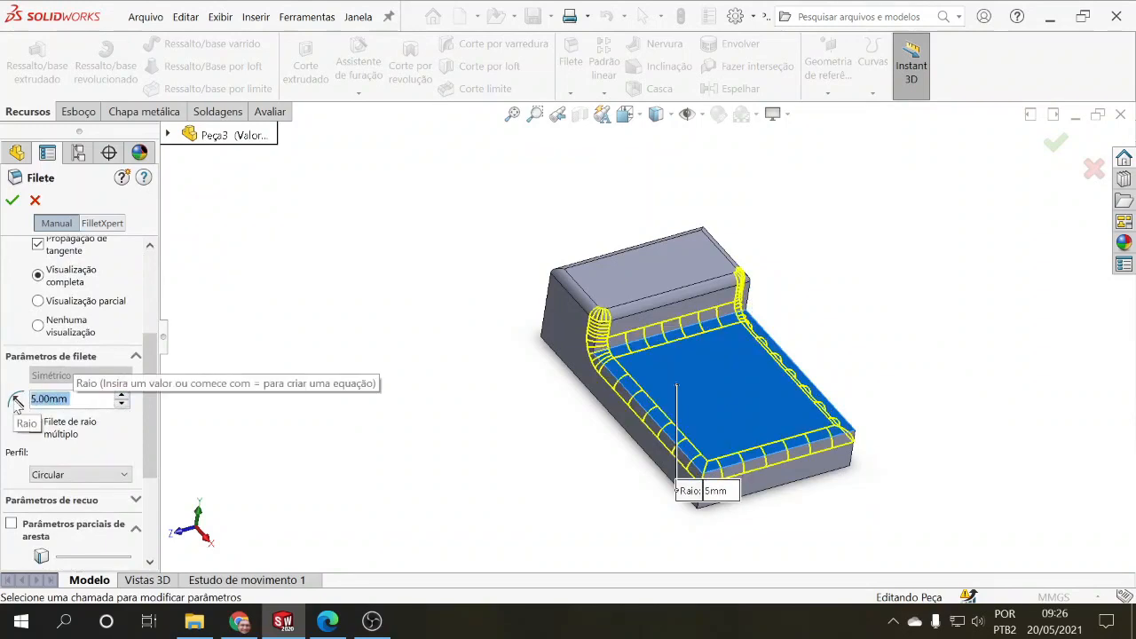
pyautogui.click(11, 200)
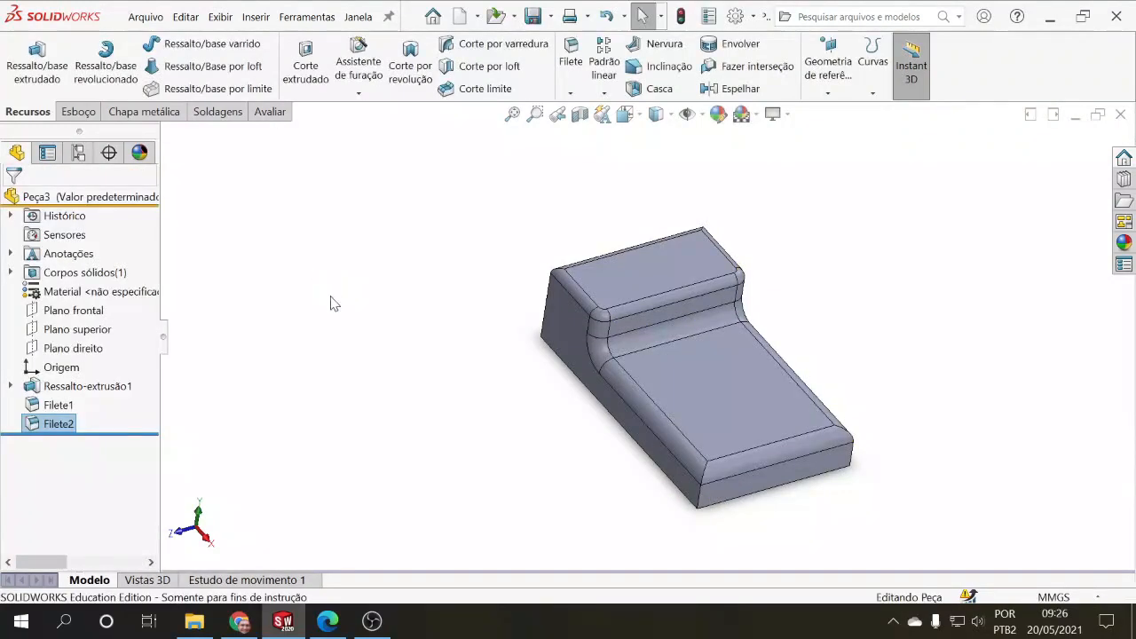
# Step: Open Filete2 for editing and clear the lower section's face from its items to fillet
pyautogui.moveTo(409, 300); pyautogui.dragTo(393, 316, button='middle')
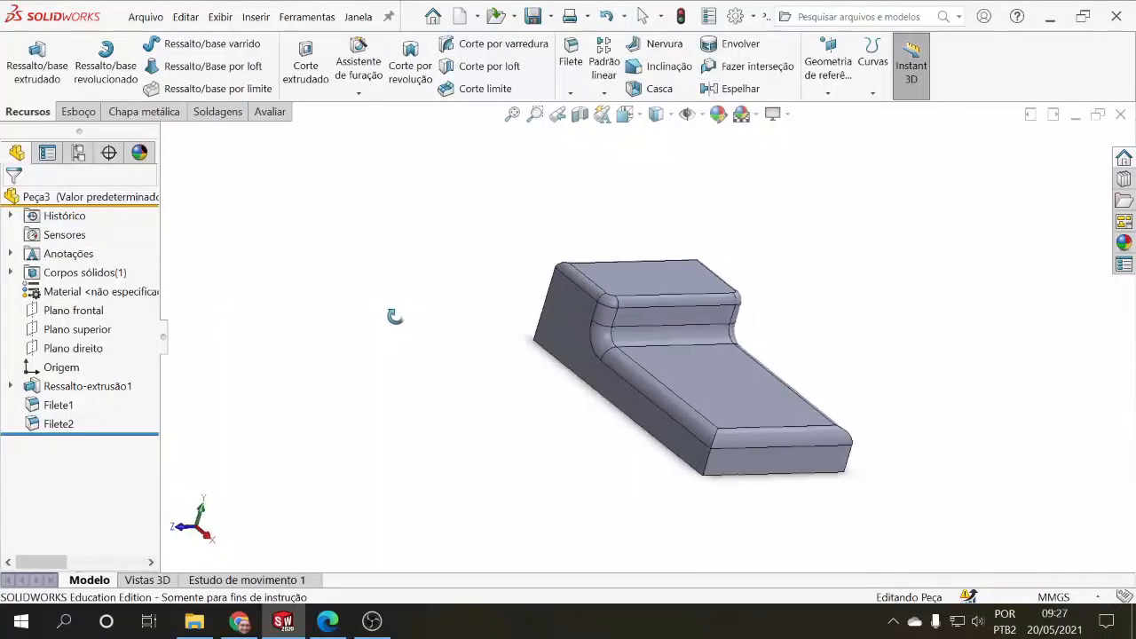
pyautogui.click(58, 423)
pyautogui.click(60, 376)
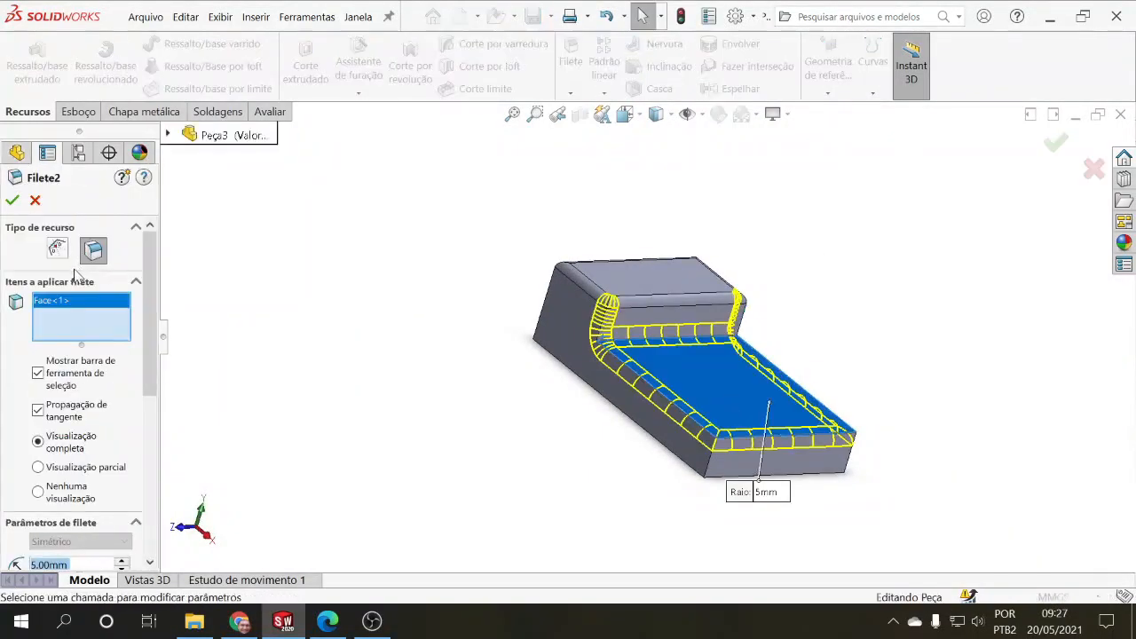
pyautogui.click(74, 297)
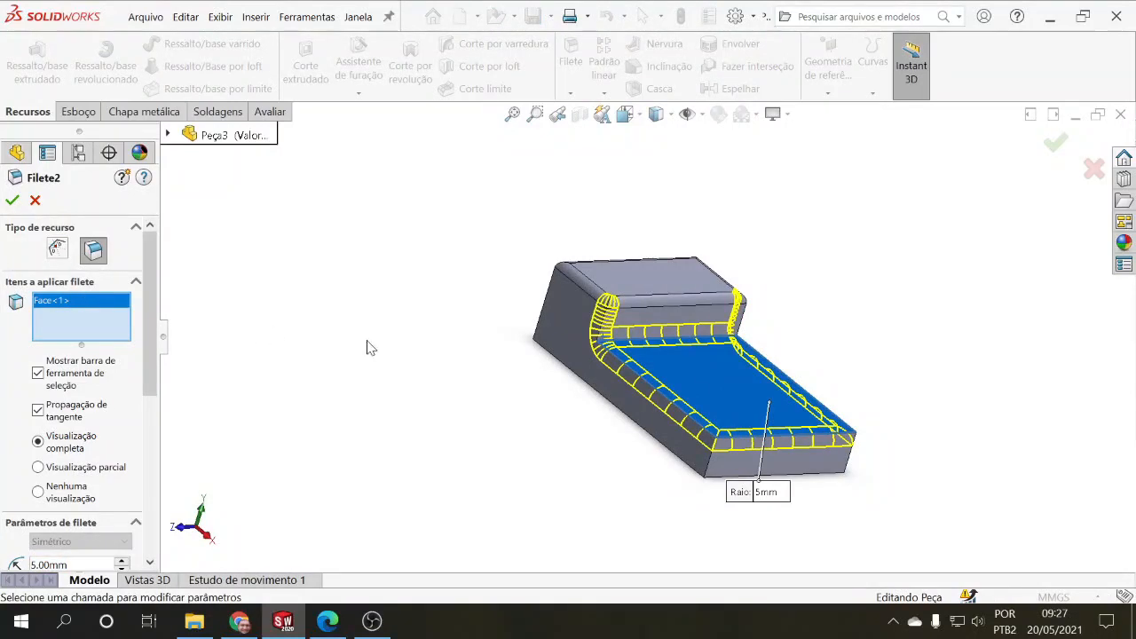
pyautogui.rightClick(73, 312)
pyautogui.click(106, 317)
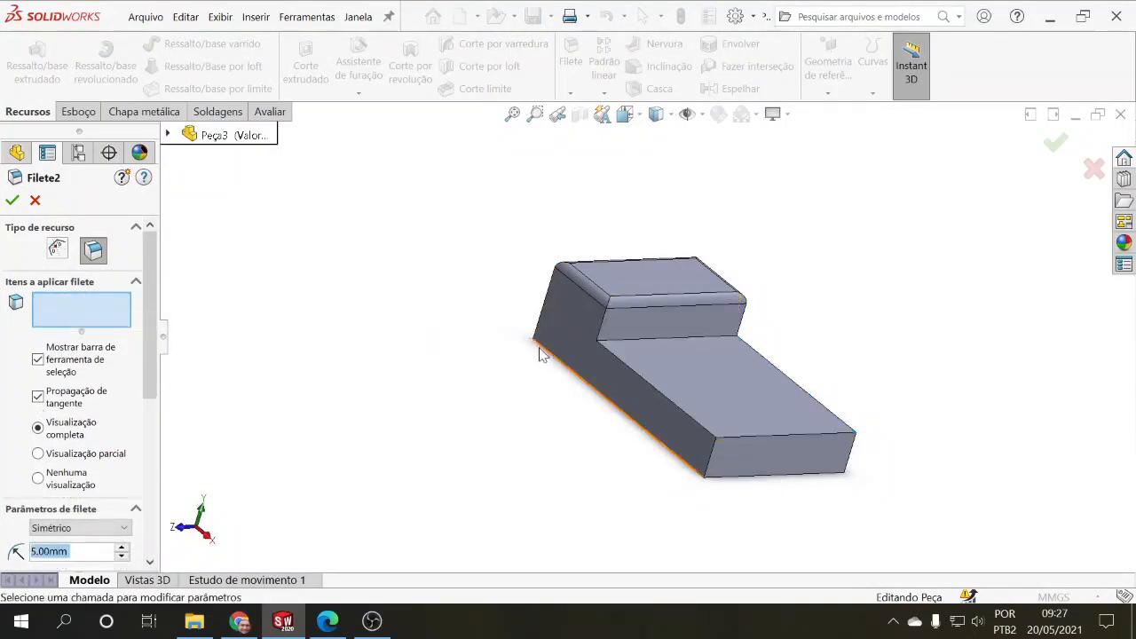
# Step: Apply Filete2 to the lower section's two long top edges and the raised section's two vertical edges at the step, and accept the change
pyautogui.click(611, 338)
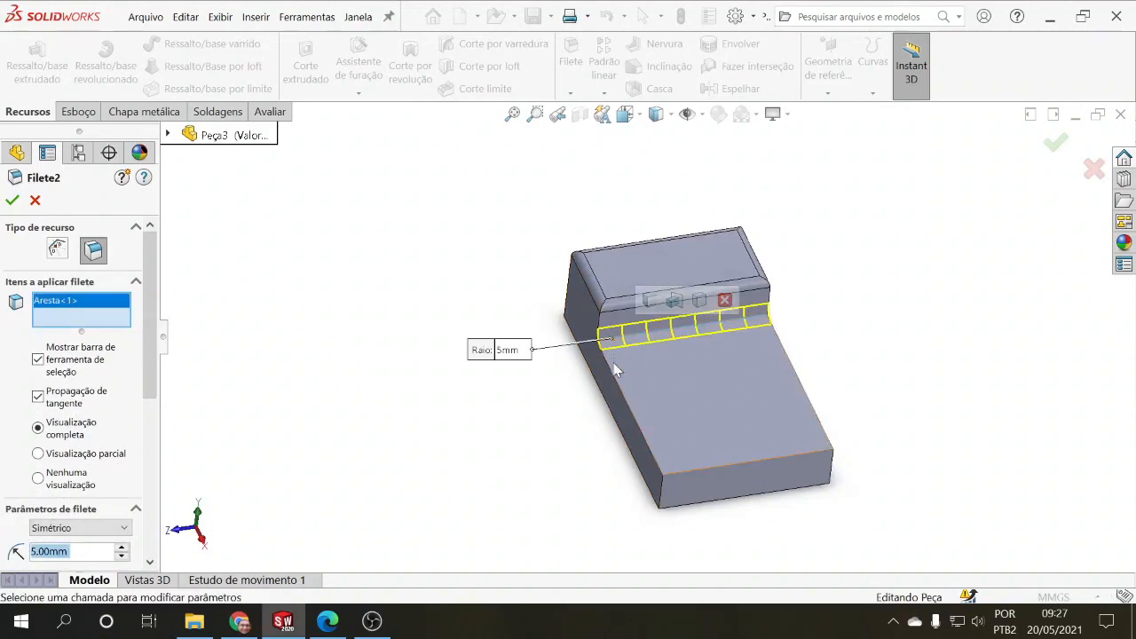
pyautogui.click(611, 376)
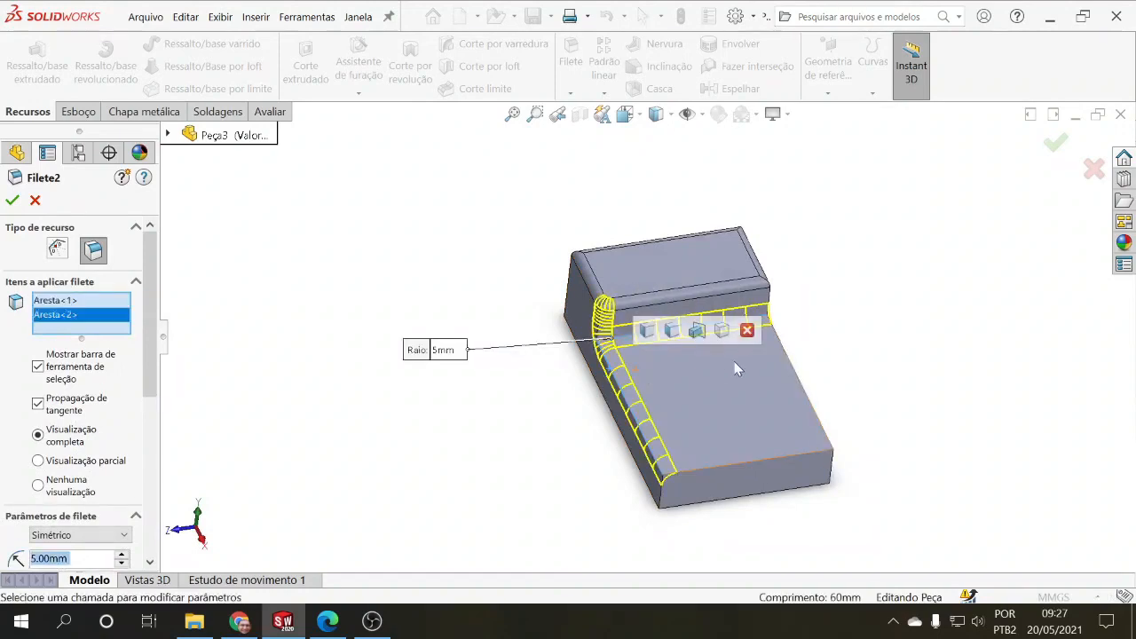
pyautogui.click(786, 355)
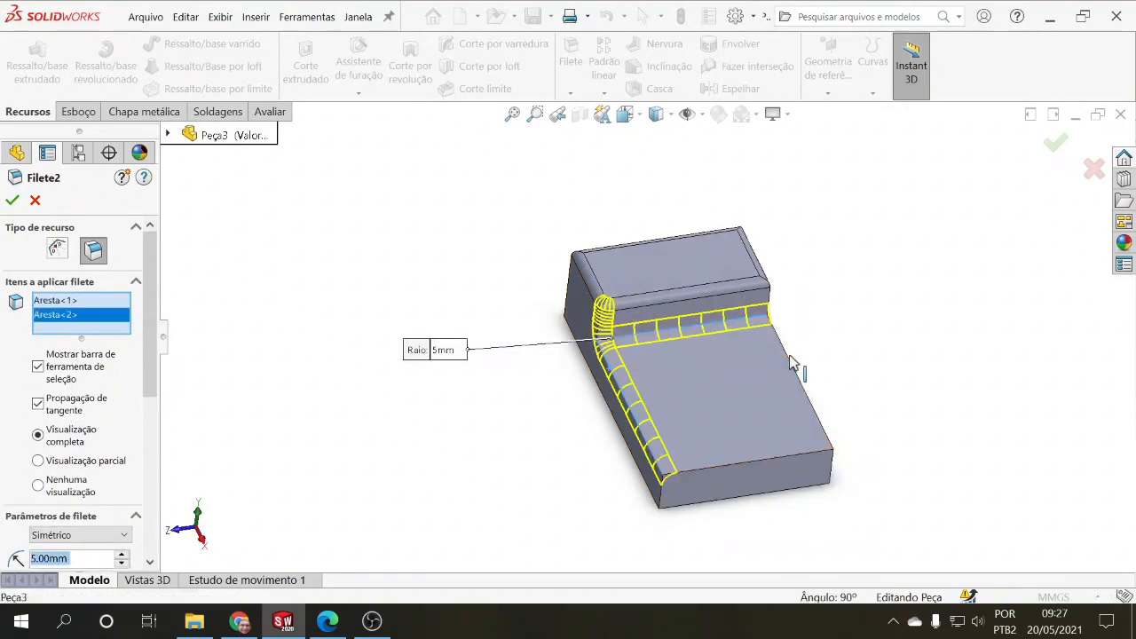
pyautogui.click(675, 336)
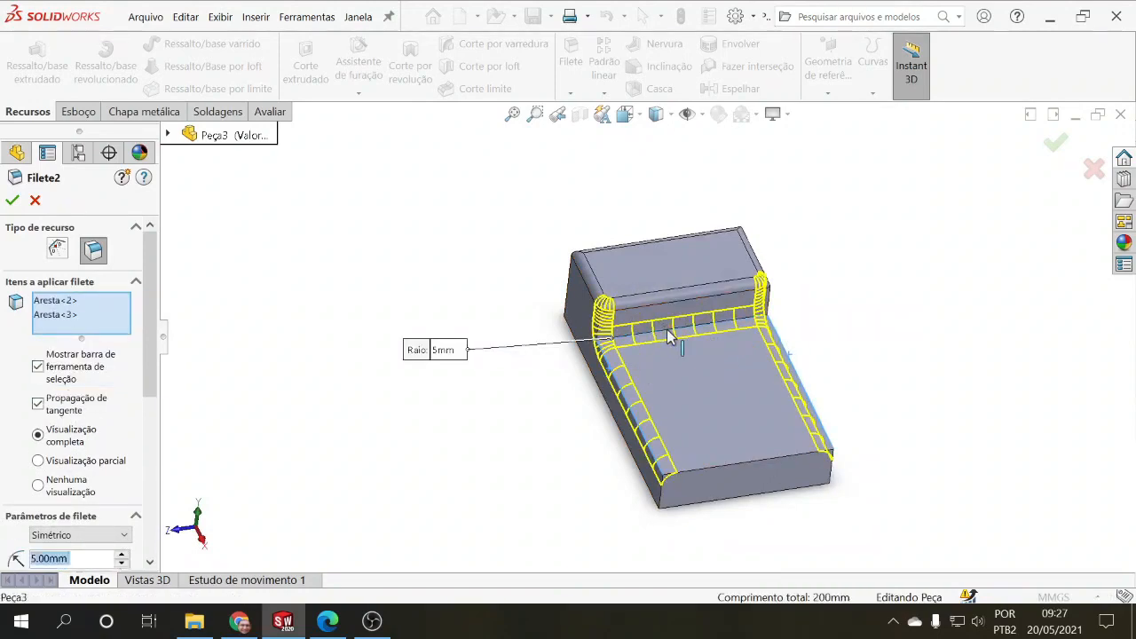
pyautogui.click(600, 334)
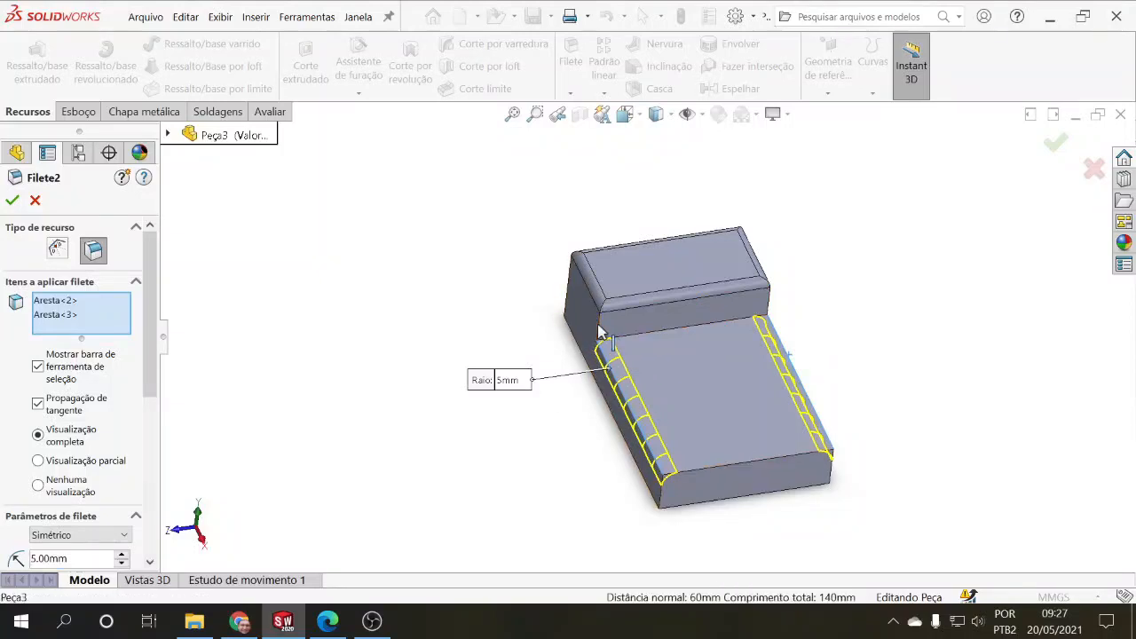
pyautogui.click(769, 308)
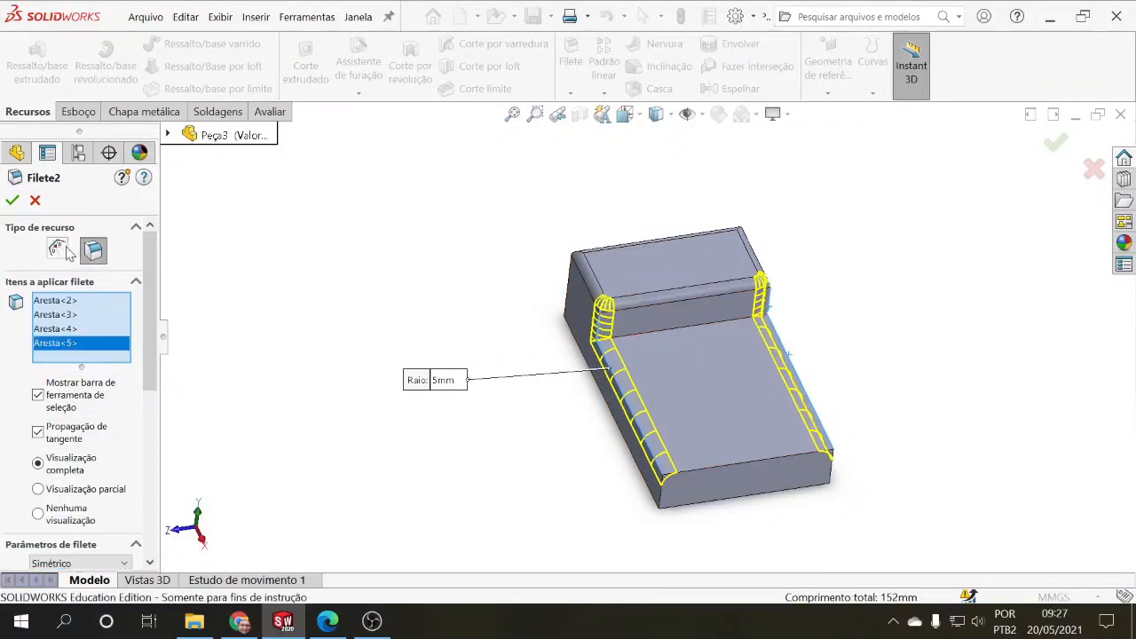
pyautogui.click(12, 201)
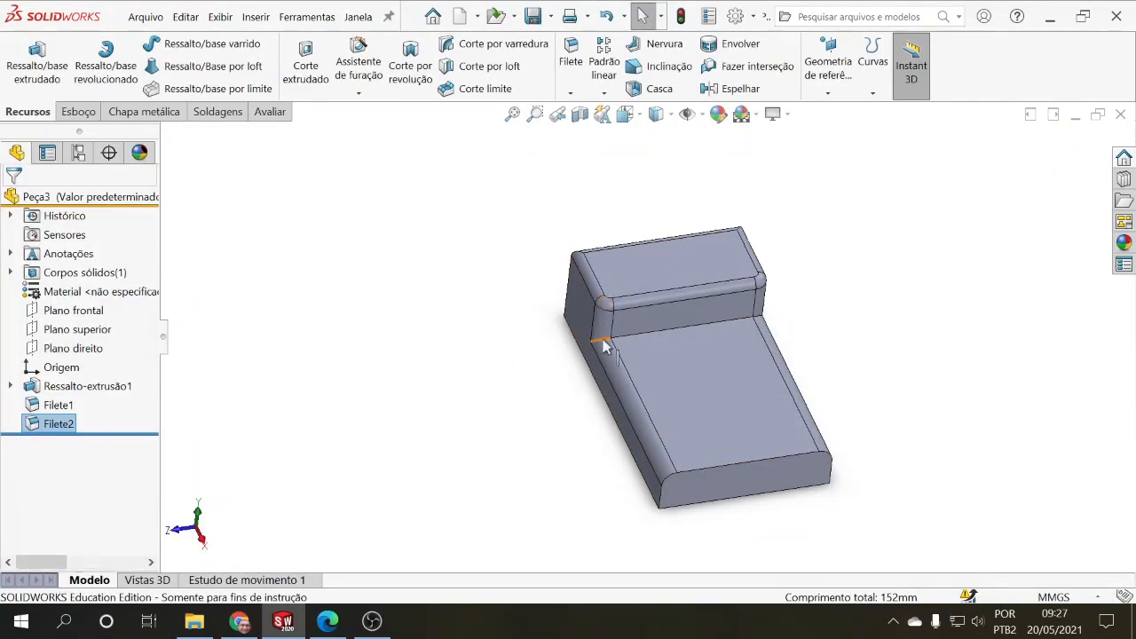
# Step: Add a constant-size fillet with a 7 mm radius on the inner corner edge between the raised and lower sections, and accept it
pyautogui.click(571, 62)
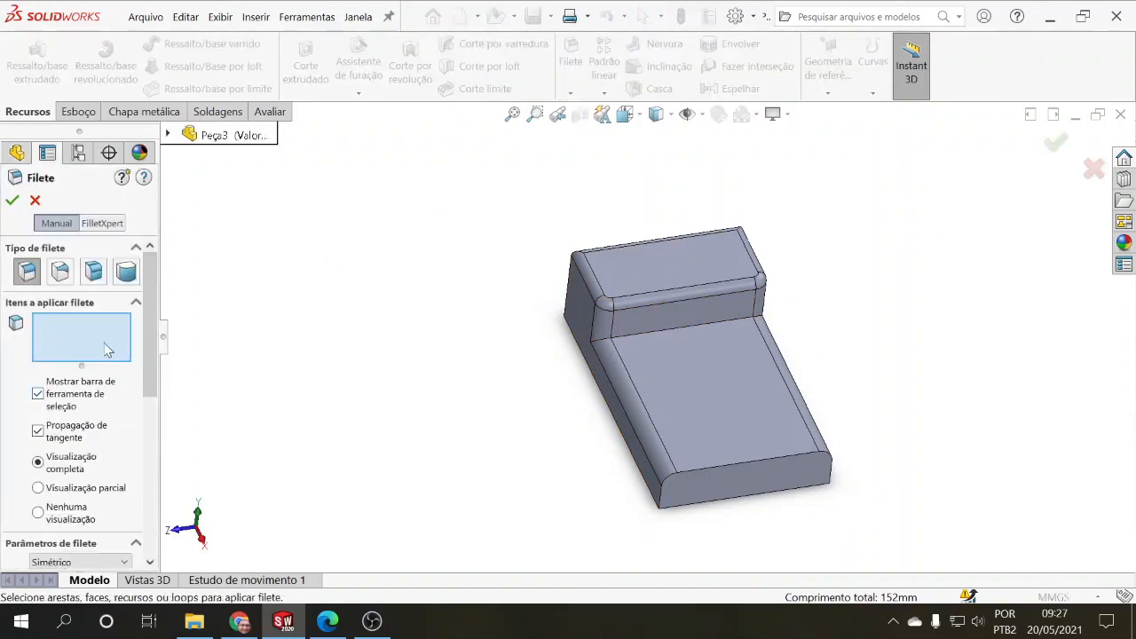
pyautogui.click(677, 335)
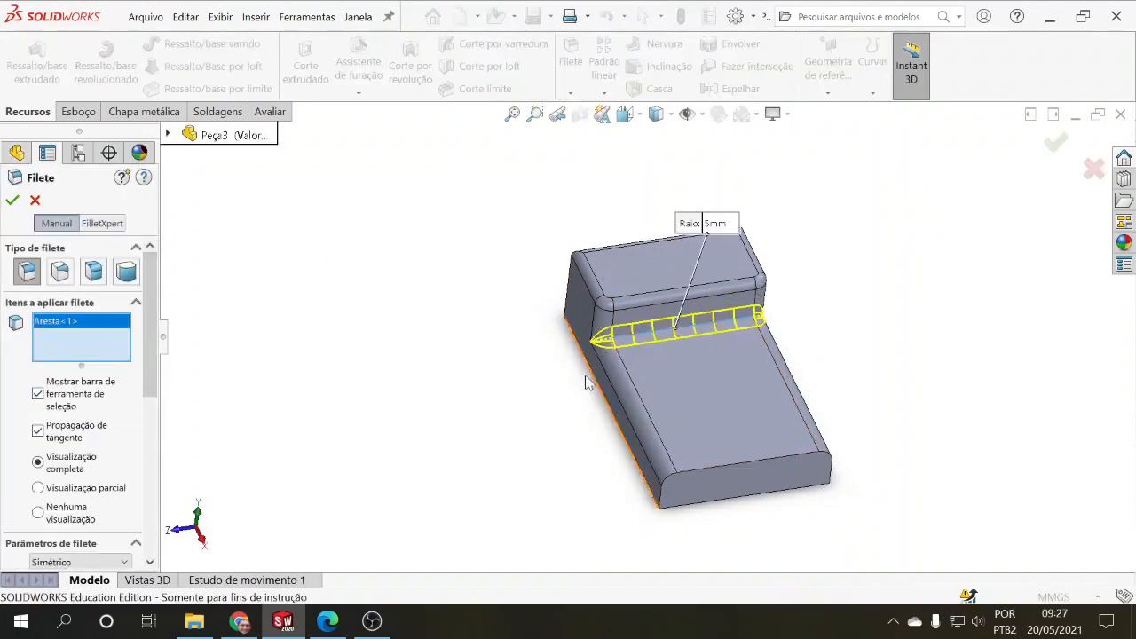
pyautogui.moveTo(452, 393); pyautogui.dragTo(493, 336, button='middle')
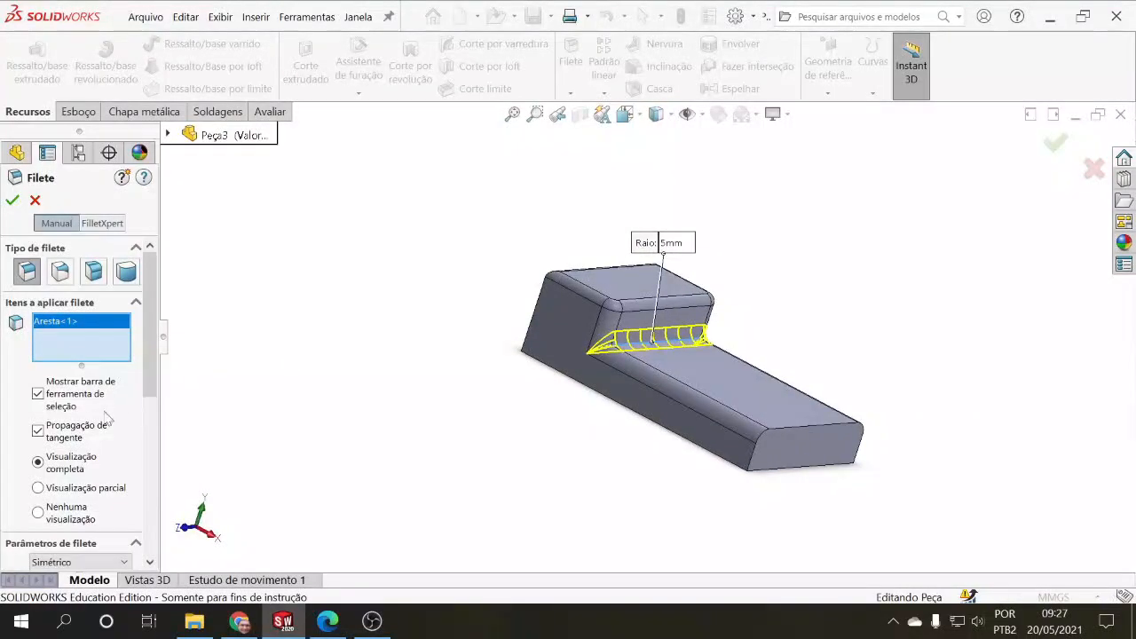
pyautogui.scroll(-3, 54, 443)
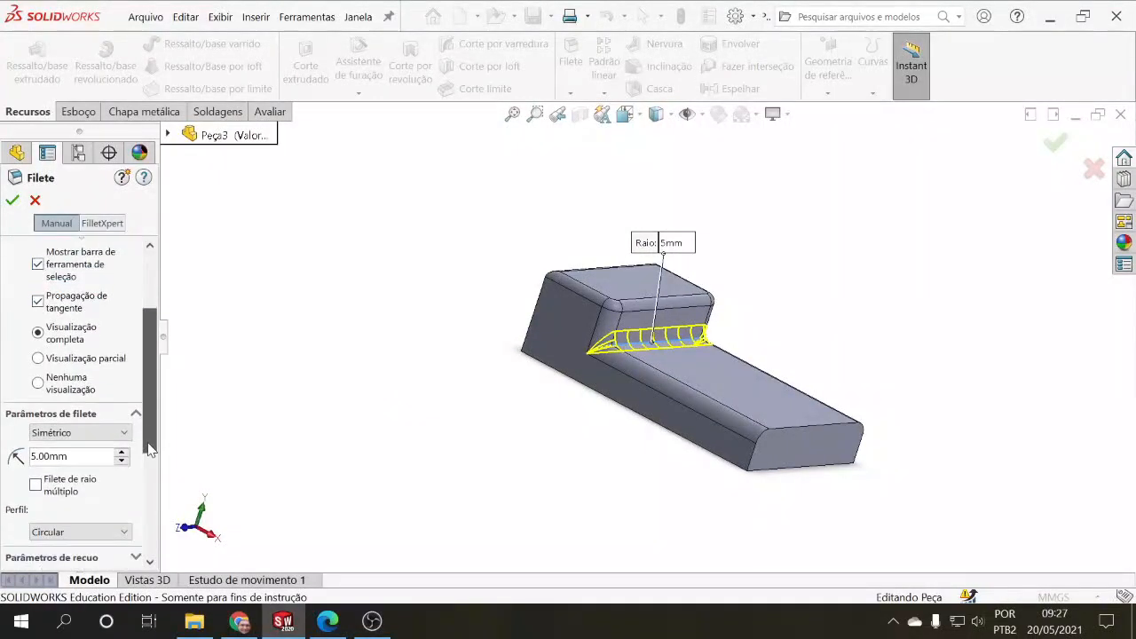
pyautogui.doubleClick(37, 456)
pyautogui.write('7')
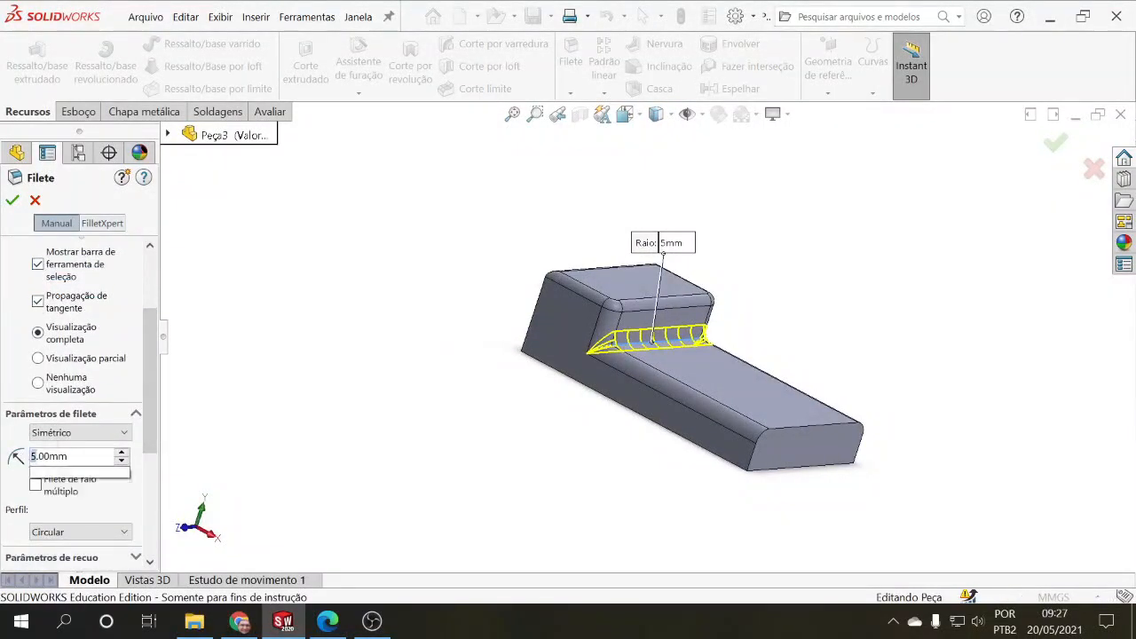
pyautogui.press('Return')
pyautogui.click(12, 203)
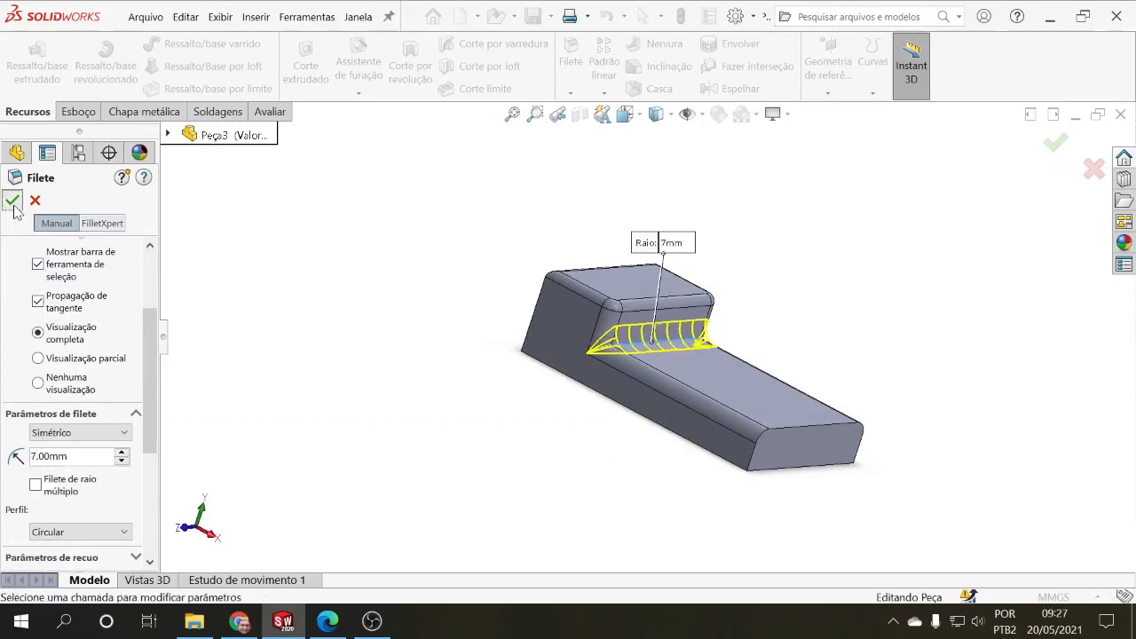
# Step: Start a Chanfro feature on the raised section's top edge that faces the lower section
pyautogui.moveTo(429, 325); pyautogui.dragTo(397, 354, button='middle')
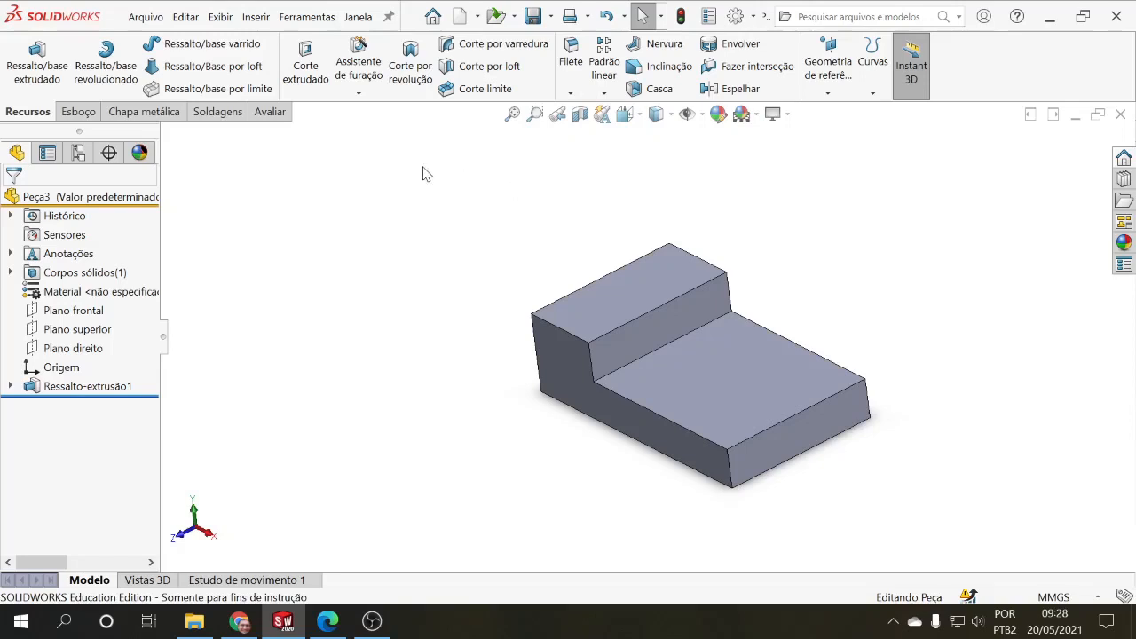
pyautogui.click(91, 115)
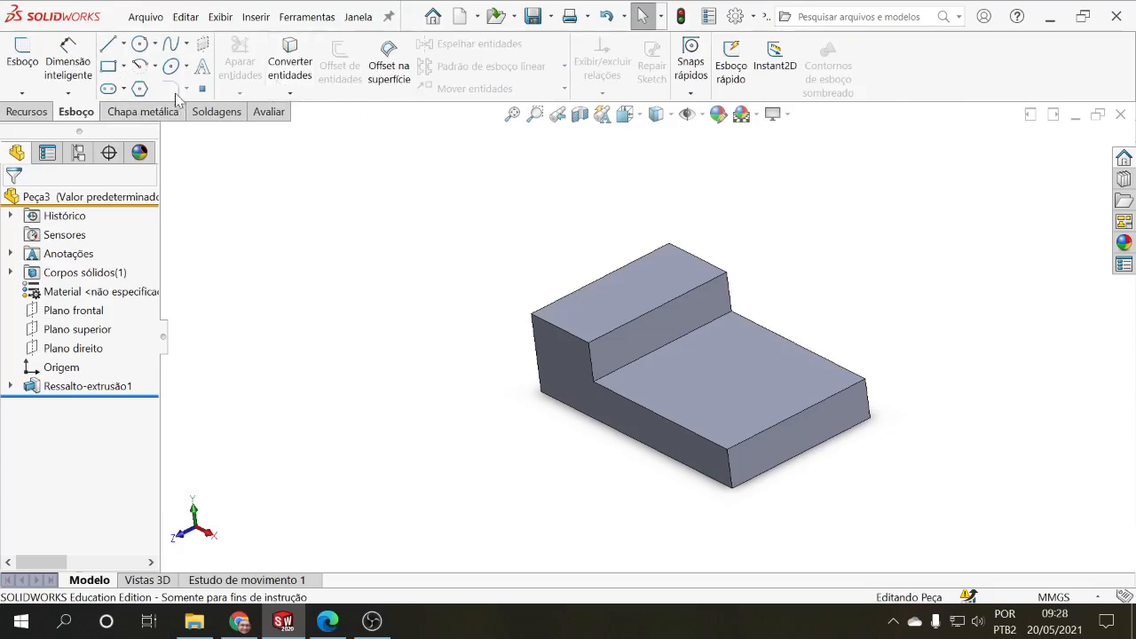
pyautogui.click(26, 112)
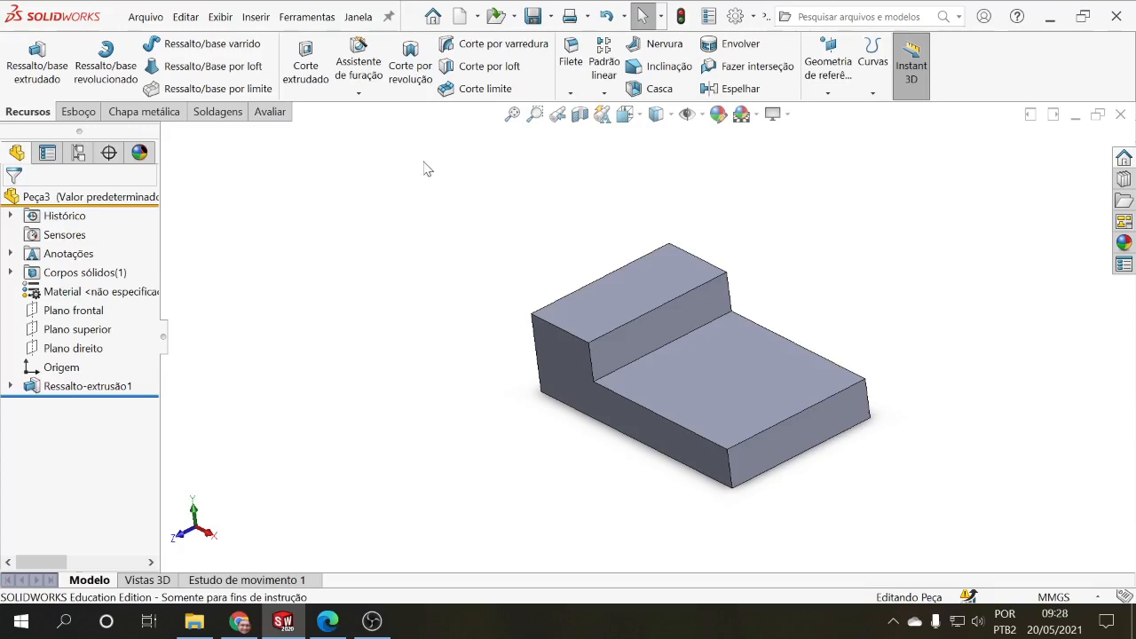
pyautogui.click(570, 94)
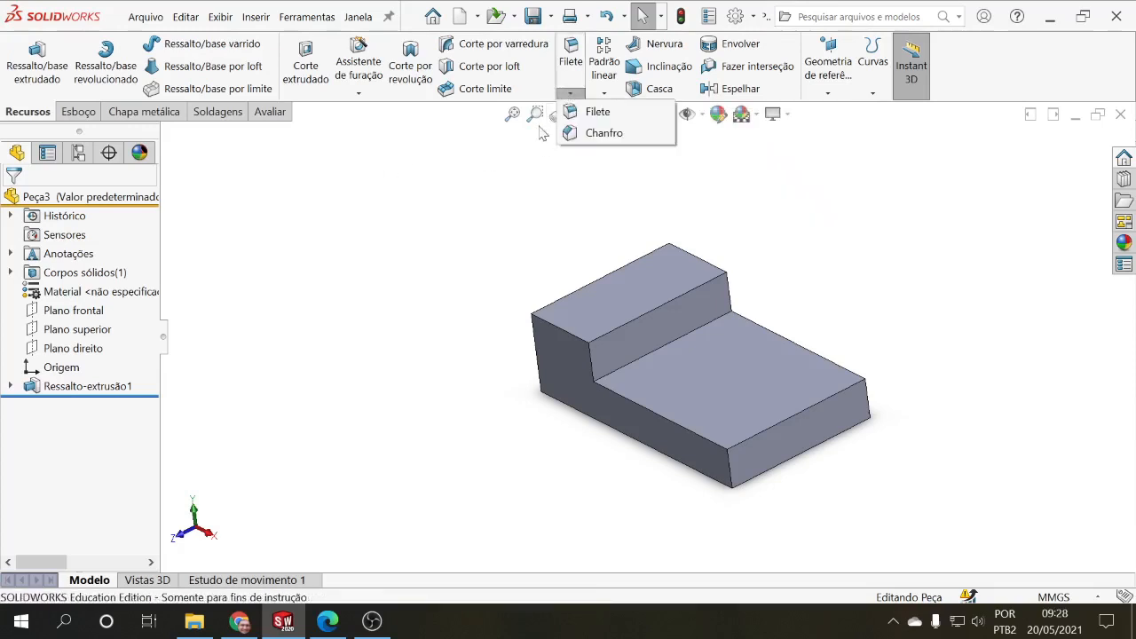
pyautogui.click(573, 94)
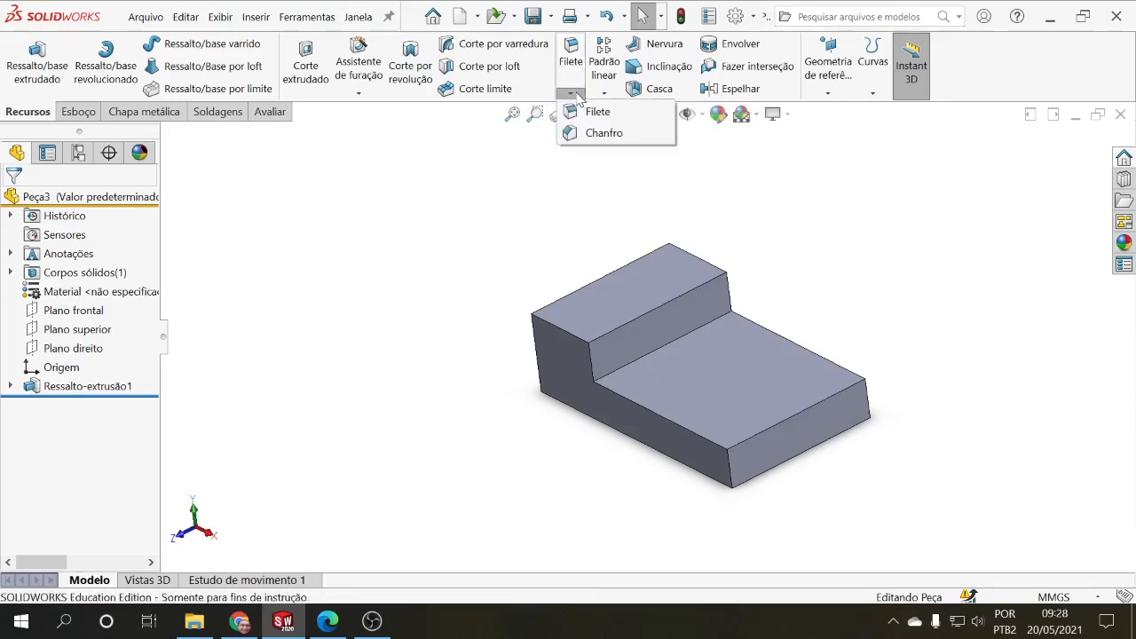
pyautogui.click(597, 133)
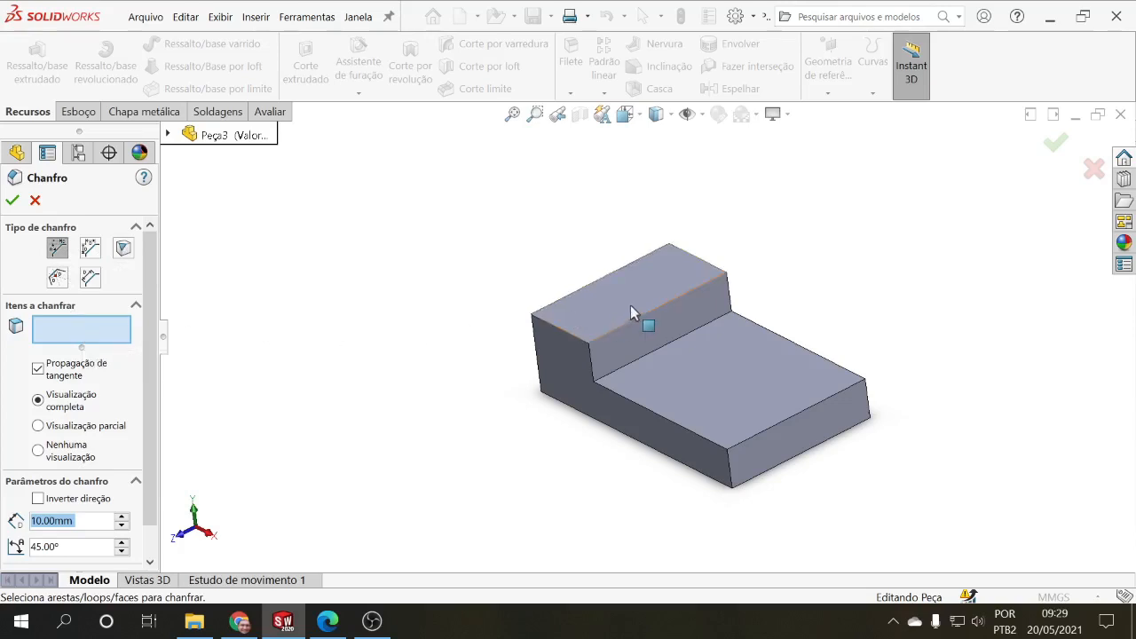
pyautogui.click(667, 309)
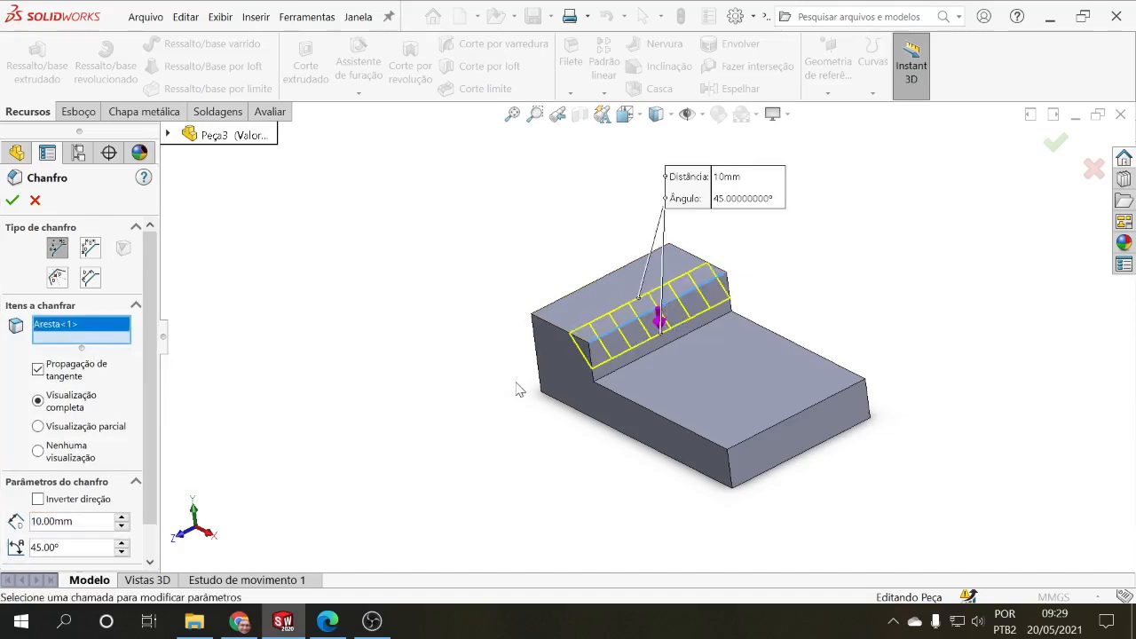
pyautogui.moveTo(521, 390); pyautogui.dragTo(530, 359, button='middle')
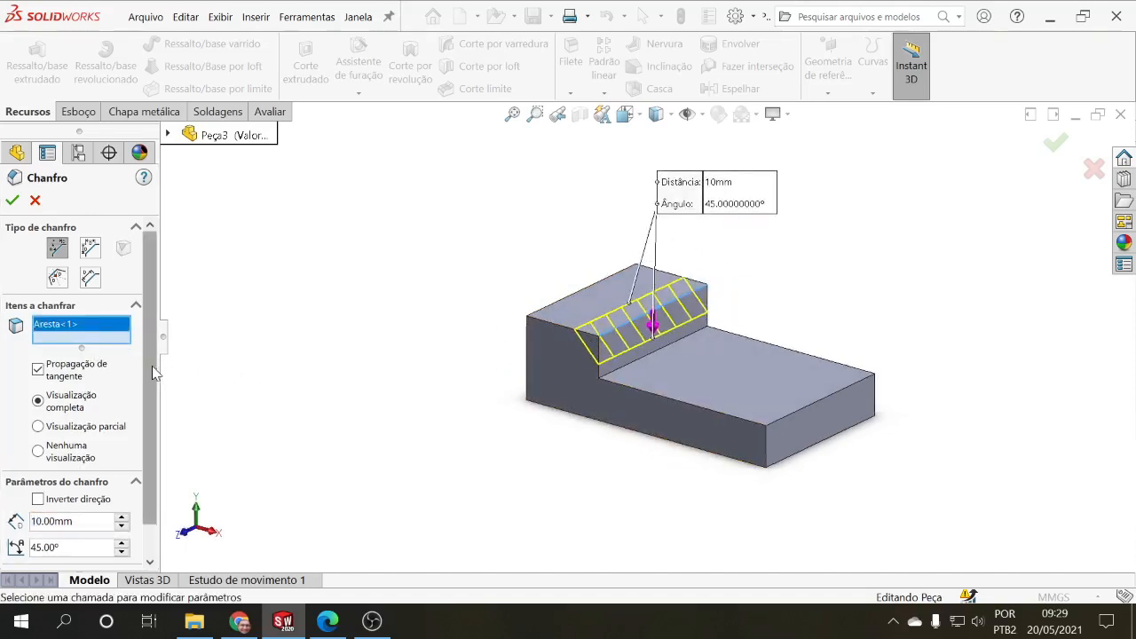
# Step: Set the chamfer distance to 5 mm
pyautogui.scroll(-2, 156, 413)
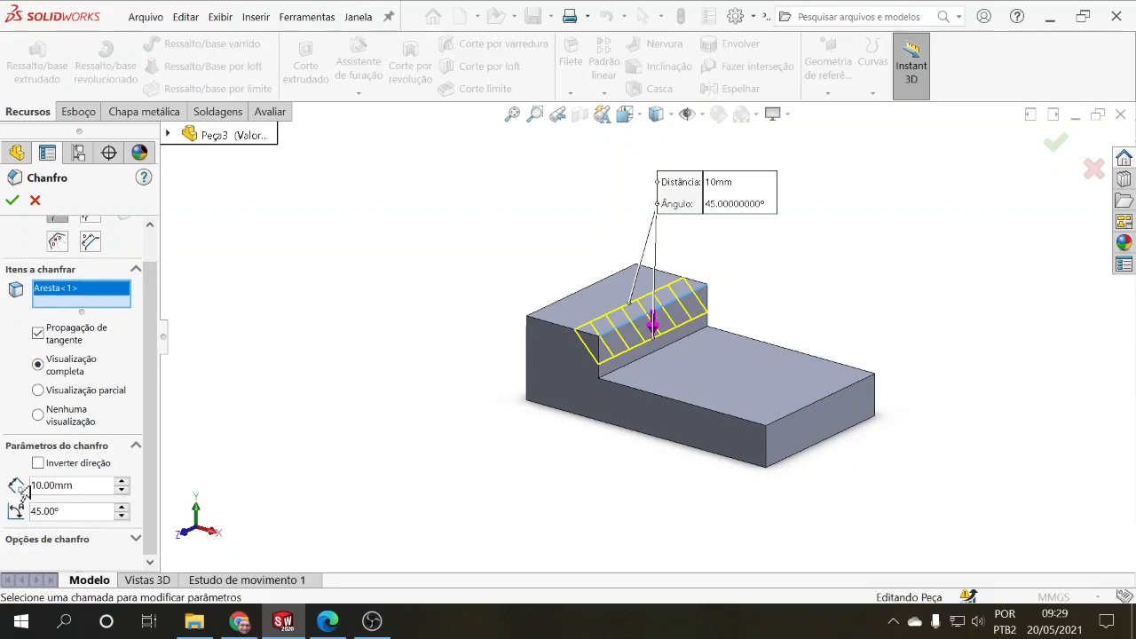
pyautogui.rightClick(73, 484)
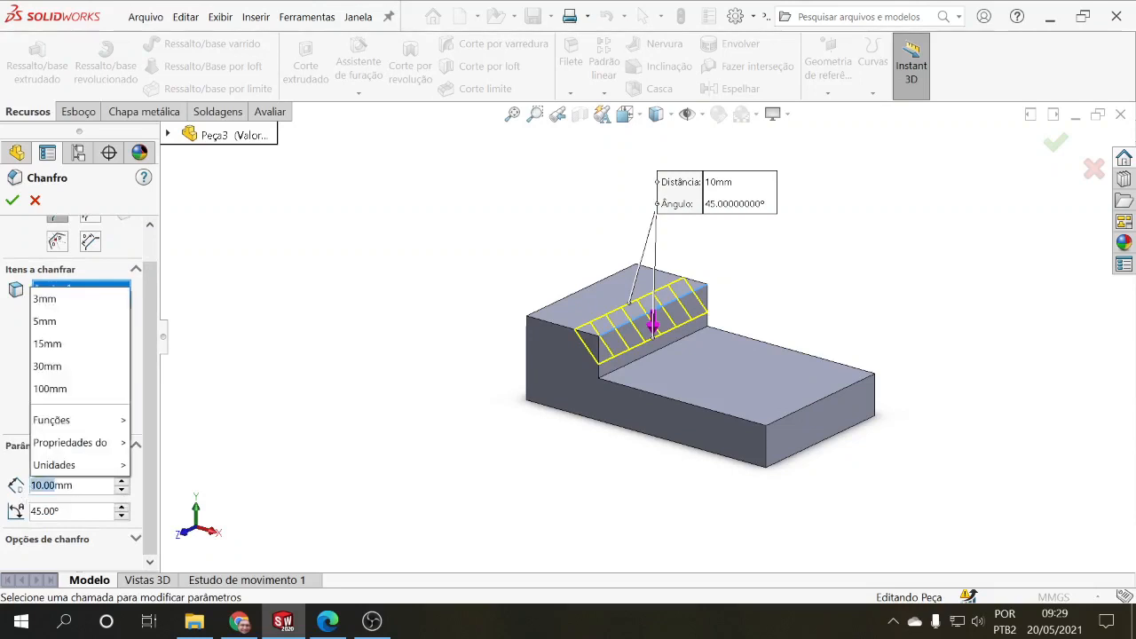
pyautogui.click(69, 505)
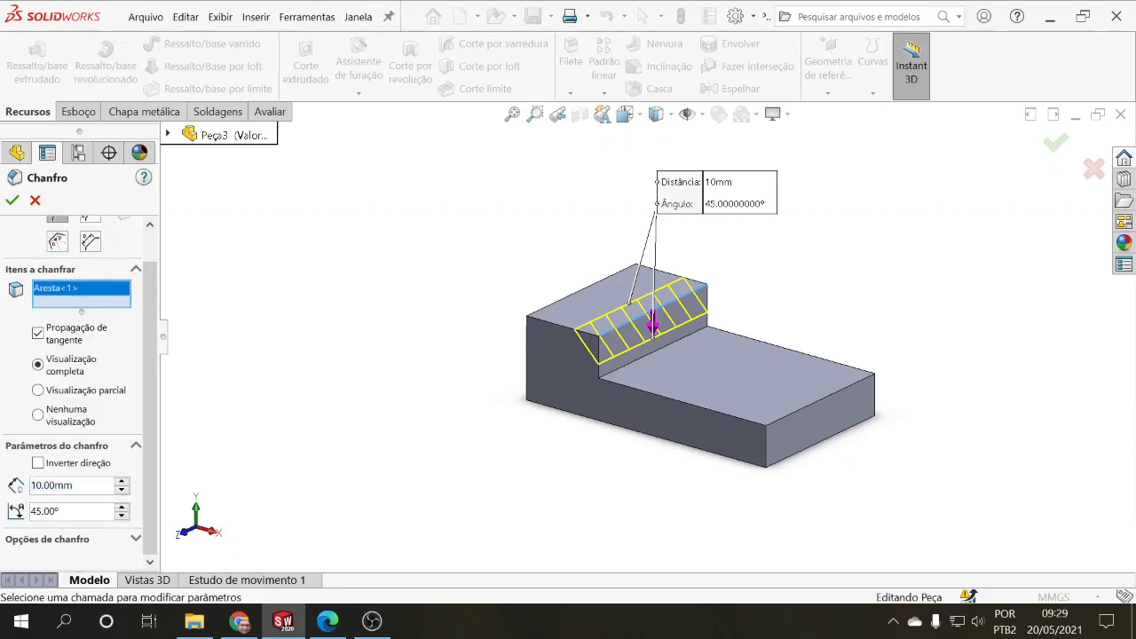
pyautogui.click(73, 485)
pyautogui.click(73, 485)
pyautogui.moveTo(42, 486); pyautogui.dragTo(18, 491)
pyautogui.press('Return')
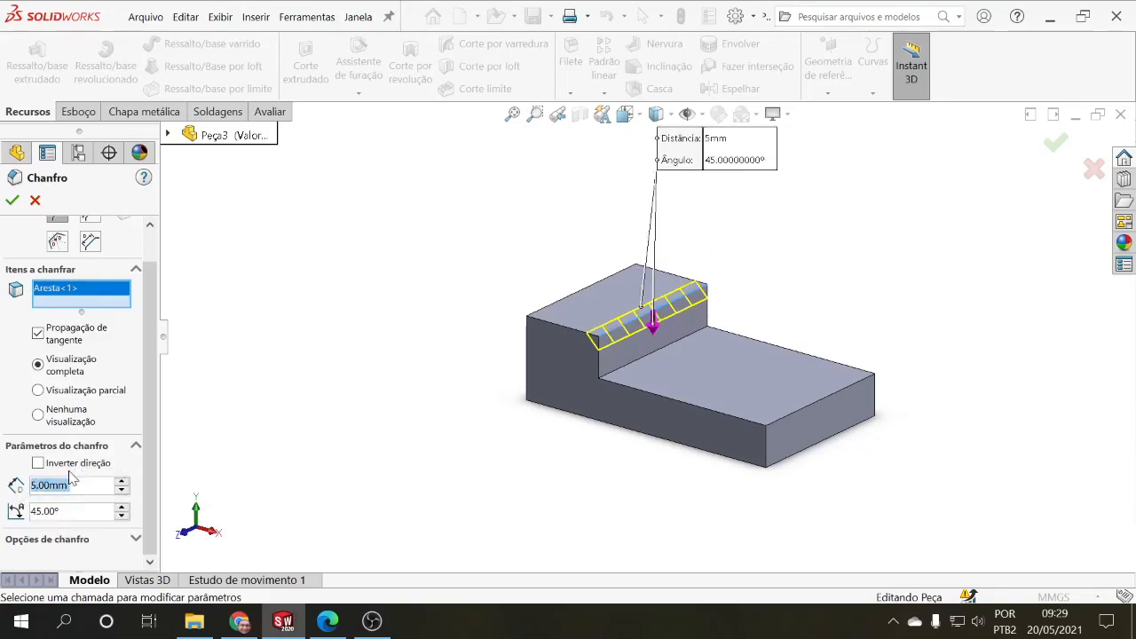
# Step: Set the chamfer angle to 20° and toggle its direction reversal on and off several times to compare both orientations
pyautogui.press('Tab')
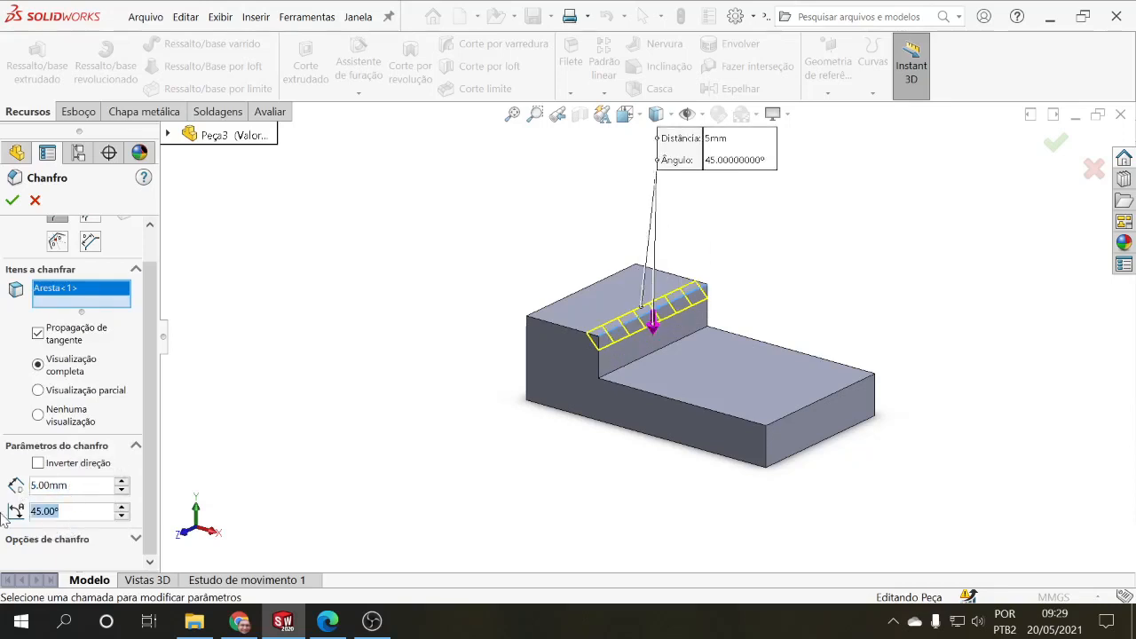
pyautogui.write('20')
pyautogui.press('Return')
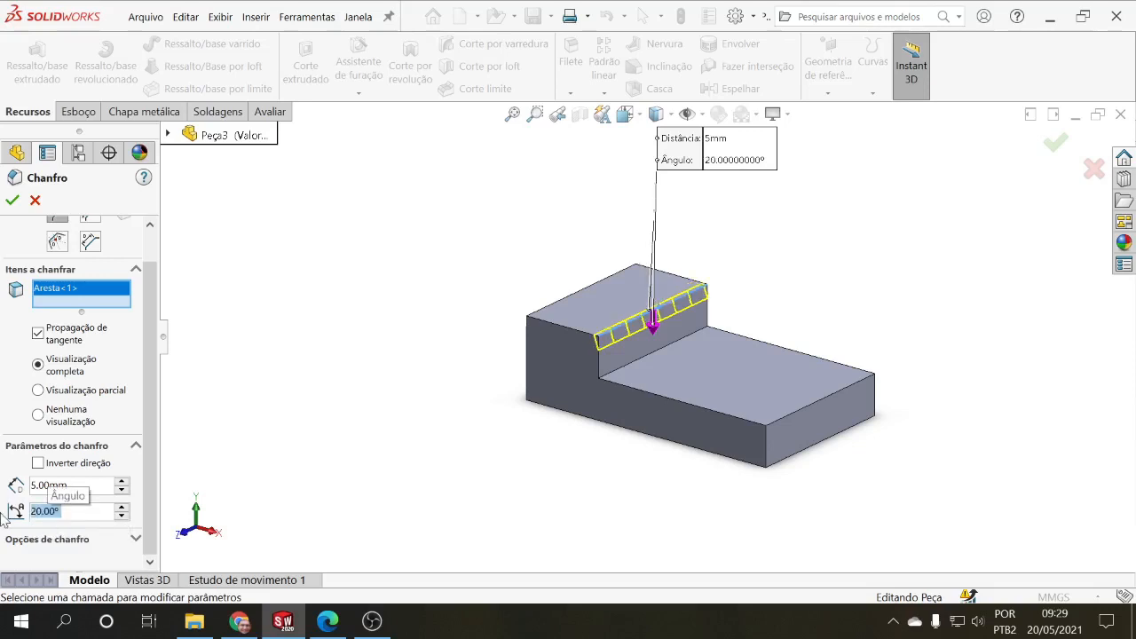
pyautogui.click(39, 463)
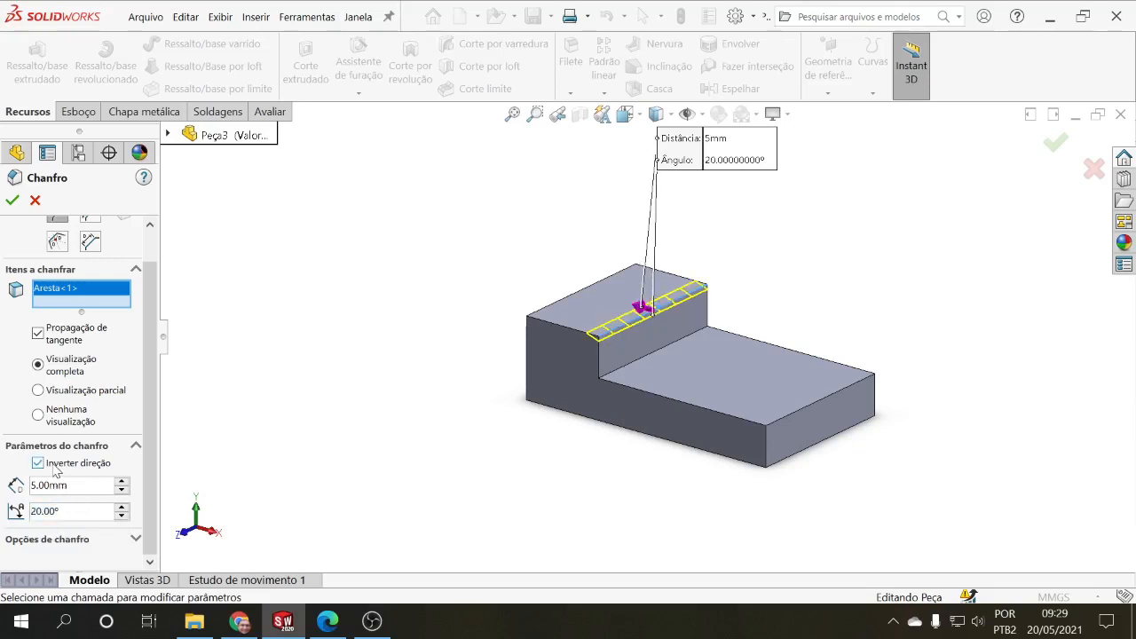
pyautogui.click(54, 466)
pyautogui.click(53, 466)
pyautogui.click(53, 466)
pyautogui.click(54, 465)
pyautogui.click(53, 467)
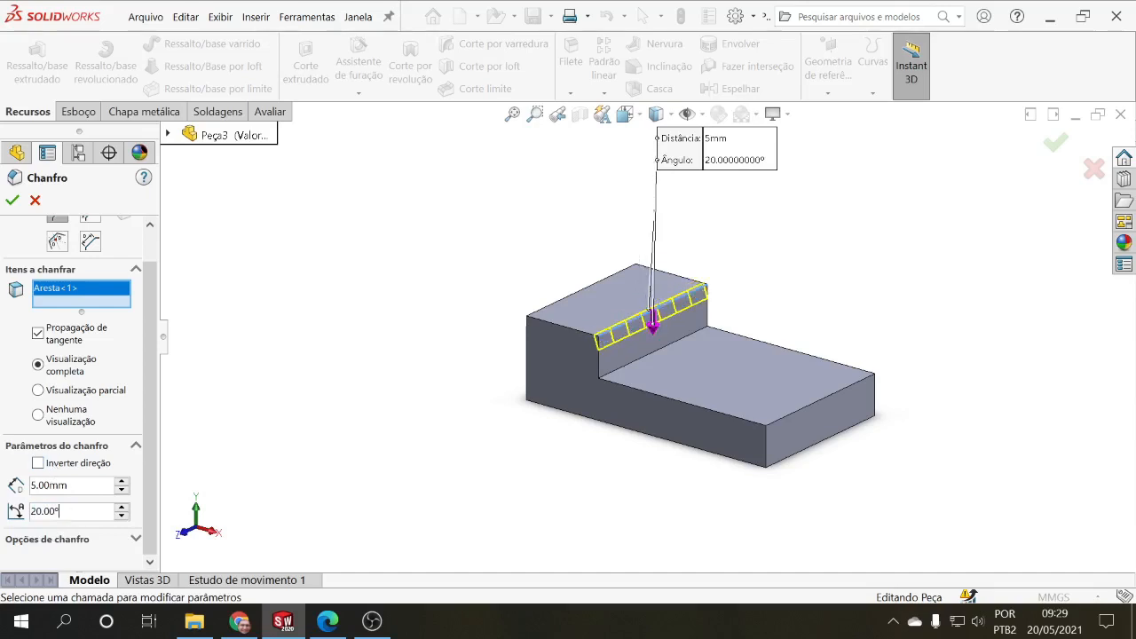
# Step: Set the chamfer angle to 45°
pyautogui.write('45')
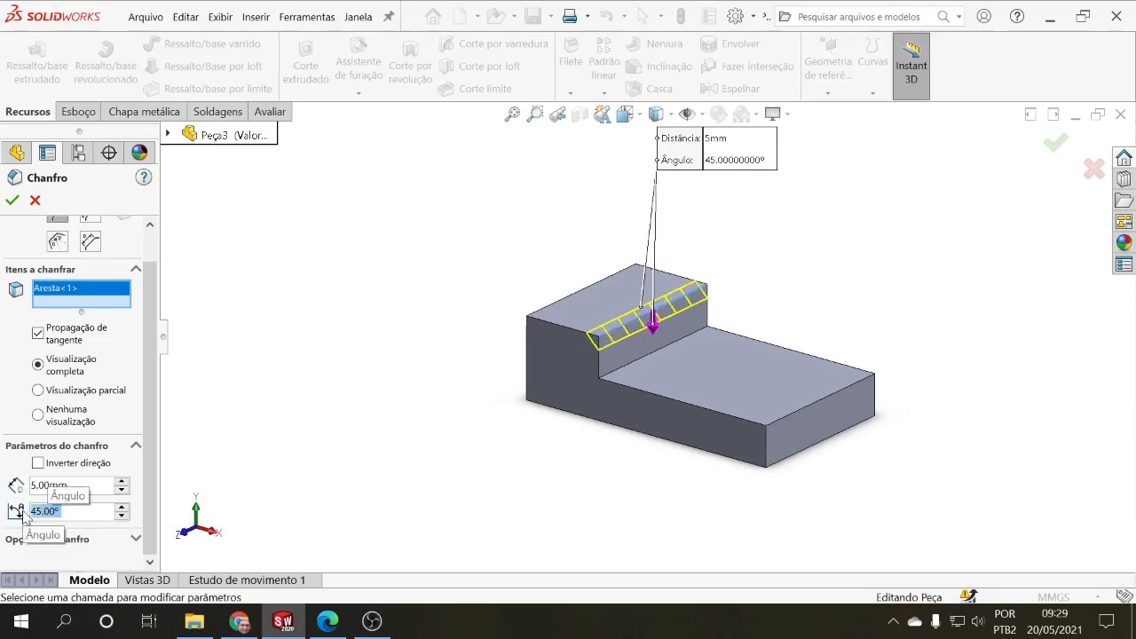
pyautogui.click(68, 470)
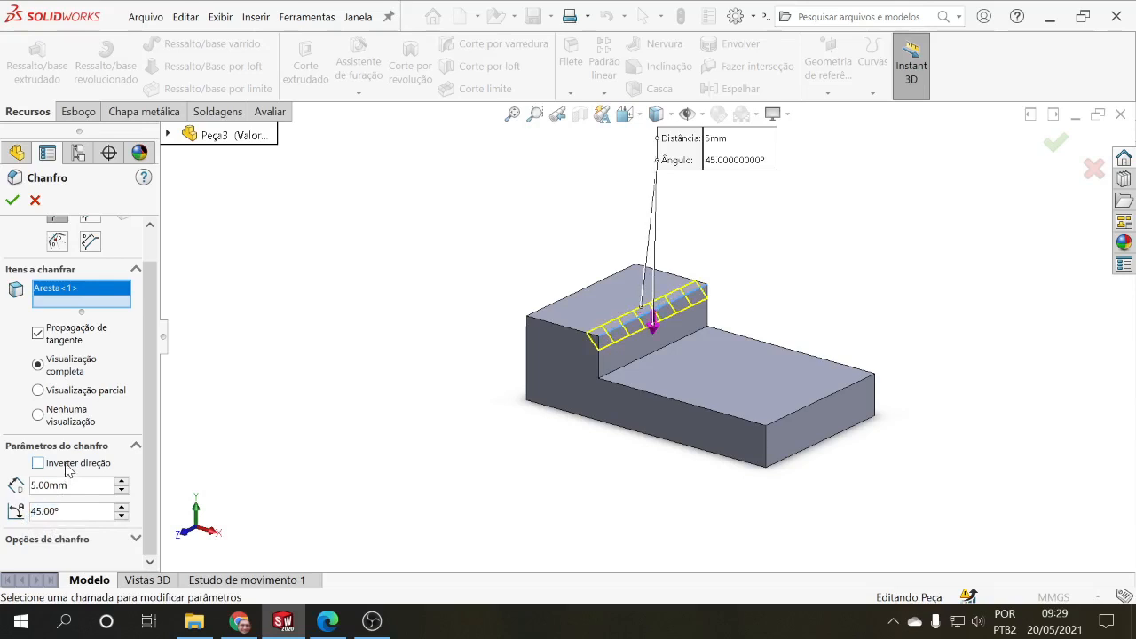
# Step: Apply the 5 mm, 45° chamfer to the raised section's top edge
pyautogui.click(13, 201)
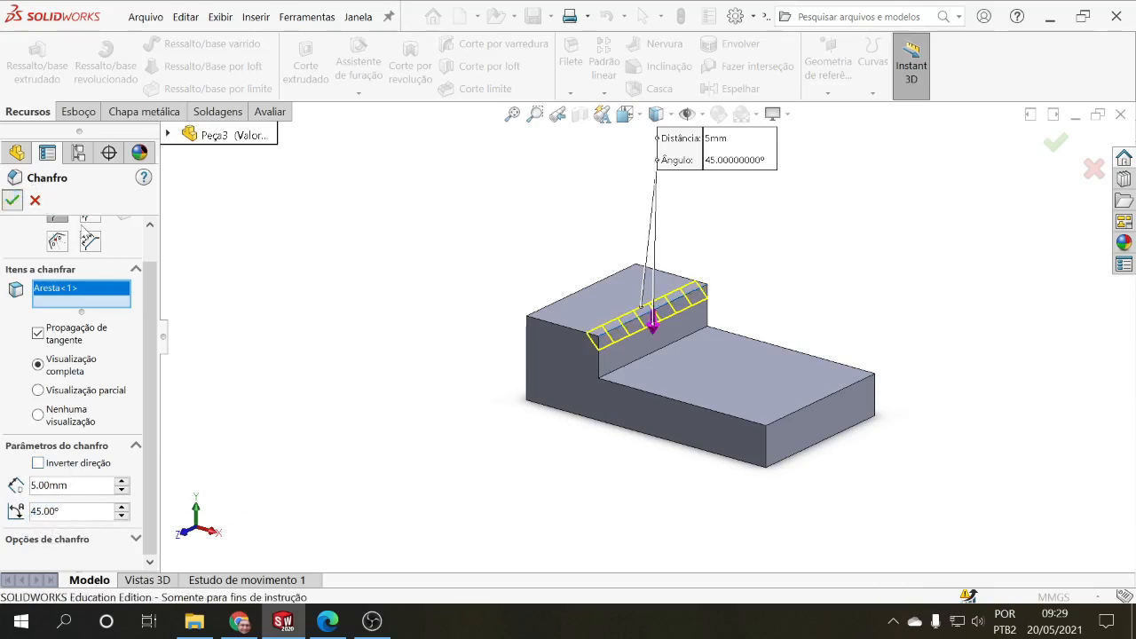
pyautogui.moveTo(393, 343); pyautogui.dragTo(440, 367, button='middle')
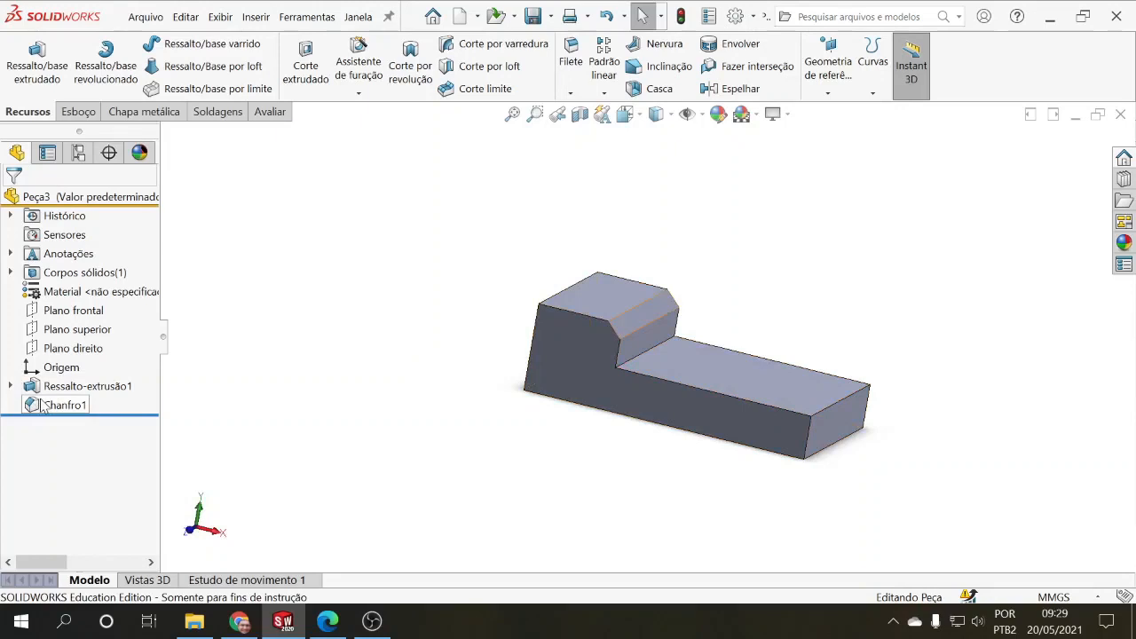
# Step: Edit the chamfer feature and change its type to Distância distância
pyautogui.click(42, 406)
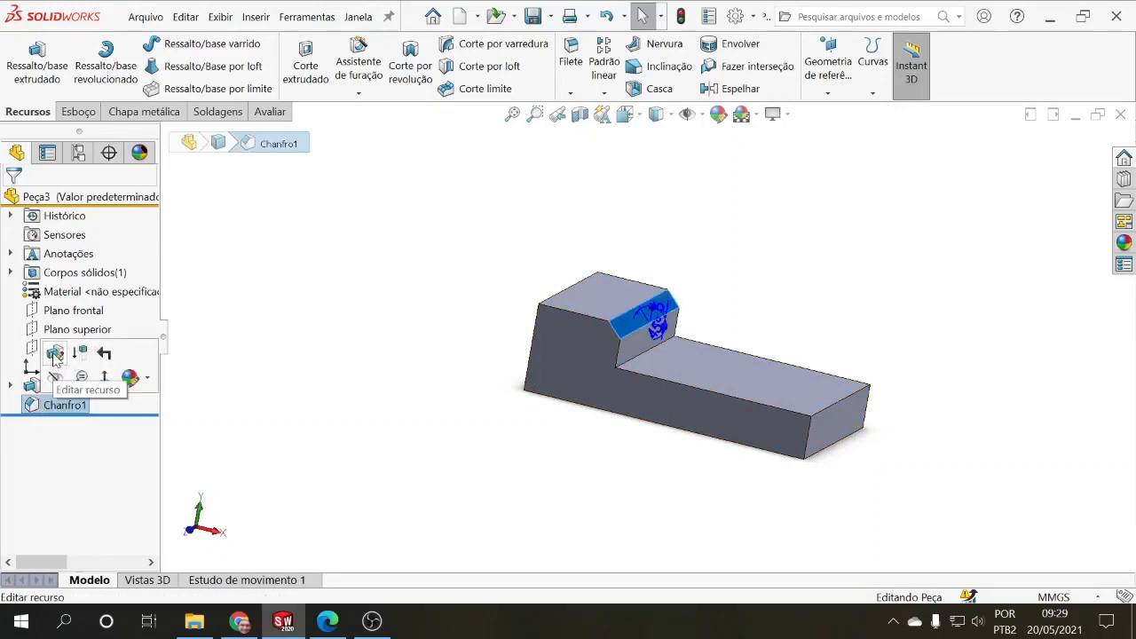
pyautogui.click(53, 355)
pyautogui.moveTo(371, 362); pyautogui.dragTo(329, 396, button='middle')
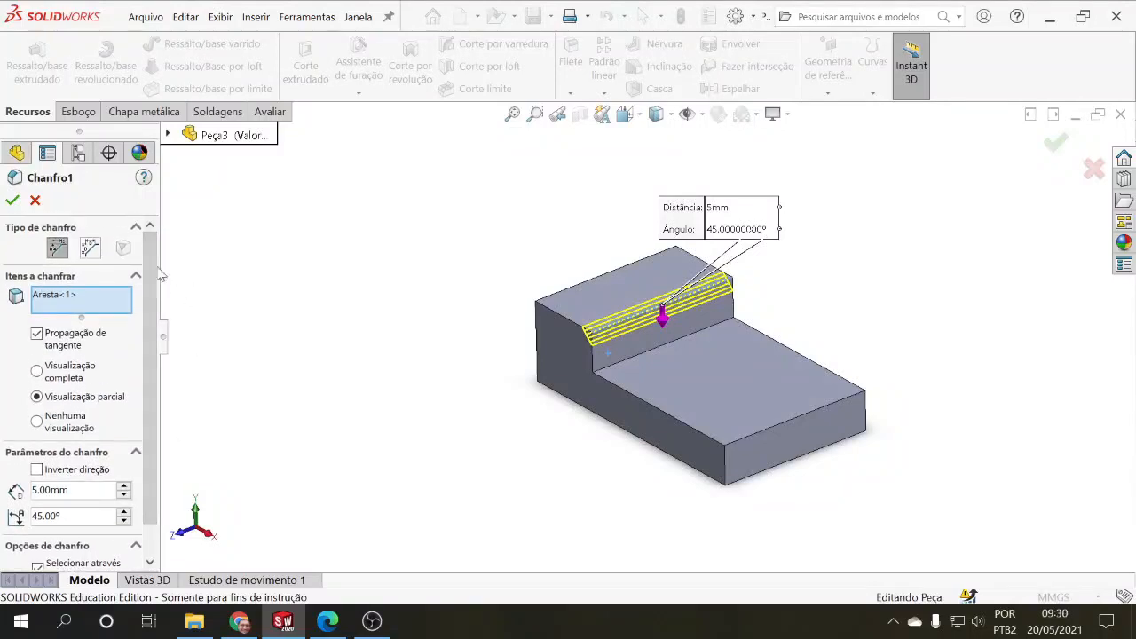
pyautogui.click(92, 249)
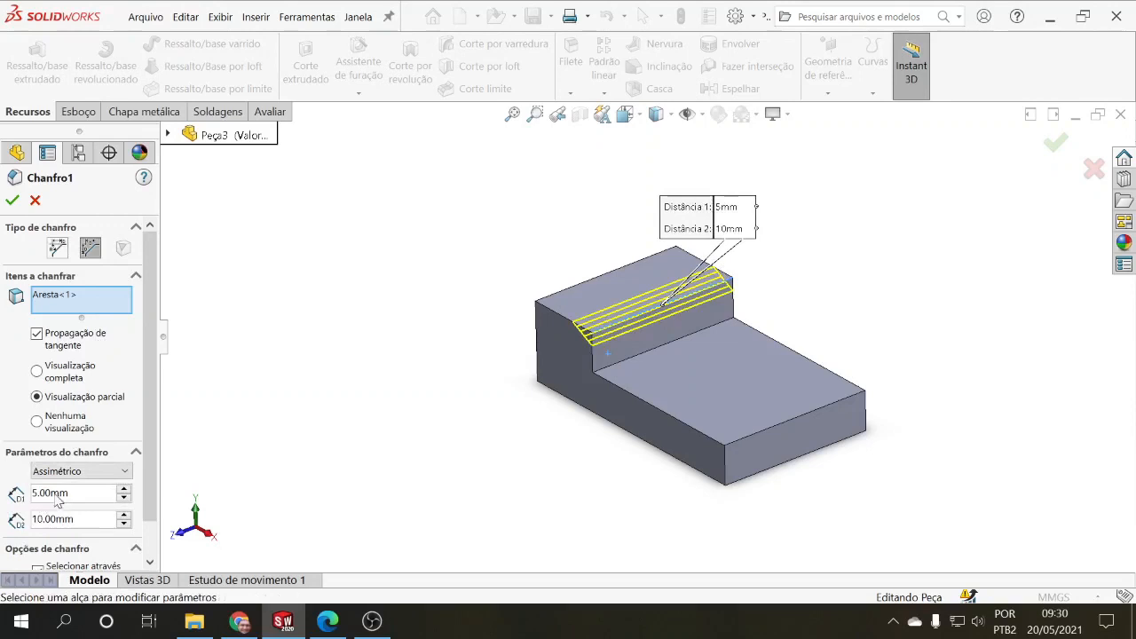
# Step: Try the Simétrico method, raising the chamfer distance to 15 mm and returning it to 5 mm
pyautogui.click(125, 473)
pyautogui.click(111, 486)
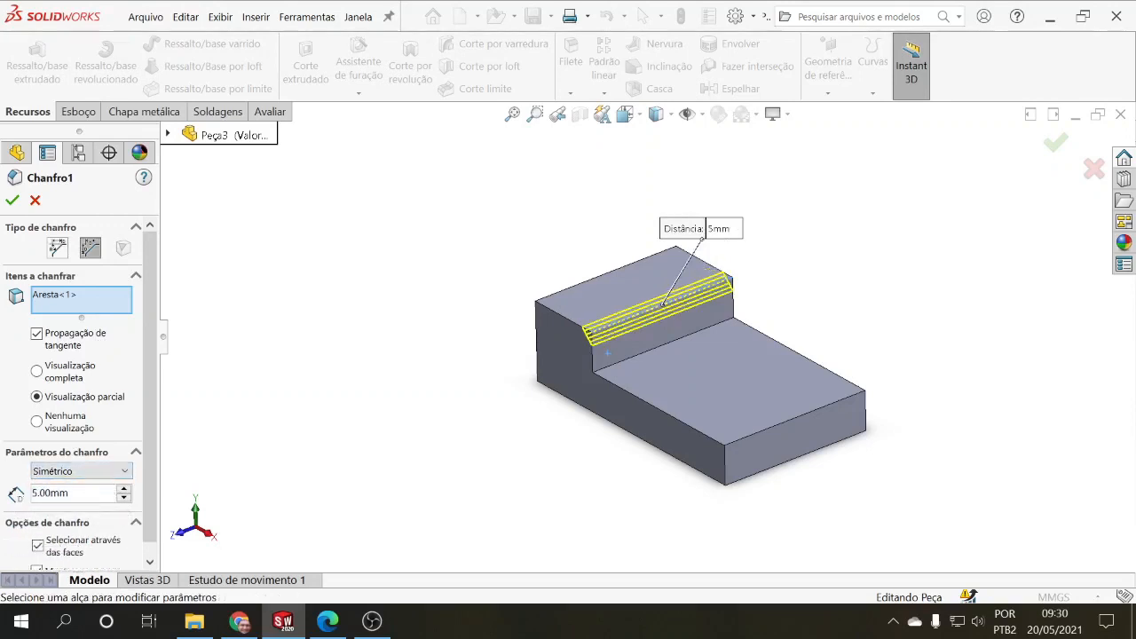
pyautogui.click(125, 490)
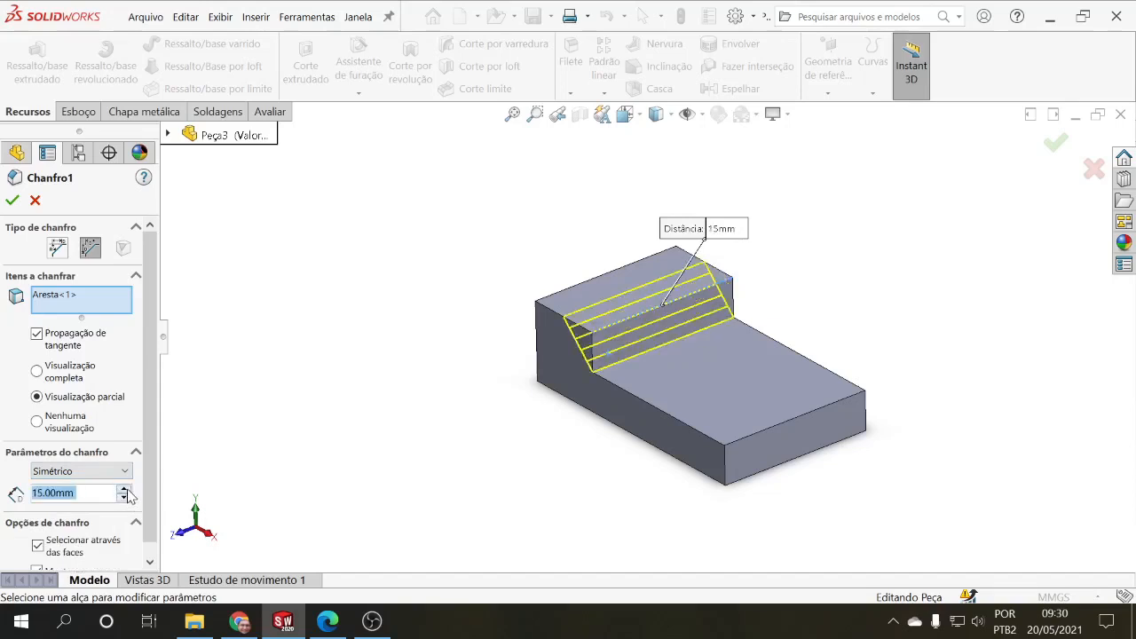
pyautogui.click(126, 490)
pyautogui.click(125, 498)
pyautogui.click(125, 498)
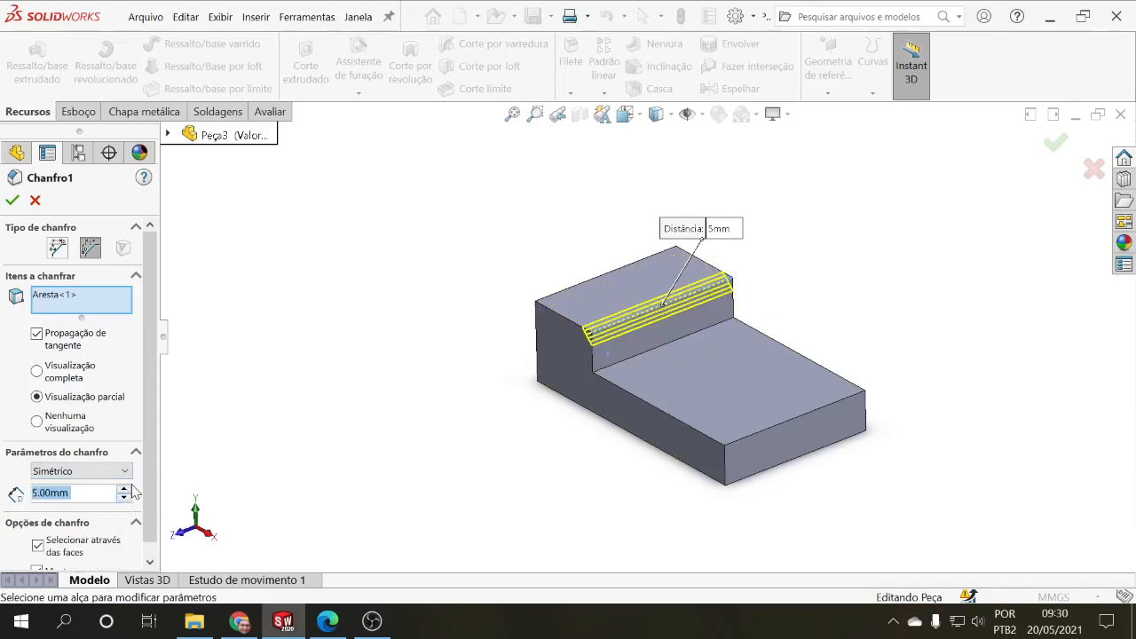
# Step: Switch the chamfer to Assimétrico with Distância 1 at 5 mm and Distância 2 at 8 mm
pyautogui.click(125, 471)
pyautogui.click(79, 498)
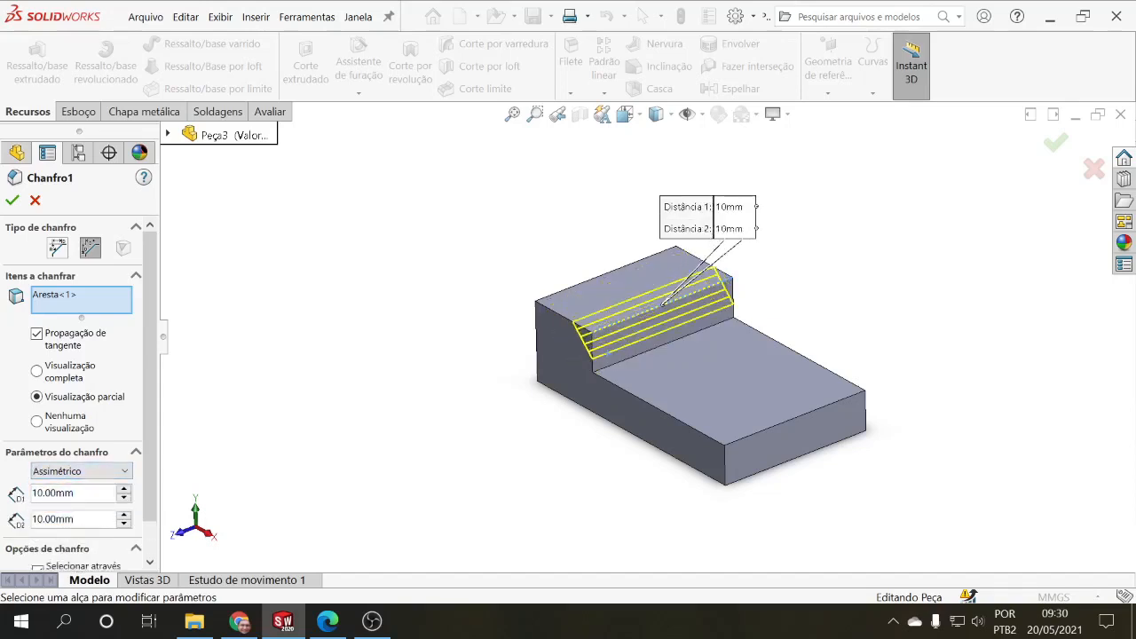
pyautogui.doubleClick(74, 493)
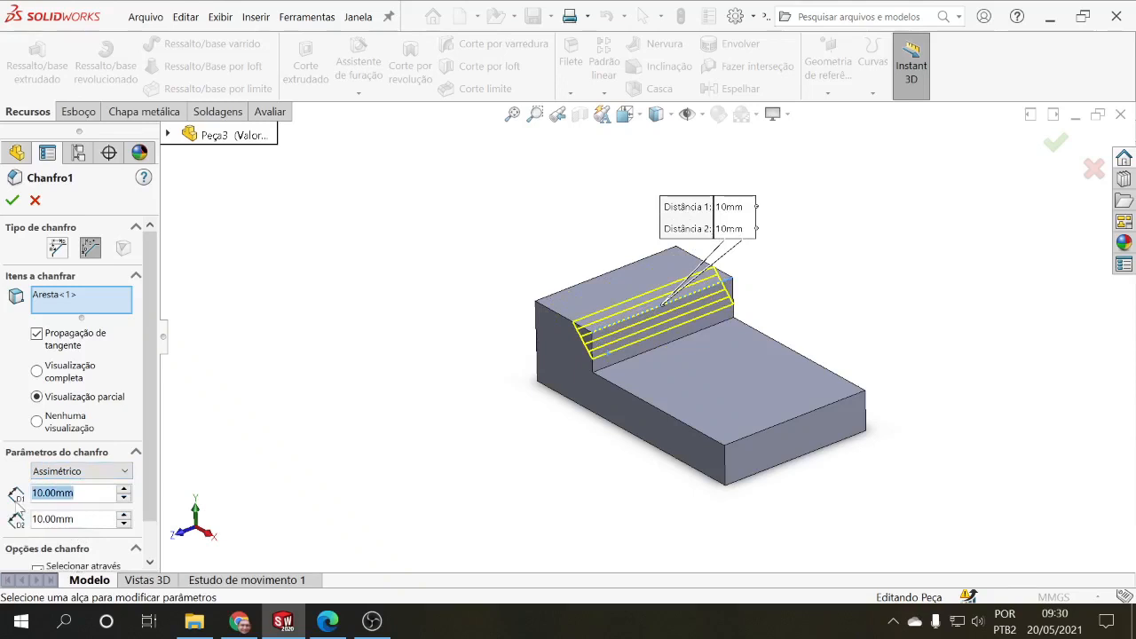
pyautogui.write('5')
pyautogui.press('Return')
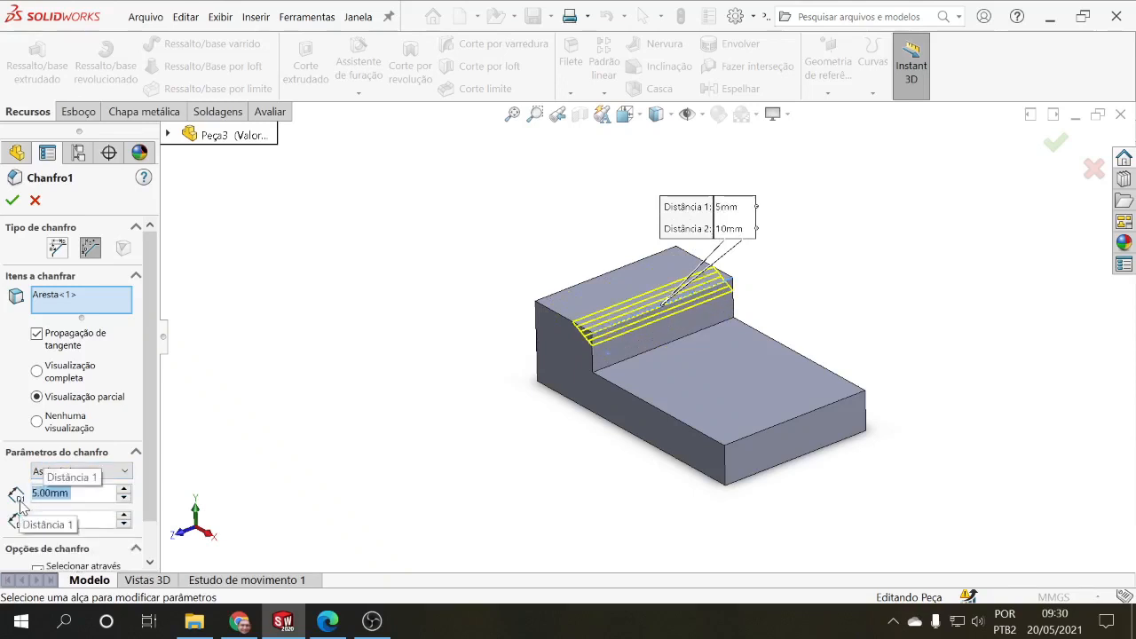
pyautogui.press('Tab')
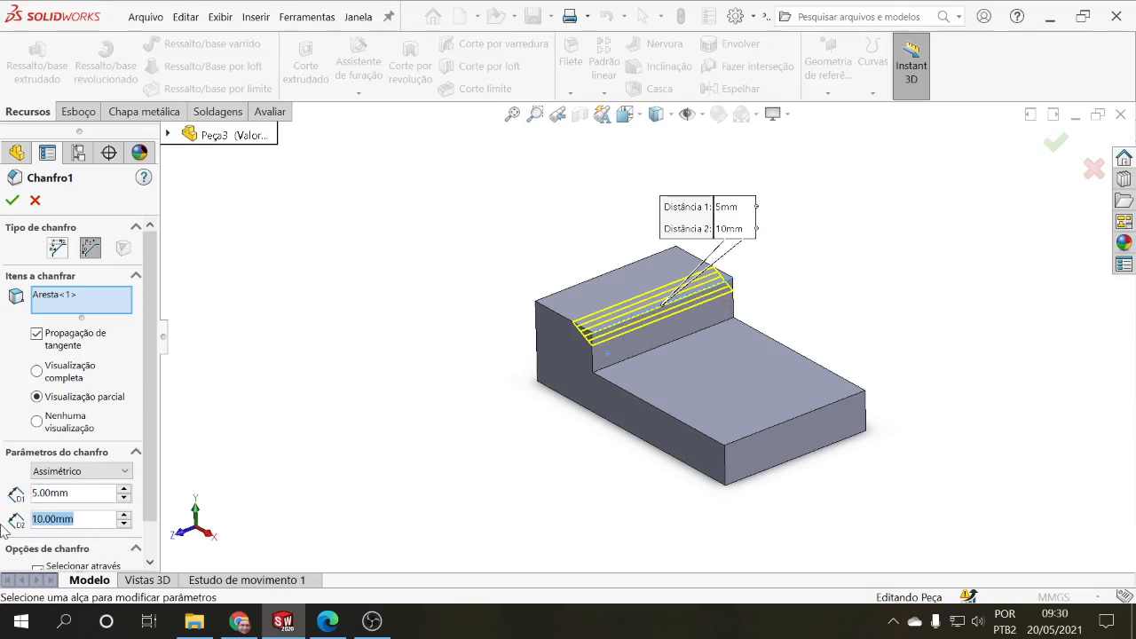
pyautogui.write('8')
pyautogui.press('Return')
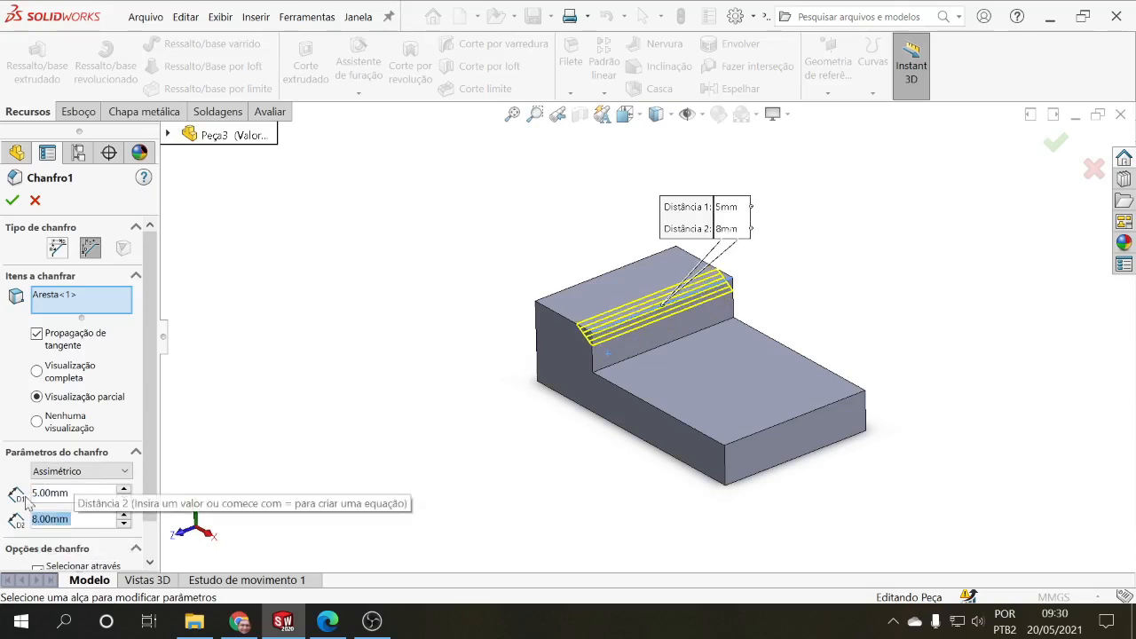
# Step: Swap the asymmetric distances to 8 mm for Distância 1 and 5 mm for Distância 2, and apply the chamfer
pyautogui.scroll(-1, 151, 435)
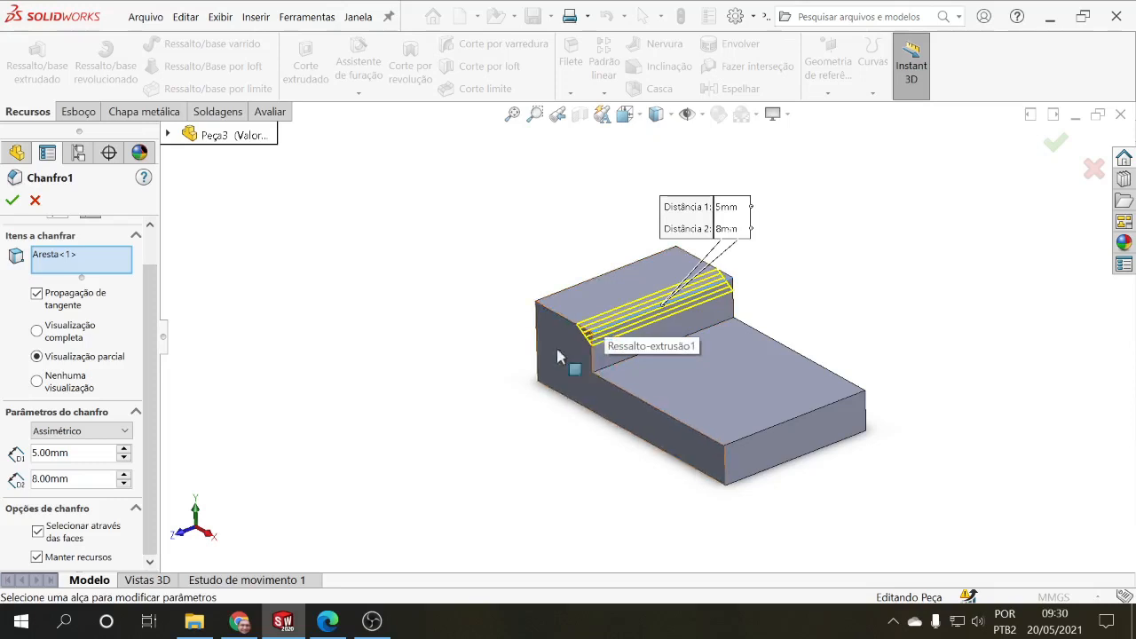
pyautogui.moveTo(68, 453); pyautogui.dragTo(7, 460)
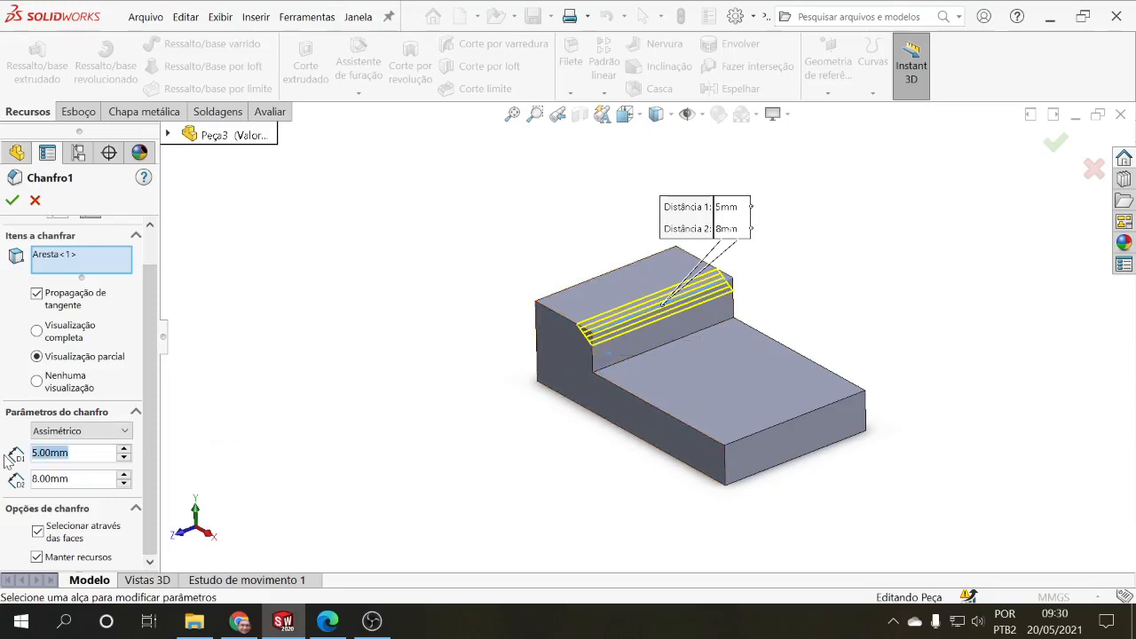
pyautogui.write('8')
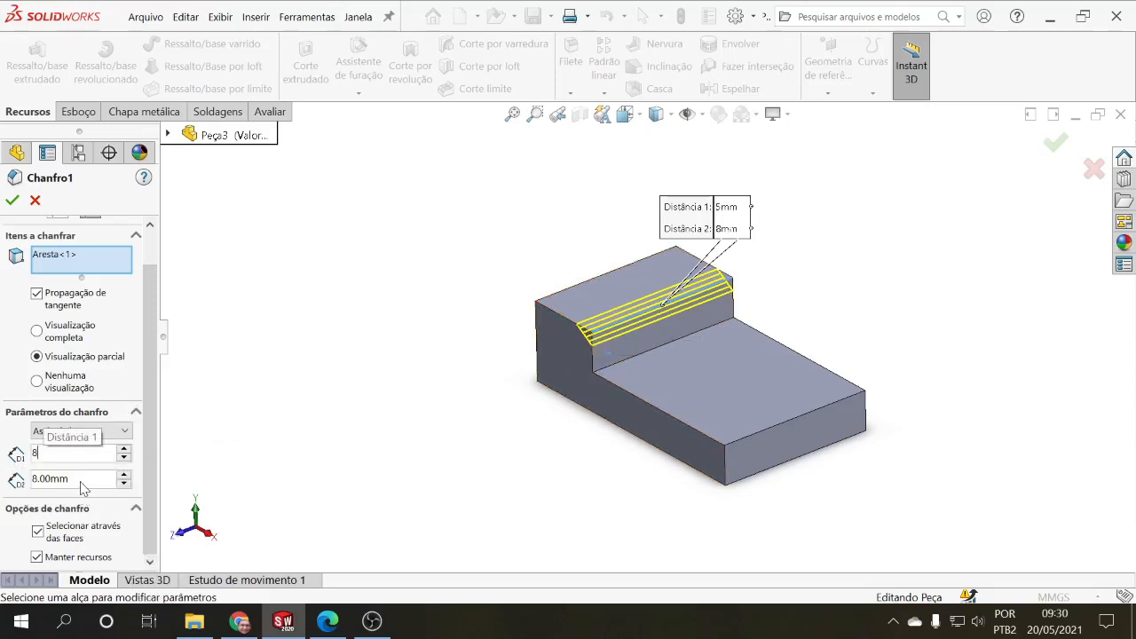
pyautogui.press('Tab')
pyautogui.write('5')
pyautogui.press('Return')
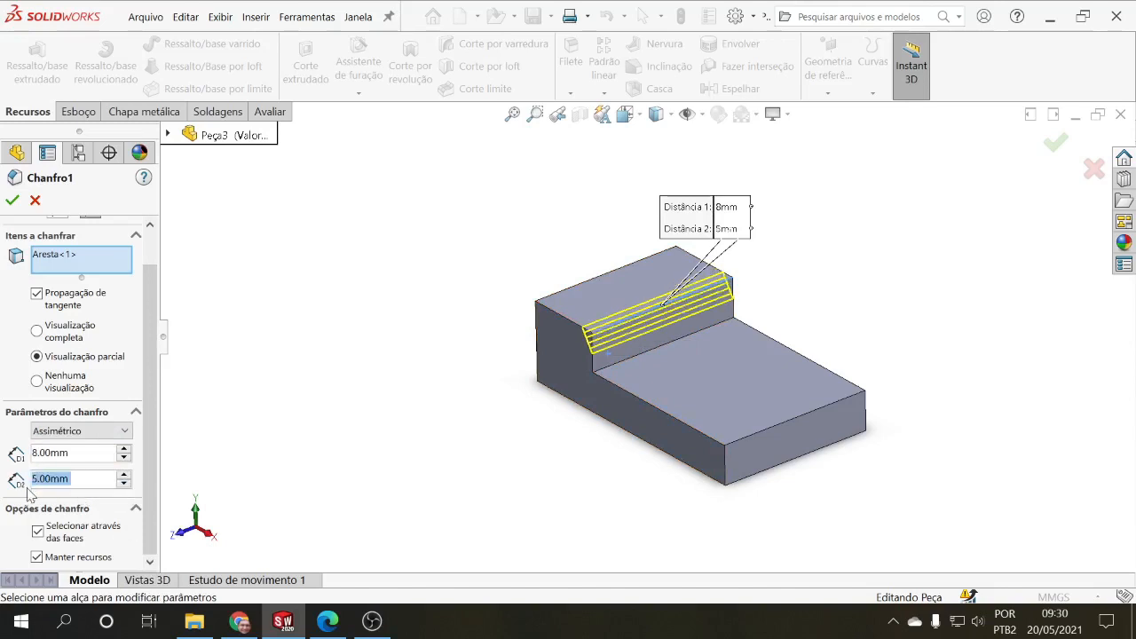
pyautogui.click(12, 201)
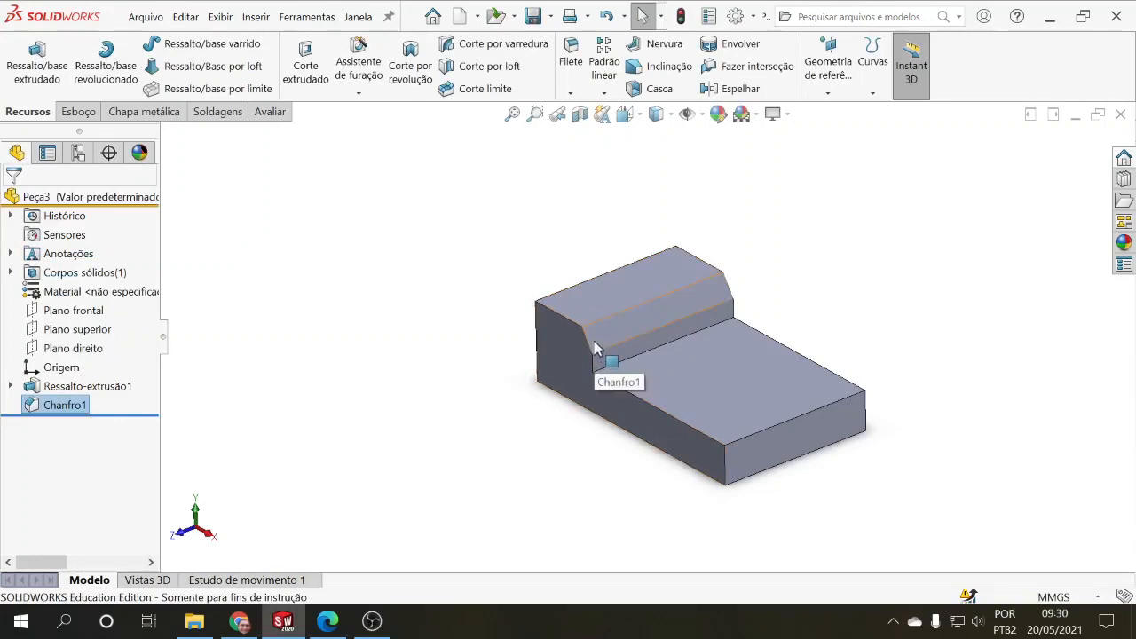
# Step: Edit the chamfer to use whole faces of the stepped block in place of the single edge, and apply it
pyautogui.rightClick(78, 403)
pyautogui.click(87, 202)
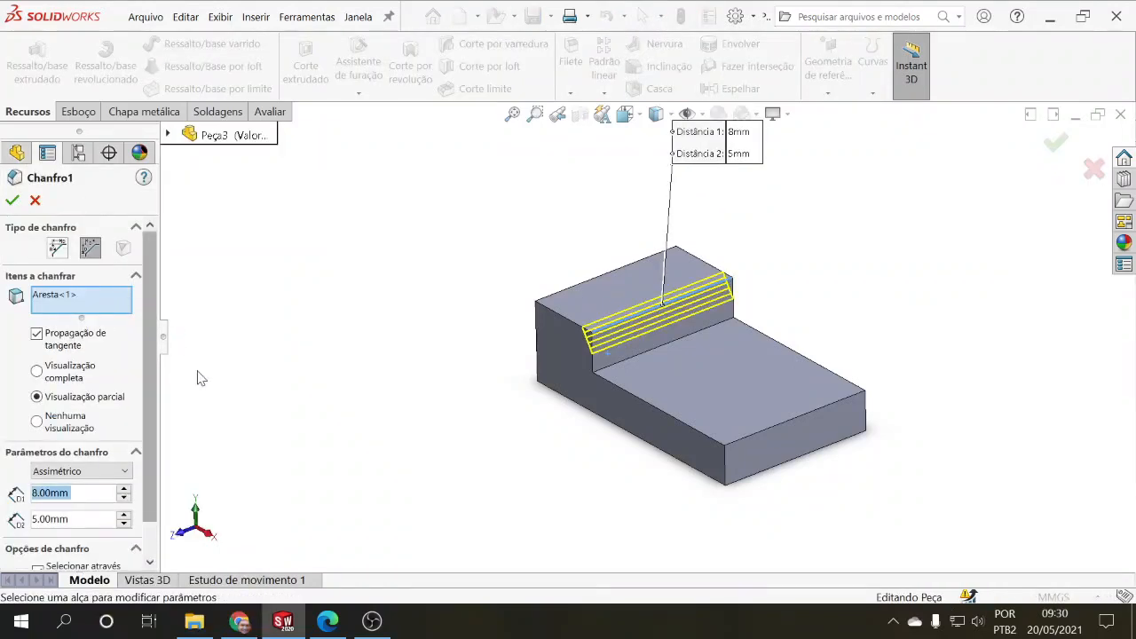
pyautogui.rightClick(76, 308)
pyautogui.click(203, 308)
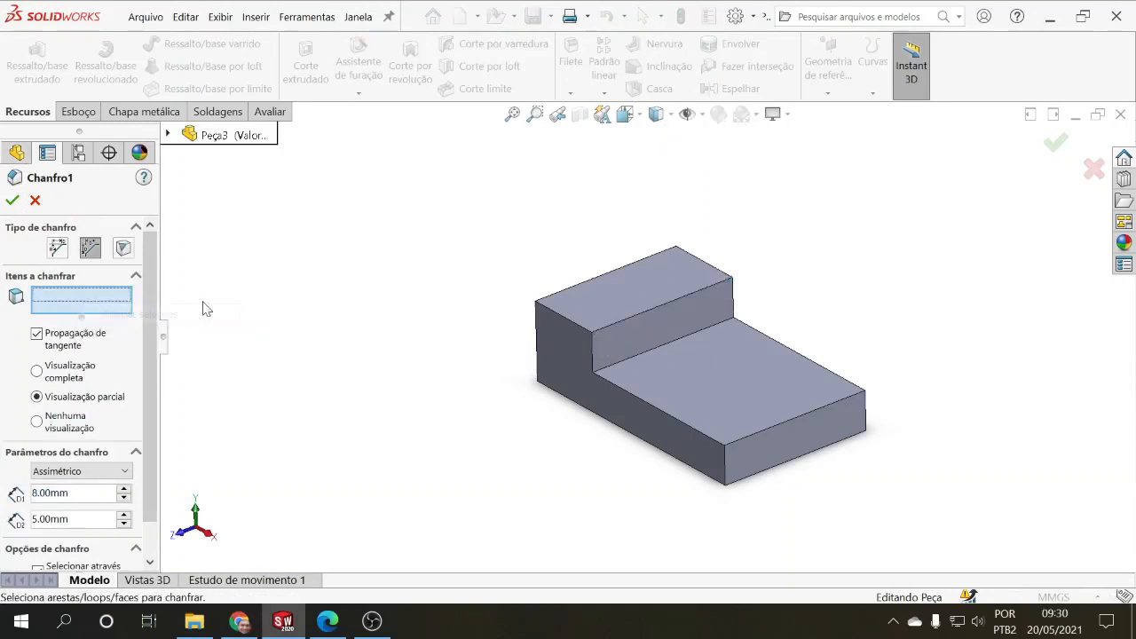
pyautogui.click(618, 301)
pyautogui.moveTo(609, 325); pyautogui.dragTo(458, 387, button='middle')
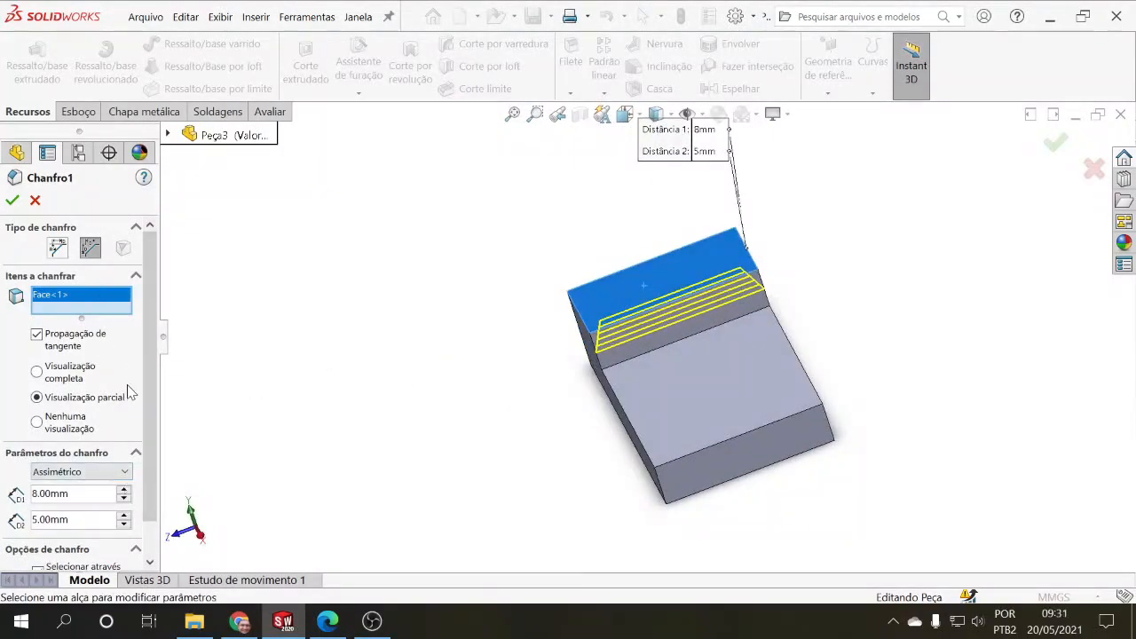
pyautogui.click(717, 360)
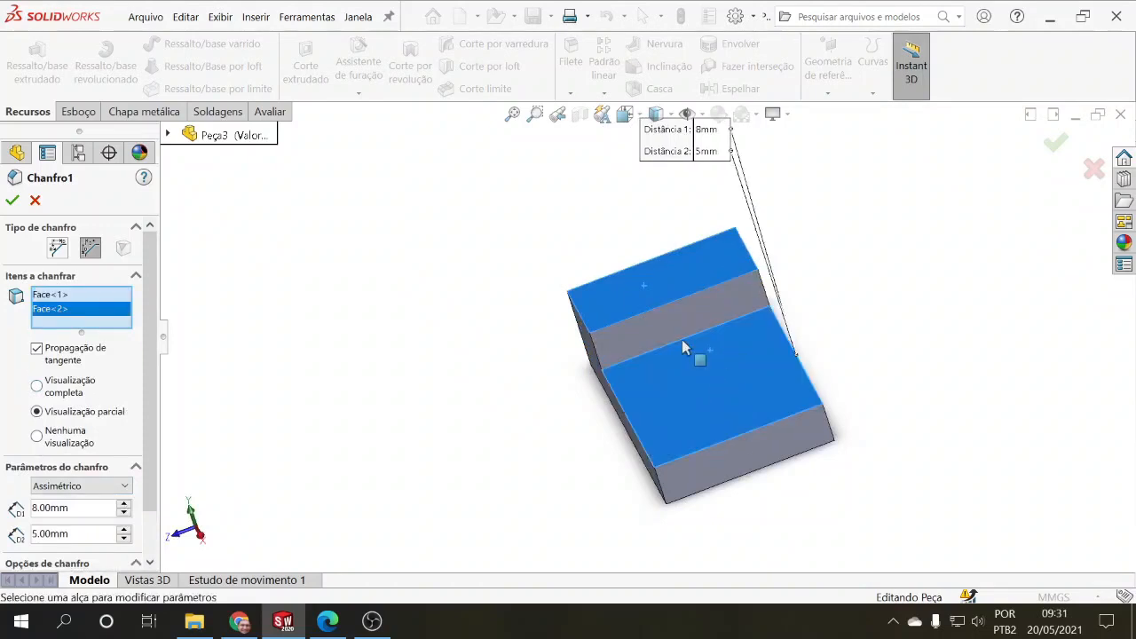
pyautogui.click(627, 296)
pyautogui.moveTo(627, 295); pyautogui.dragTo(159, 317, button='middle')
pyautogui.click(12, 199)
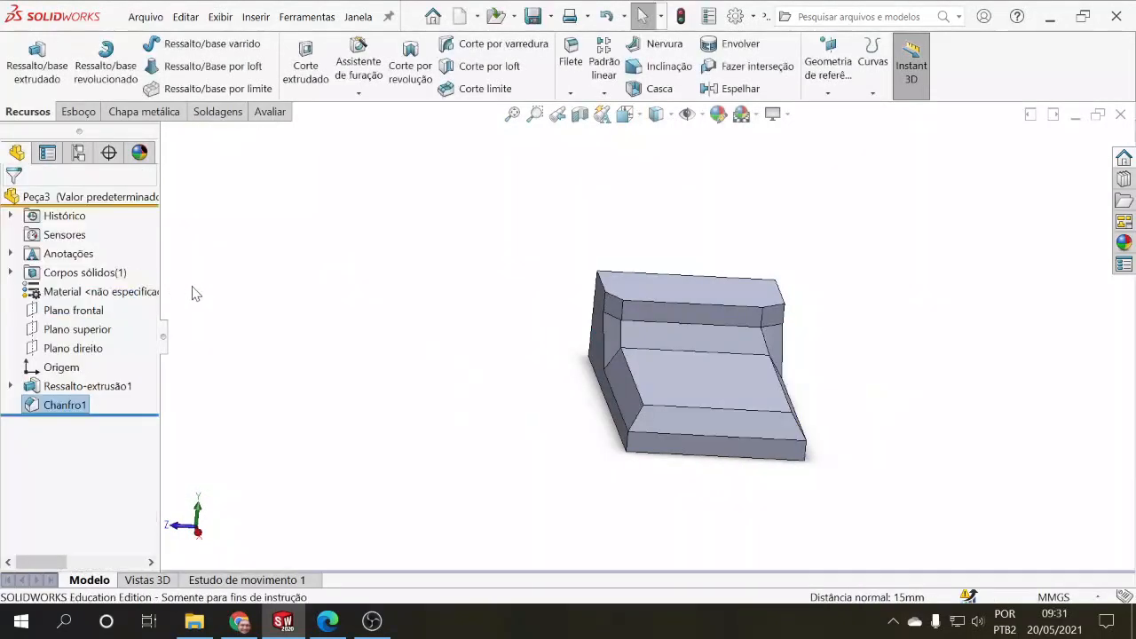
pyautogui.moveTo(295, 372); pyautogui.dragTo(372, 317, button='middle')
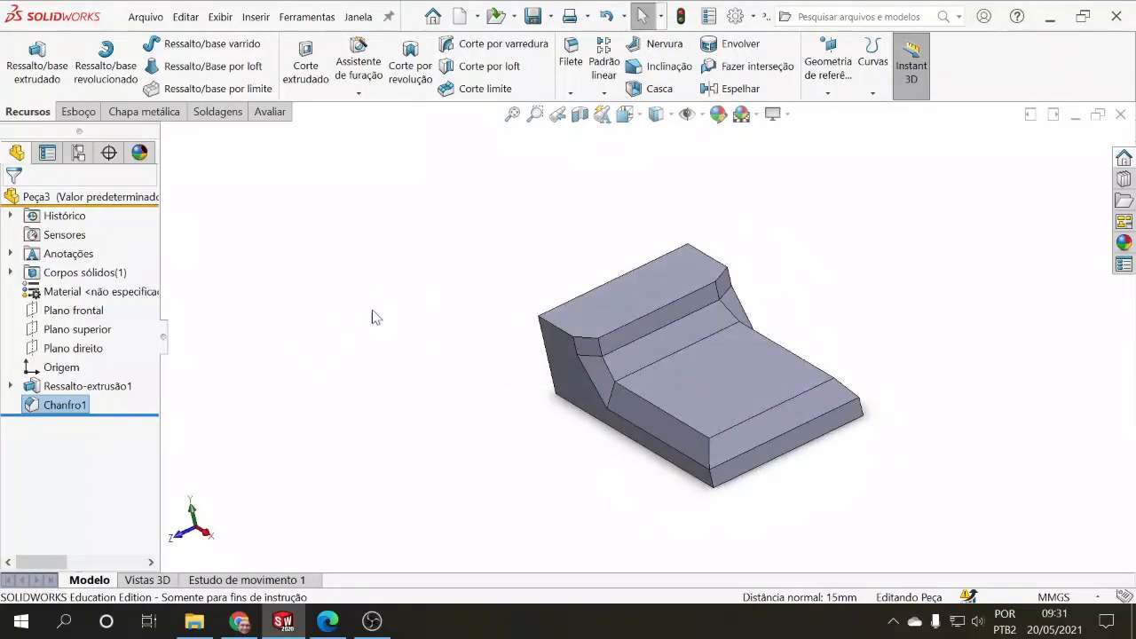
# Step: Undo the face-based chamfer change and reopen the chamfer for editing
pyautogui.hotkey('ctrl', 'z')
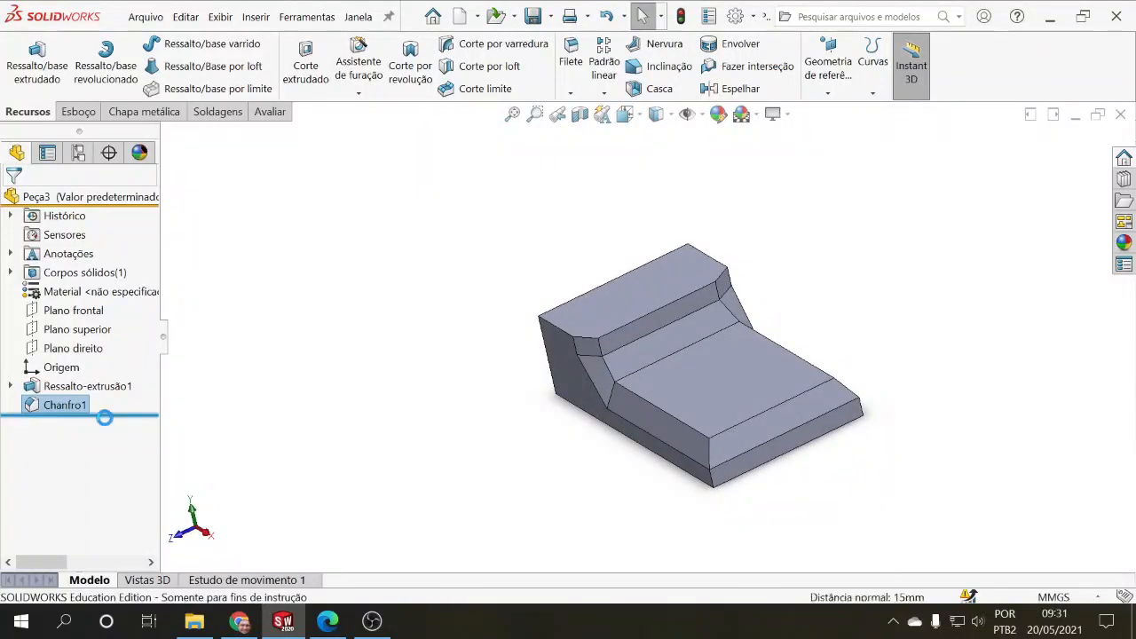
pyautogui.click(64, 406)
pyautogui.click(74, 352)
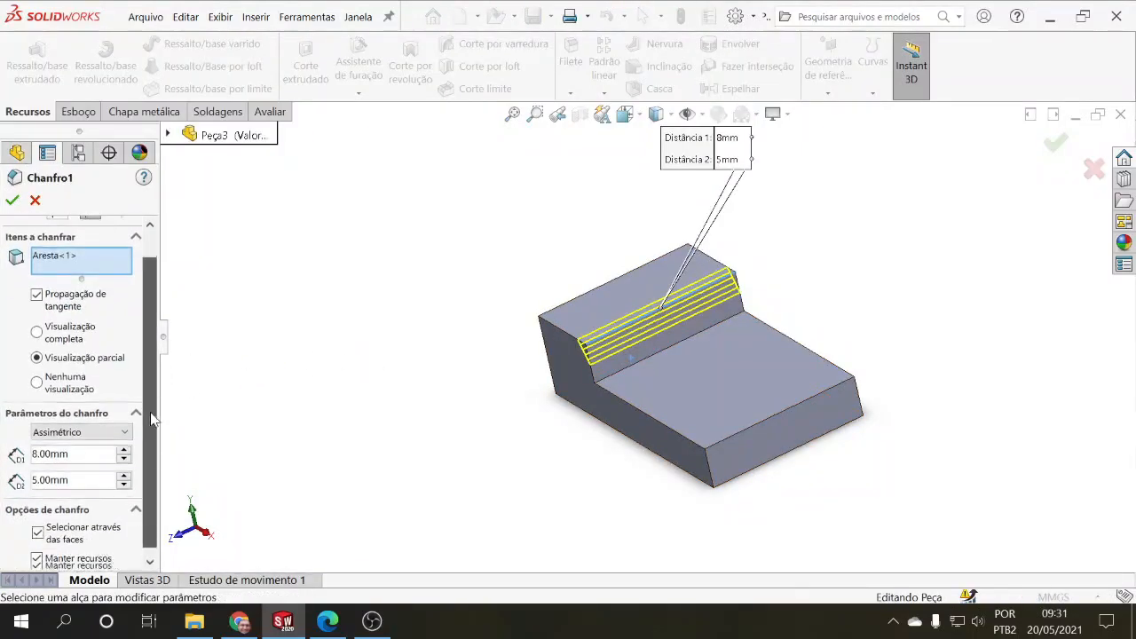
pyautogui.scroll(-1, 149, 412)
pyautogui.scroll(1, 152, 355)
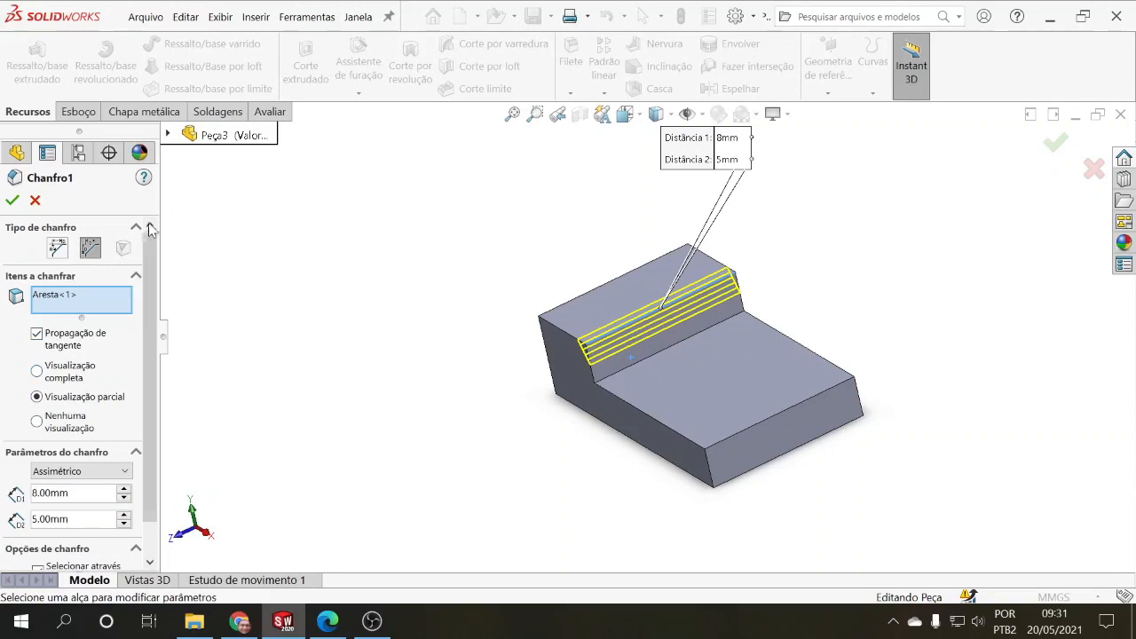
# Step: Set the preview to Visualização completa and replace the chamfer's selected edge with the raised section's top face
pyautogui.rightClick(75, 298)
pyautogui.click(54, 378)
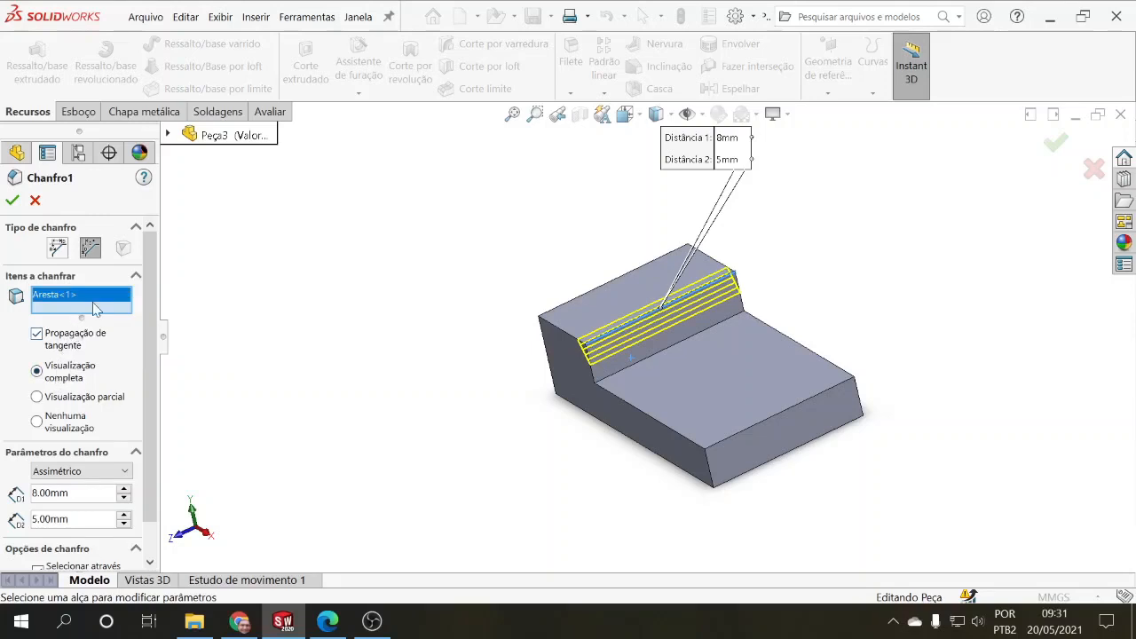
pyautogui.click(714, 380)
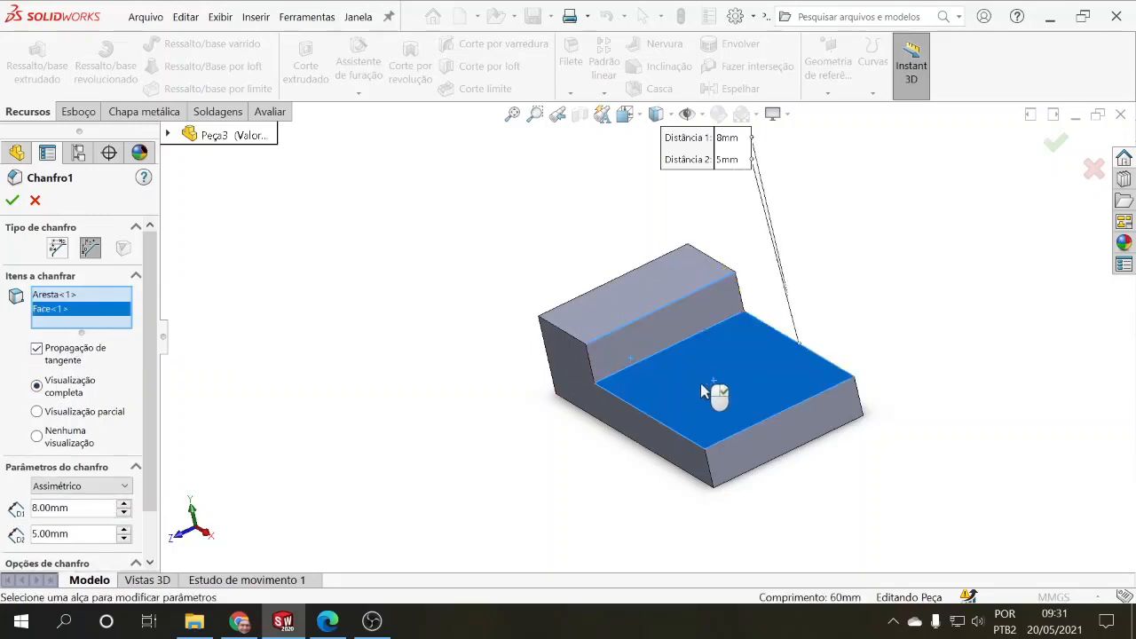
pyautogui.rightClick(63, 310)
pyautogui.click(90, 310)
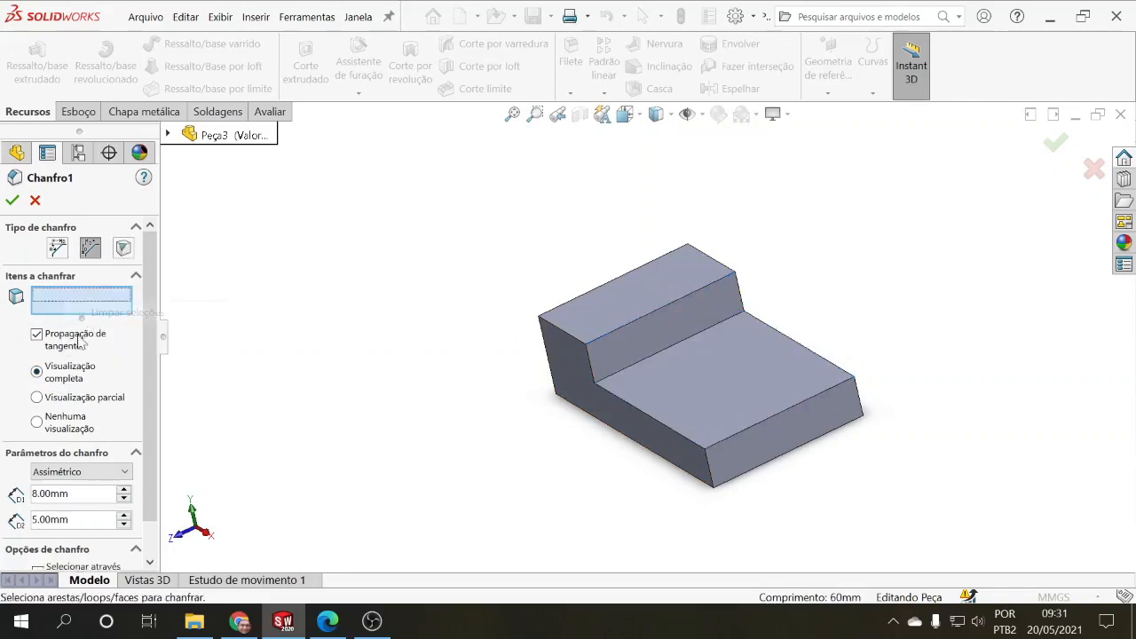
pyautogui.click(599, 323)
pyautogui.moveTo(435, 383); pyautogui.dragTo(416, 397, button='middle')
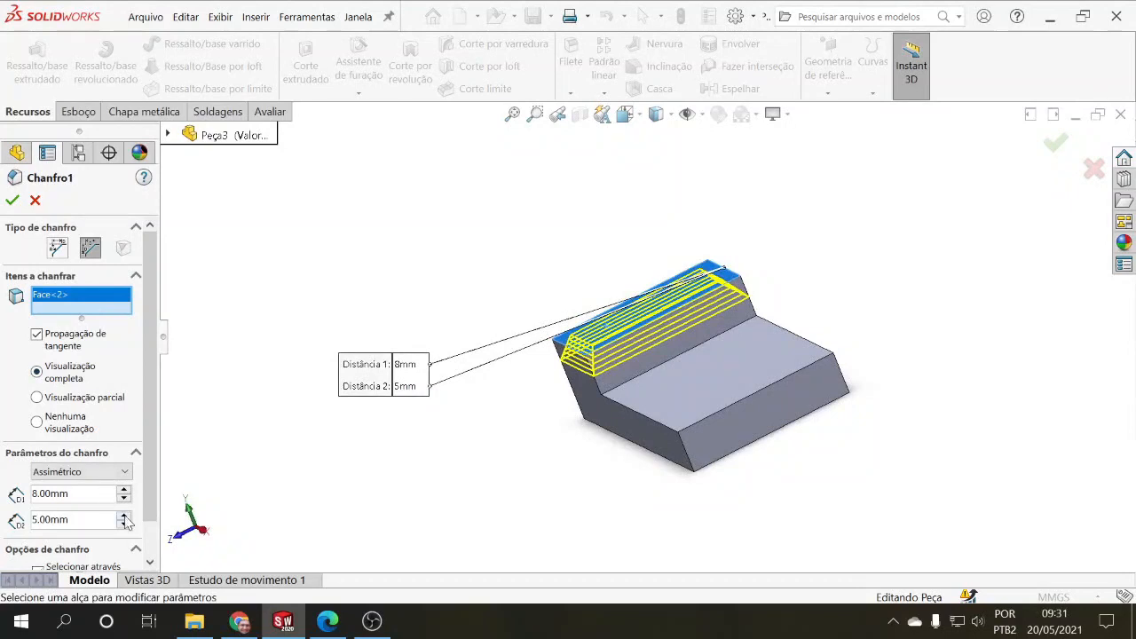
# Step: Set both chamfer distances to 2 mm and apply the chamfer around the raised section's top face
pyautogui.doubleClick(68, 494)
pyautogui.write('2')
pyautogui.press('Return')
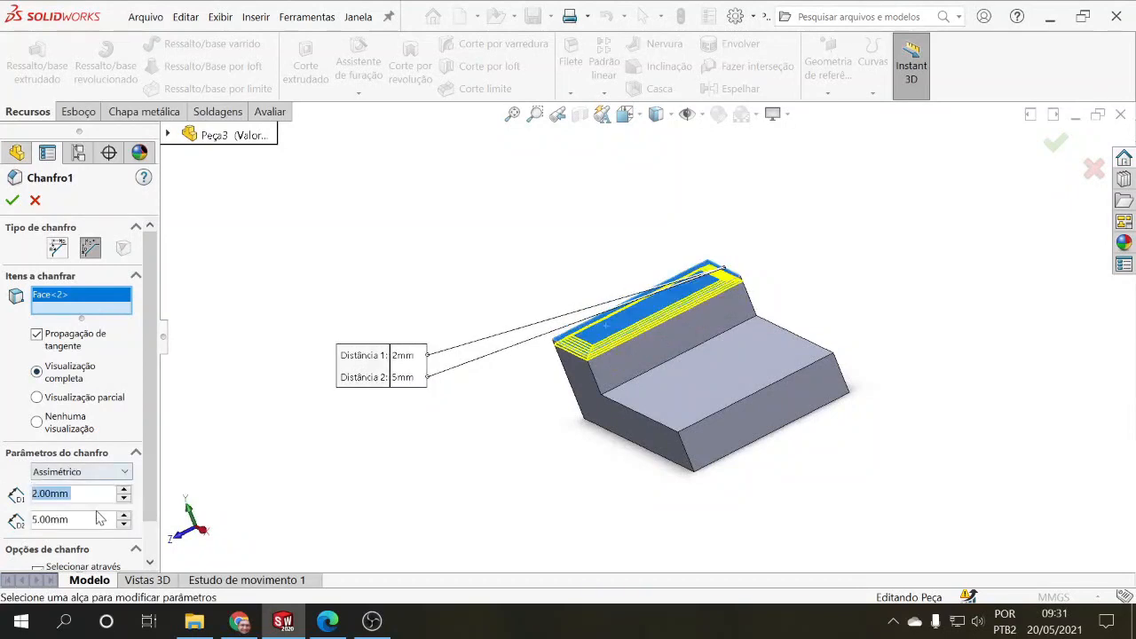
pyautogui.press('Tab')
pyautogui.write('2')
pyautogui.press('Return')
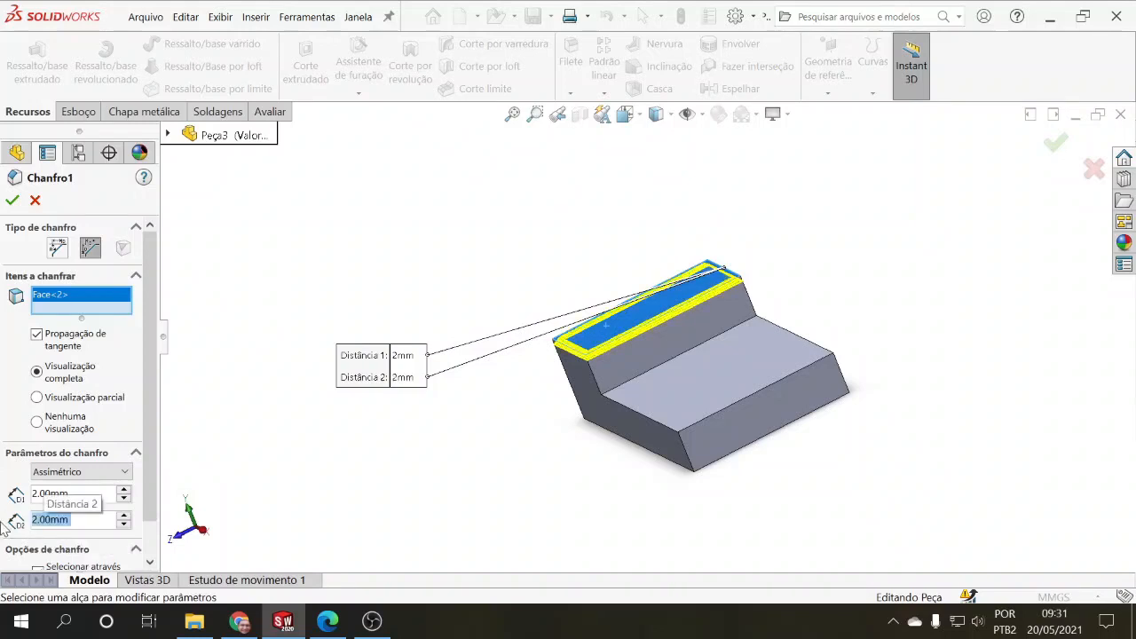
pyautogui.click(12, 200)
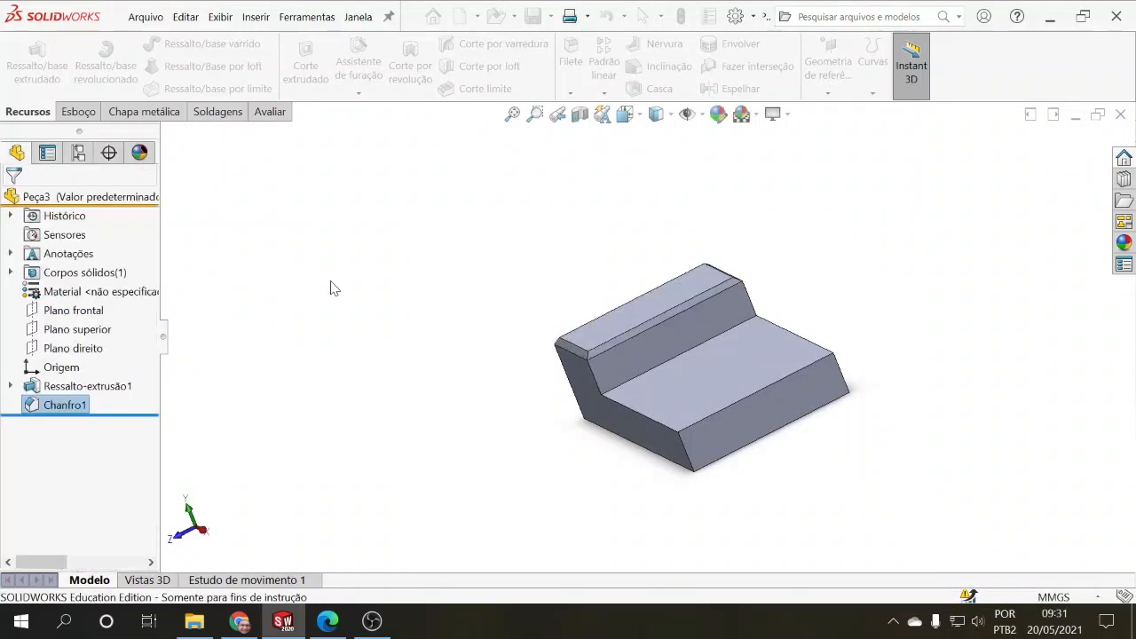
pyautogui.moveTo(367, 294); pyautogui.dragTo(403, 300, button='middle')
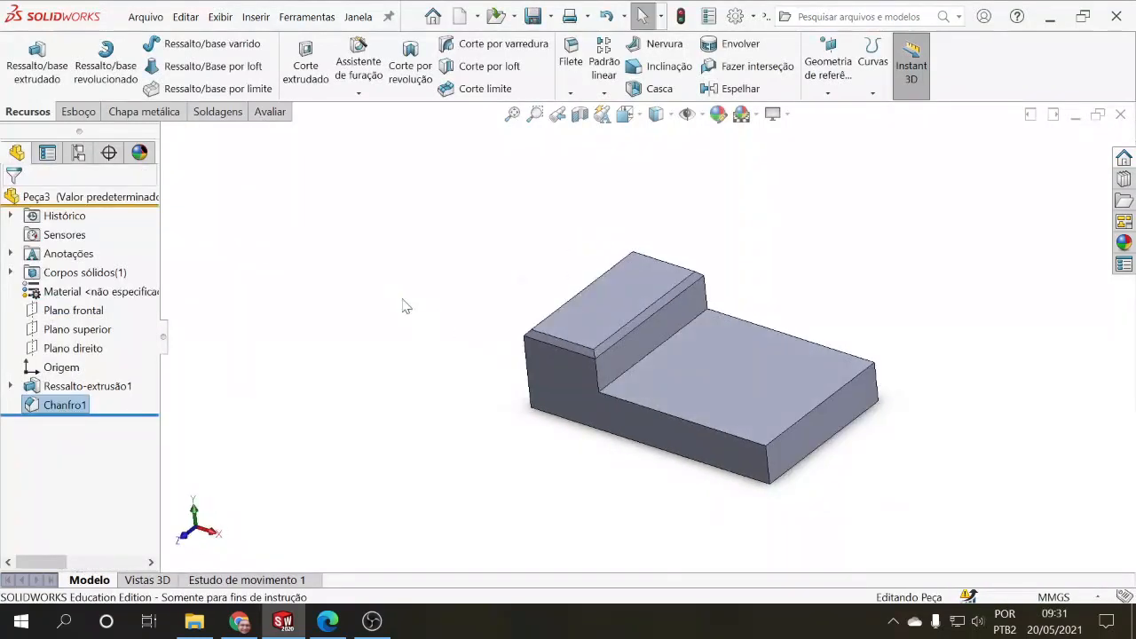
# Step: Reopen the asymmetric single-edge chamfer for editing and clear its selected items
pyautogui.click(490, 270)
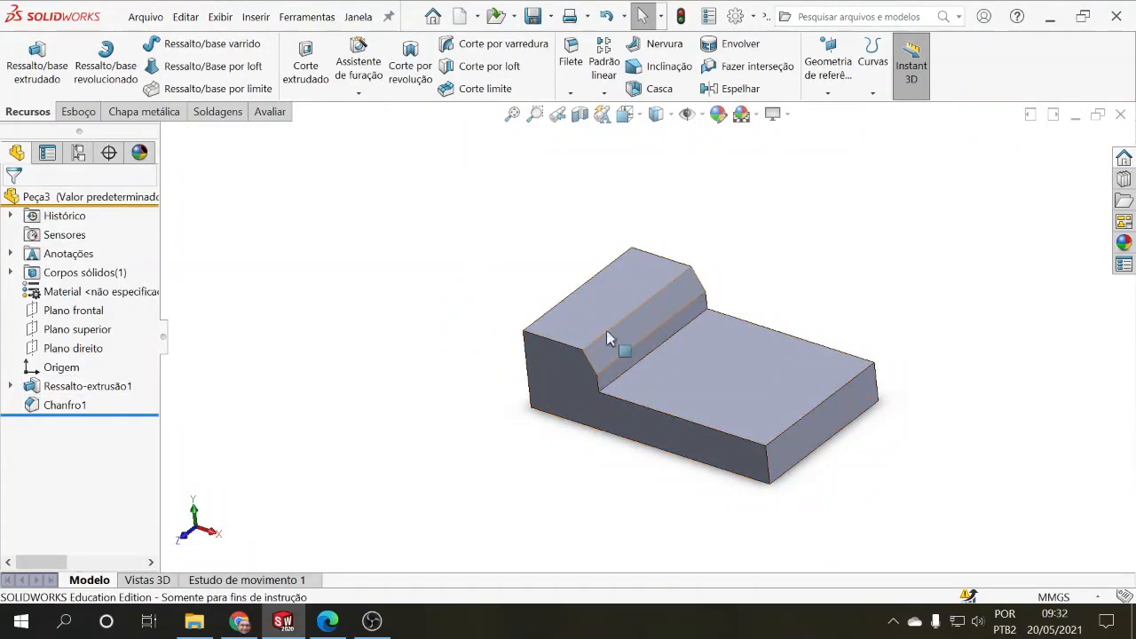
pyautogui.rightClick(85, 392)
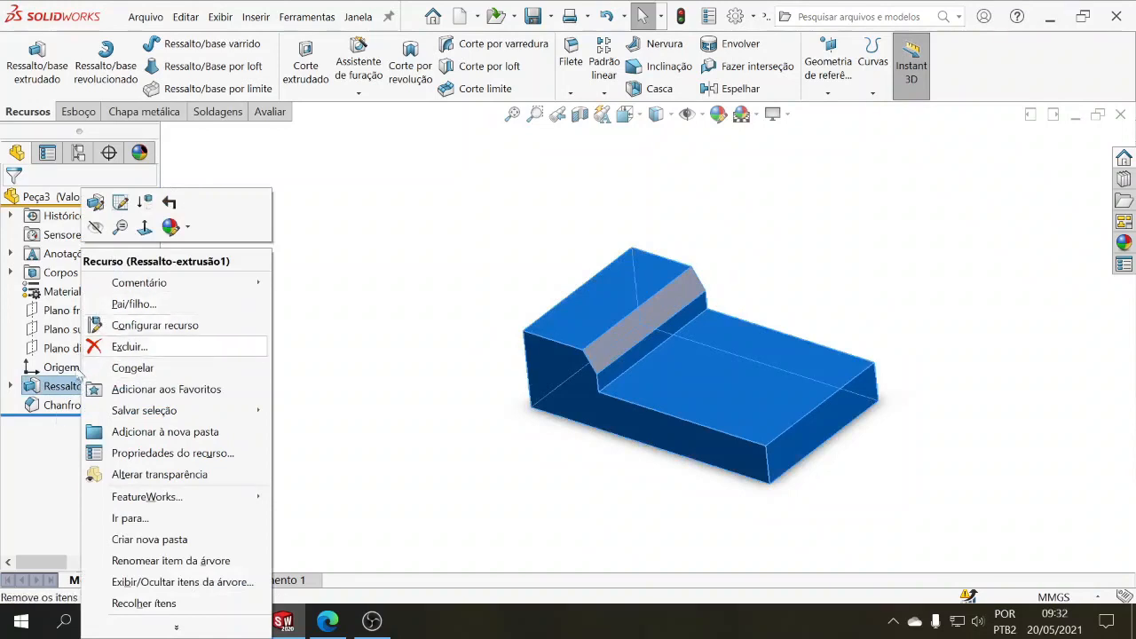
pyautogui.click(55, 410)
pyautogui.click(65, 365)
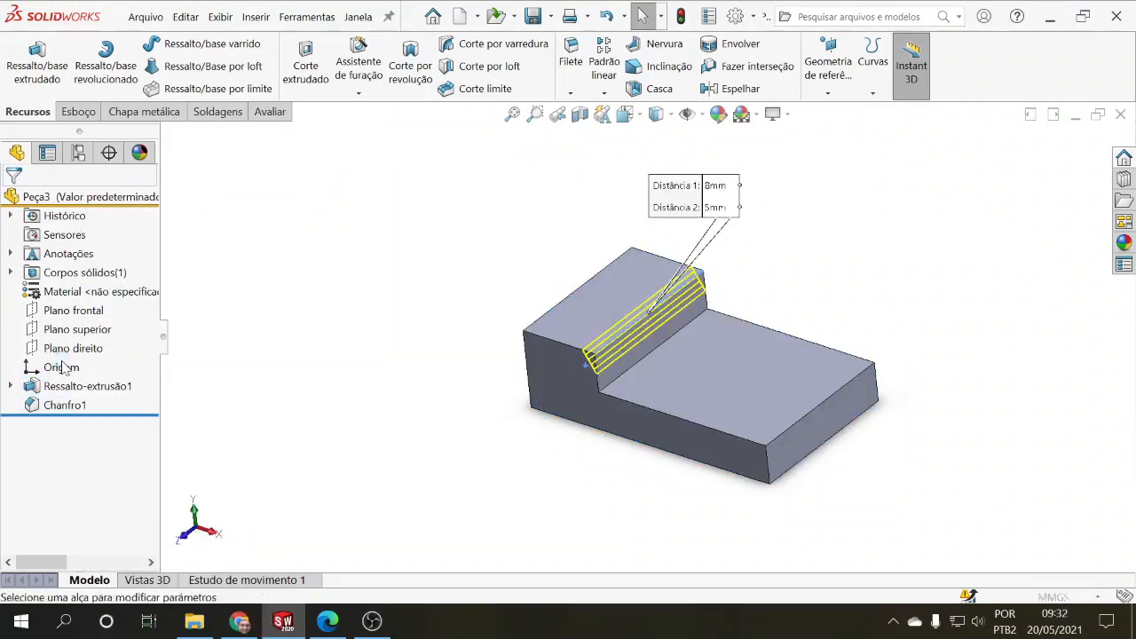
pyautogui.rightClick(78, 300)
pyautogui.click(160, 307)
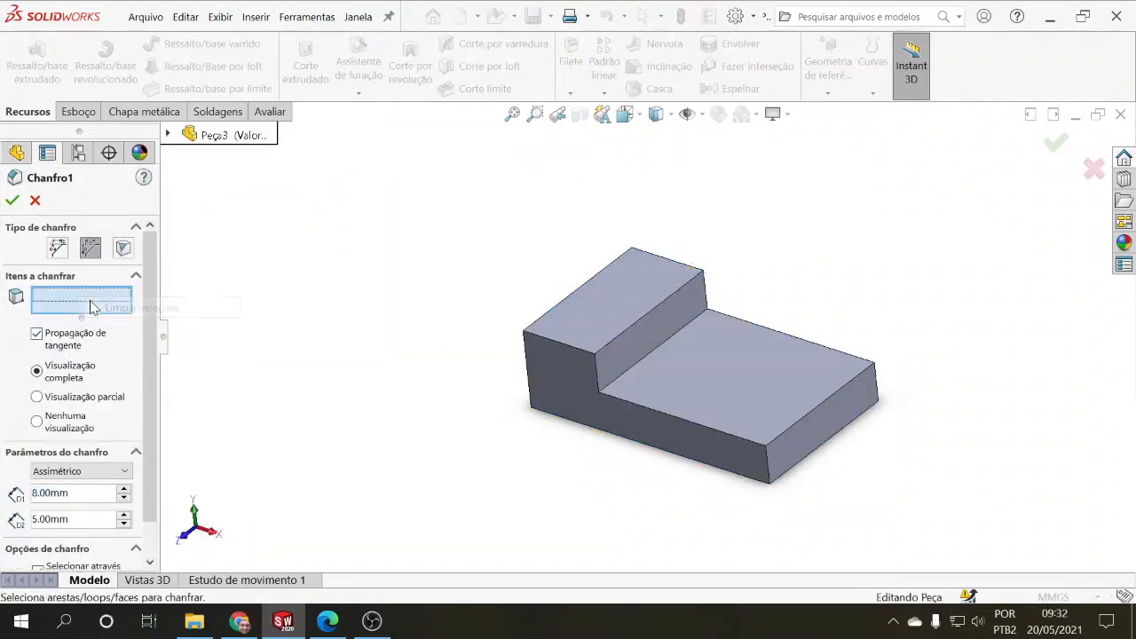
# Step: Change the chamfer type to vertex and select the raised section's front upper corner beside the step
pyautogui.click(123, 250)
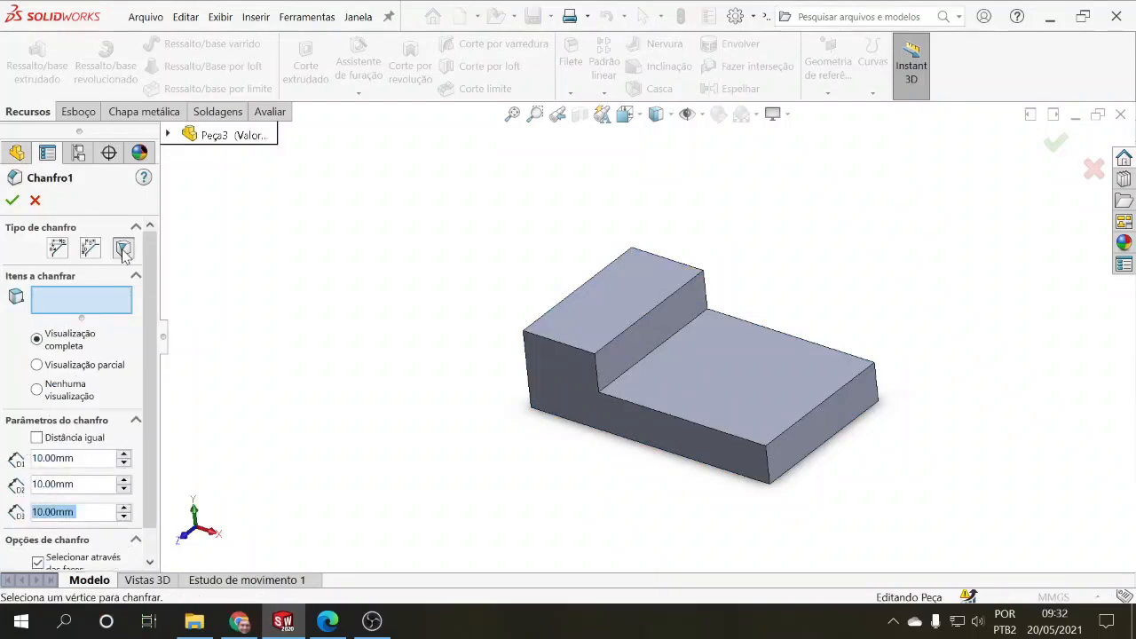
pyautogui.moveTo(299, 355)
pyautogui.mouseDown(button='middle')
pyautogui.moveTo(272, 332)
pyautogui.moveTo(279, 349)
pyautogui.mouseUp(button='middle')
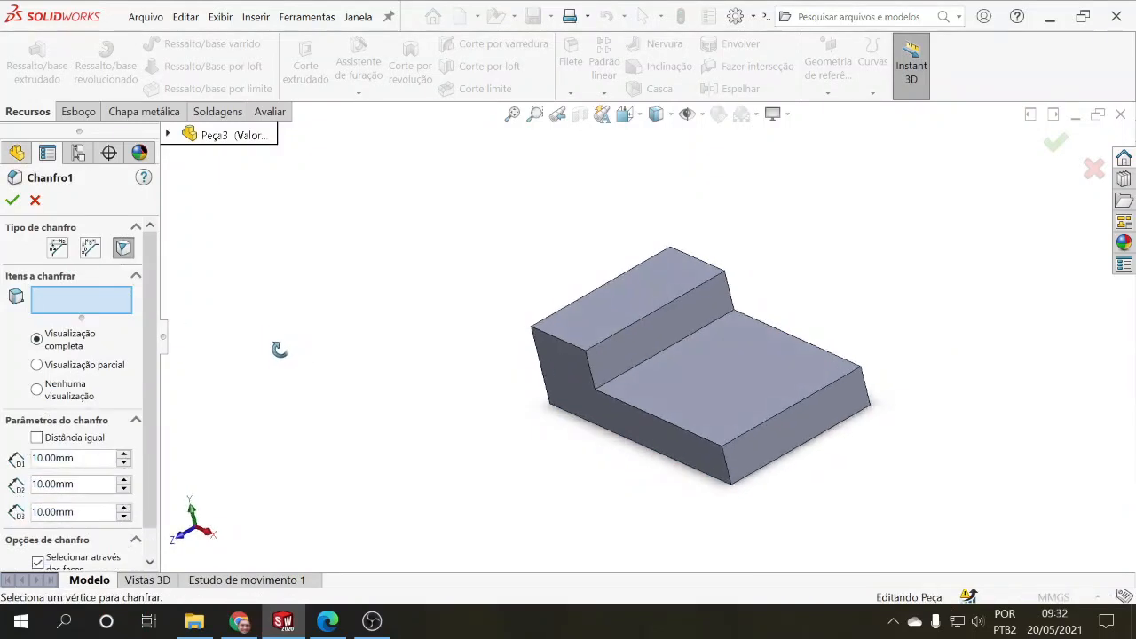
pyautogui.click(586, 357)
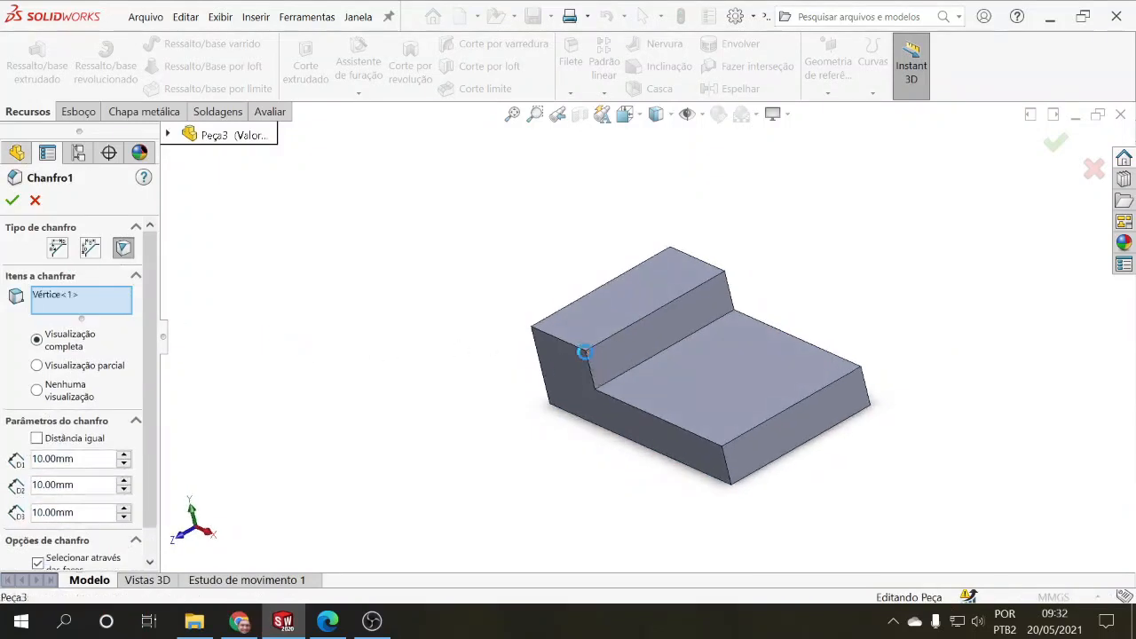
pyautogui.moveTo(530, 415); pyautogui.dragTo(534, 424, button='middle')
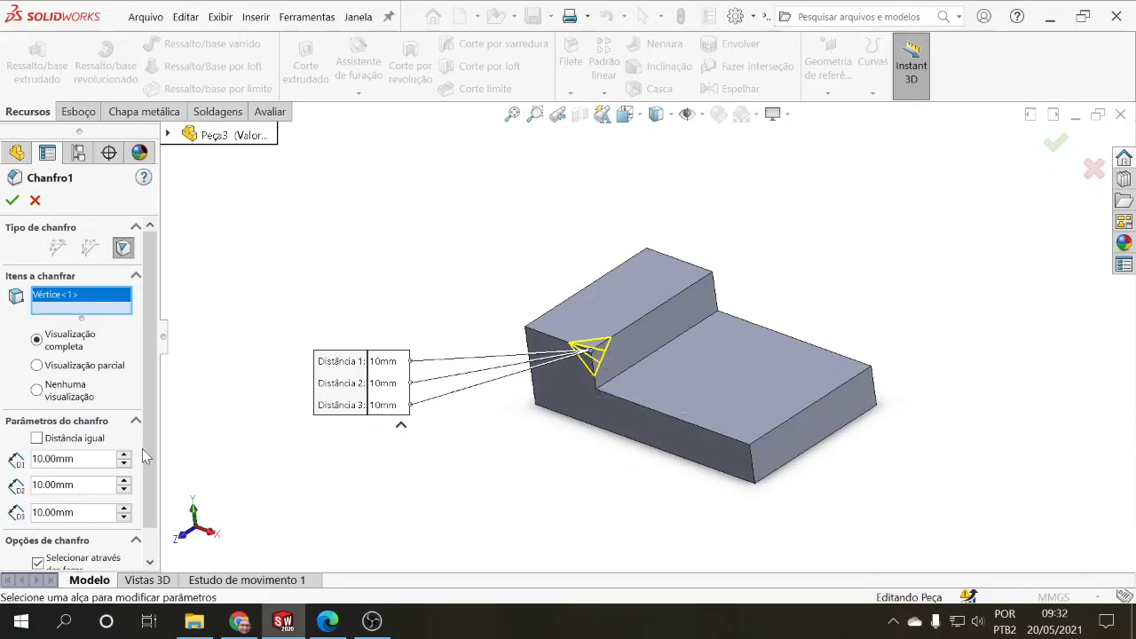
# Step: Set the vertex chamfer's Distância 1 to 4 mm and Distância 2 to 3 mm, and apply it
pyautogui.moveTo(74, 459); pyautogui.dragTo(36, 458)
pyautogui.write('4')
pyautogui.press('Return')
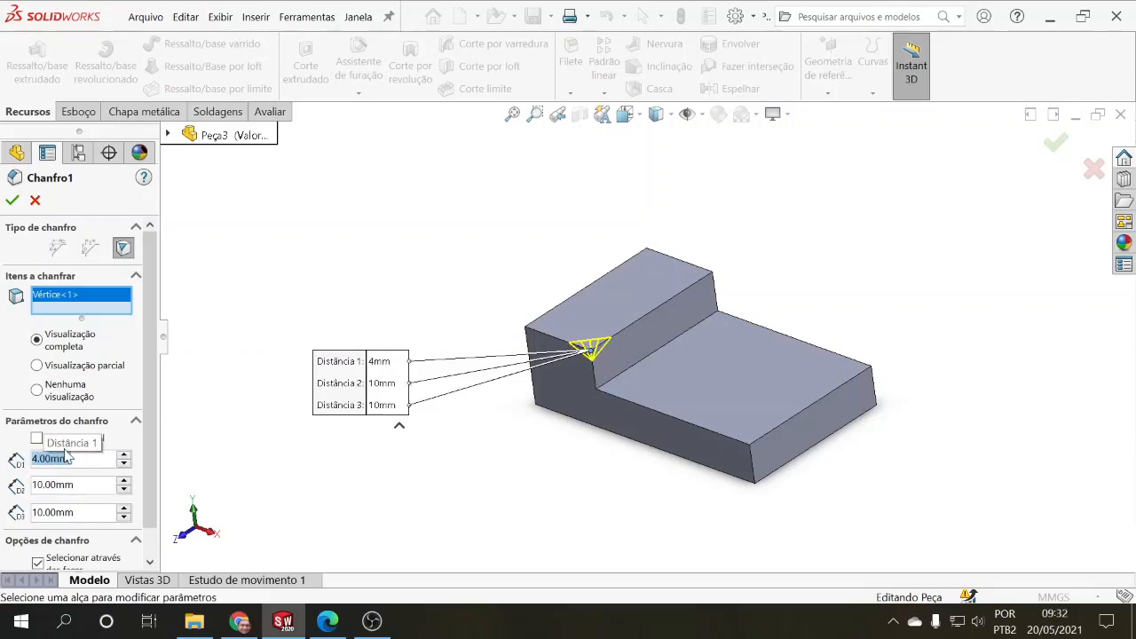
pyautogui.press('Tab')
pyautogui.write('3')
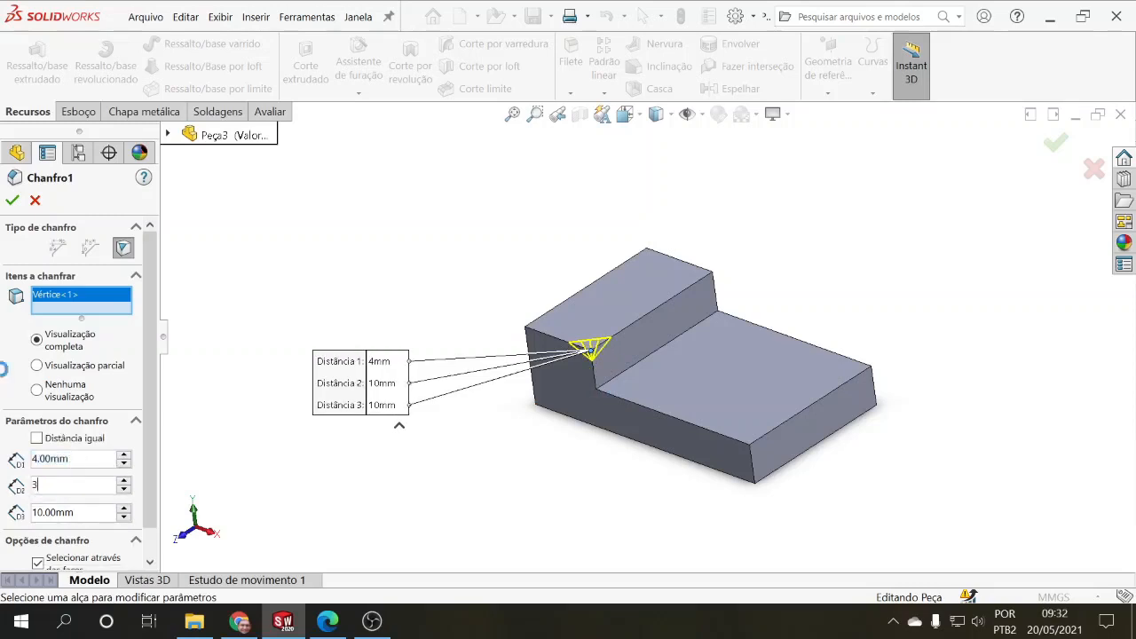
pyautogui.press('Return')
pyautogui.click(91, 513)
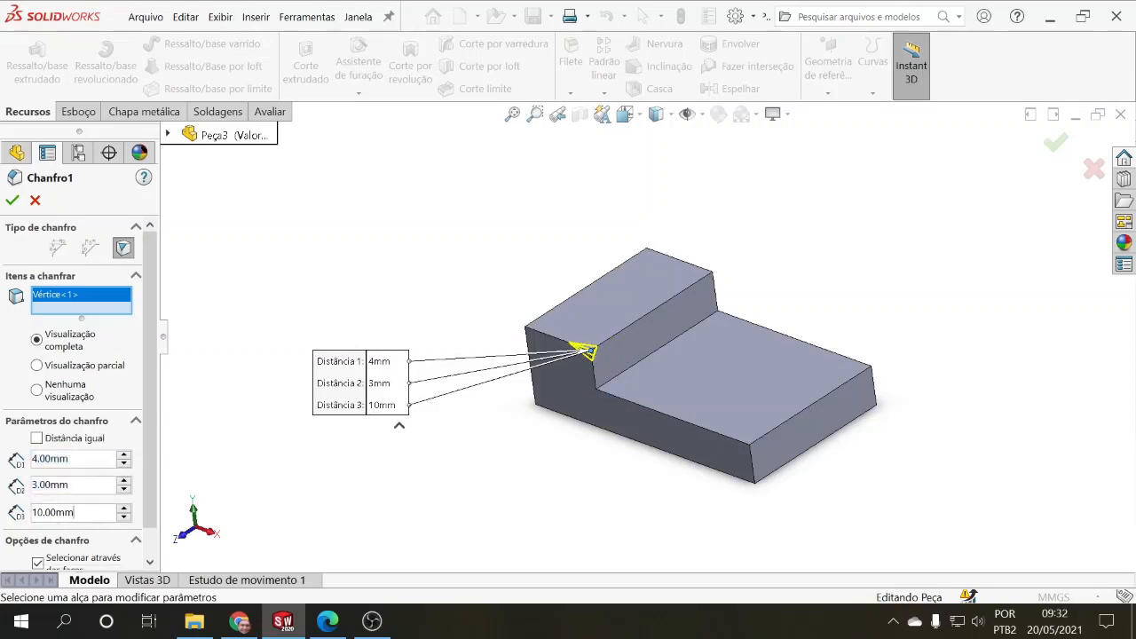
pyautogui.click(12, 199)
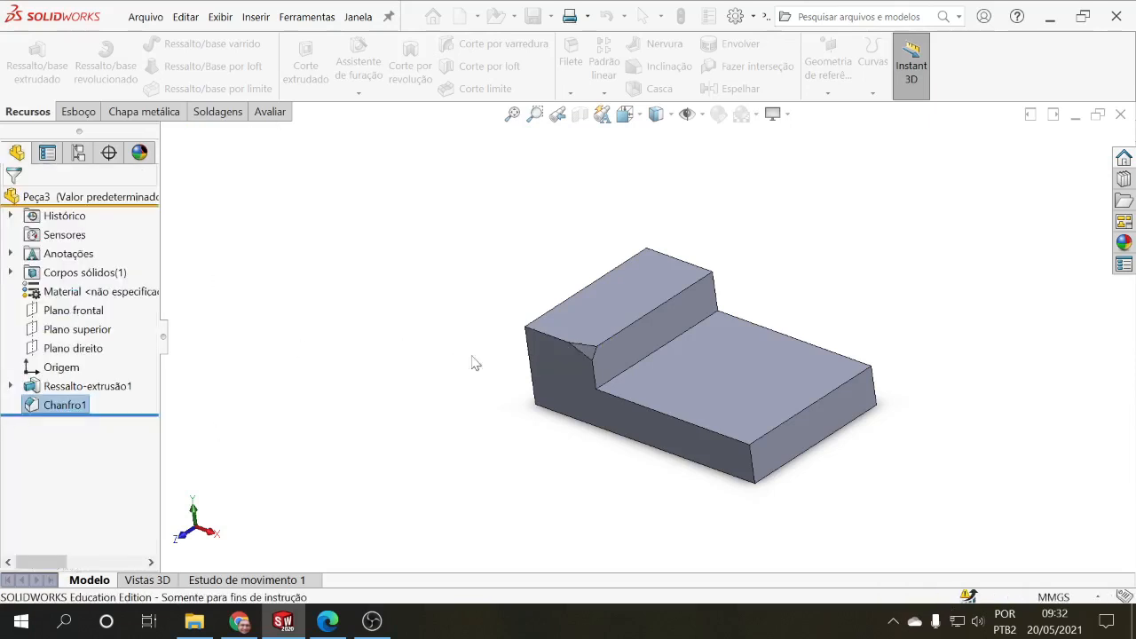
# Step: Examine the chamfered corner's shape and reopen the vertex chamfer for editing
pyautogui.scroll(-5, 585, 366)
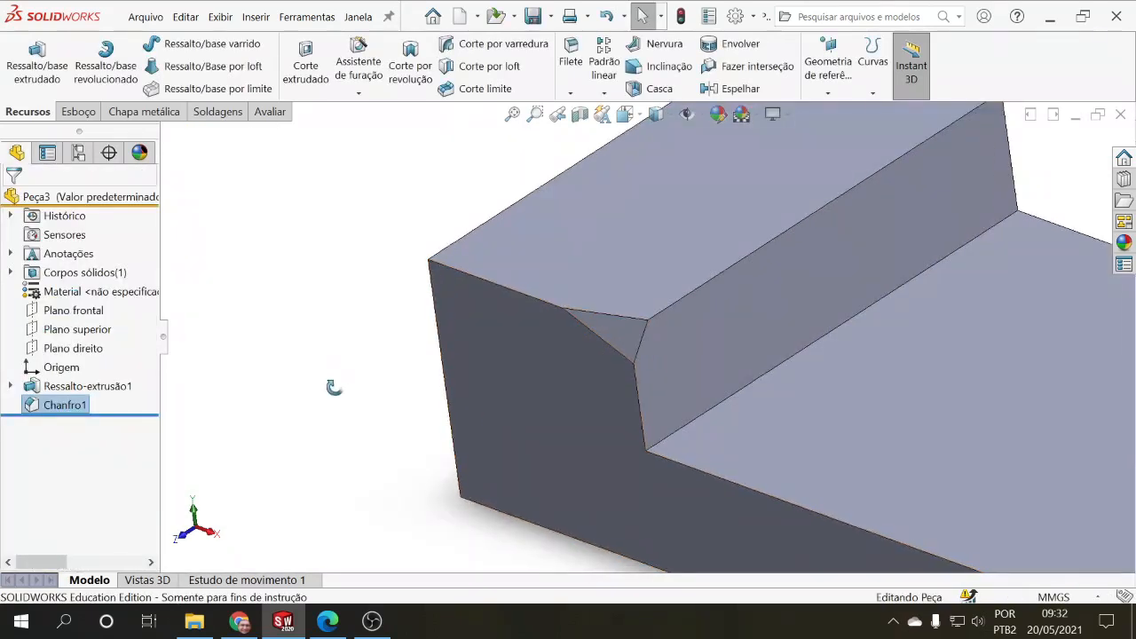
pyautogui.moveTo(332, 385); pyautogui.dragTo(307, 347, button='middle')
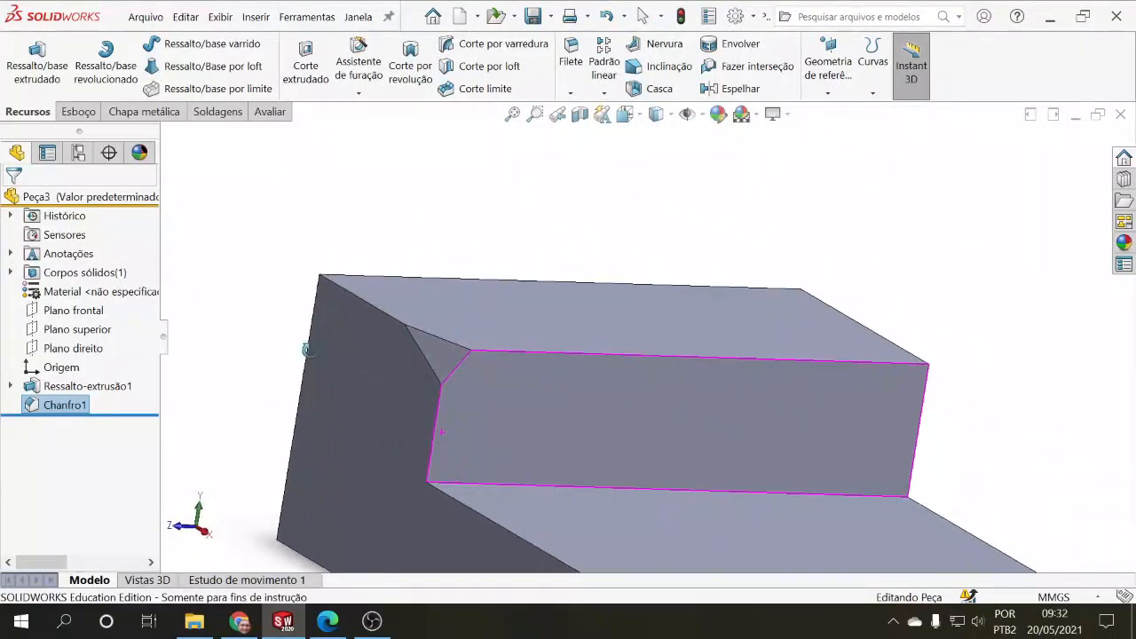
pyautogui.click(64, 409)
pyautogui.click(73, 366)
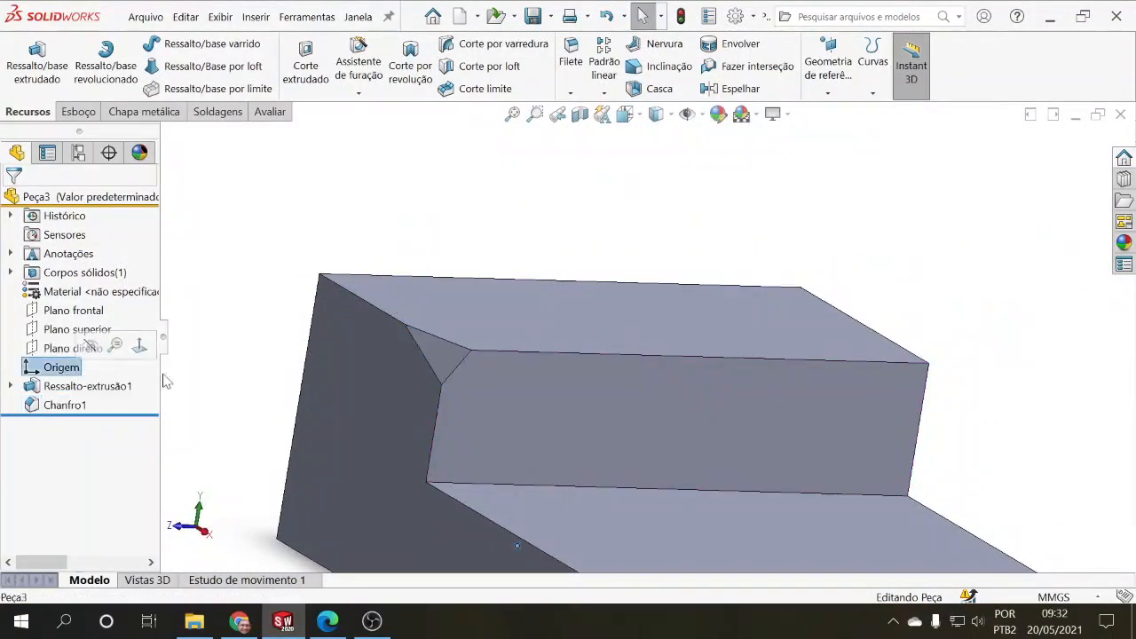
pyautogui.scroll(3, 237, 365)
pyautogui.click(55, 409)
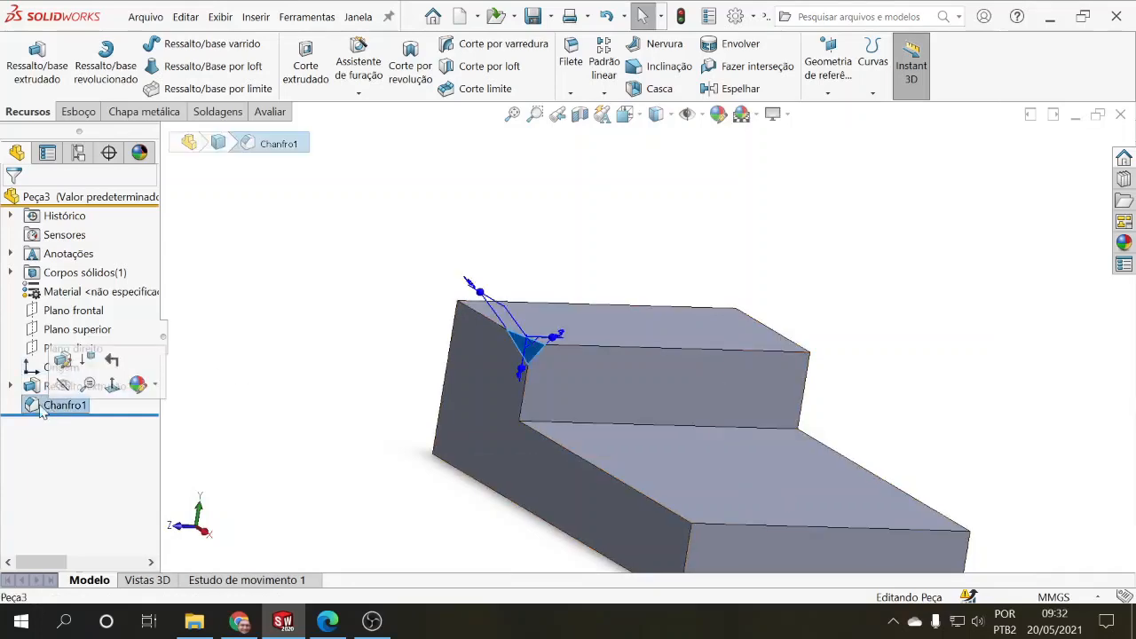
pyautogui.click(59, 362)
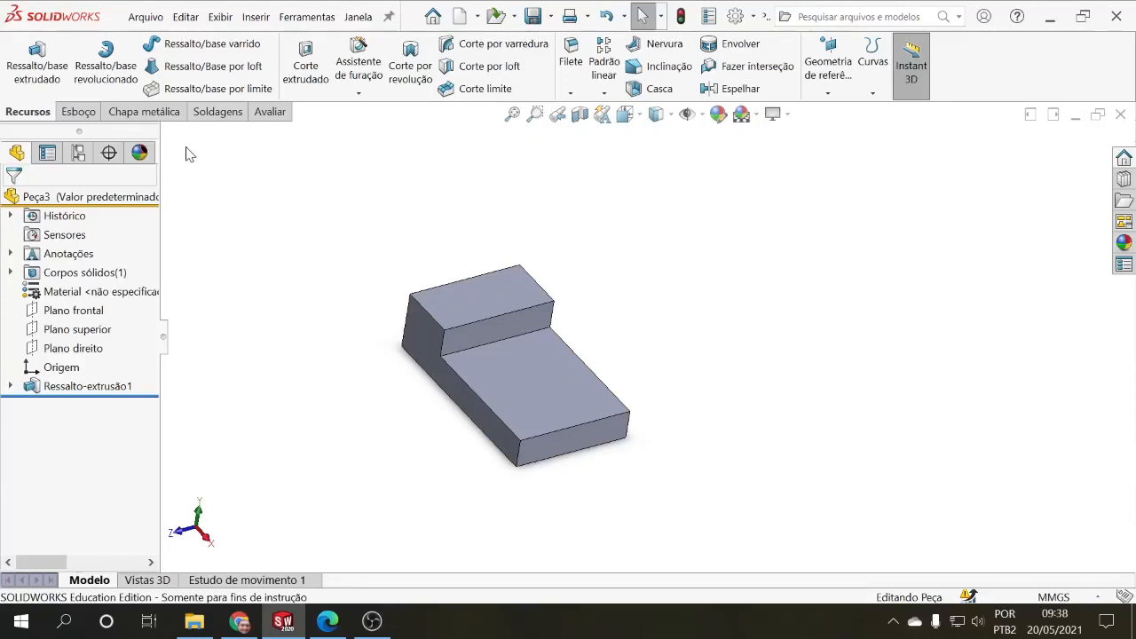
# Step: Bring up the sketching tools for the unchamfered stepped block
pyautogui.click(83, 116)
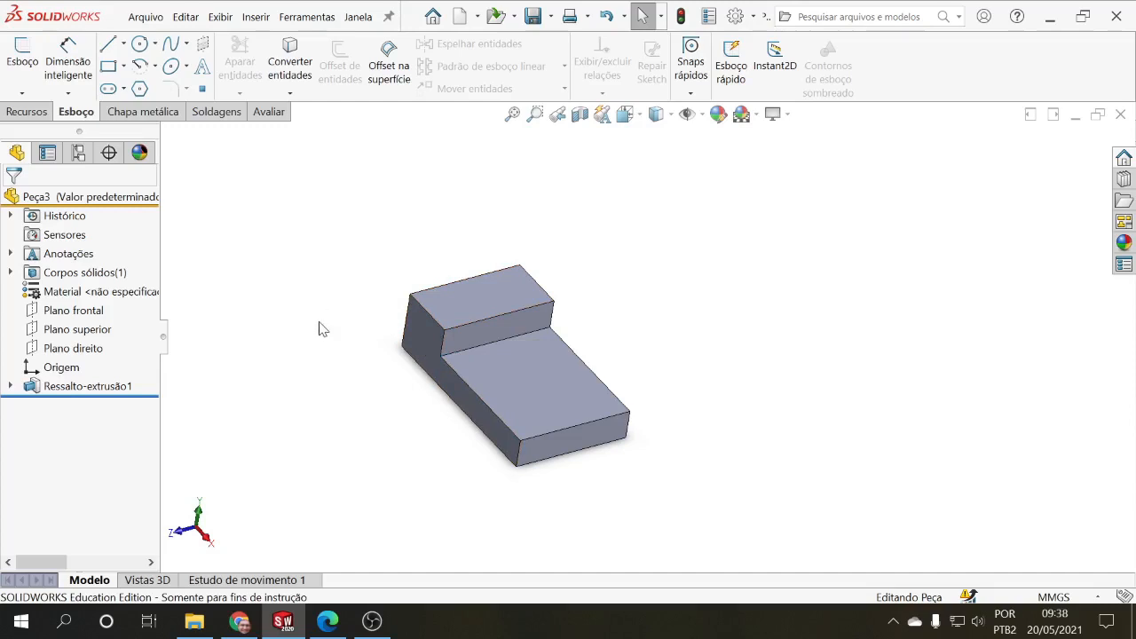
# Step: Sketch a circle with a radius of about 8 mm on the raised section's top face, near its front-plane-side end
pyautogui.moveTo(326, 354); pyautogui.dragTo(301, 324, button='middle')
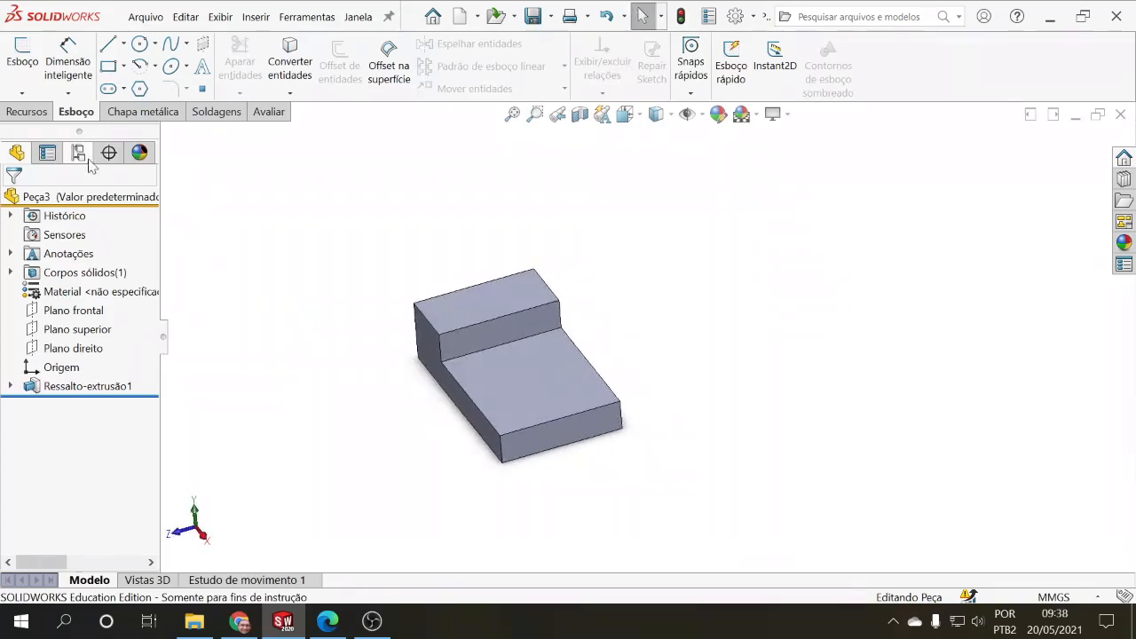
pyautogui.click(39, 115)
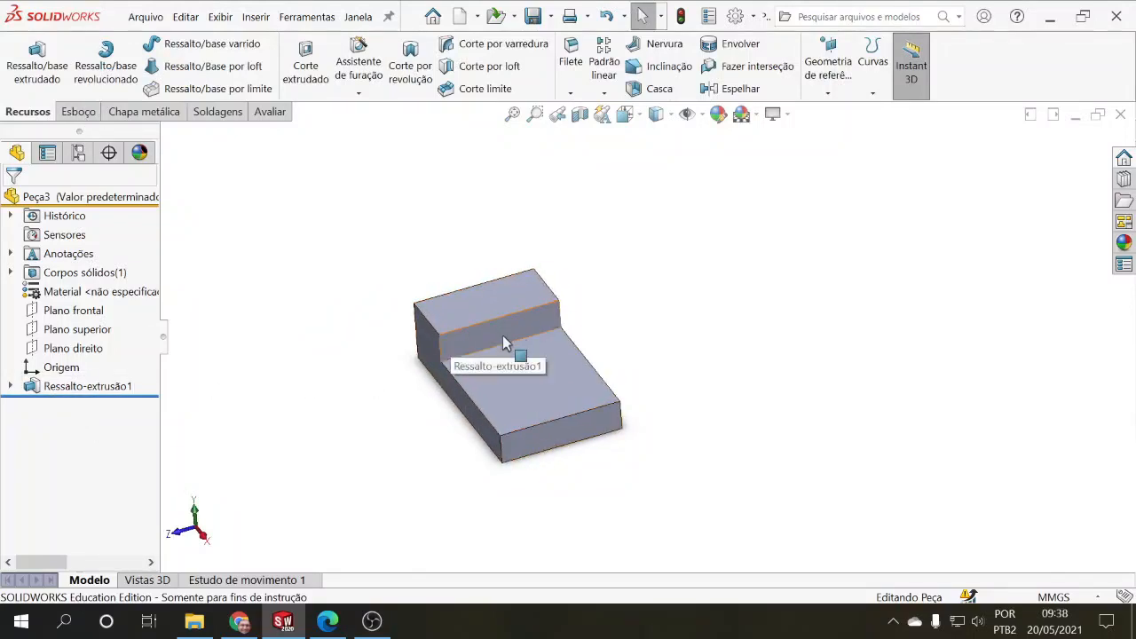
pyautogui.click(79, 116)
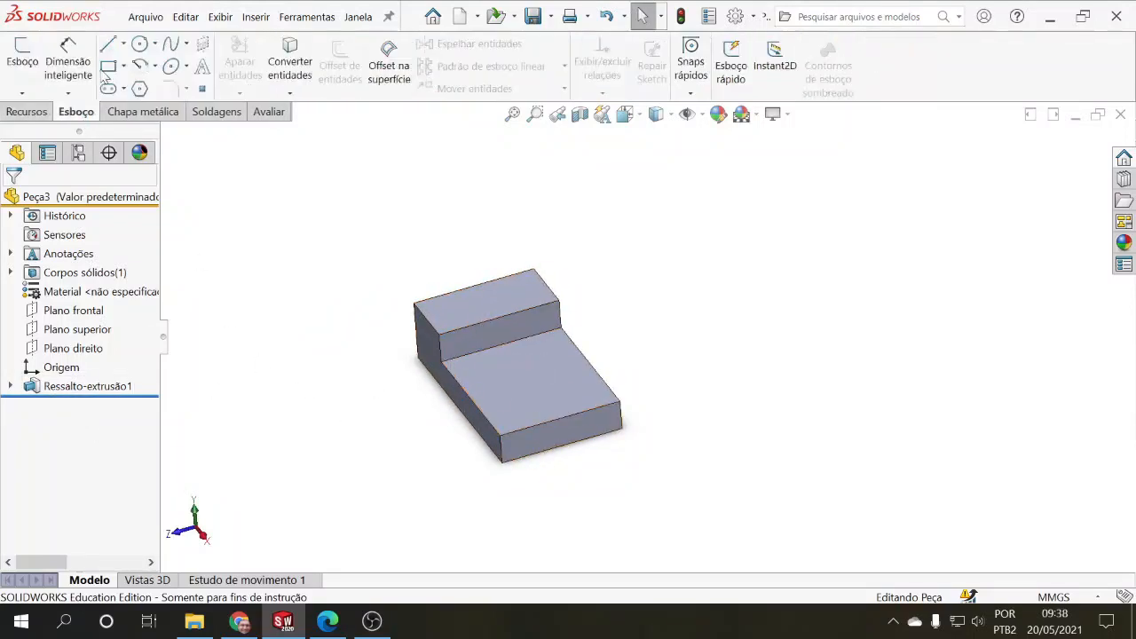
pyautogui.click(139, 46)
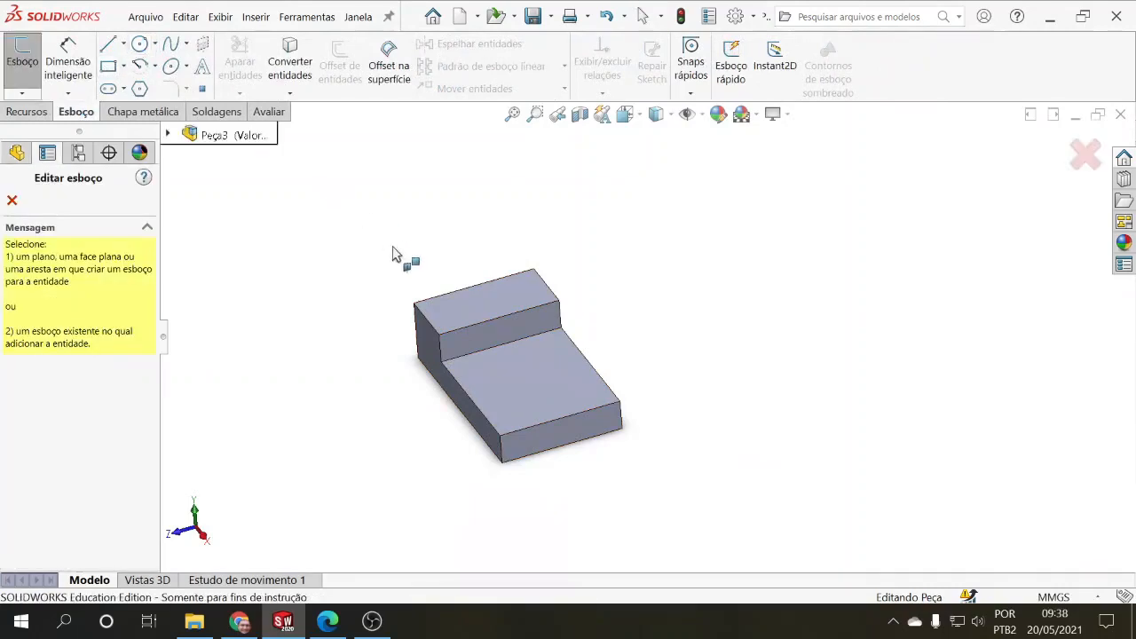
pyautogui.click(448, 323)
pyautogui.click(442, 314)
pyautogui.click(454, 322)
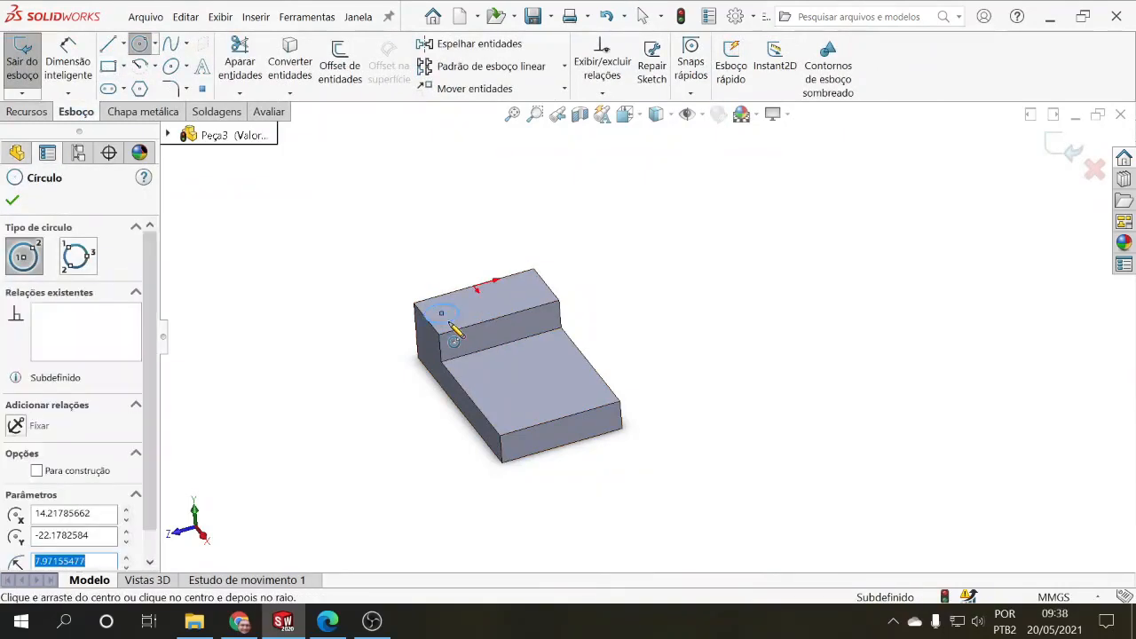
# Step: Dimension the circle's center 15 mm from the raised face's back edge and 10 mm from its short side edge
pyautogui.click(68, 62)
pyautogui.scroll(-6, 392, 305)
pyautogui.click(548, 335)
pyautogui.click(517, 285)
pyautogui.click(485, 239)
pyautogui.write('15.00mm')
pyautogui.click(597, 347)
pyautogui.click(445, 273)
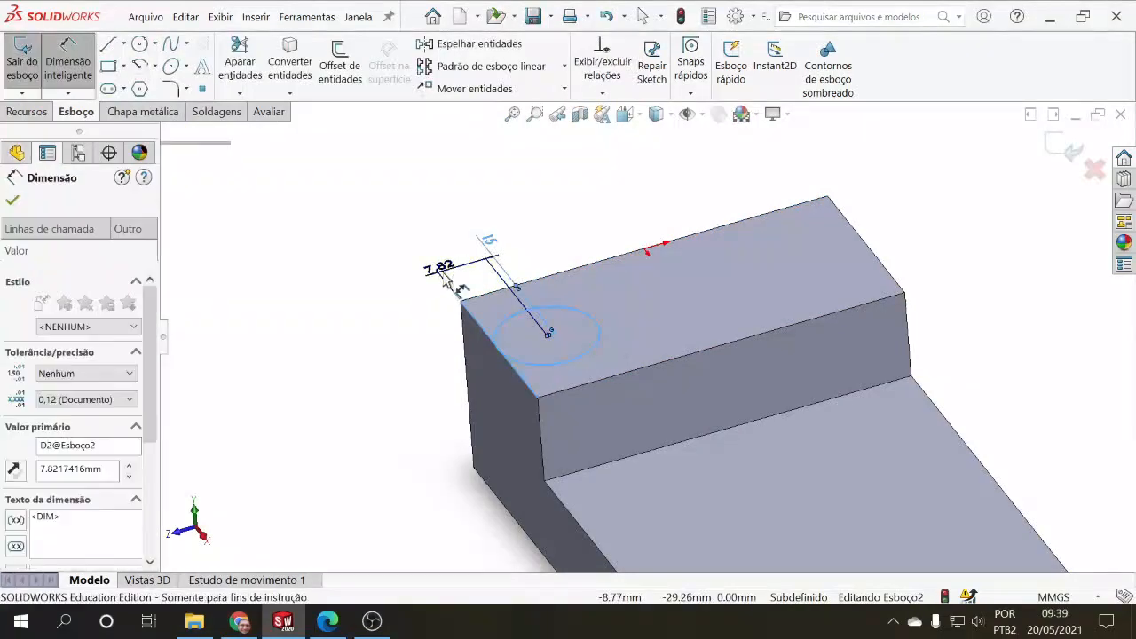
pyautogui.write('10')
# Step: Set the circle's diameter to 15 mm and arrange the sketch dimensions clear of the circle
pyautogui.click(575, 303)
pyautogui.click(572, 215)
pyautogui.write('15.00mm')
pyautogui.moveTo(400, 223); pyautogui.dragTo(407, 244, button='middle')
pyautogui.moveTo(490, 224)
pyautogui.mouseDown()
pyautogui.moveTo(389, 374)
pyautogui.moveTo(418, 392)
pyautogui.mouseUp()
pyautogui.moveTo(556, 179); pyautogui.dragTo(582, 228)
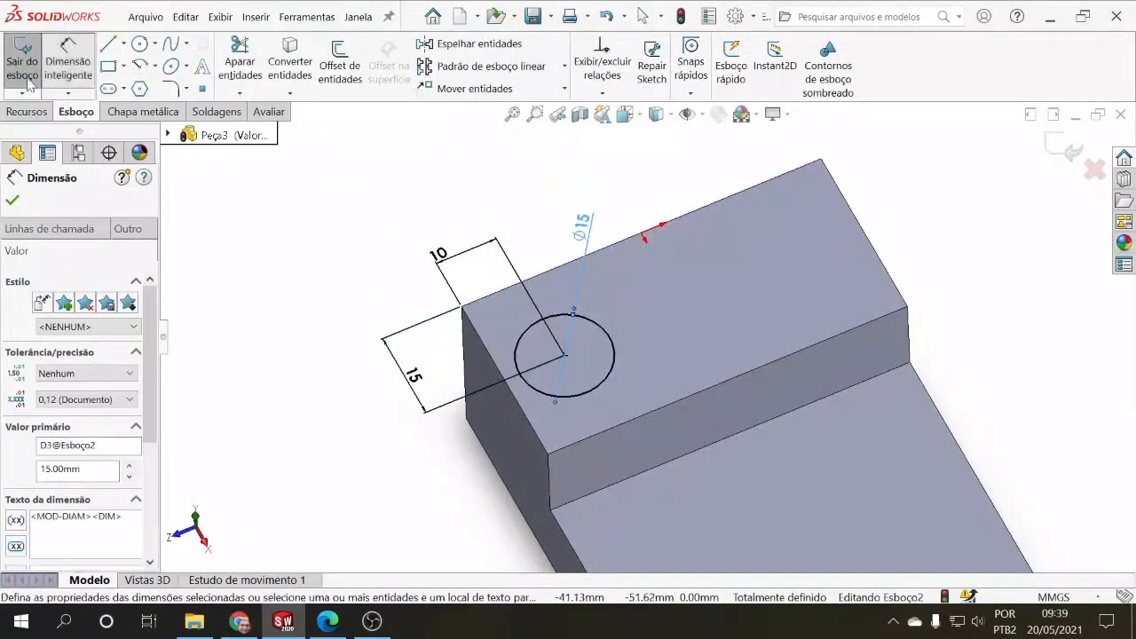
# Step: Cut the dimensioned circle all the way through the raised section with an extruded cut
pyautogui.click(69, 62)
pyautogui.click(27, 112)
pyautogui.click(305, 63)
pyautogui.click(87, 293)
pyautogui.click(71, 323)
pyautogui.click(13, 202)
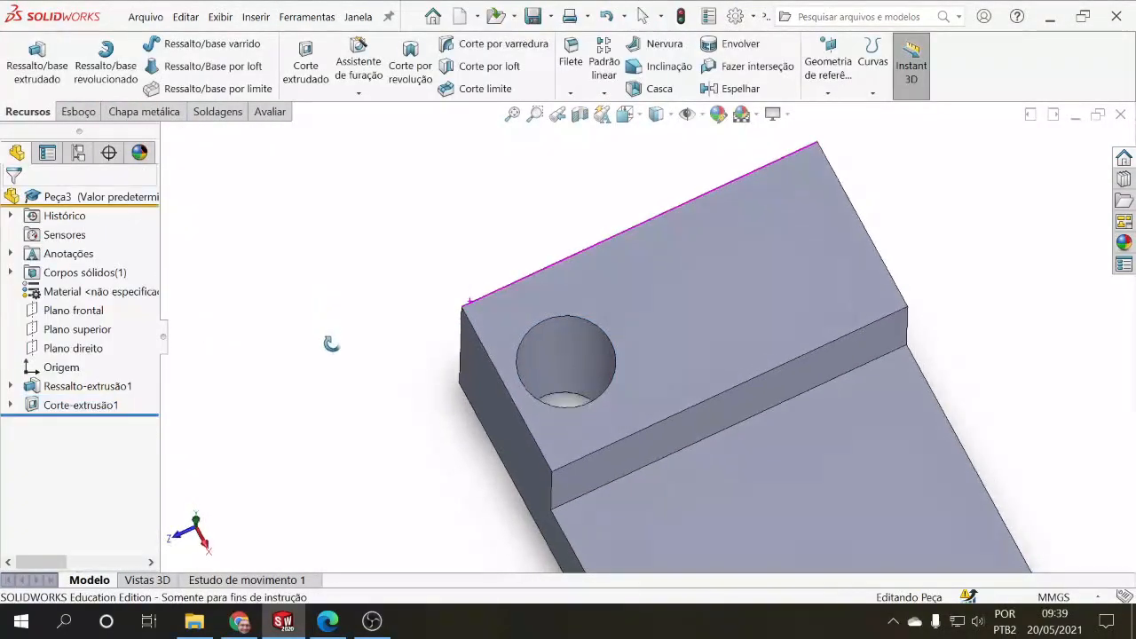
pyautogui.moveTo(302, 373); pyautogui.dragTo(335, 328, button='middle')
pyautogui.scroll(5, 347, 322)
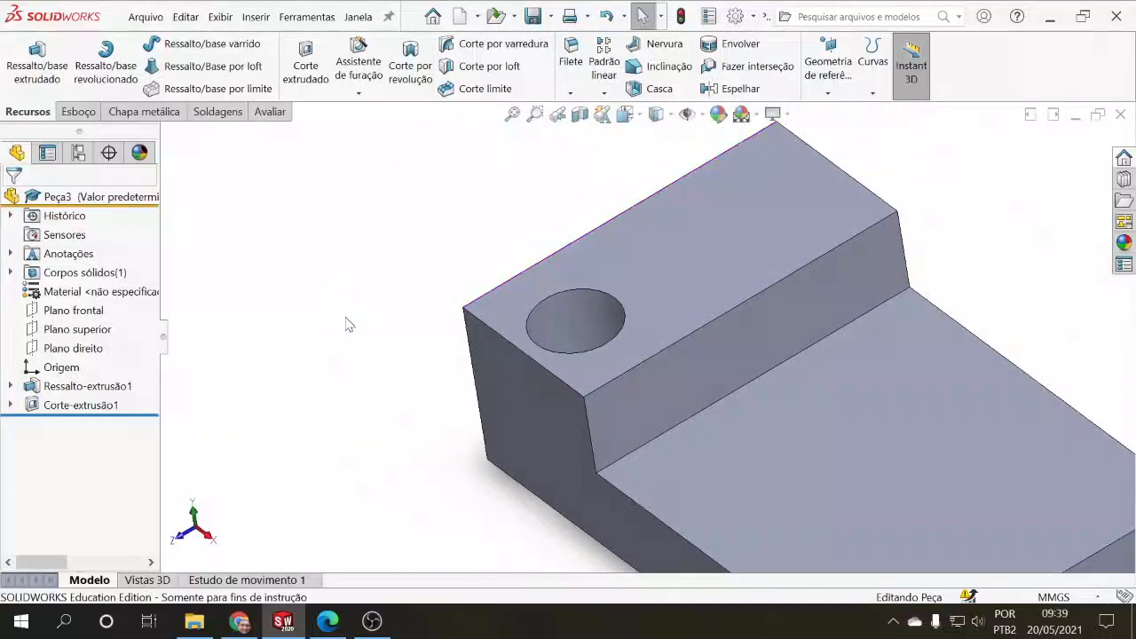
pyautogui.moveTo(416, 289); pyautogui.dragTo(490, 448, button='middle')
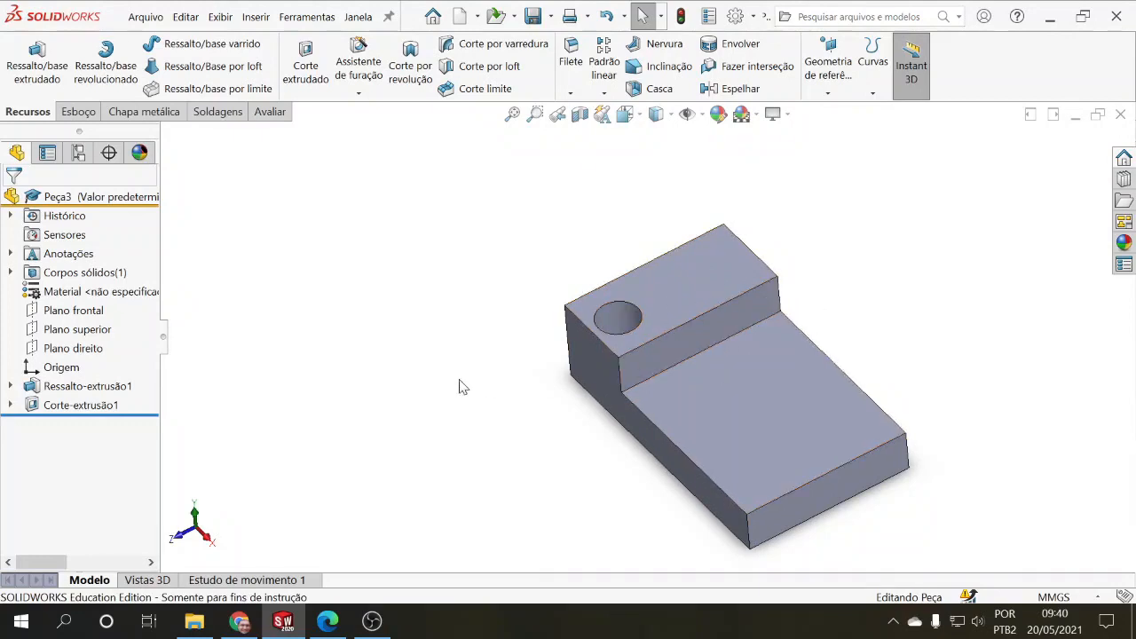
# Step: Review the base extrusion's end condition and examine where the front plane crosses the block
pyautogui.moveTo(447, 338); pyautogui.dragTo(400, 281, button='middle')
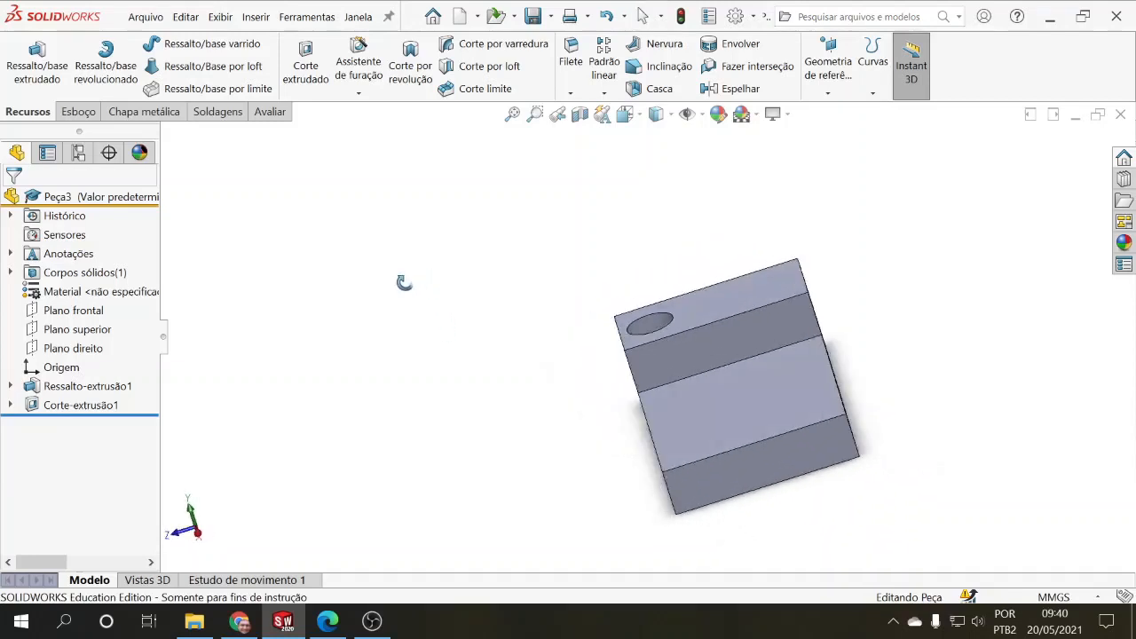
pyautogui.click(87, 386)
pyautogui.click(104, 342)
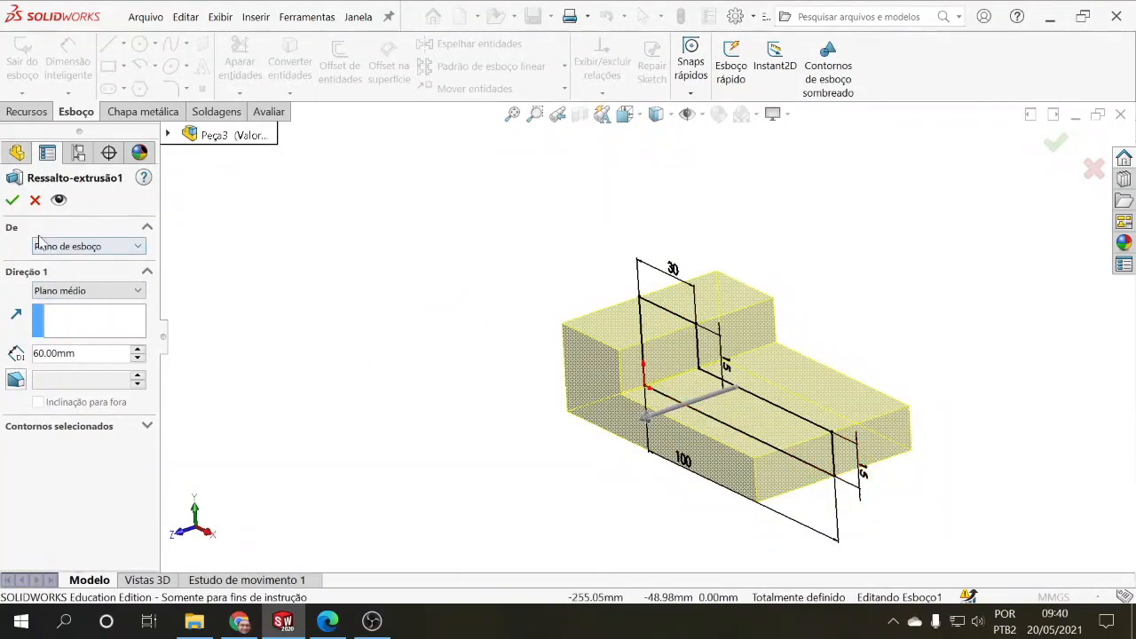
pyautogui.click(11, 199)
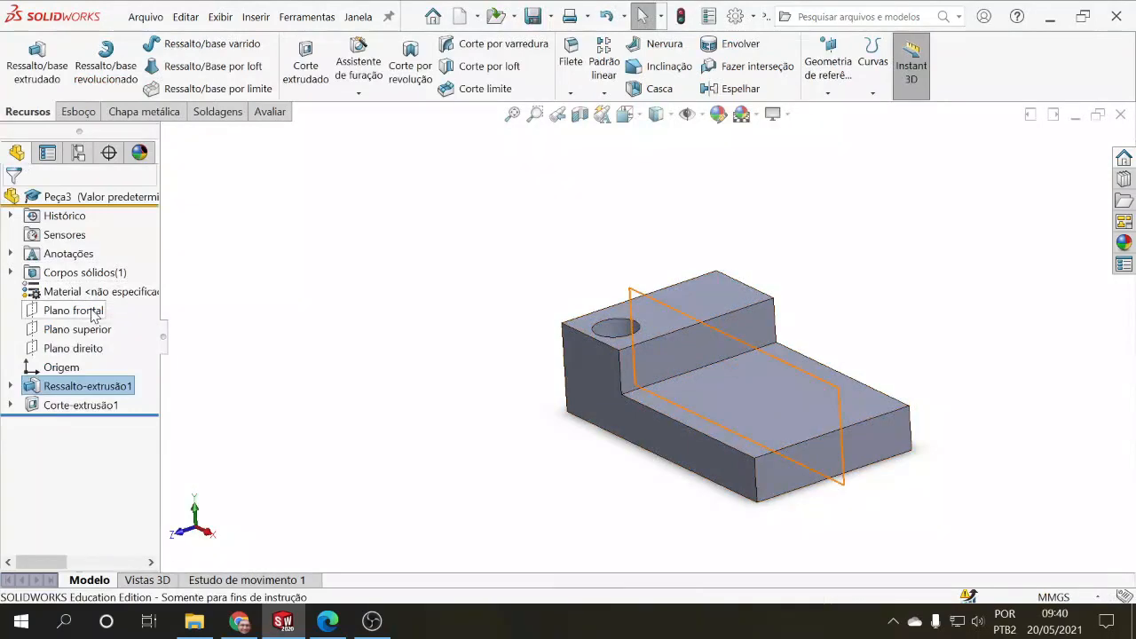
pyautogui.click(74, 310)
pyautogui.moveTo(420, 500); pyautogui.dragTo(373, 387, button='middle')
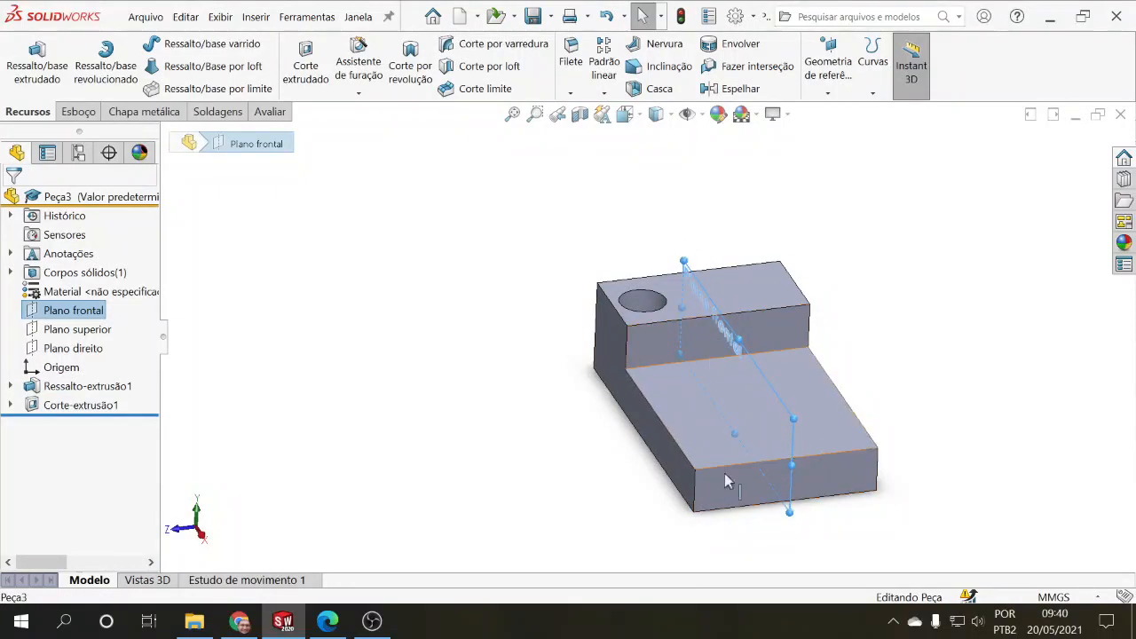
# Step: Change the base extrusion's end condition to Cego and apply it
pyautogui.click(74, 386)
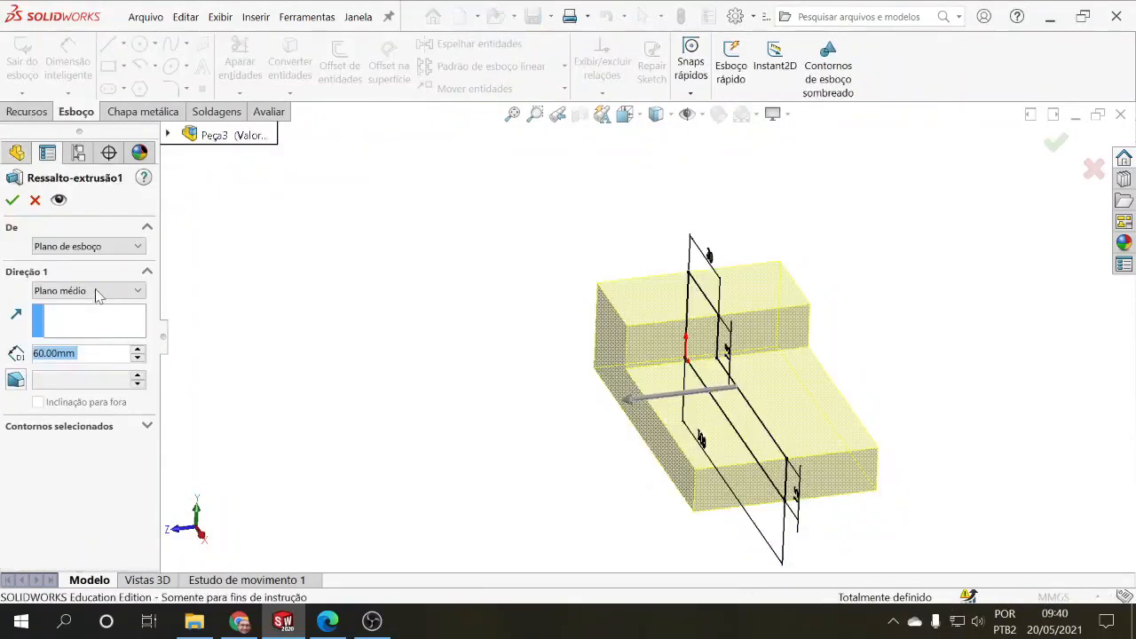
pyautogui.click(96, 290)
pyautogui.click(86, 306)
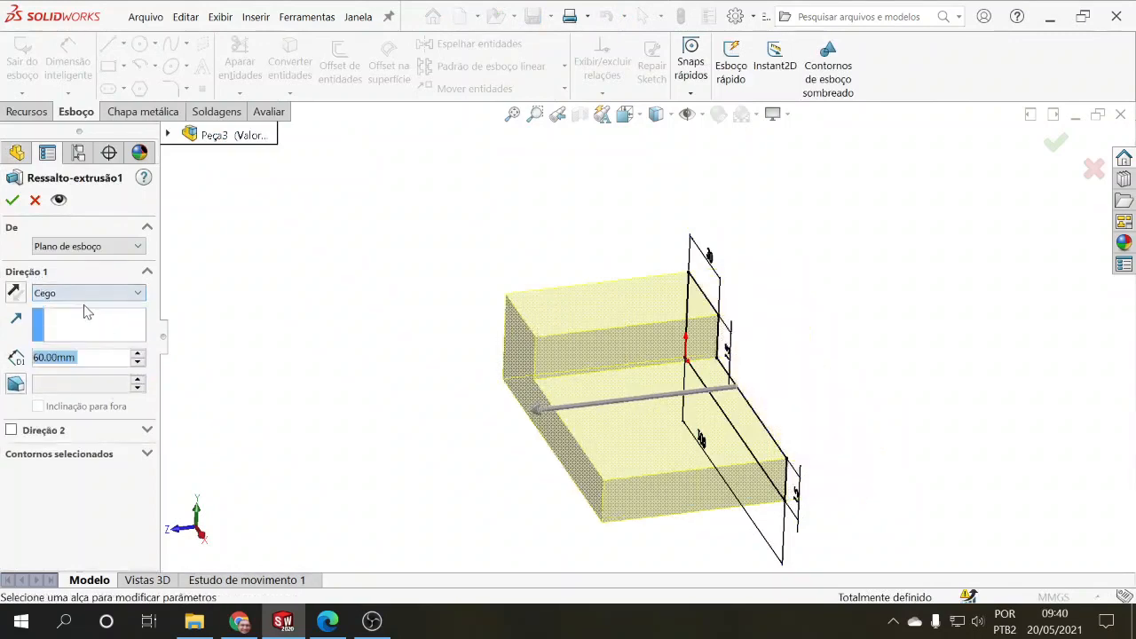
pyautogui.click(11, 200)
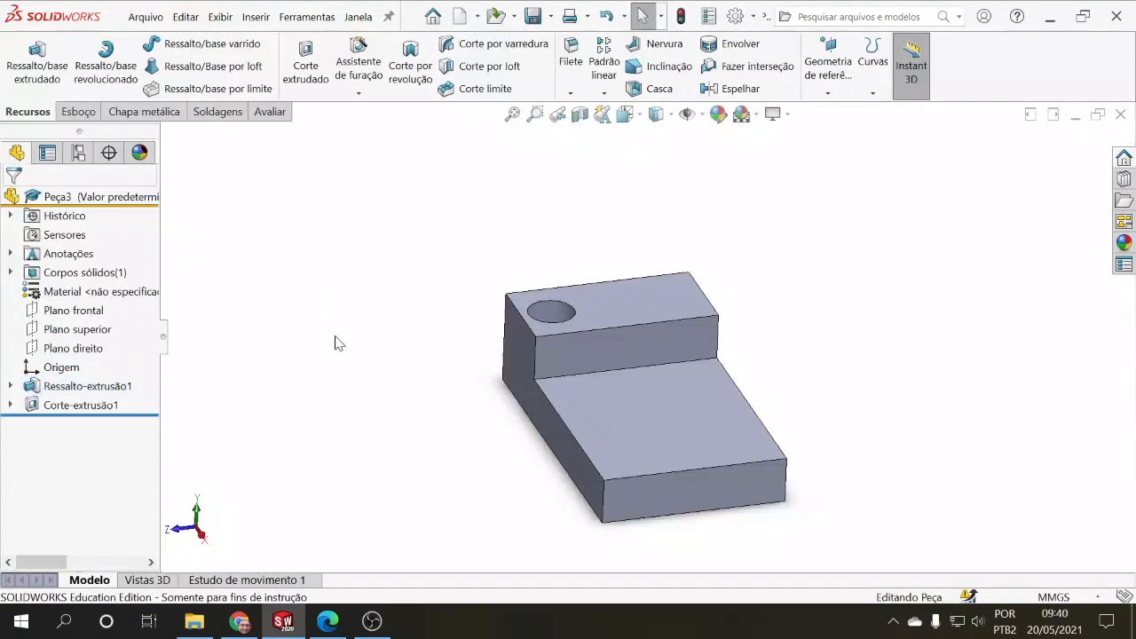
# Step: Examine the positions of the front, top and right planes relative to the blind-extruded block
pyautogui.click(66, 309)
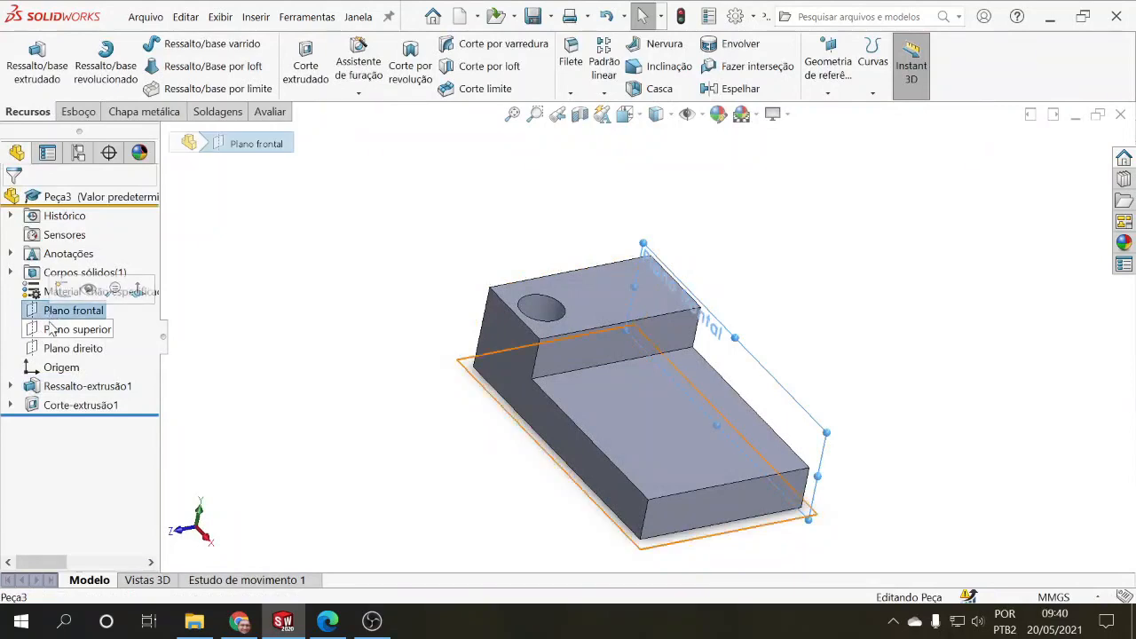
pyautogui.click(53, 330)
pyautogui.click(72, 348)
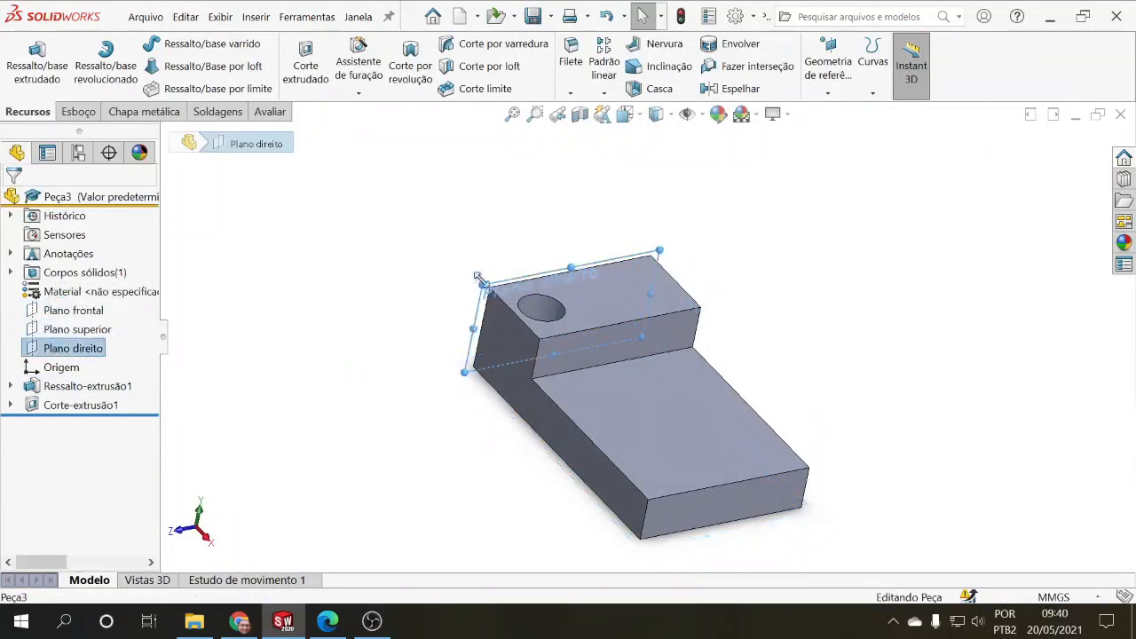
pyautogui.click(518, 472)
pyautogui.moveTo(516, 472); pyautogui.dragTo(429, 464, button='middle')
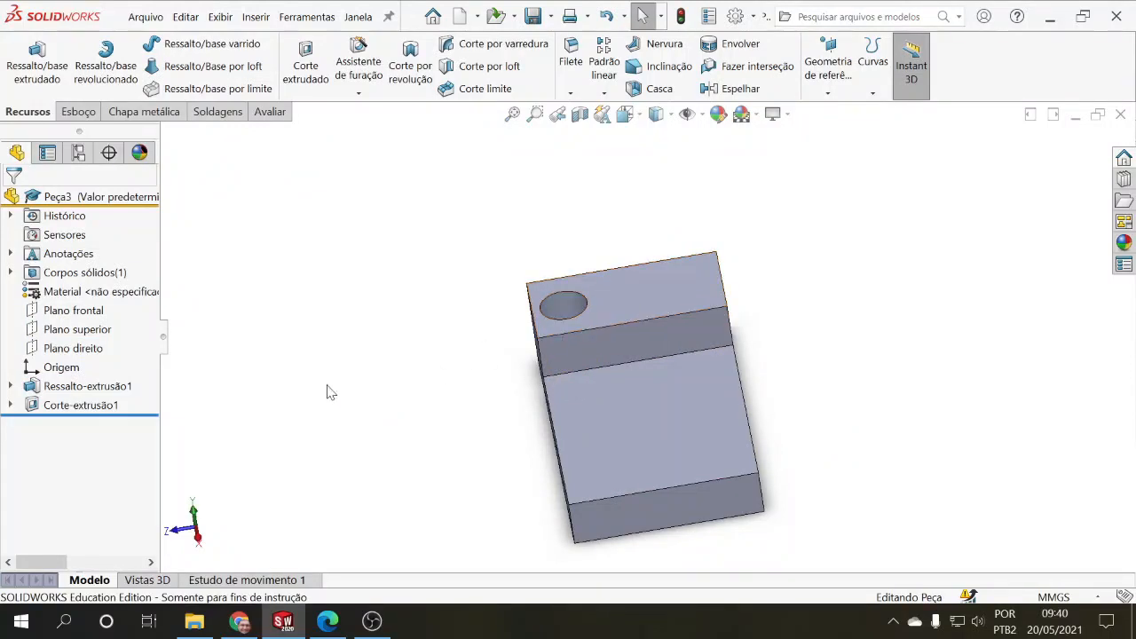
# Step: Set the base extrusion's end condition back to Plano médio and apply it
pyautogui.click(75, 390)
pyautogui.click(80, 337)
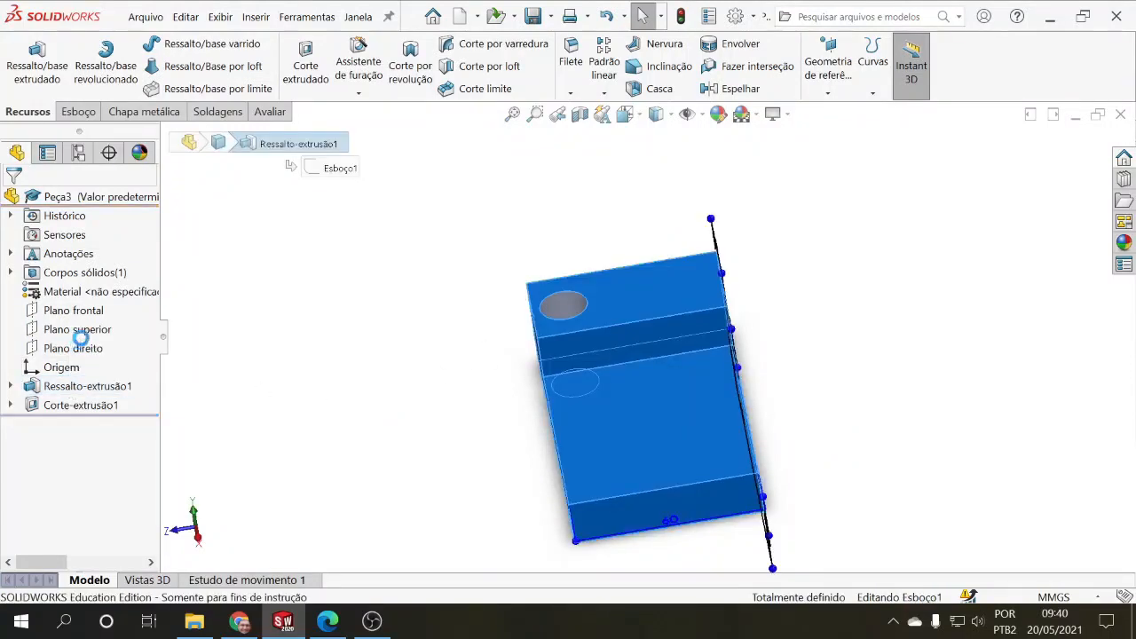
pyautogui.click(57, 296)
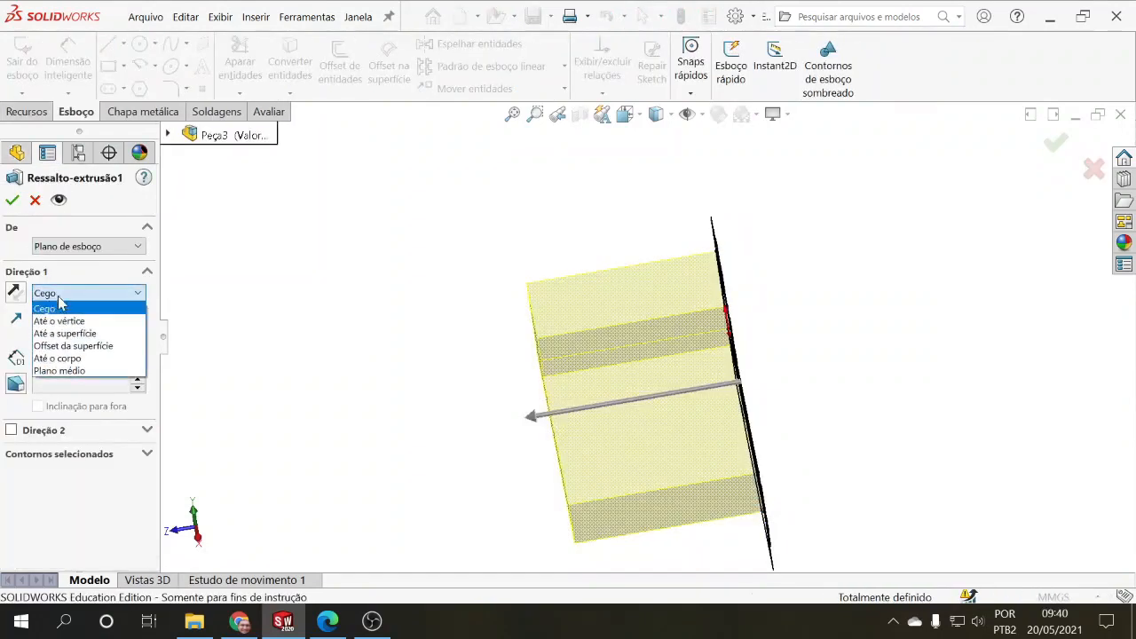
pyautogui.click(78, 371)
pyautogui.click(12, 201)
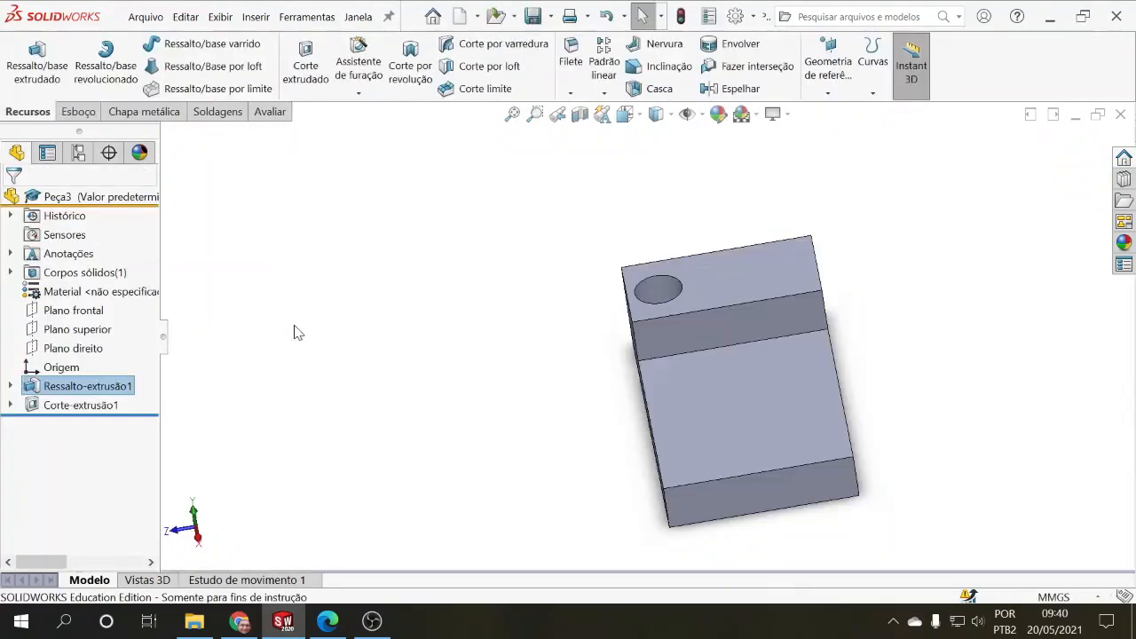
# Step: Examine the front plane on the mid-plane-extruded block and view the hole from several angles
pyautogui.click(74, 311)
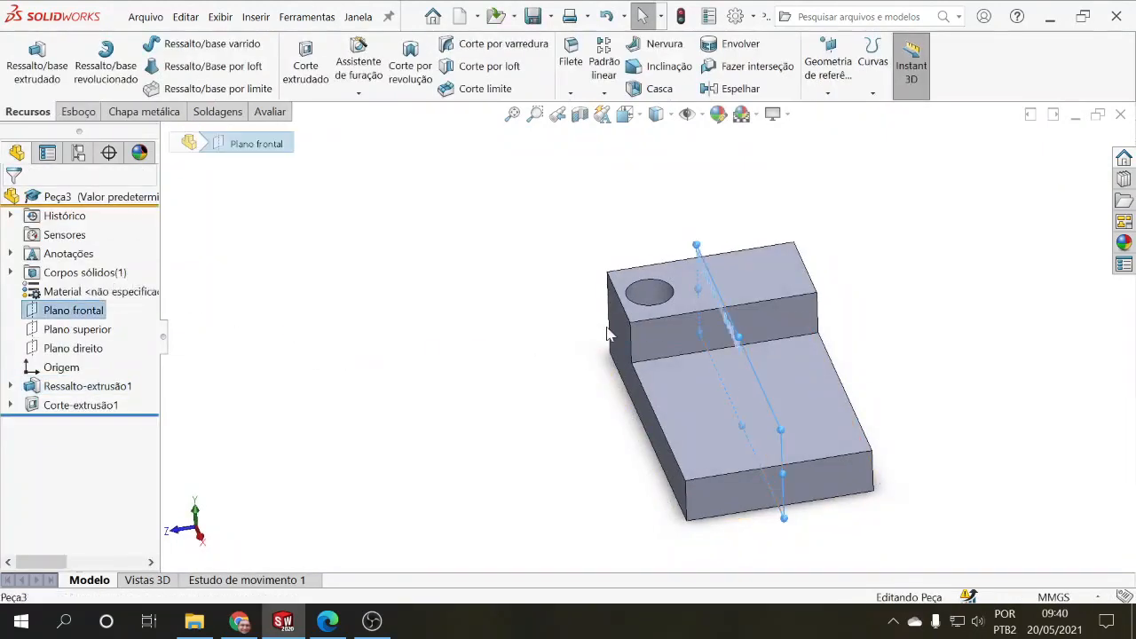
pyautogui.scroll(1, 487, 335)
pyautogui.click(493, 332)
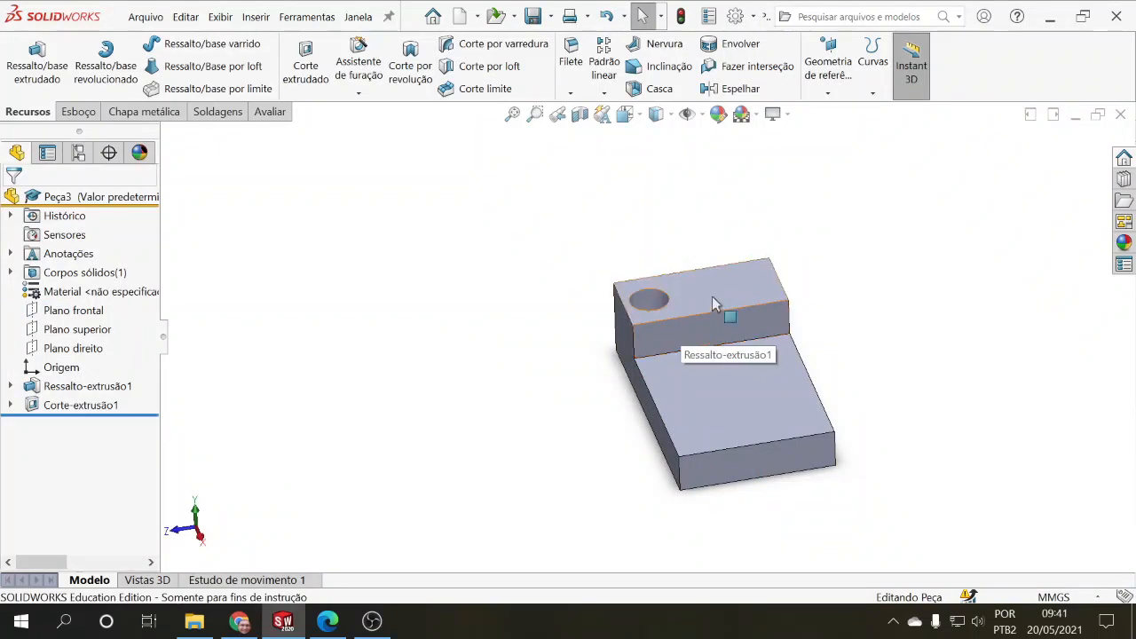
pyautogui.scroll(-3, 690, 328)
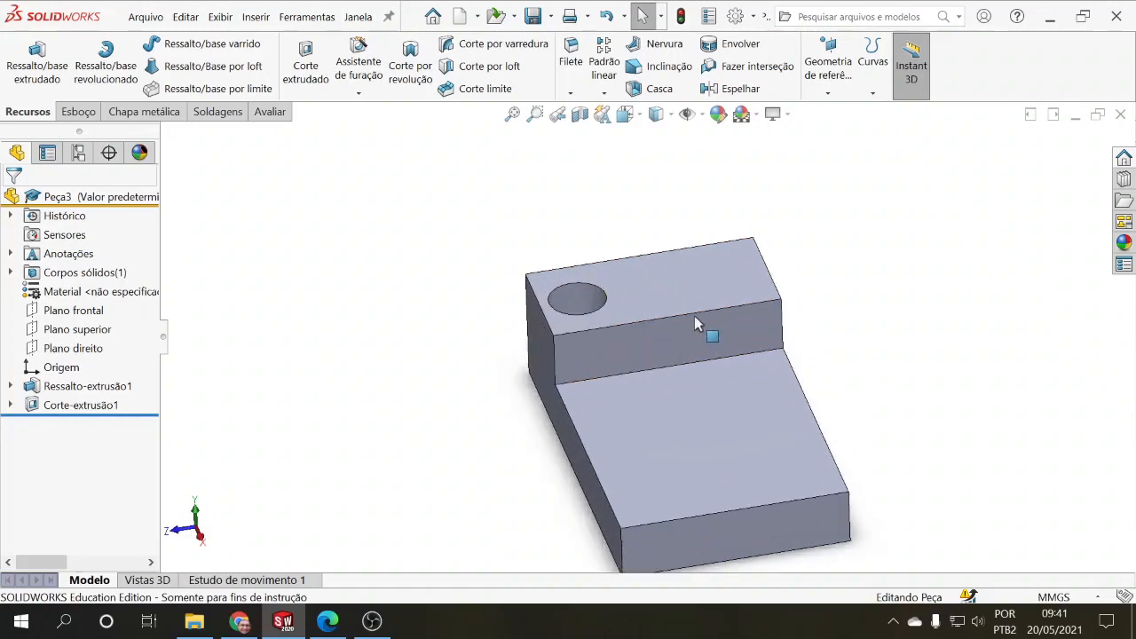
pyautogui.scroll(2, 698, 324)
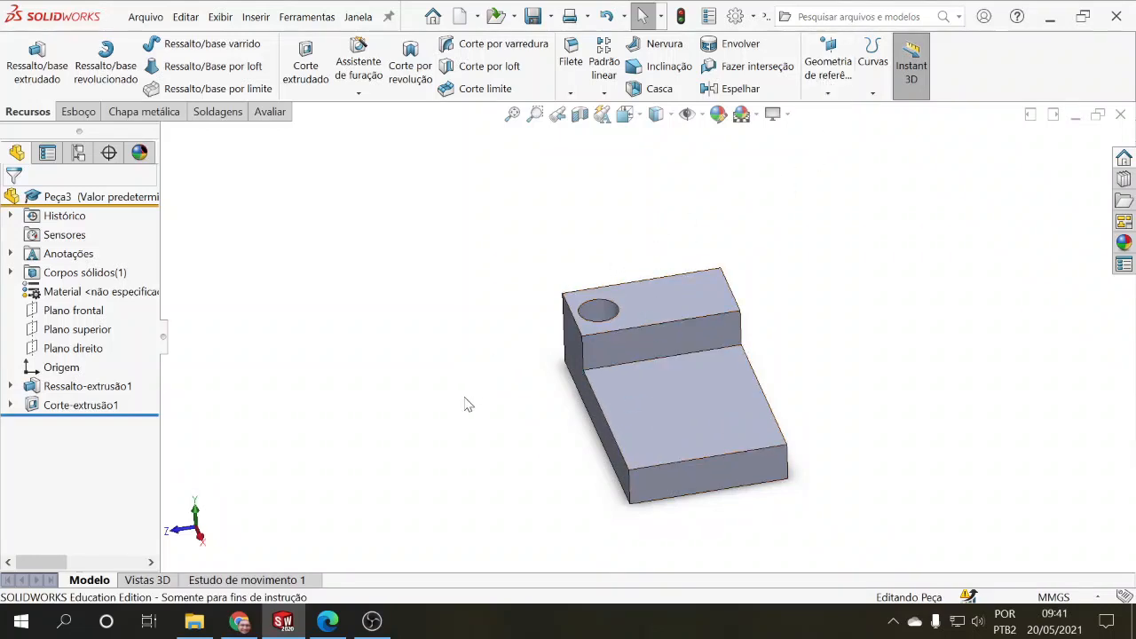
pyautogui.moveTo(446, 333)
pyautogui.mouseDown(button='middle')
pyautogui.moveTo(471, 297)
pyautogui.moveTo(459, 310)
pyautogui.moveTo(465, 338)
pyautogui.mouseUp(button='middle')
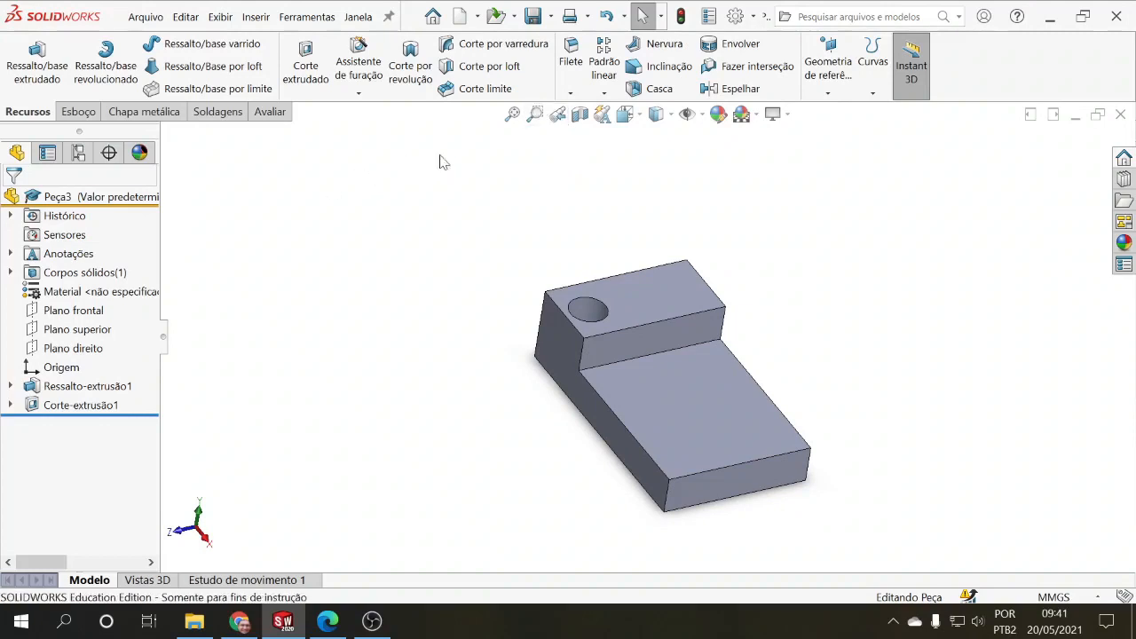
# Step: Start the Espelhar feature and choose the block's long side face as the mirror face
pyautogui.click(736, 90)
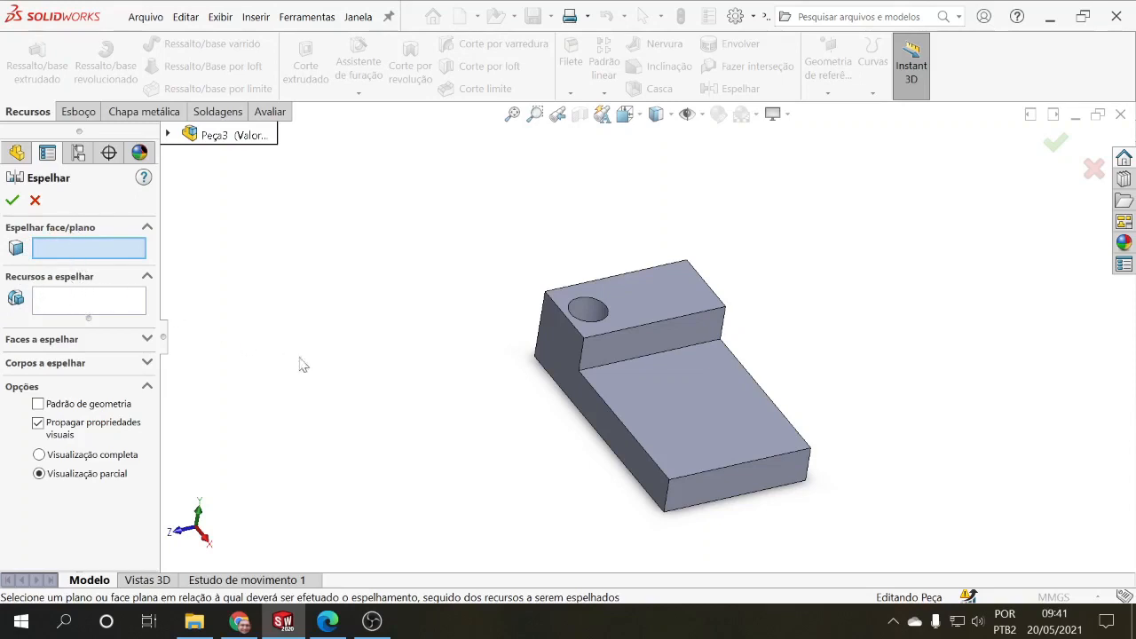
pyautogui.scroll(2, 593, 356)
pyautogui.scroll(-3, 729, 360)
pyautogui.moveTo(676, 337); pyautogui.dragTo(639, 351, button='middle')
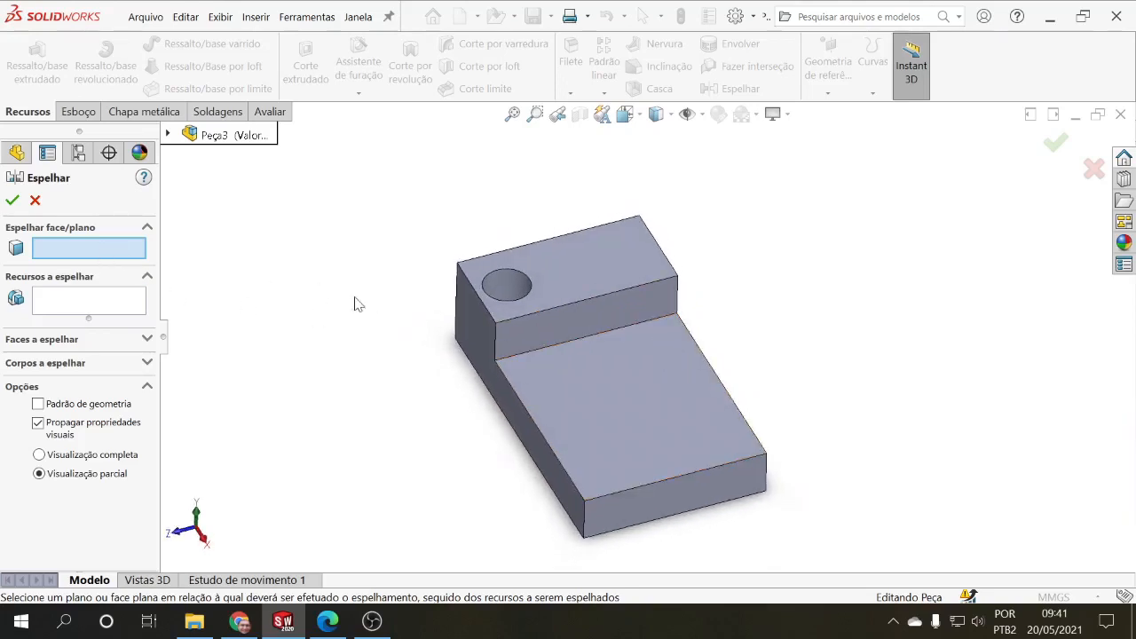
pyautogui.click(485, 326)
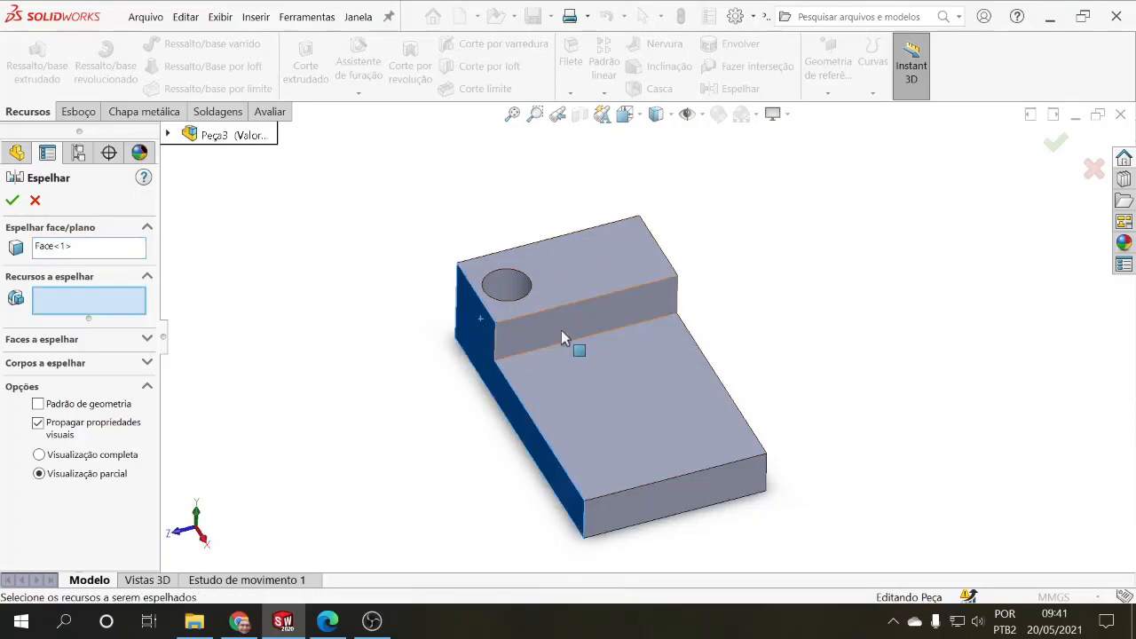
# Step: Try the raised top face, the lower step's top face and the vertical step face in turn as the mirror face
pyautogui.click(566, 268)
pyautogui.click(127, 260)
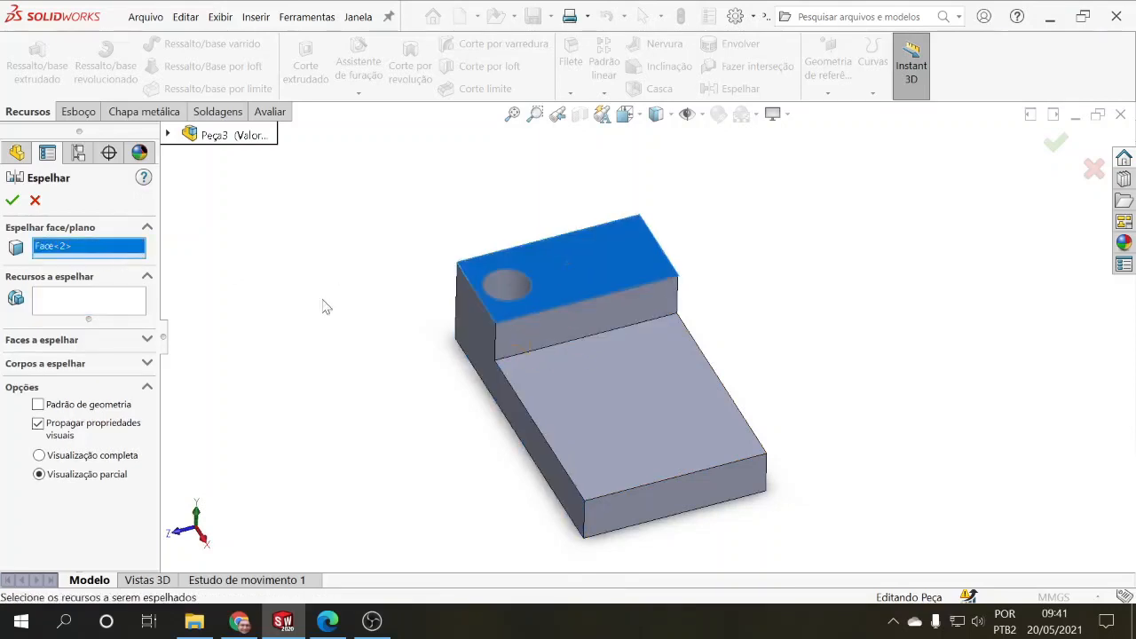
pyautogui.click(636, 382)
pyautogui.click(95, 255)
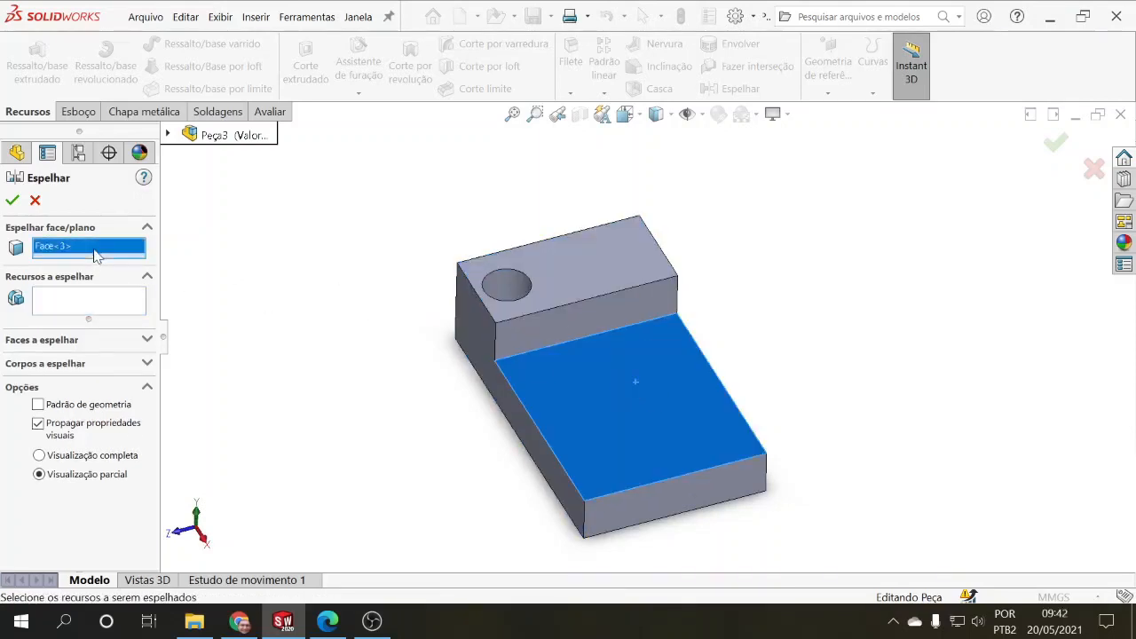
pyautogui.click(548, 323)
# Step: Choose Plano frontal as the mirror plane and Corte-extrusão1 as the feature to mirror, and apply the Espelhar feature
pyautogui.click(92, 251)
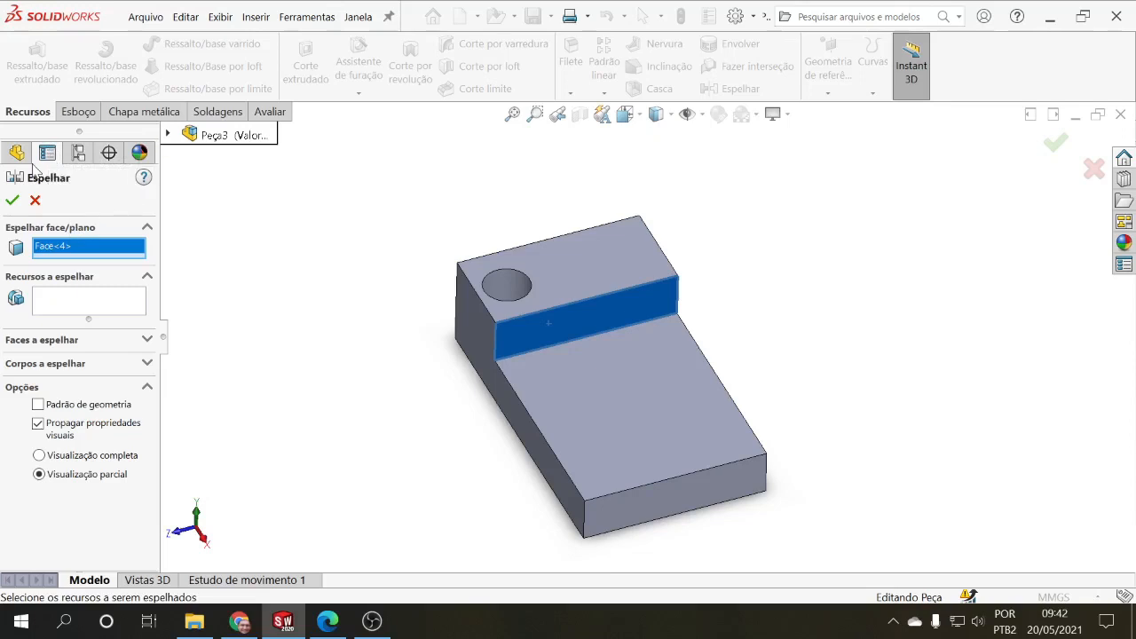
pyautogui.click(168, 134)
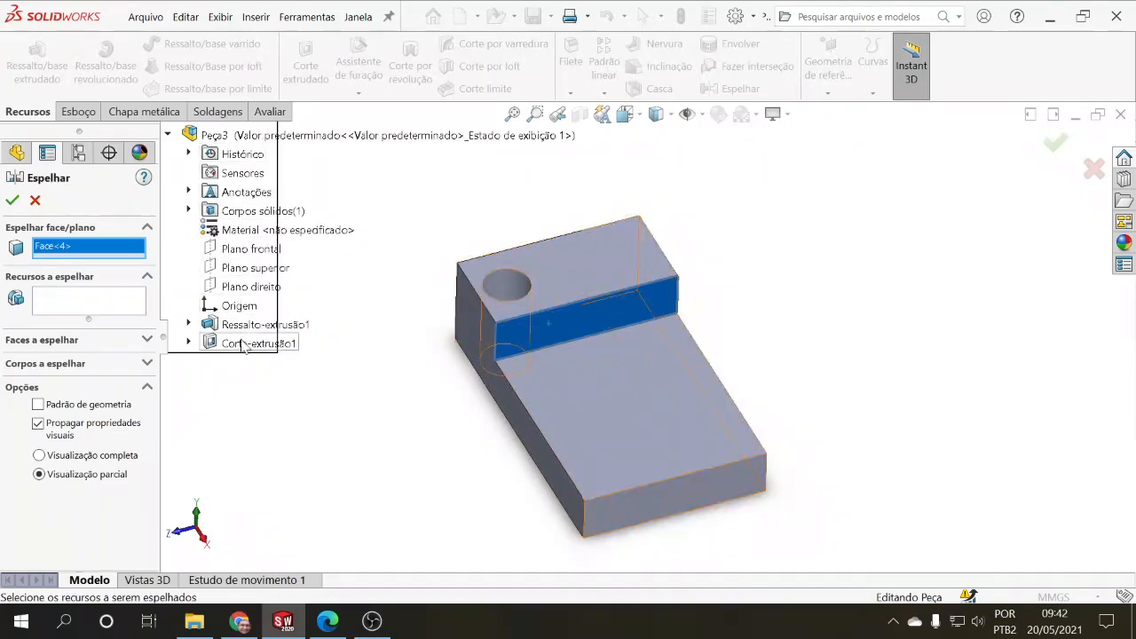
pyautogui.click(240, 250)
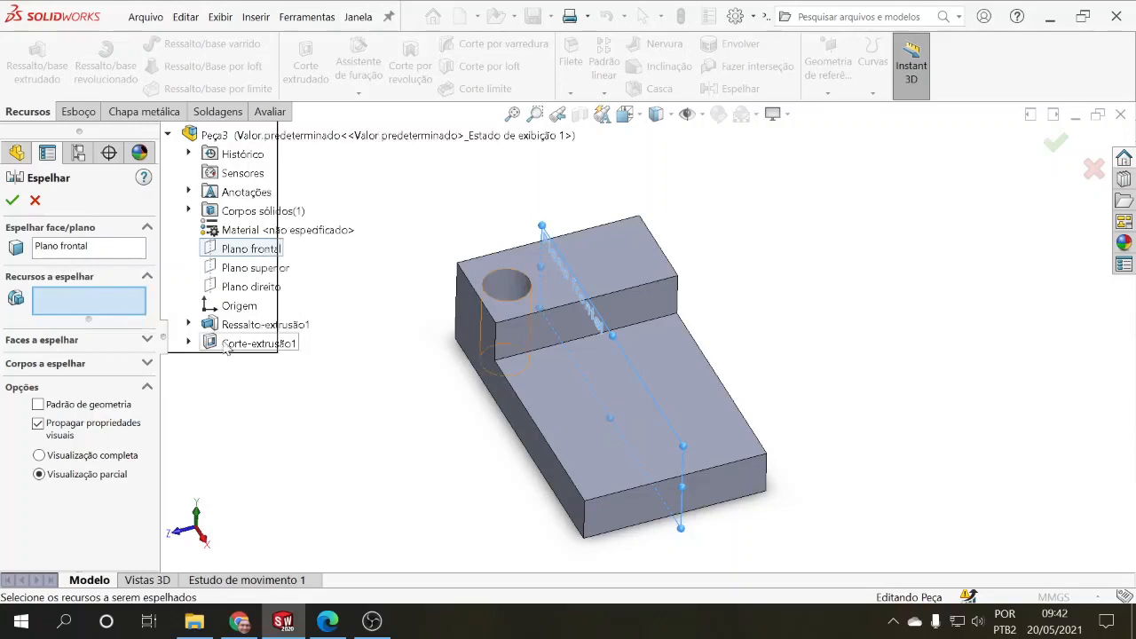
pyautogui.click(258, 343)
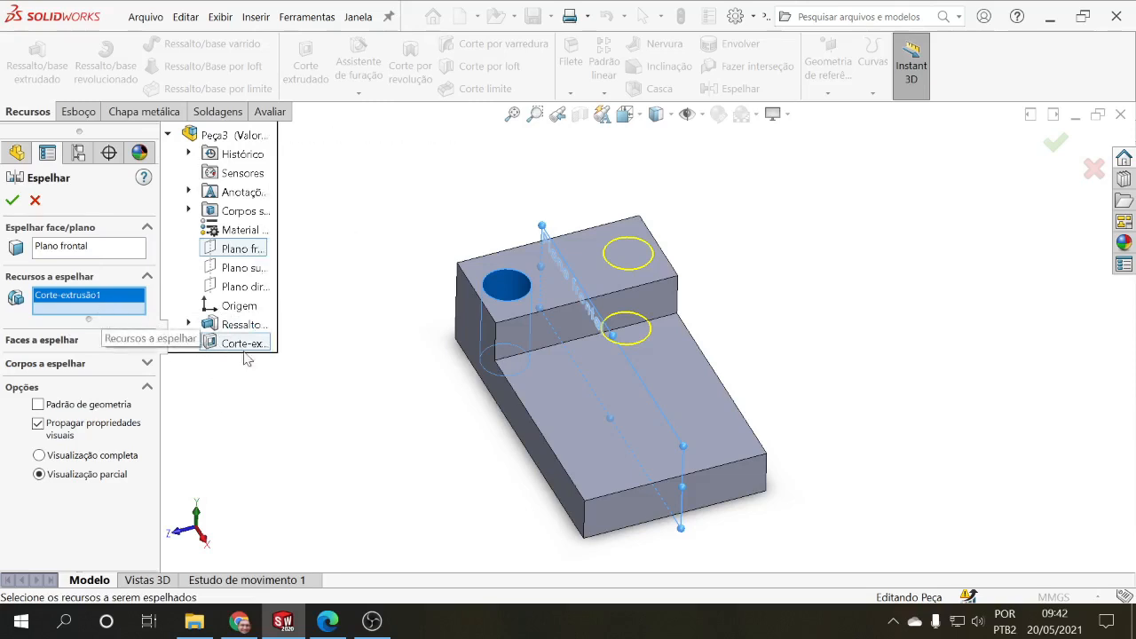
pyautogui.click(12, 201)
pyautogui.moveTo(325, 317); pyautogui.dragTo(333, 361, button='middle')
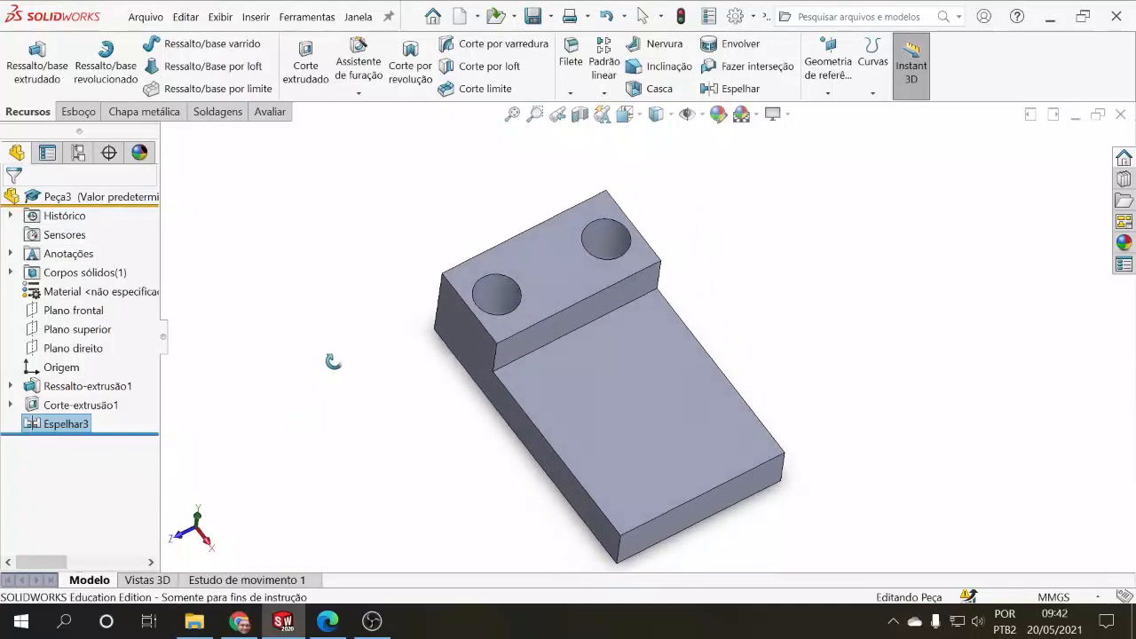
# Step: Edit the sketch of Corte-extrusão1, set the hole centre's distance from the block's long side to 15 mm, and exit the sketch
pyautogui.click(40, 425)
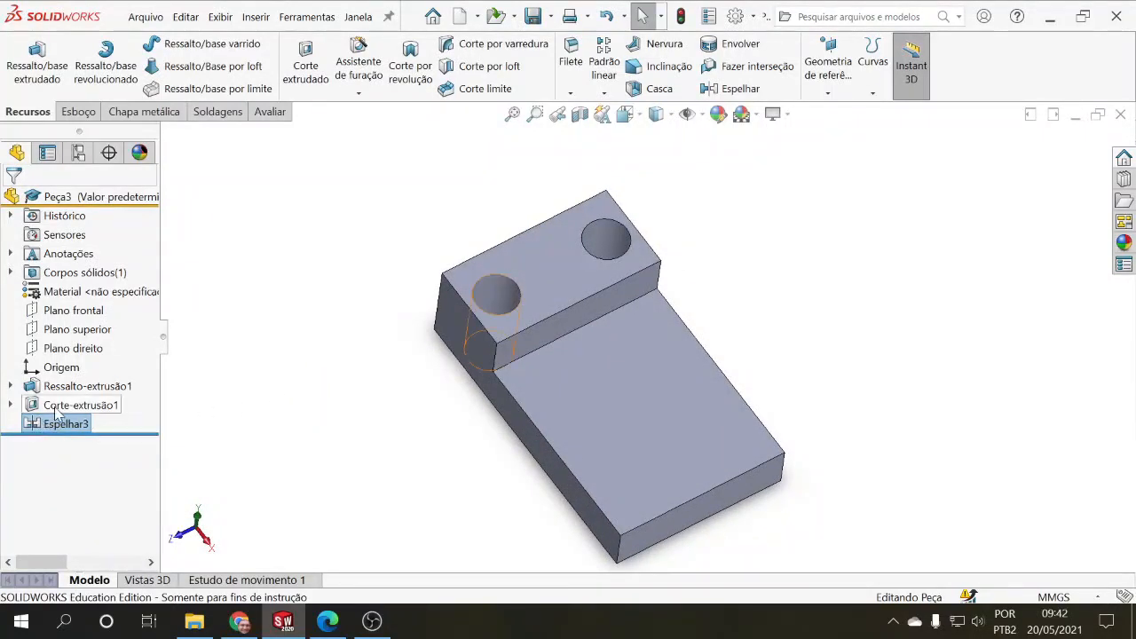
pyautogui.click(55, 407)
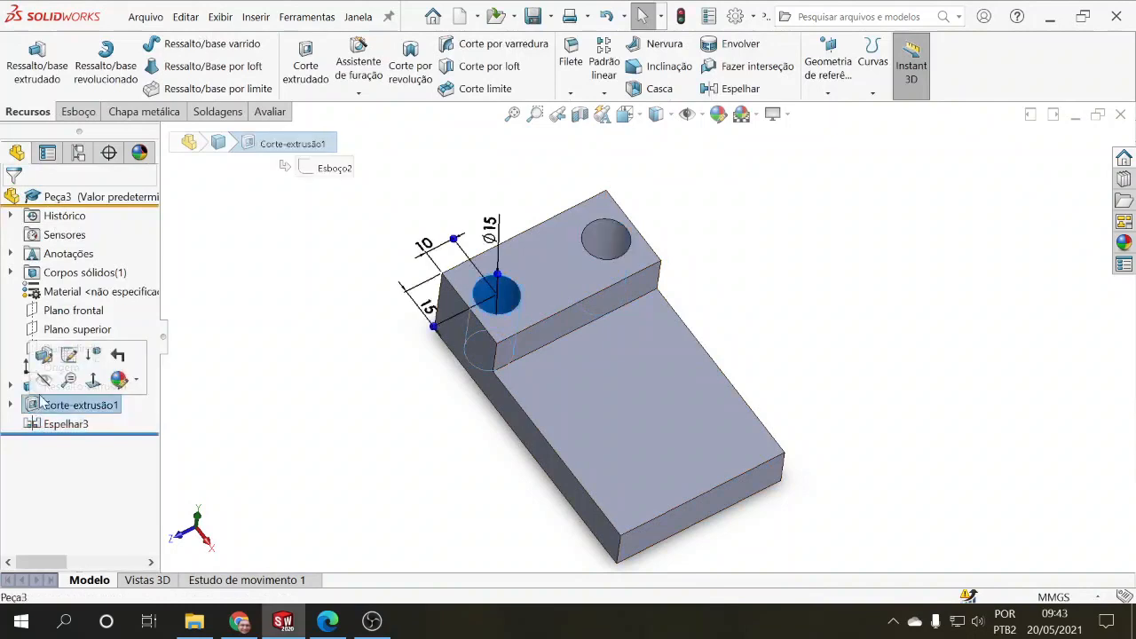
pyautogui.click(68, 356)
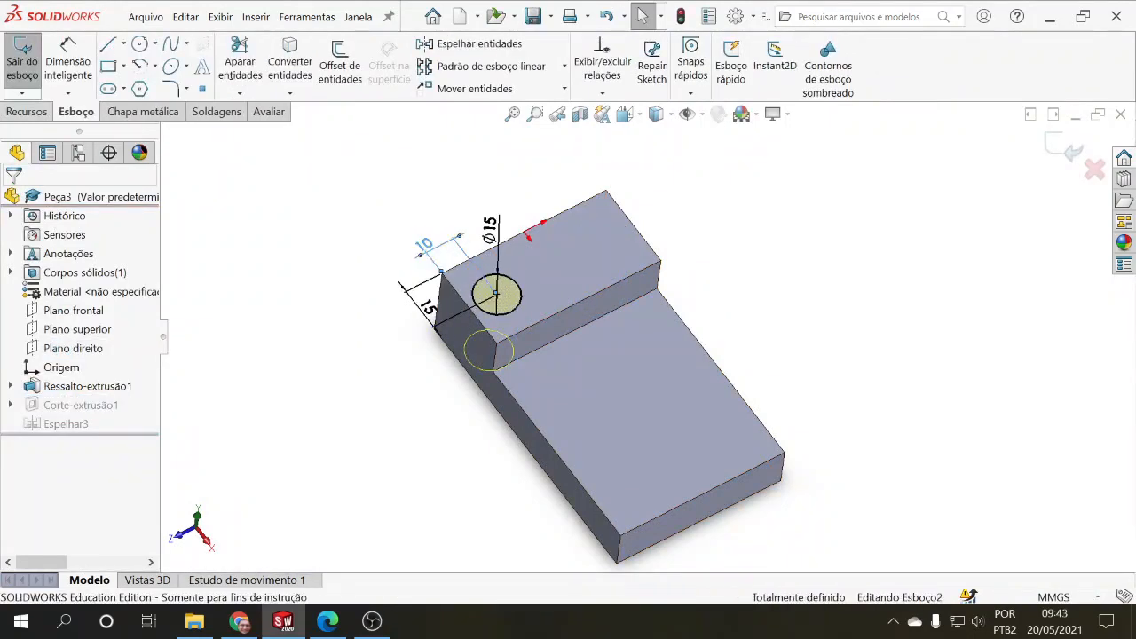
pyautogui.click(426, 249)
pyautogui.doubleClick(431, 252)
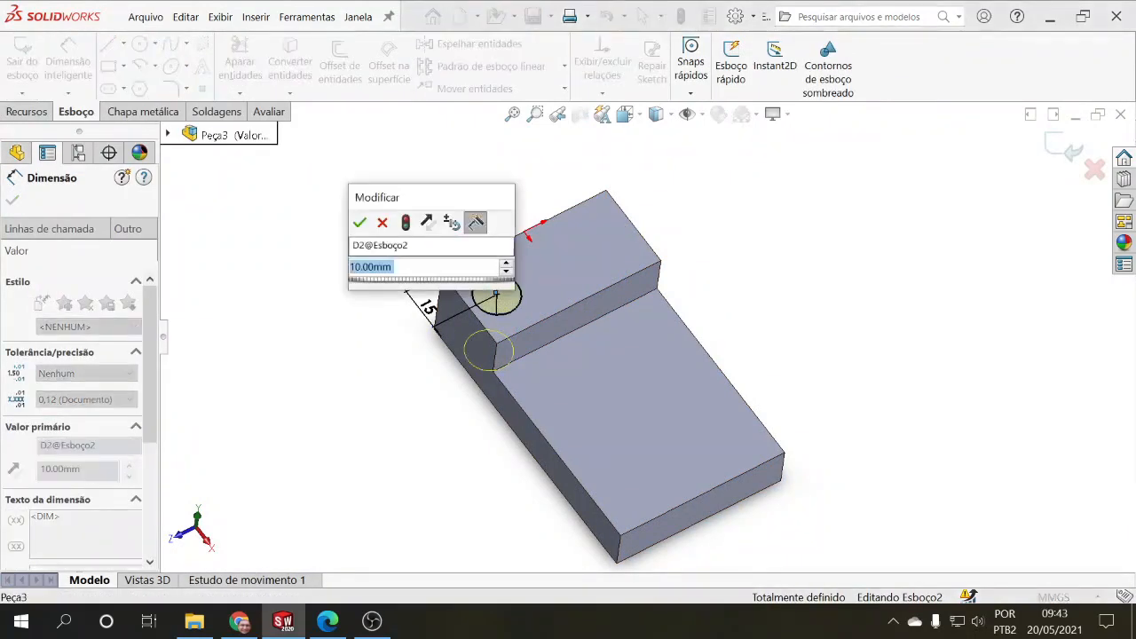
pyautogui.write('15')
pyautogui.press('Return')
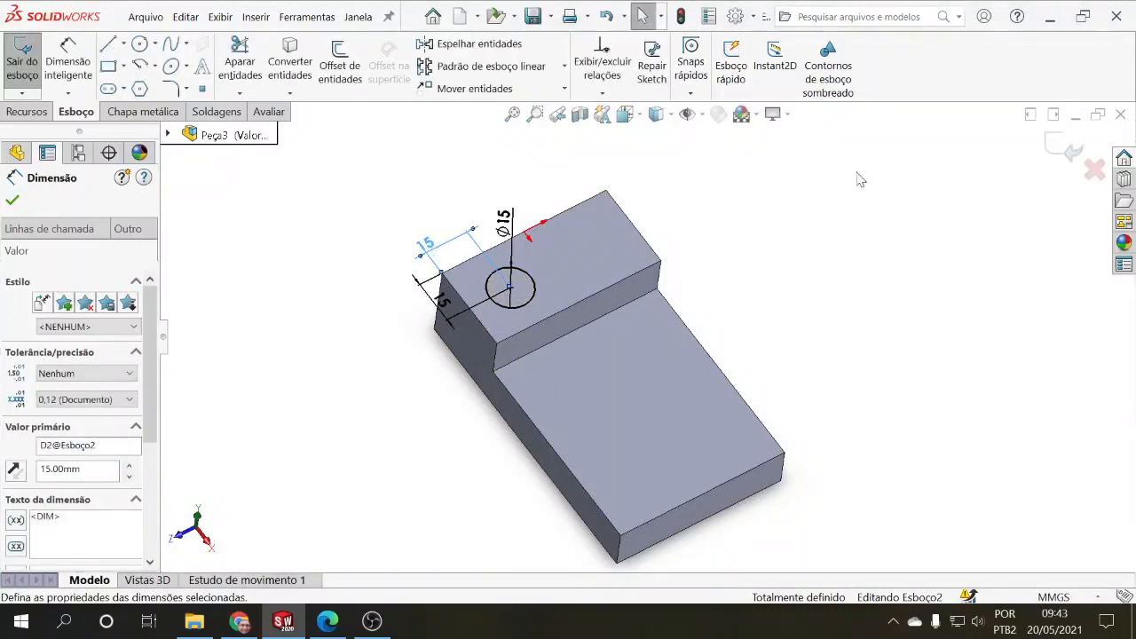
pyautogui.click(1047, 145)
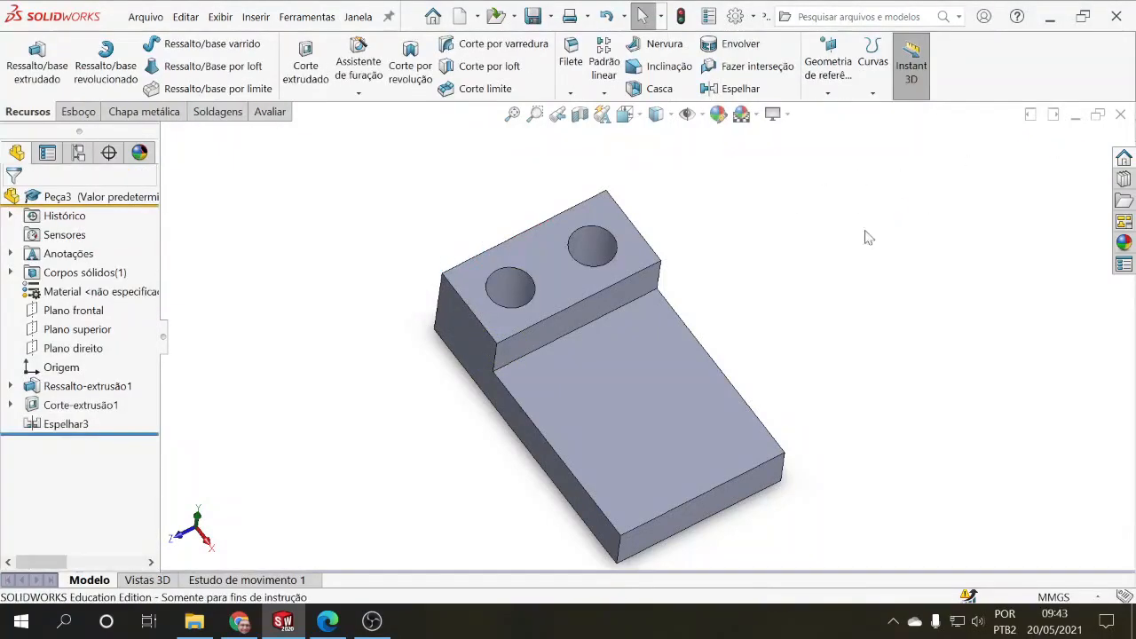
# Step: Edit the hole's Espelhar feature to mirror about the vertical step face instead of Plano frontal, and apply it
pyautogui.moveTo(760, 223)
pyautogui.mouseDown(button='middle')
pyautogui.moveTo(765, 313)
pyautogui.moveTo(769, 211)
pyautogui.mouseUp(button='middle')
pyautogui.click(62, 424)
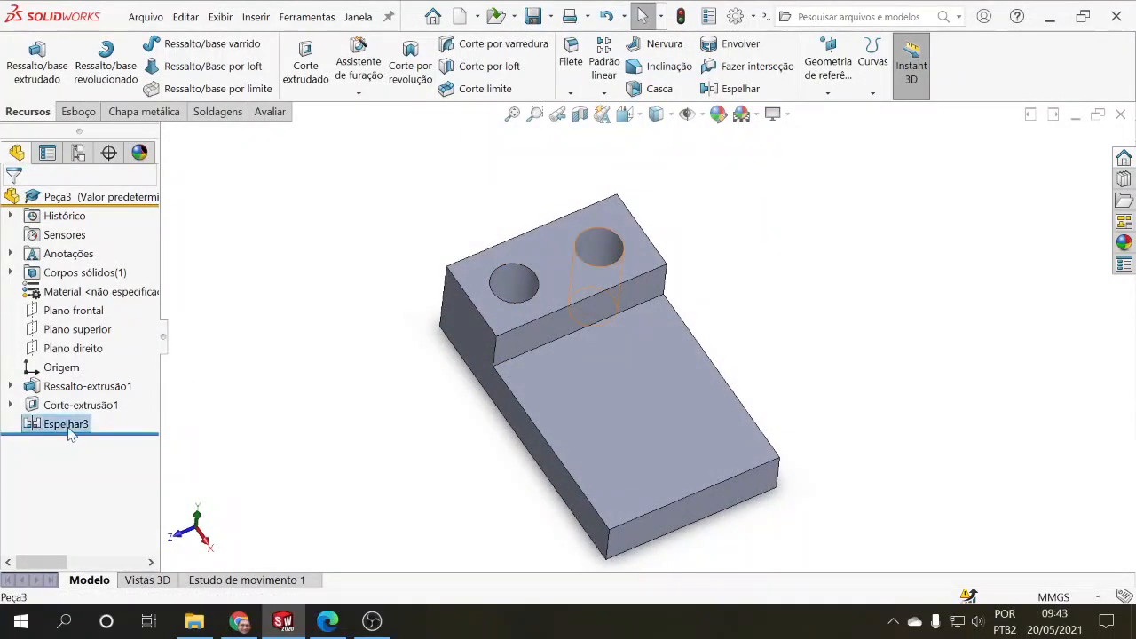
pyautogui.click(84, 382)
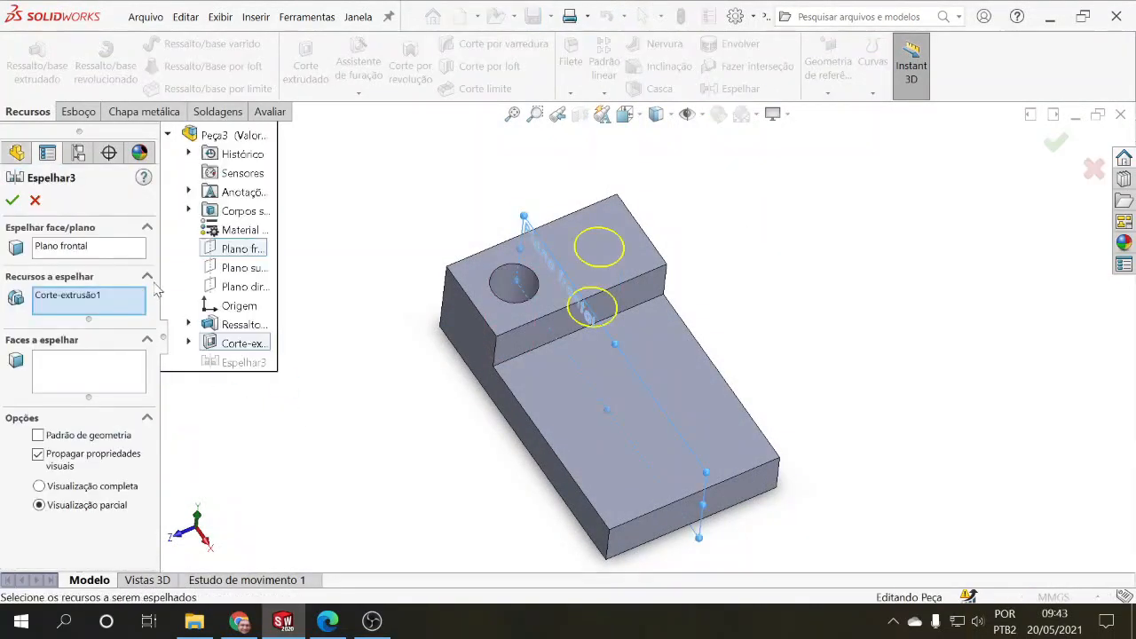
pyautogui.click(80, 252)
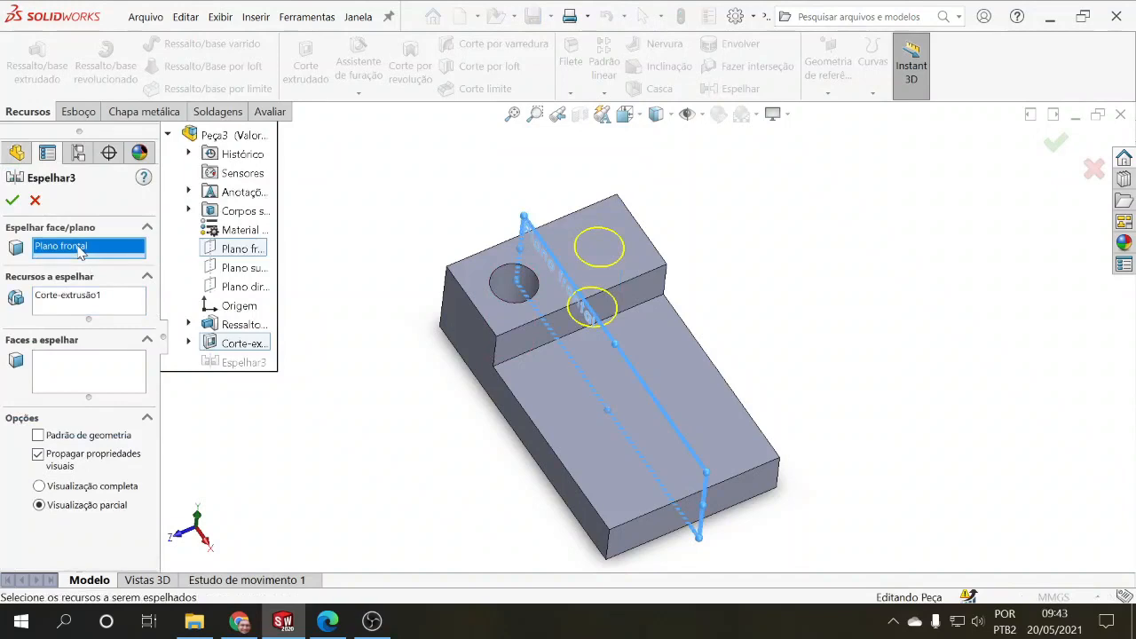
pyautogui.click(534, 343)
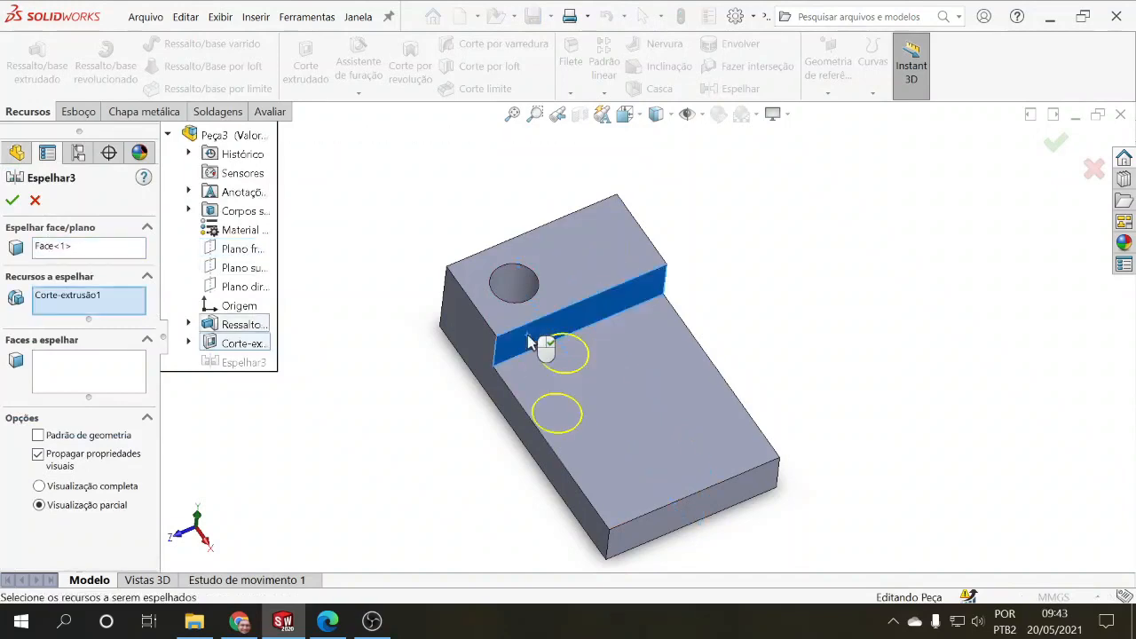
pyautogui.moveTo(406, 391); pyautogui.dragTo(446, 386, button='middle')
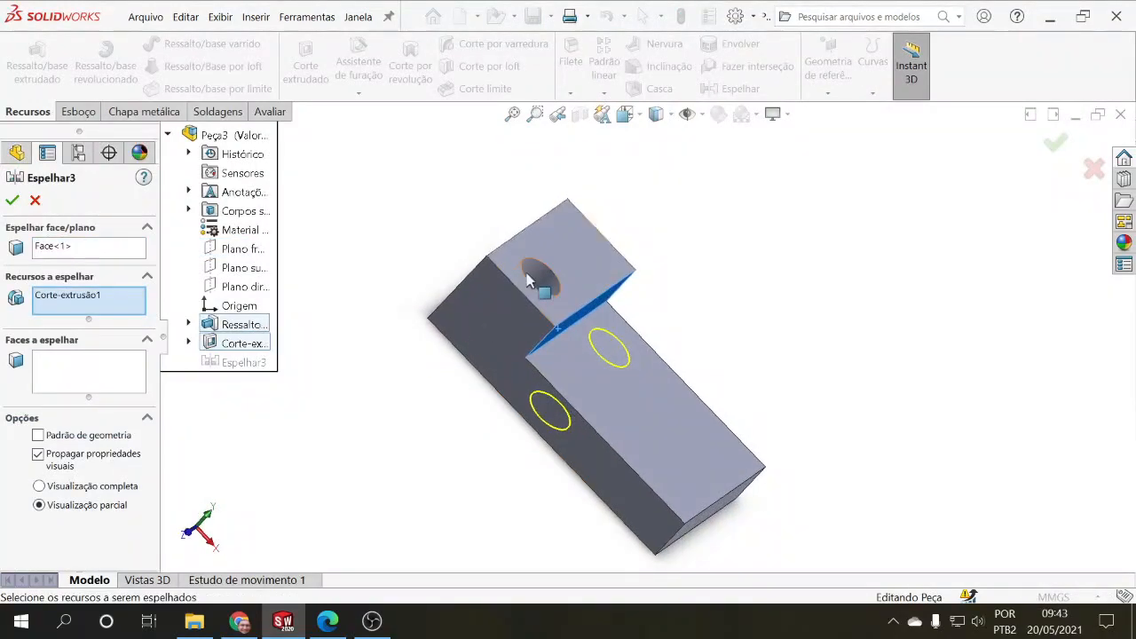
pyautogui.click(12, 201)
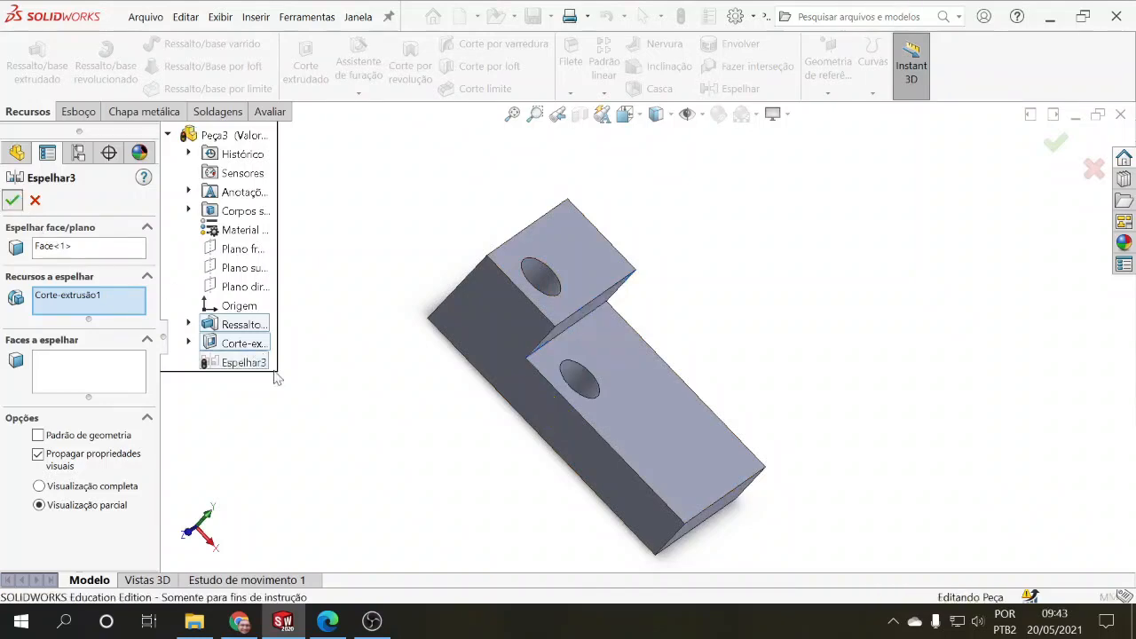
# Step: Inspect the hole mirrored onto the lower step from several angles and reopen its Espelhar feature for editing
pyautogui.moveTo(367, 413); pyautogui.dragTo(316, 512, button='middle')
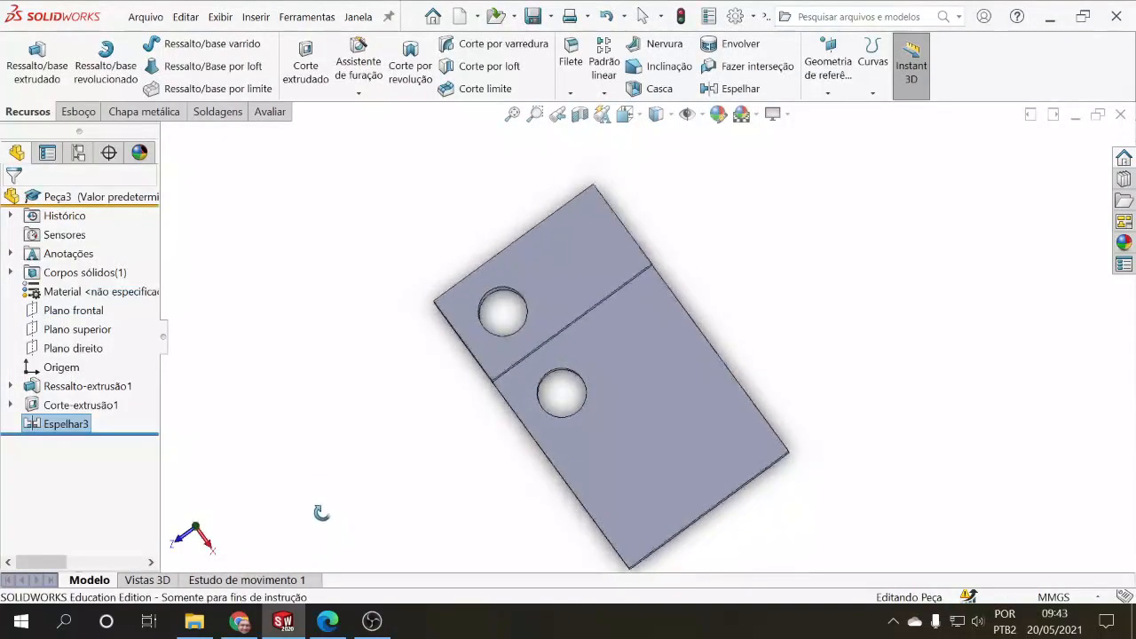
pyautogui.hotkey('ctrl', '7')
pyautogui.moveTo(396, 437); pyautogui.dragTo(372, 466, button='middle')
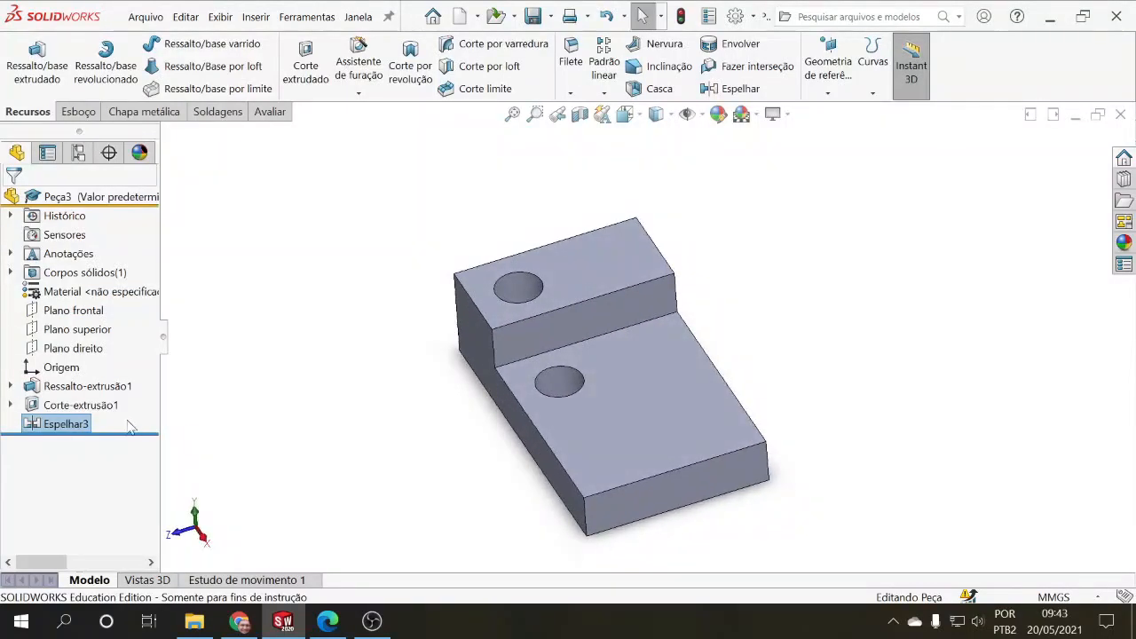
pyautogui.click(73, 433)
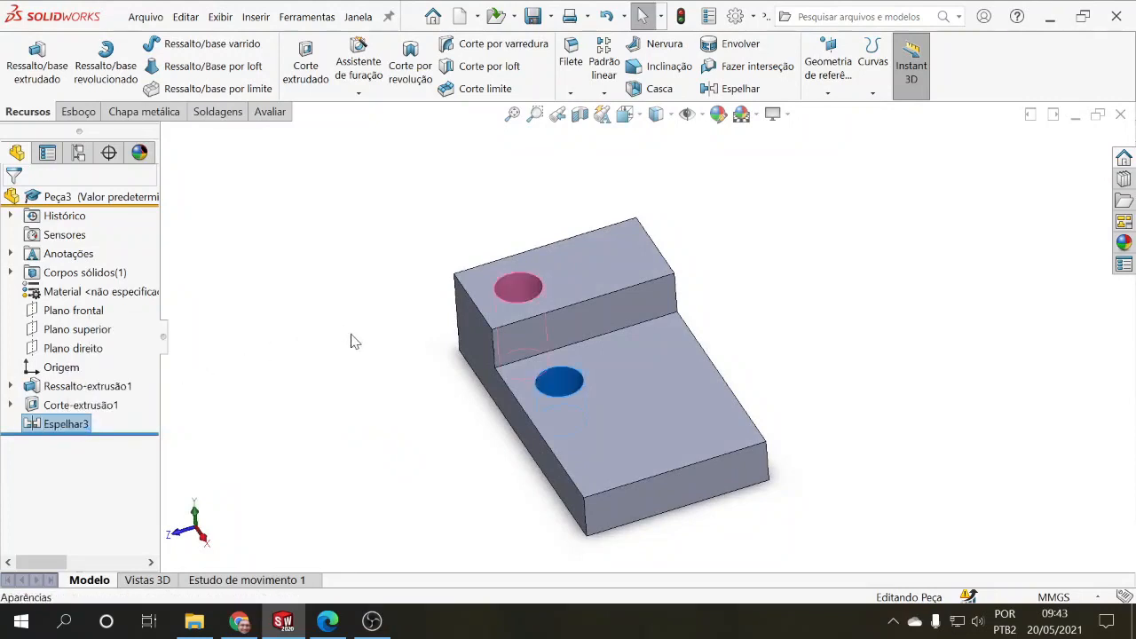
pyautogui.click(73, 382)
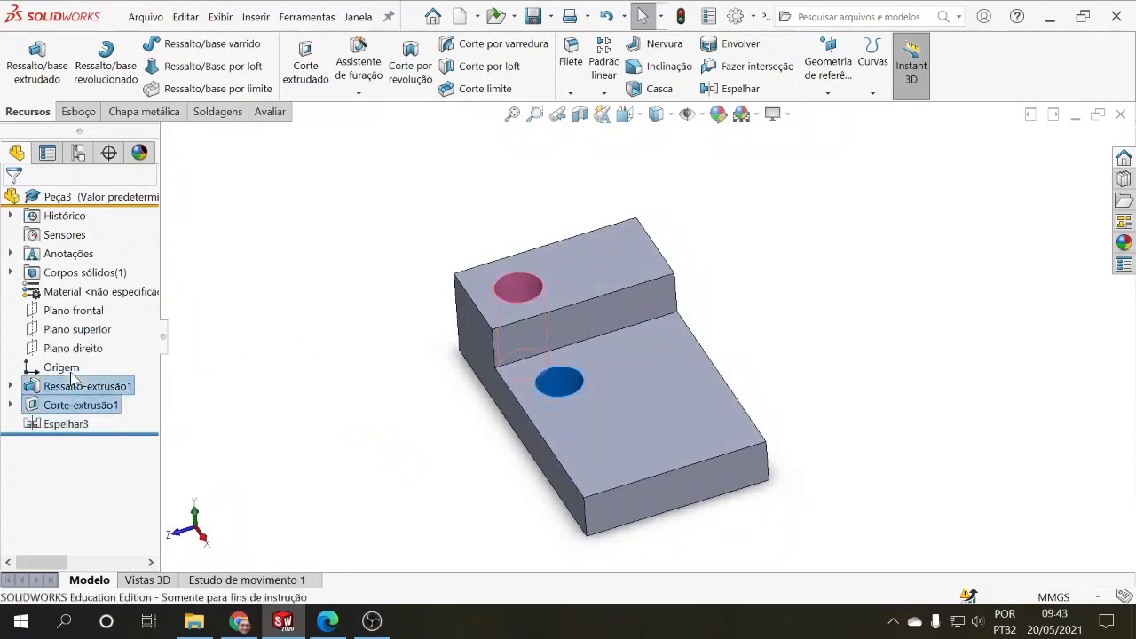